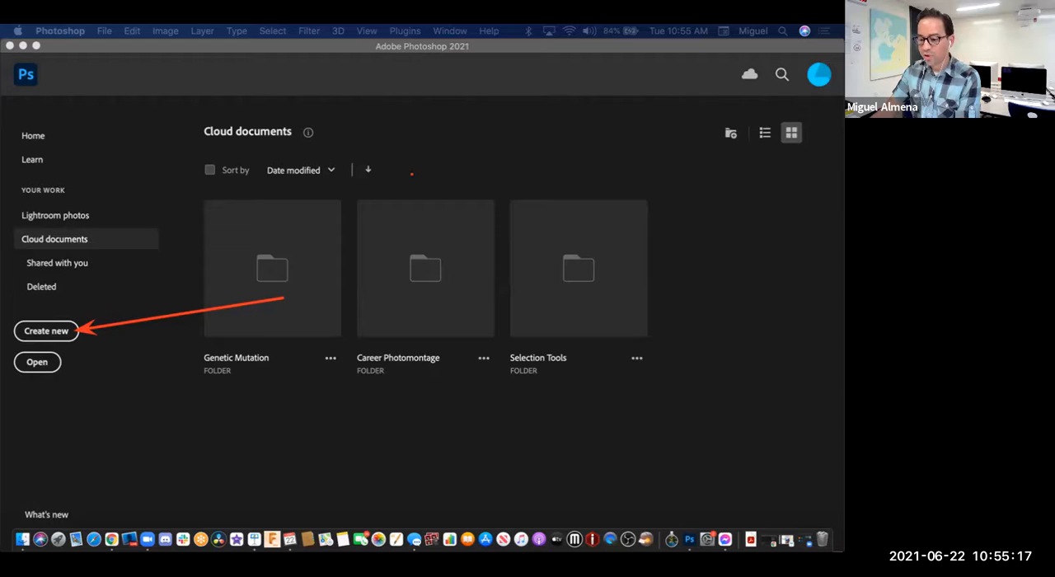
Step: Begin a new document using the Letter print preset, 8.5 x 11 in at 300 pixels/inch
left_click(46, 330)
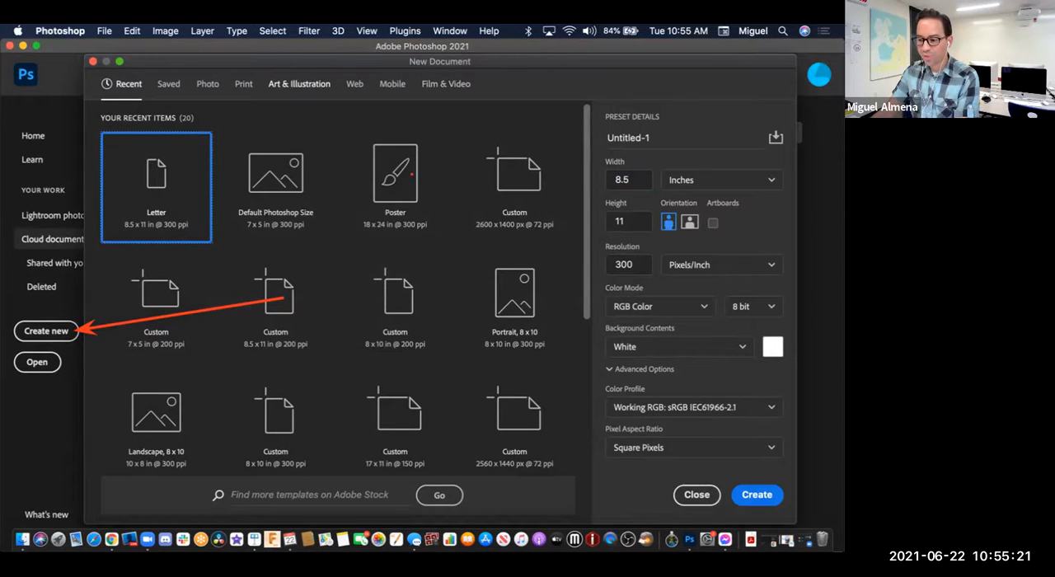
left_click(244, 84)
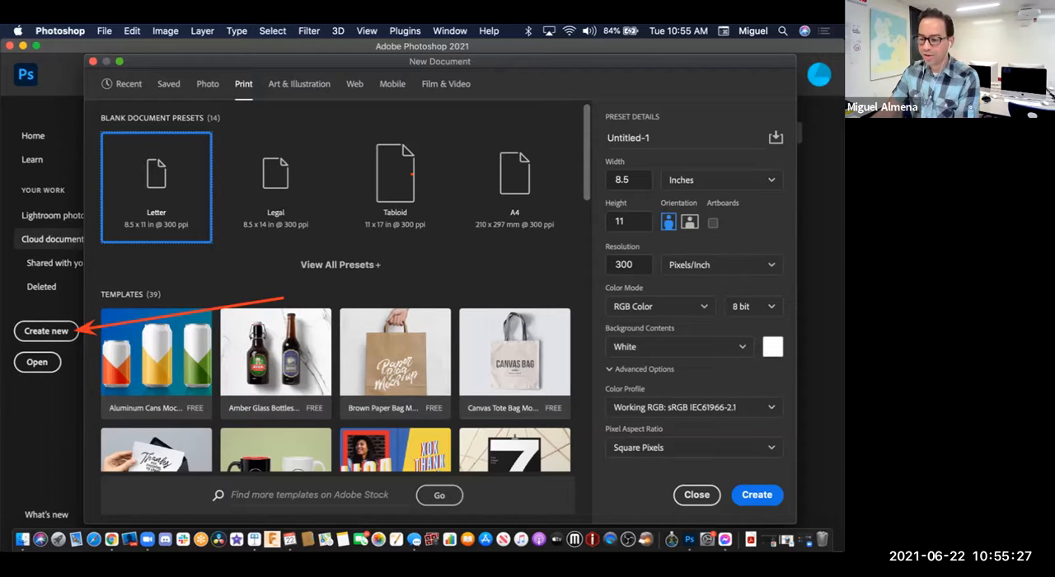
left_click_drag(245, 175, 244, 91)
left_click_drag(302, 199, 177, 201)
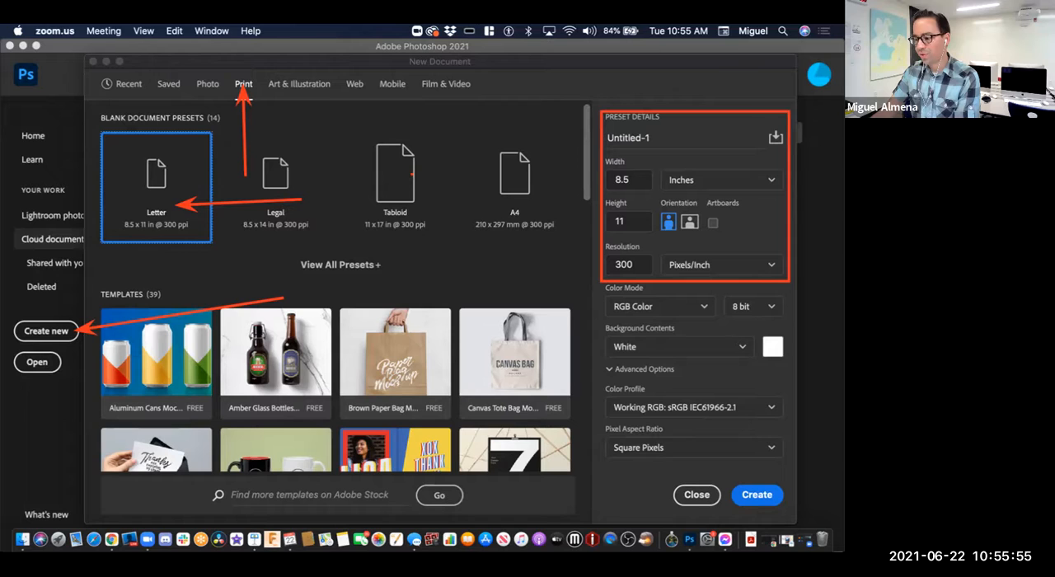
Step: Name the document with the author's full name followed by "Grid Variation" and create it
triple_click(648, 138)
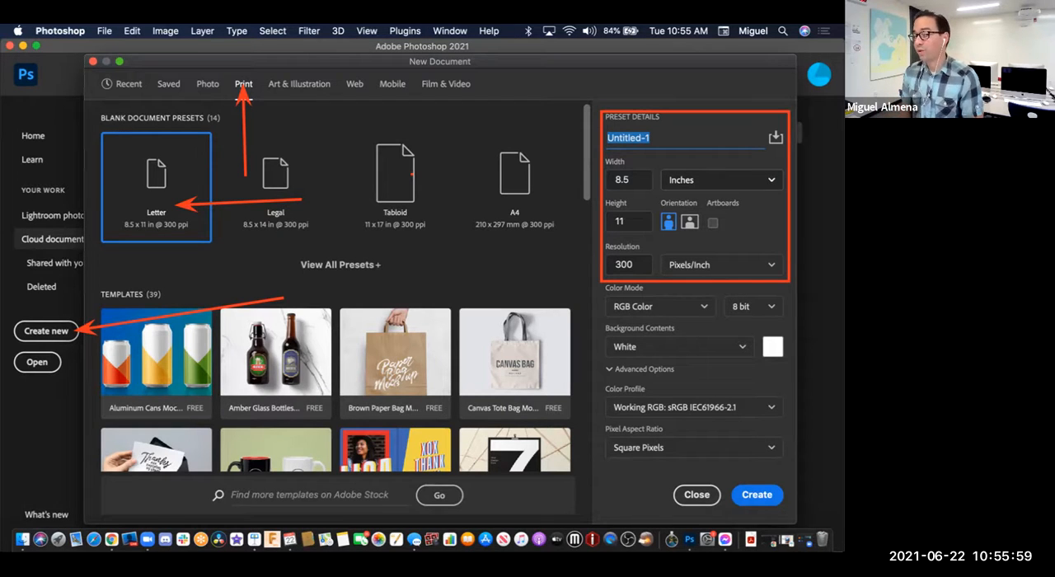
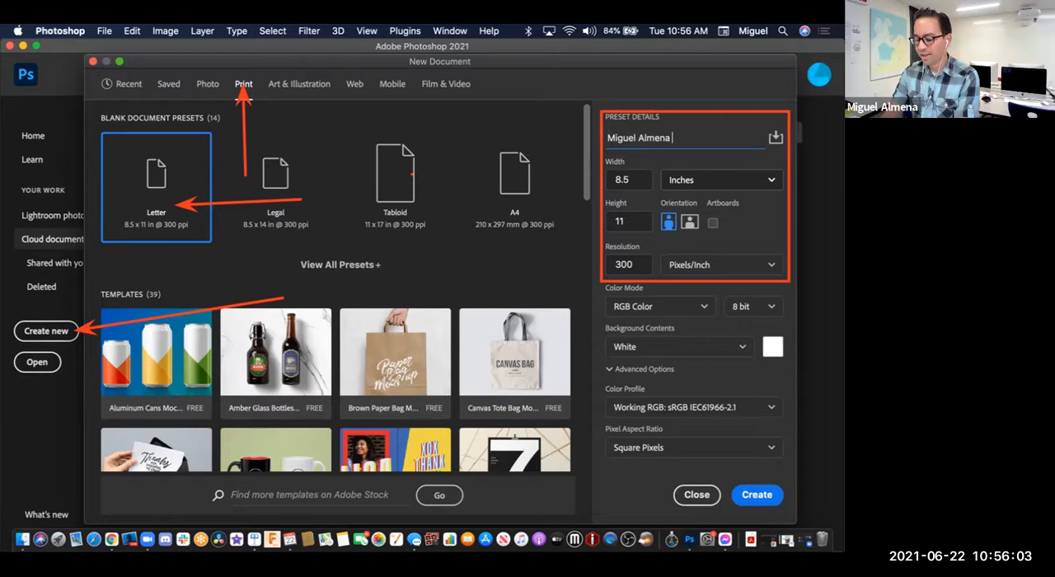
type("Grid Variation")
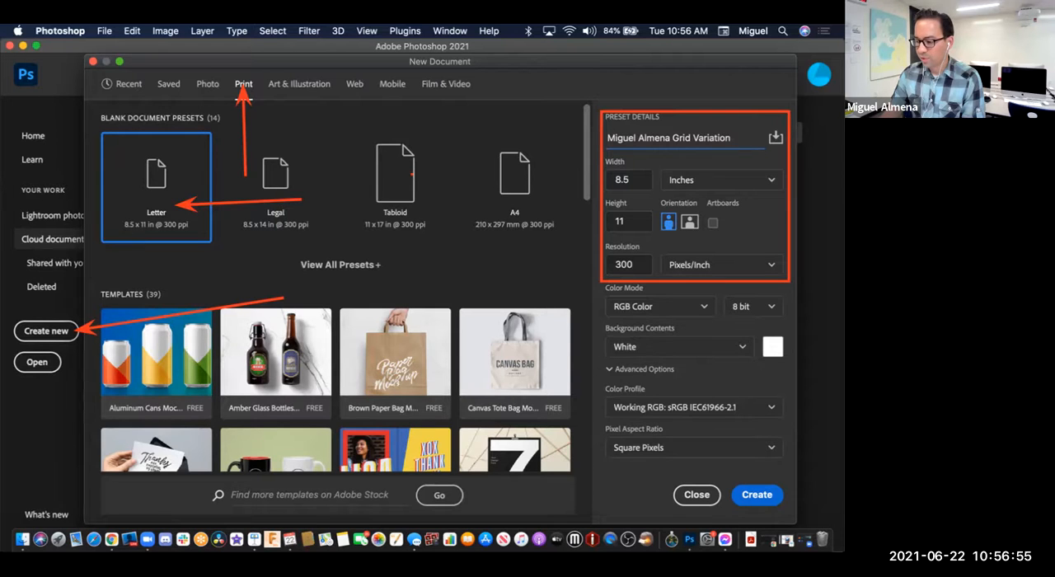
key("Return")
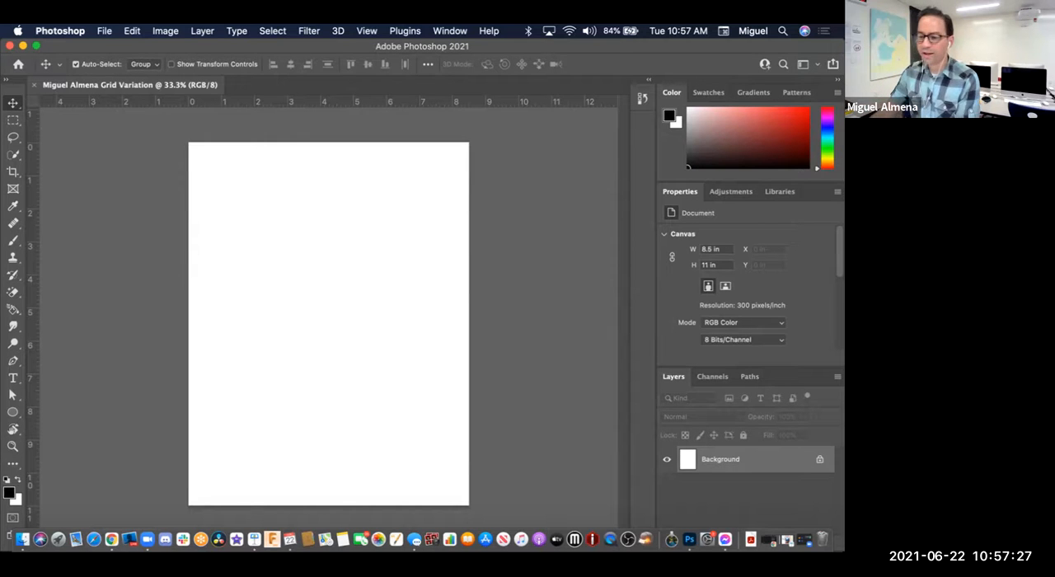
Step: Place Brad-Pitt-Headshot.jpg from the computer's Genetic Mutation folder as an embedded image
left_click(104, 32)
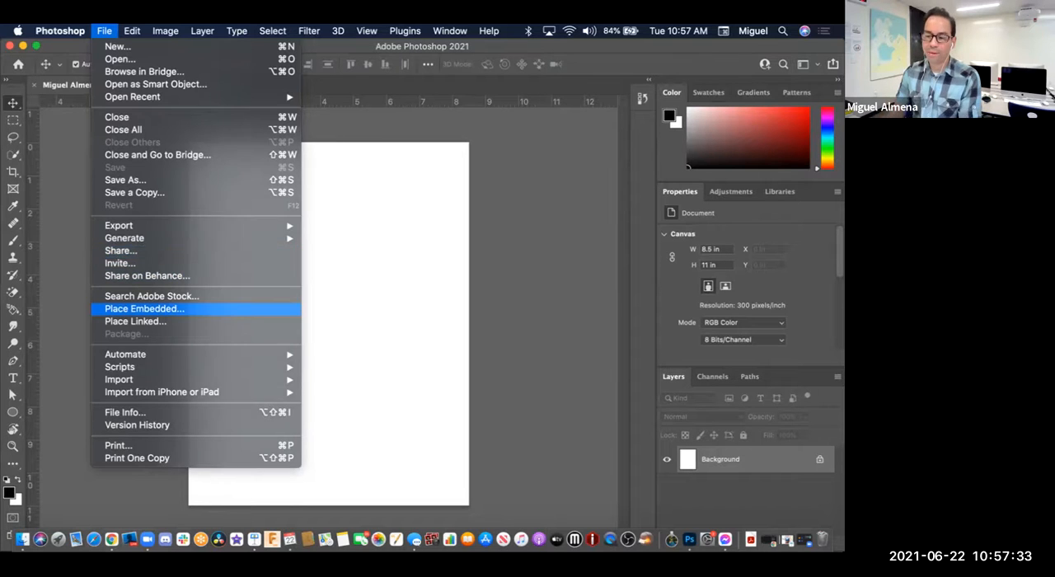
left_click(145, 309)
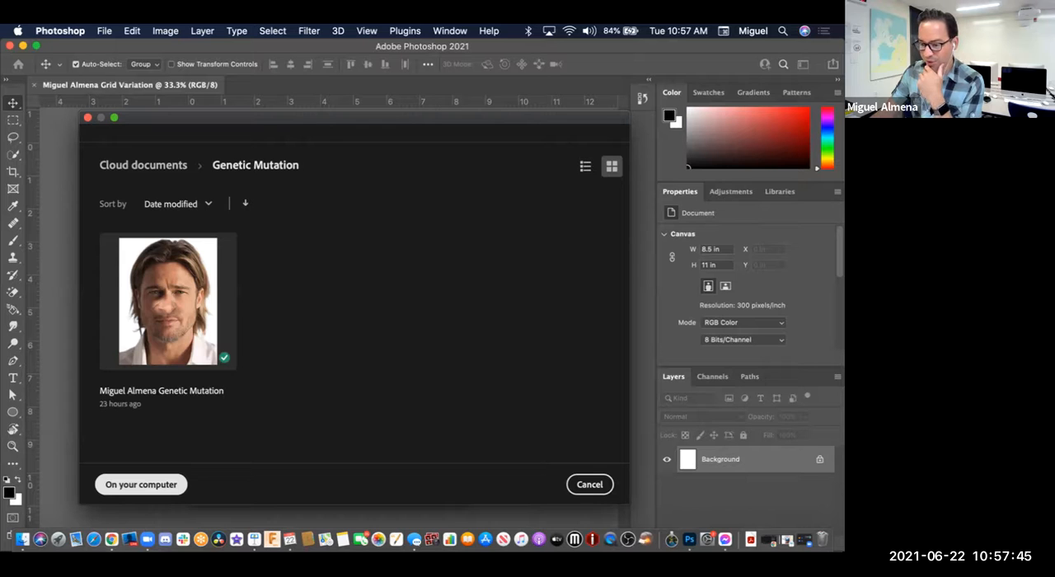
left_click(141, 484)
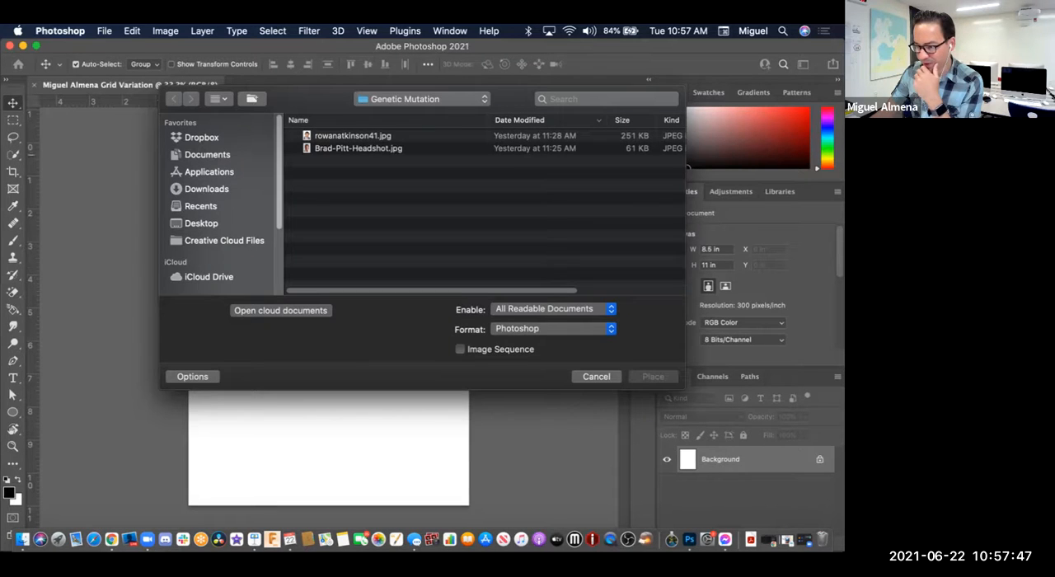
left_click(359, 149)
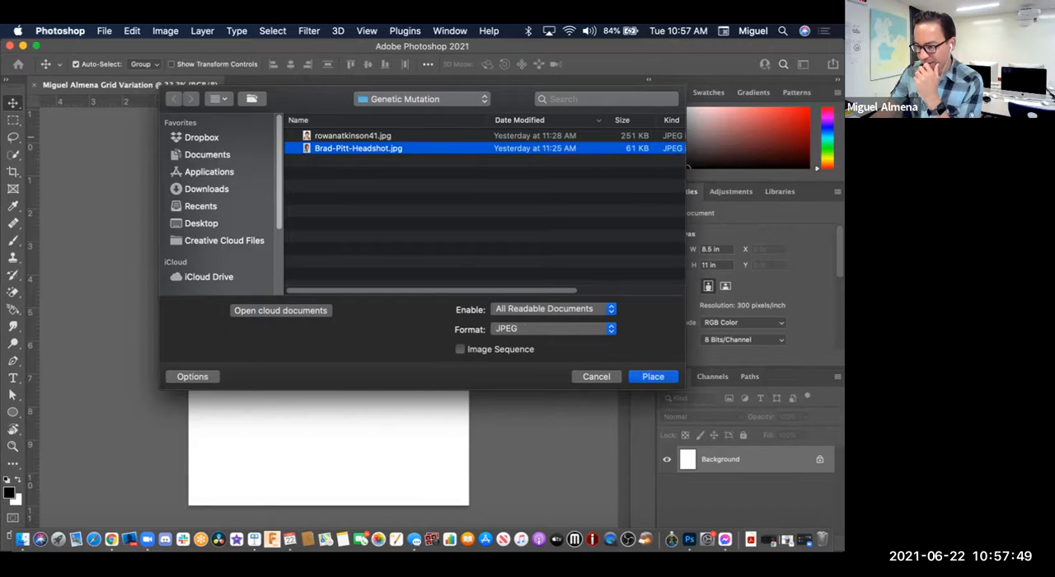
left_click(353, 136)
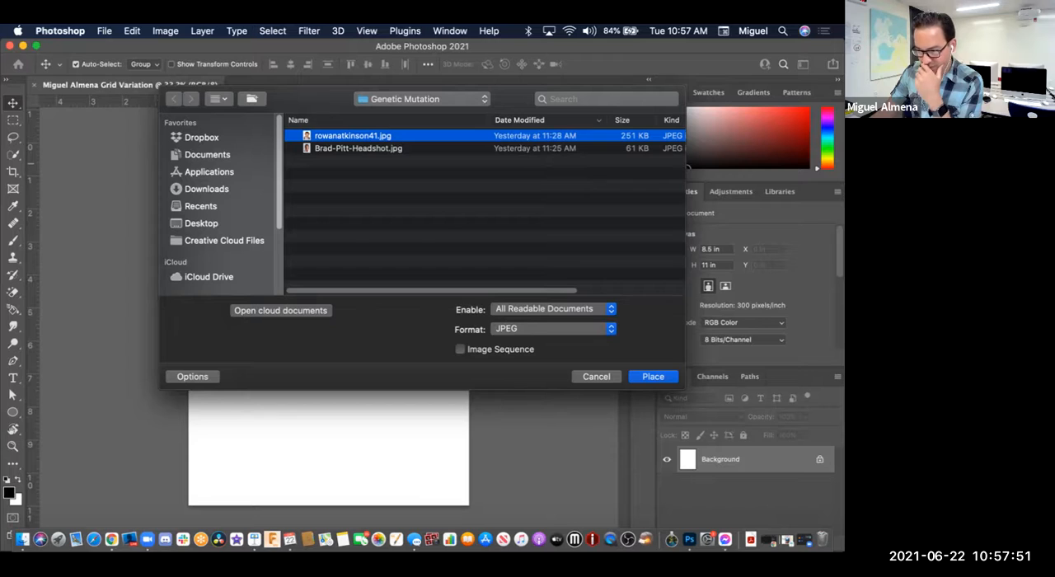
left_click(358, 149)
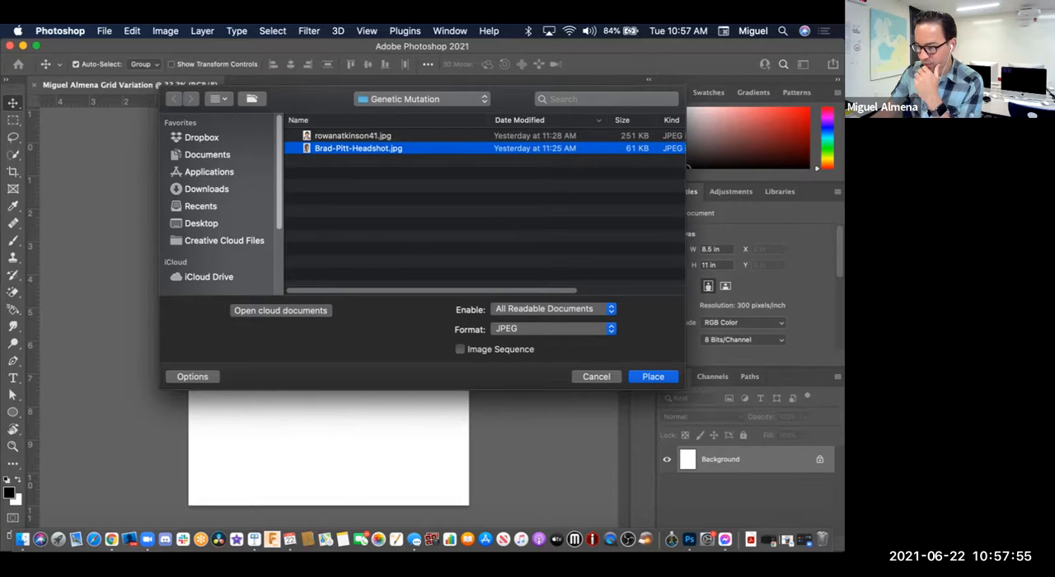
key("Return")
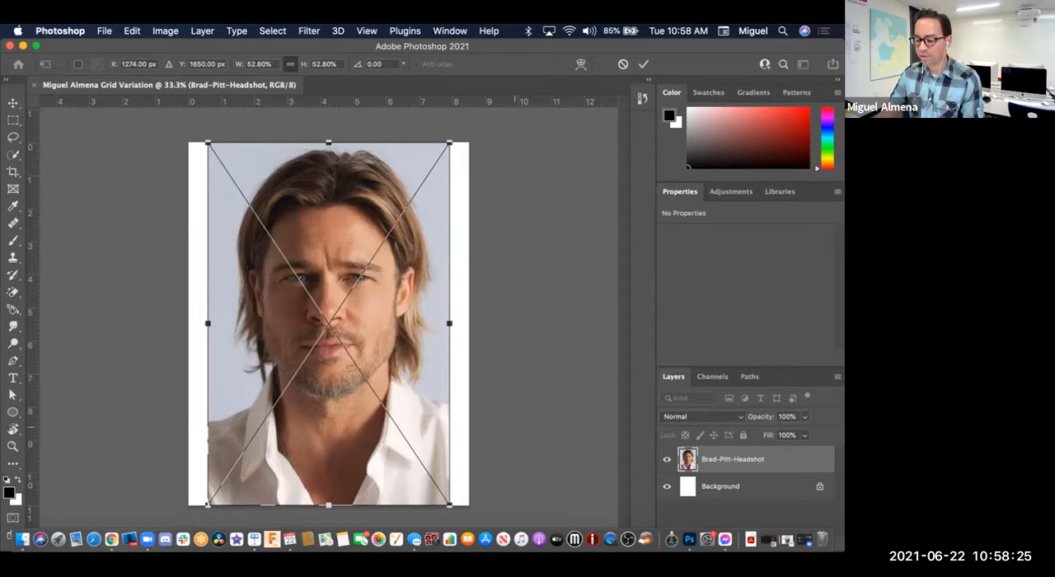
Step: Scale the placed headshot proportionally to about 1.34 x 2.01 in, keeping its upper-left corner fixed, and commit the placement
left_click_drag(452, 505, 358, 369)
left_click_drag(352, 328, 254, 209)
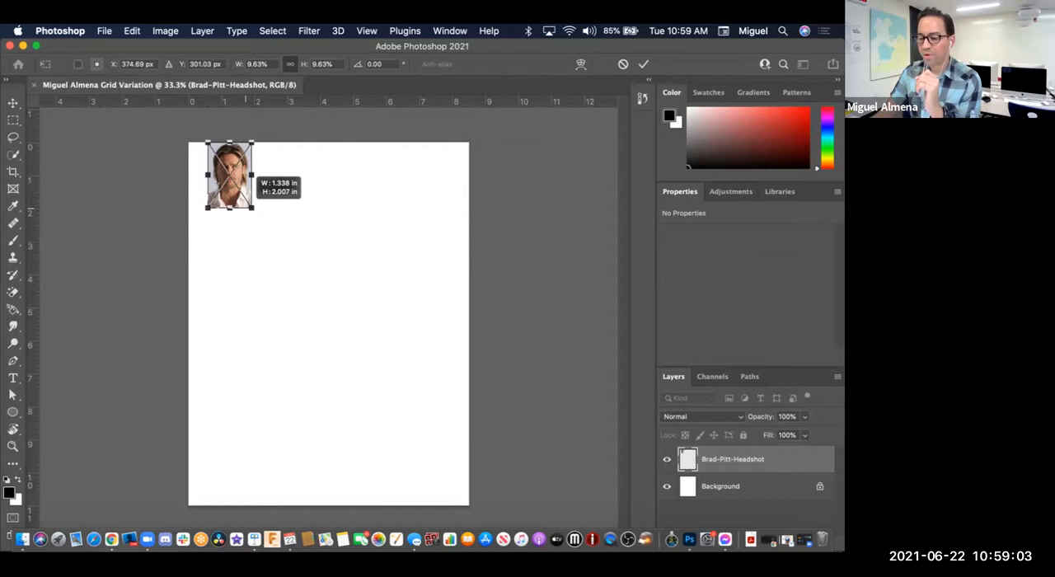
left_click_drag(253, 207, 254, 210)
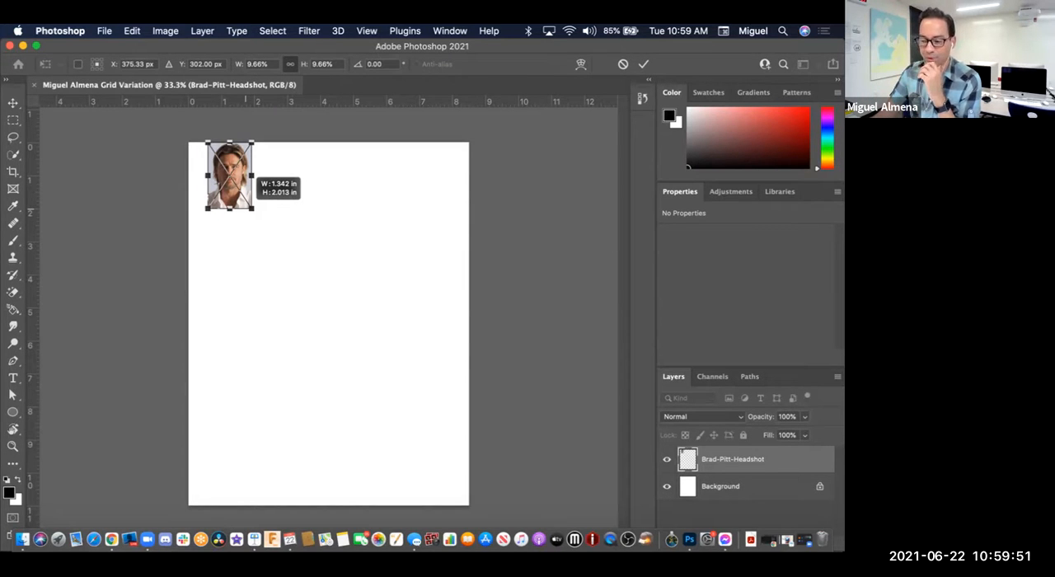
left_click_drag(246, 208, 247, 208)
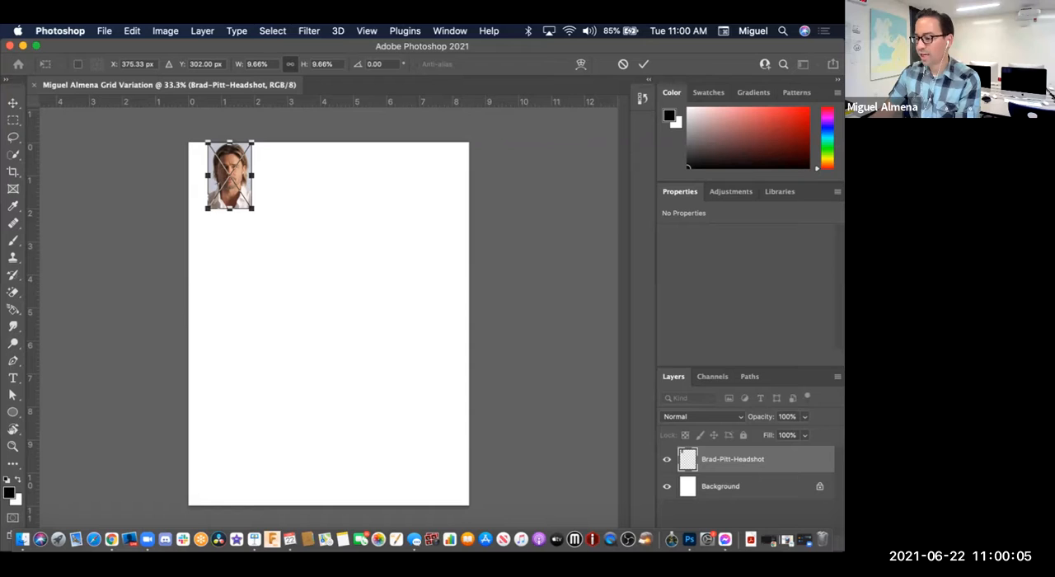
left_click_drag(585, 168, 643, 71)
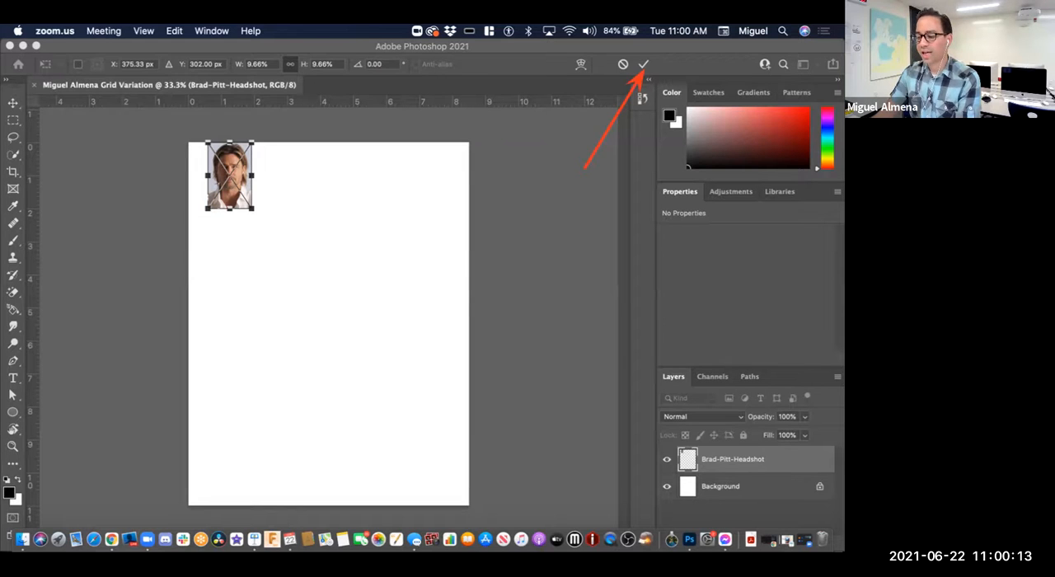
left_click(643, 64)
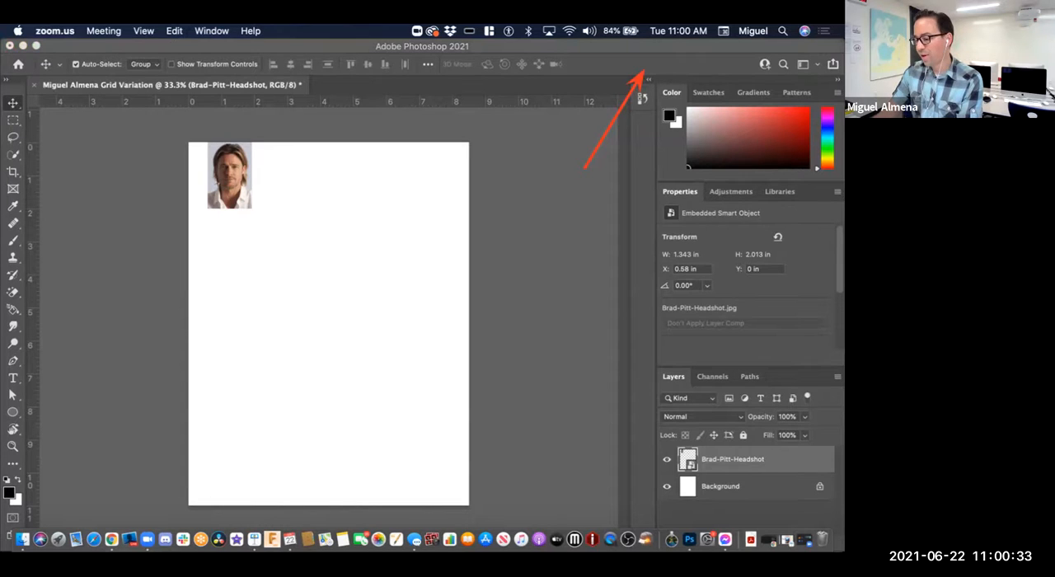
left_click_drag(538, 324, 668, 378)
left_click_drag(549, 418, 702, 458)
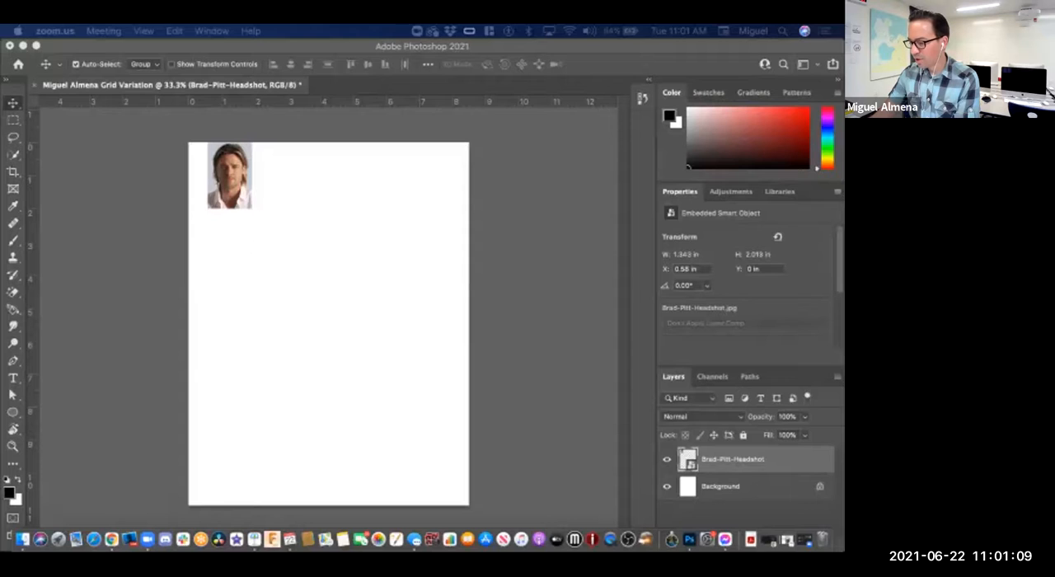
left_click(608, 345)
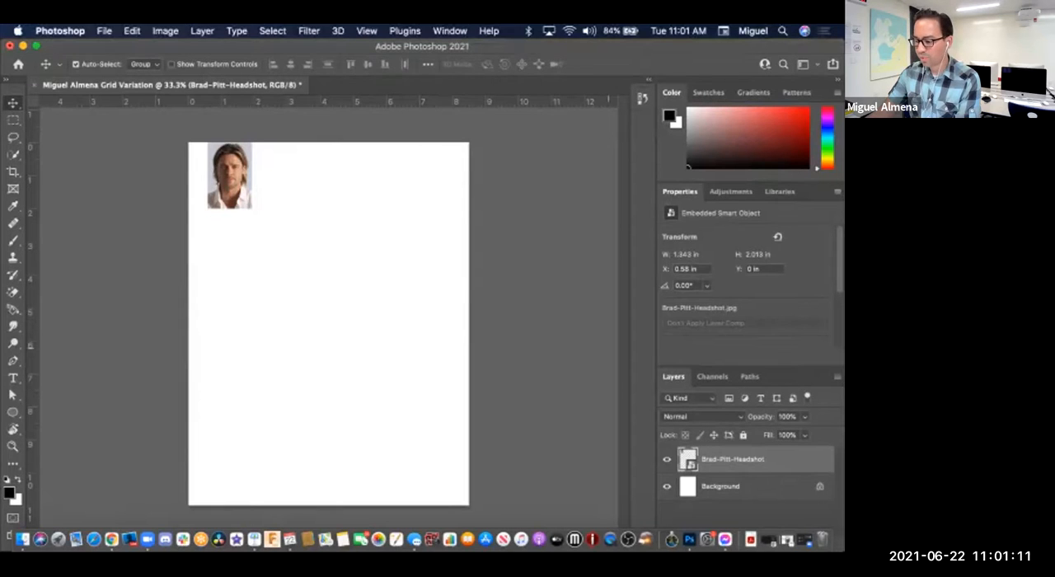
Step: Detach Layers as a floating panel beside the page and collapse the remaining docked panels to icons
left_click_drag(674, 375, 413, 134)
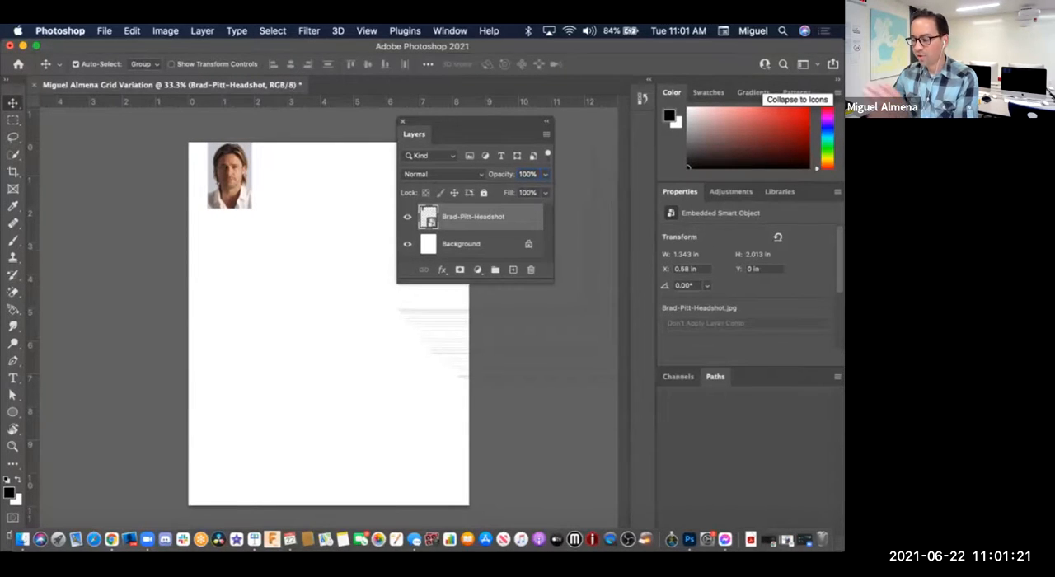
left_click(835, 79)
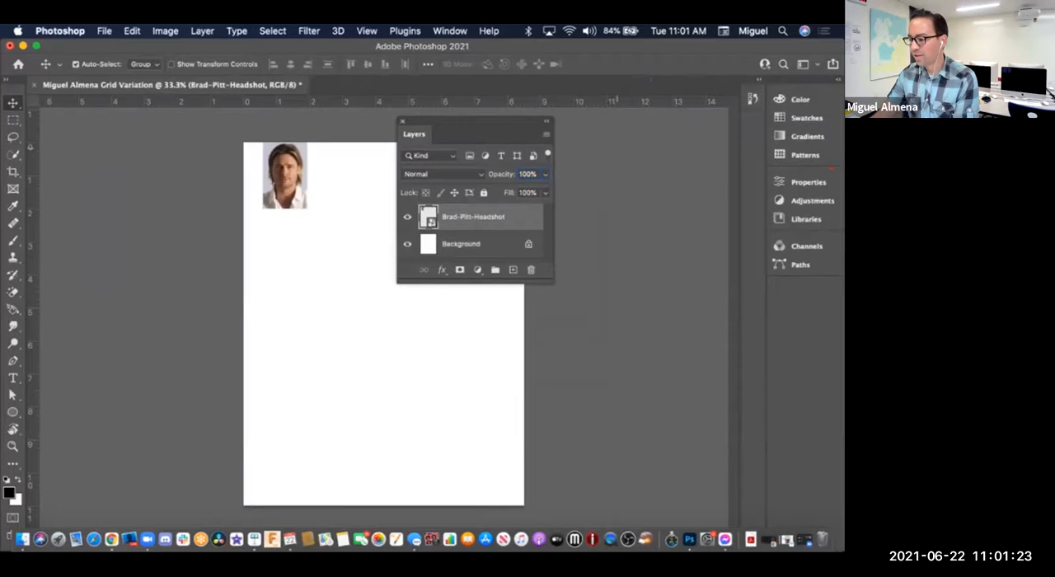
left_click_drag(462, 123, 602, 145)
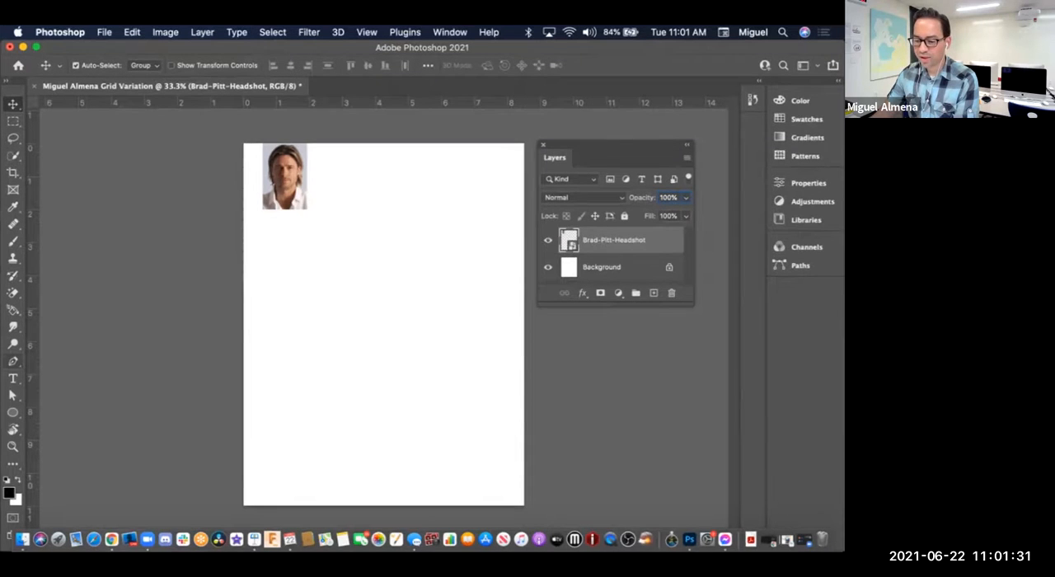
Step: Expand the toolbar to two columns and shift the floating Layers panel clear of the page
left_click(5, 81)
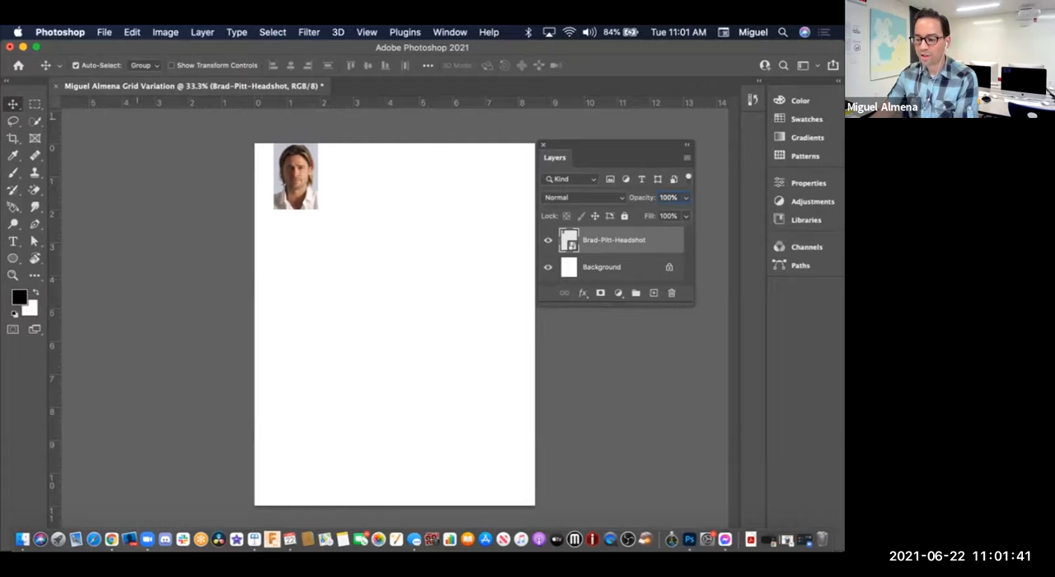
left_click_drag(576, 145, 585, 146)
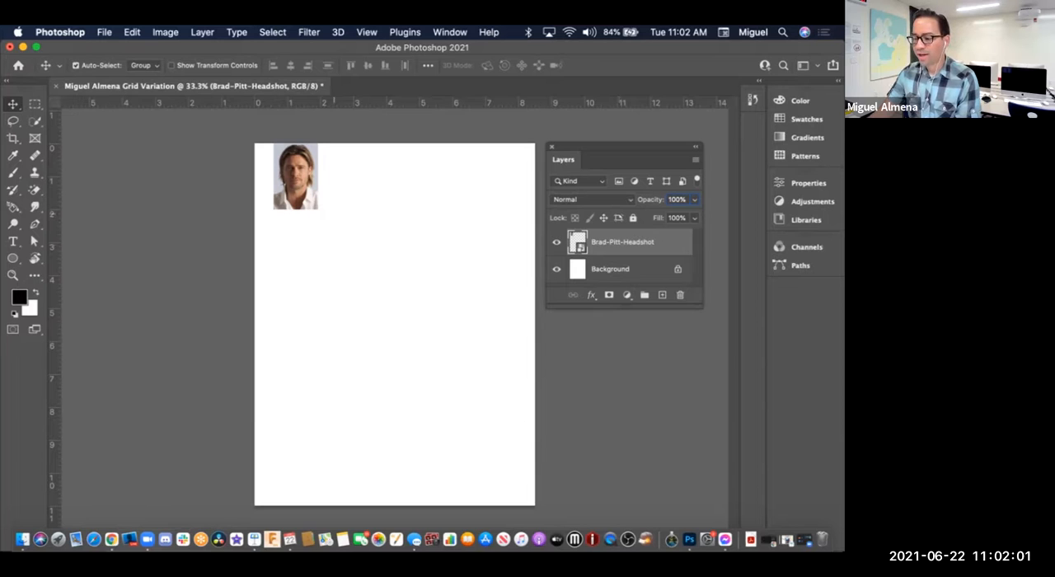
Step: Move the headshot down and inward to about 1 in from the page's left edge, and place the floating Layers panel beside it
left_click_drag(289, 179, 302, 192)
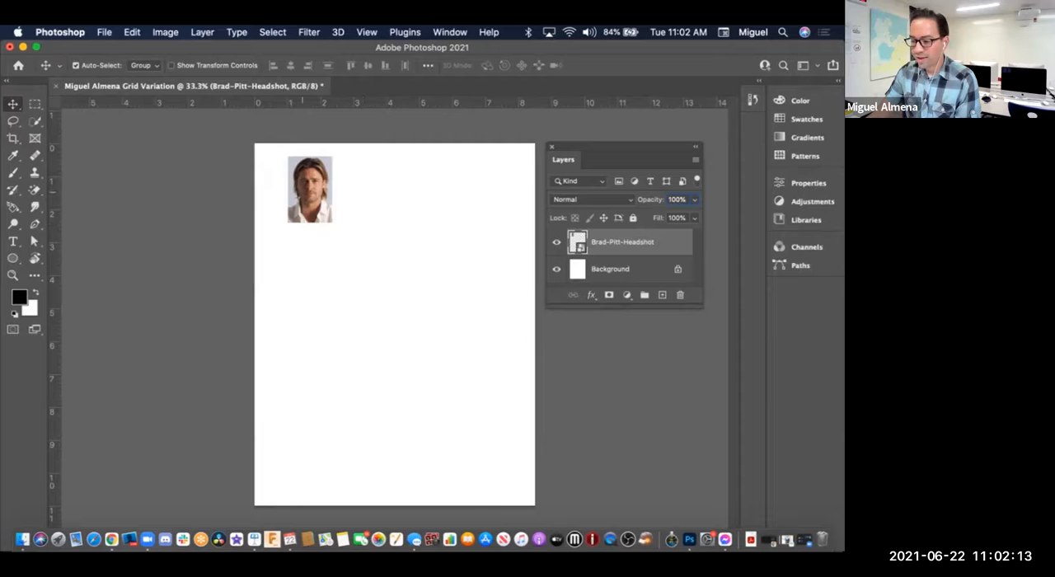
left_click_drag(627, 148, 429, 159)
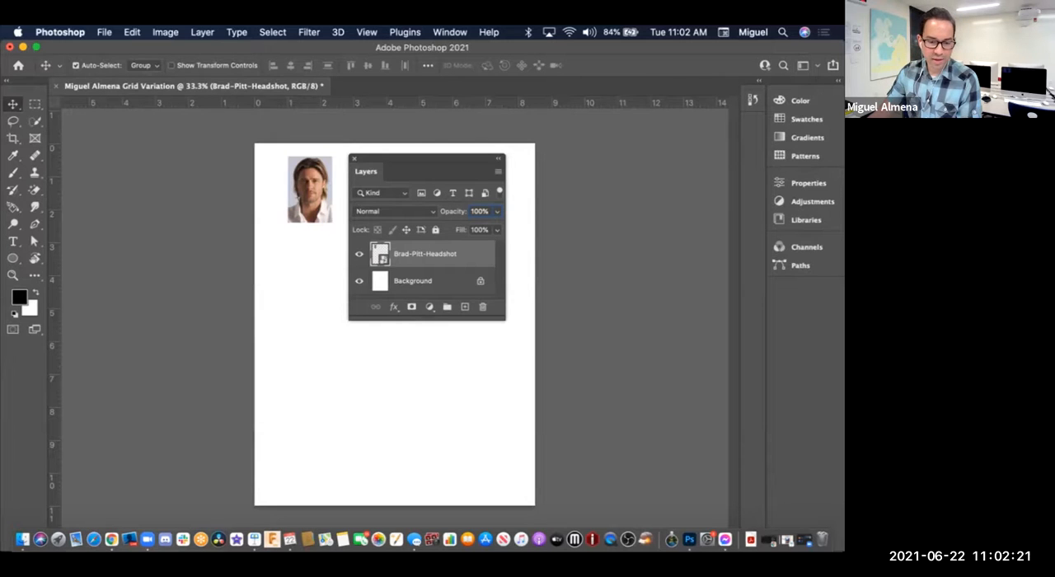
left_click(421, 436)
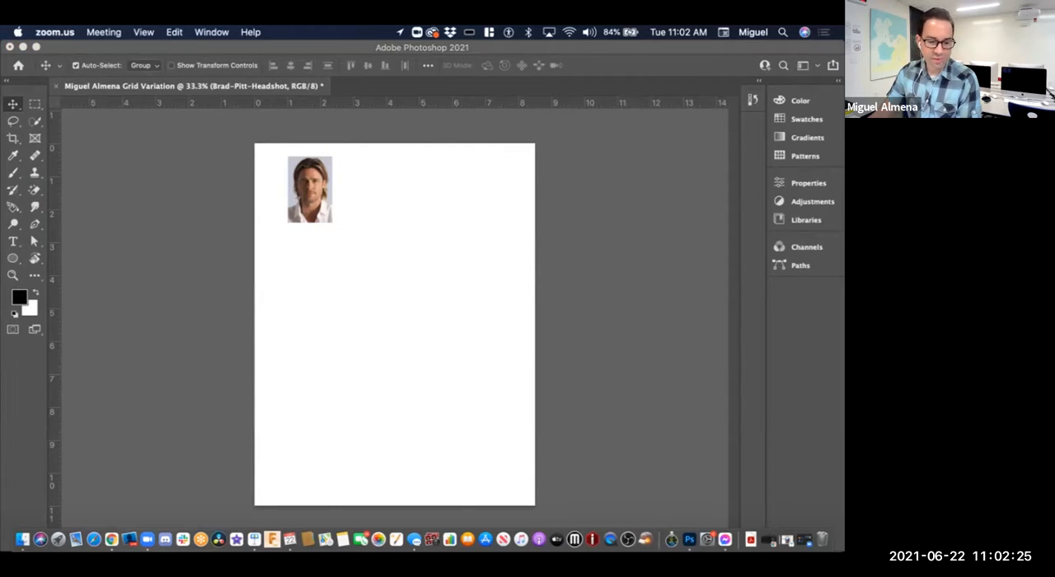
left_click(464, 306)
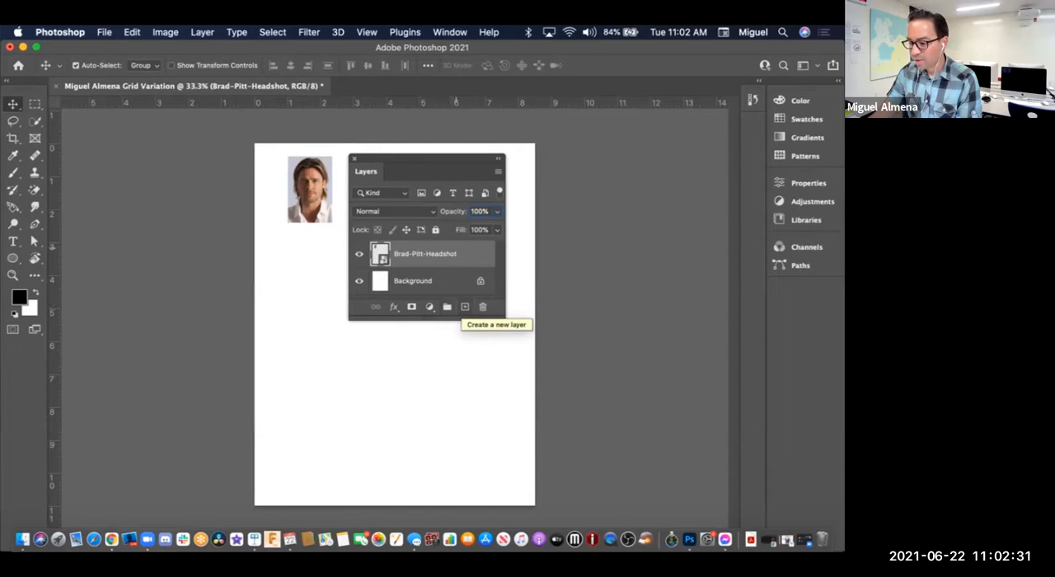
Step: Duplicate the Brad-Pitt-Headshot layer and select the original layer beneath the copy
left_click_drag(471, 254, 465, 306)
key("super+z")
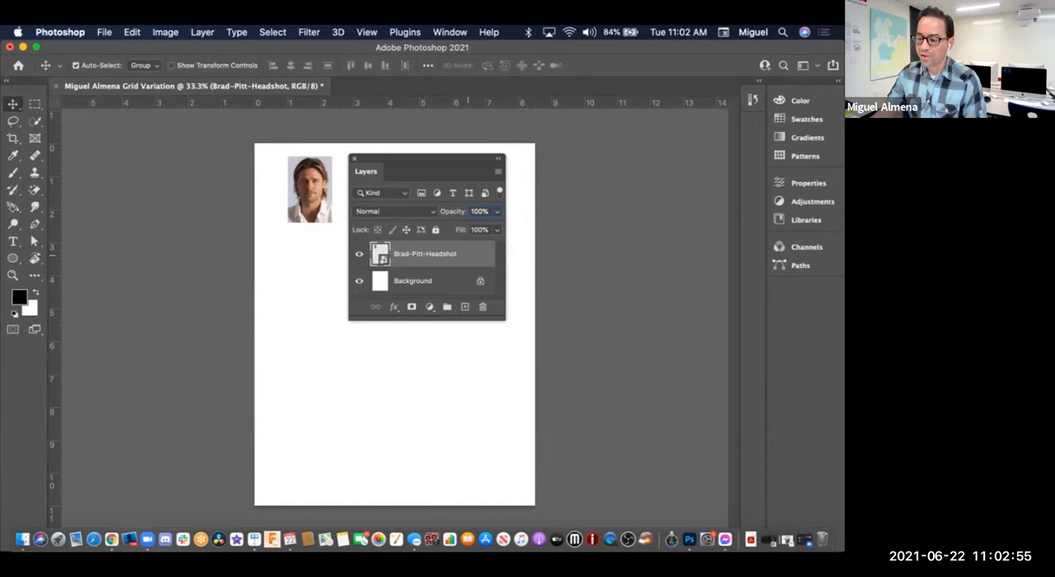
left_click_drag(468, 256, 467, 301)
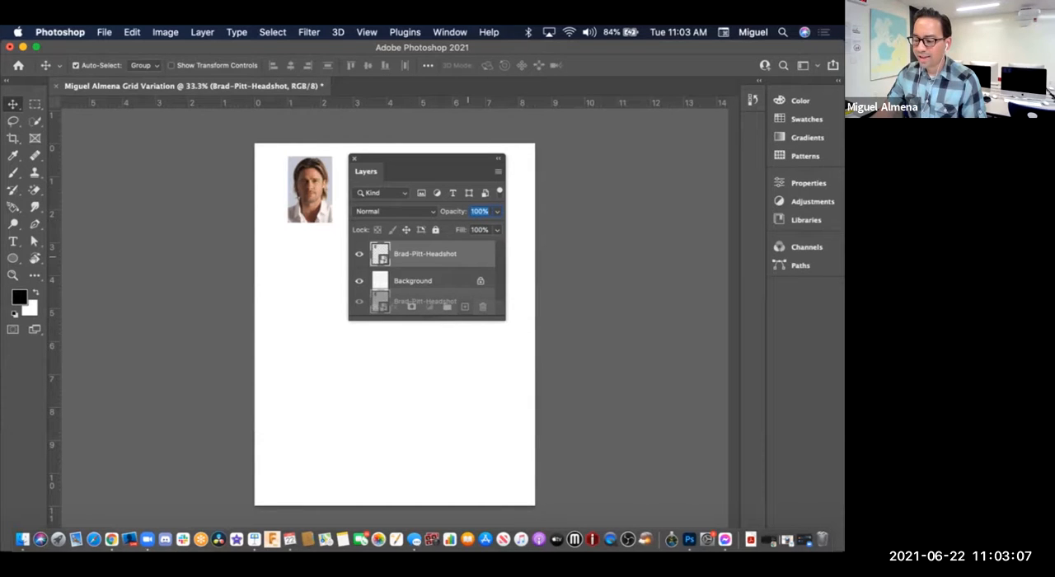
left_click_drag(468, 304, 506, 344)
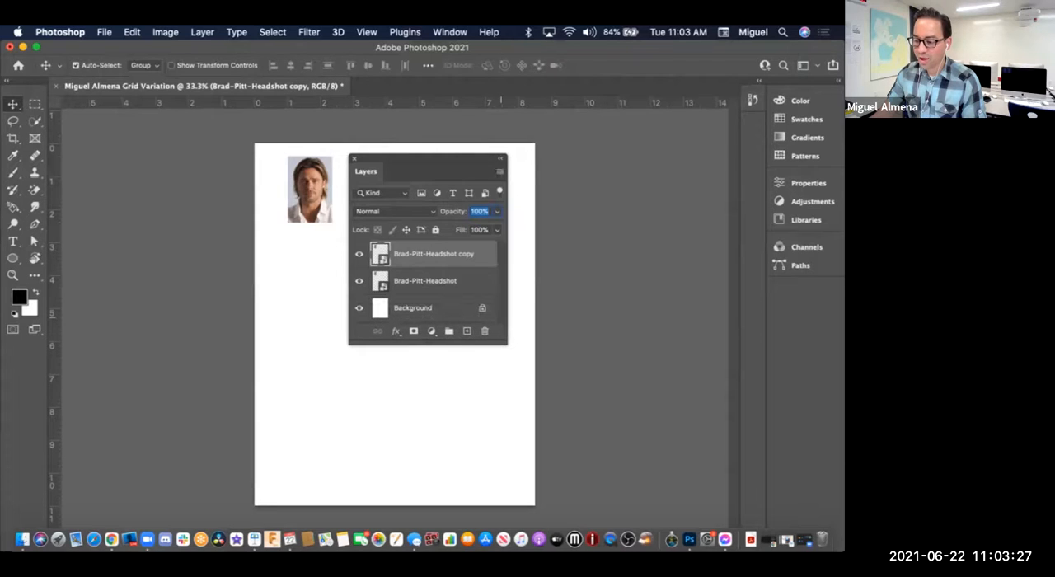
left_click(473, 280)
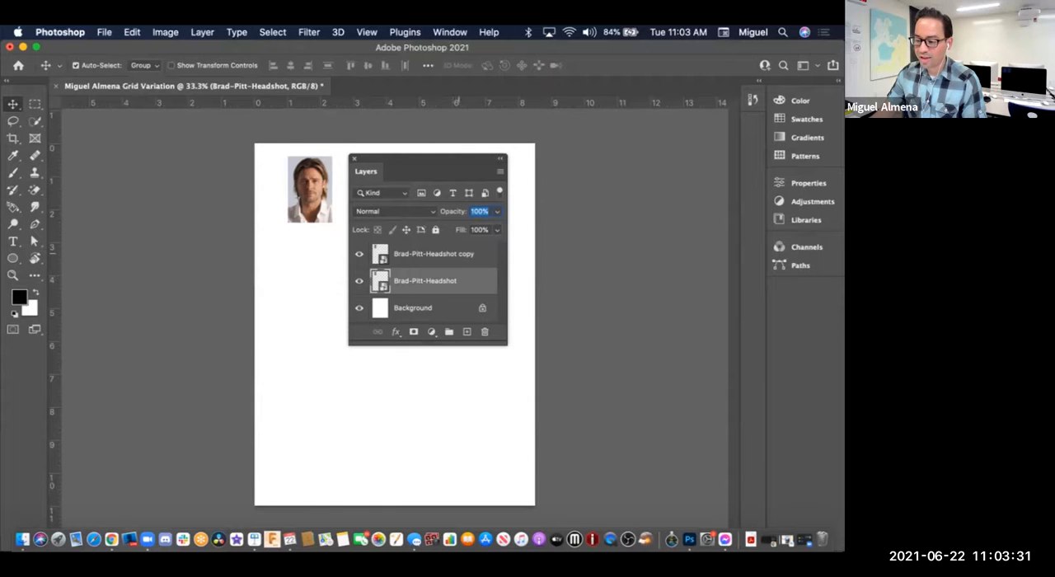
Step: Move the Brad-Pitt-Headshot copy immediately to the right of the original headshot, level with it and leaving a narrow gap
left_click(464, 253)
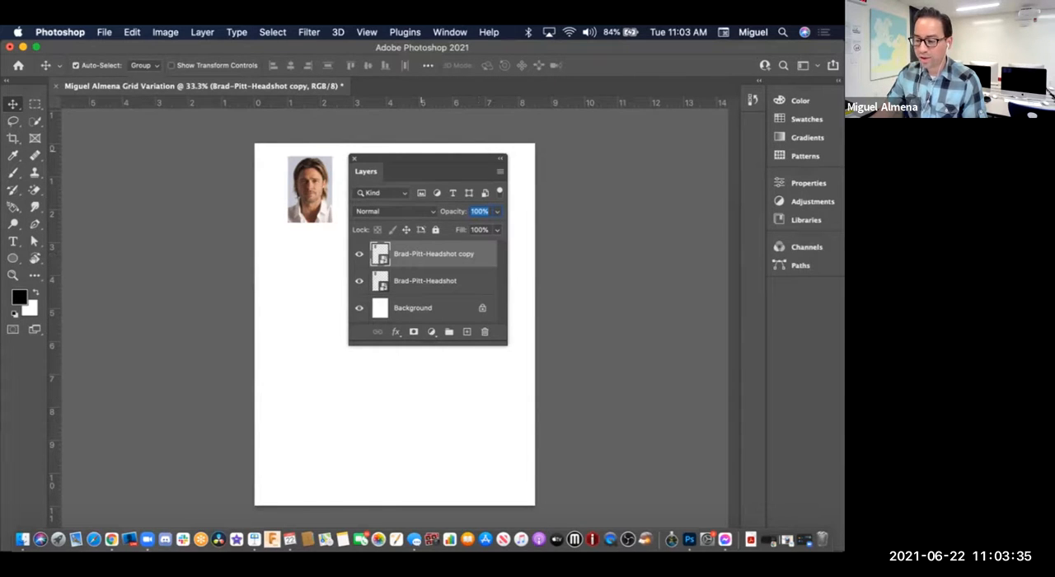
left_click_drag(429, 158, 619, 147)
left_click_drag(319, 163, 368, 162)
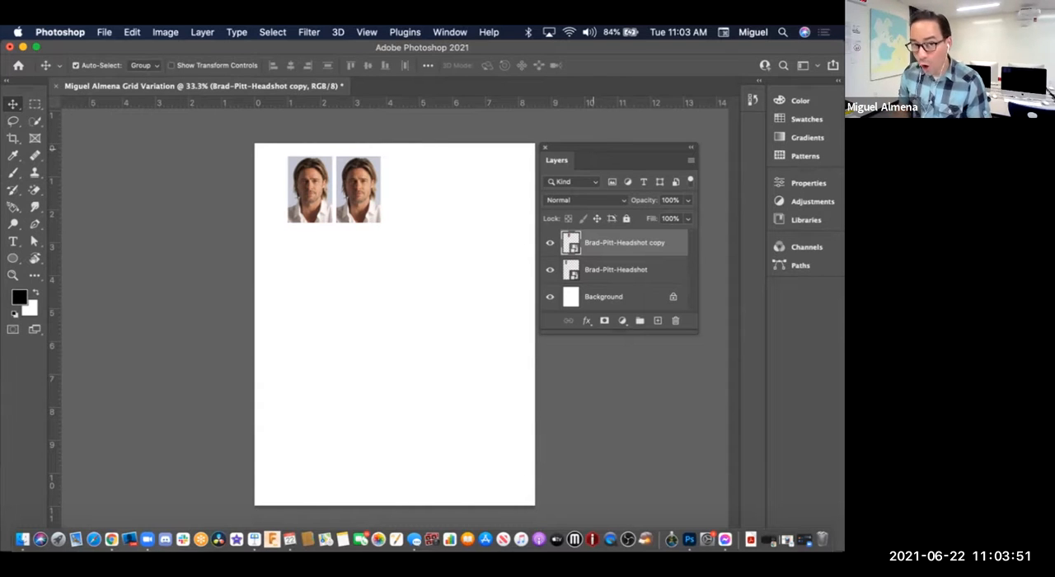
left_click_drag(610, 148, 454, 159)
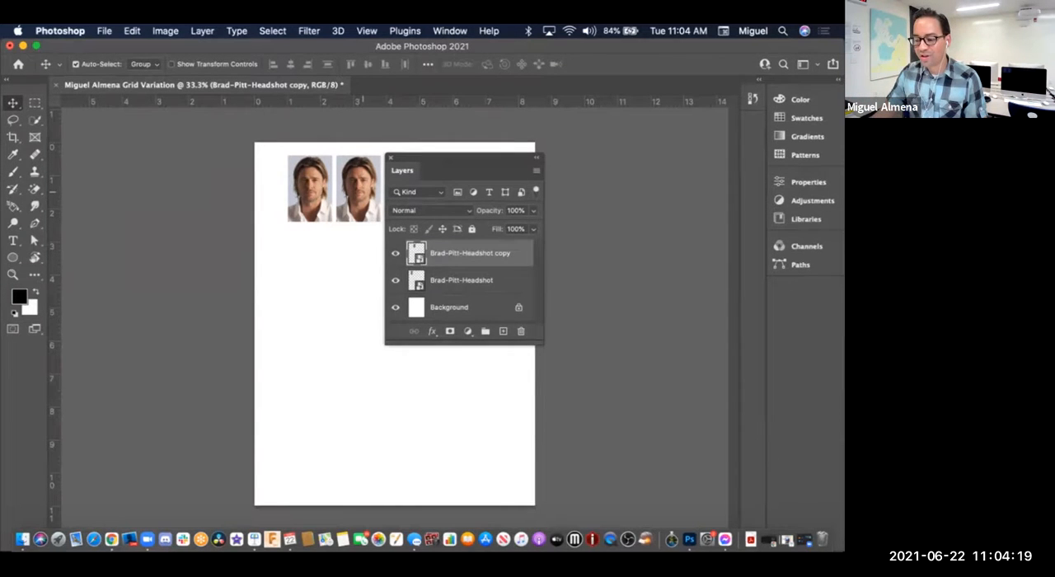
mouse_move(363, 192)
left_mouse_down()
mouse_move(348, 193)
mouse_move(361, 190)
left_mouse_up()
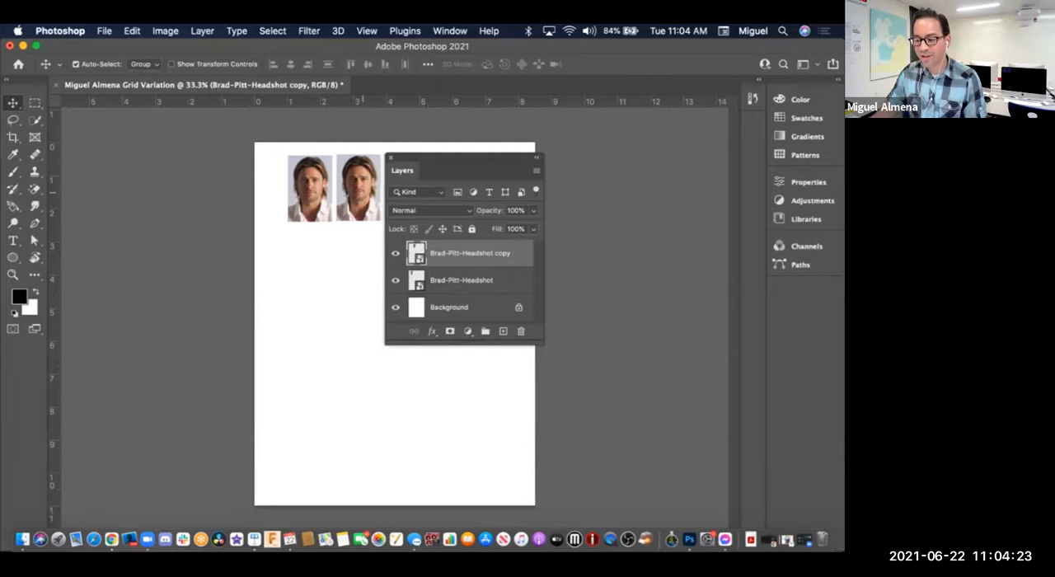
left_click_drag(435, 158, 512, 151)
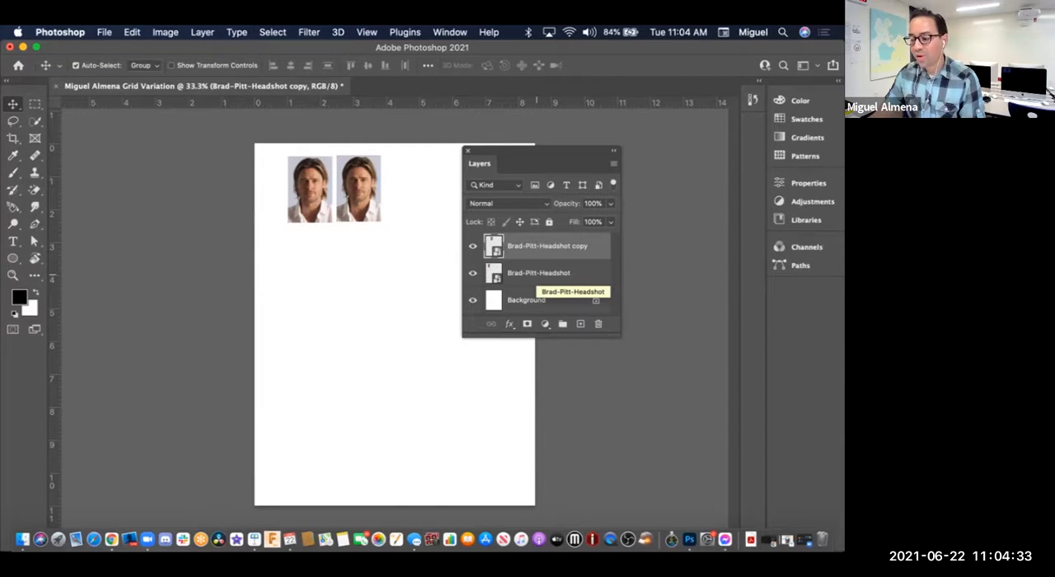
Step: Rename the original Brad-Pitt-Headshot layer as Row 1 Image 1
left_click(537, 273)
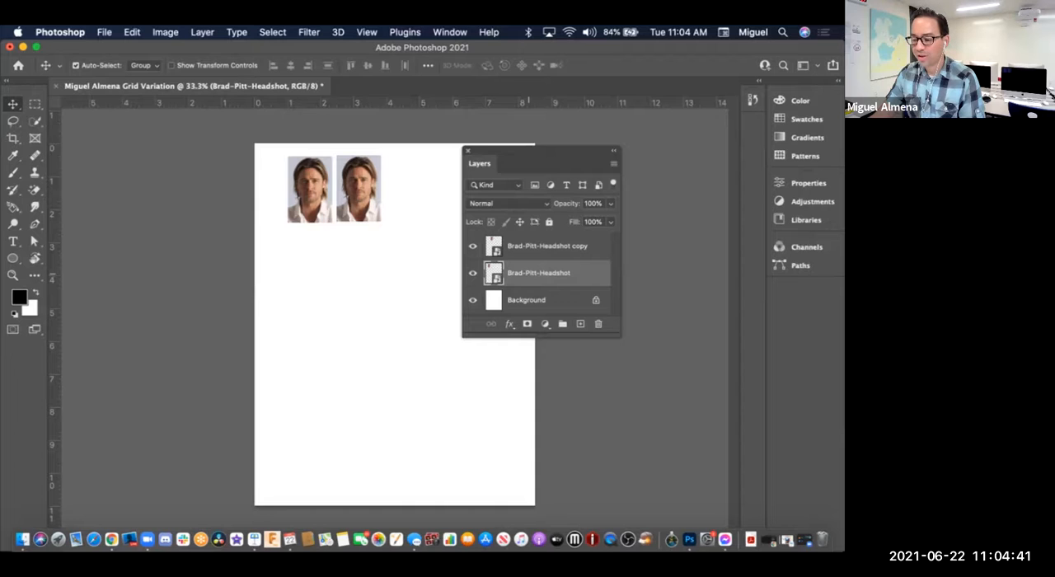
double_click(560, 273)
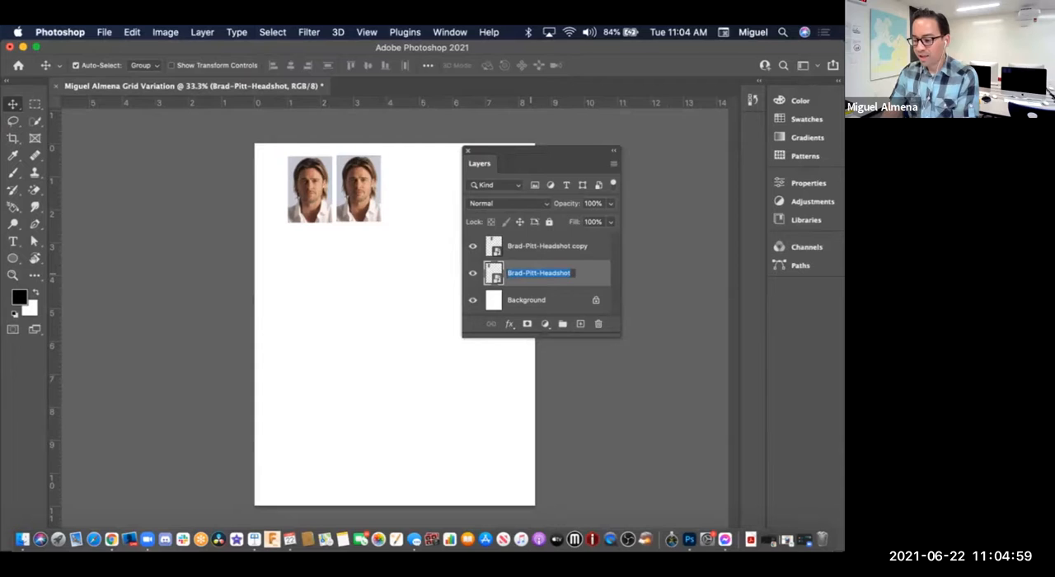
type("R")
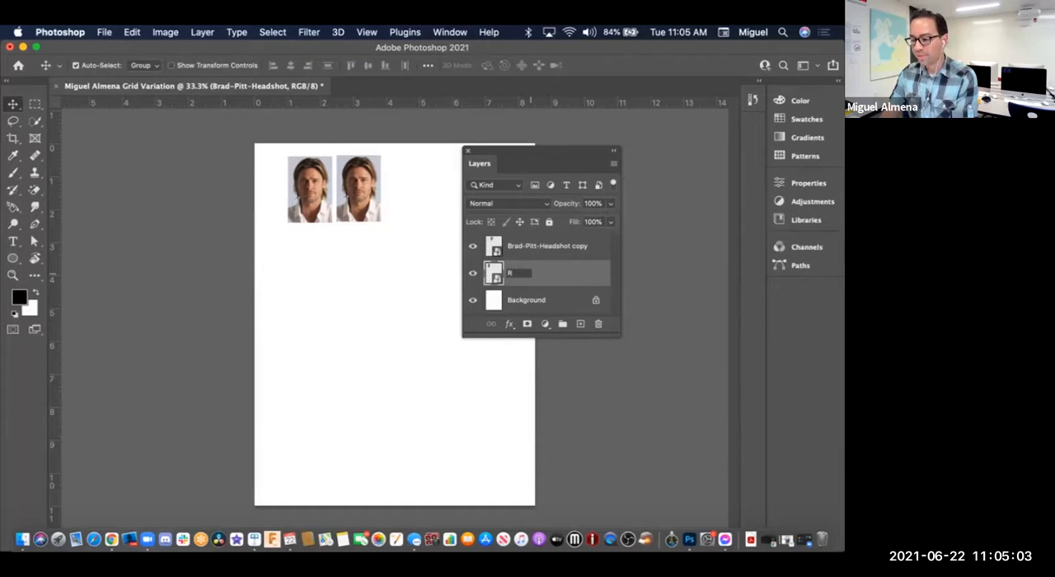
type("ow 1")
key("Return")
type("Image")
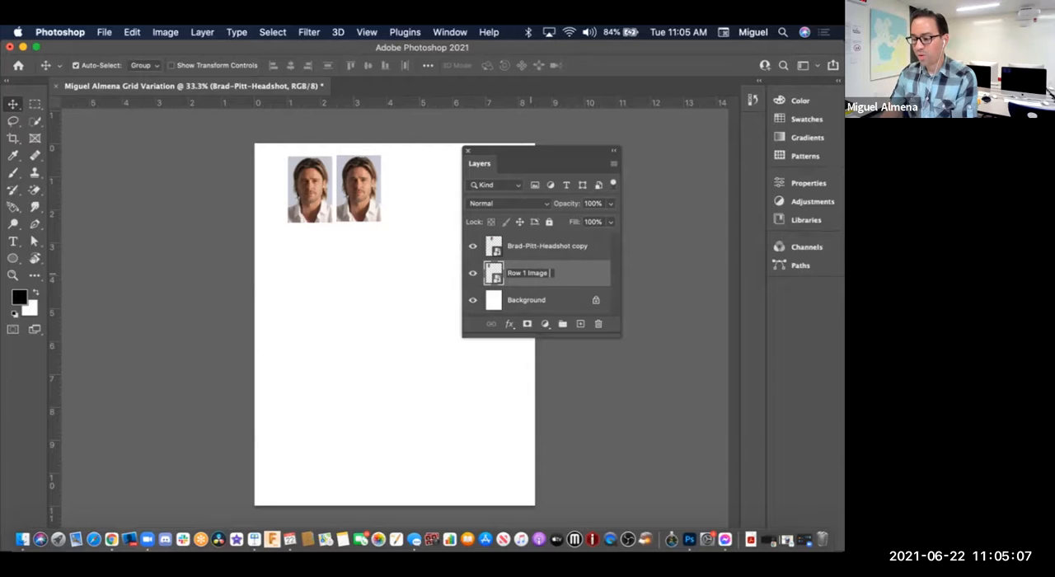
type(" 1")
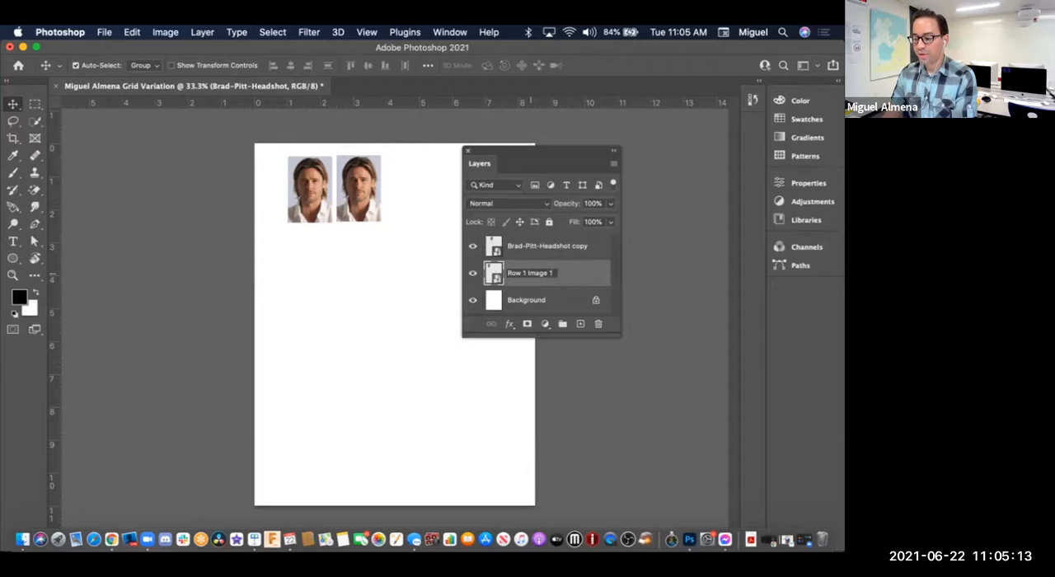
key("Return")
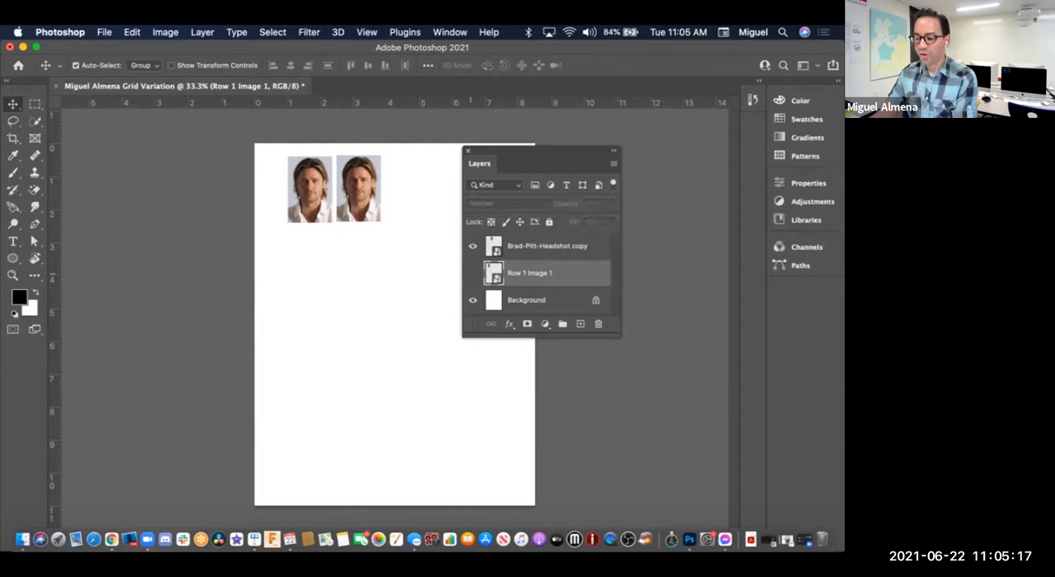
Step: Toggle the visibility of the Row 1 Image 1 layer off and on to check which headshot it holds
left_click(472, 273)
left_click(472, 273)
left_click(472, 273)
left_click(472, 273)
left_click(472, 273)
left_click(472, 273)
left_click(472, 273)
left_click(472, 273)
left_click(472, 273)
left_click(472, 273)
left_click(472, 273)
left_click(472, 273)
left_click(472, 272)
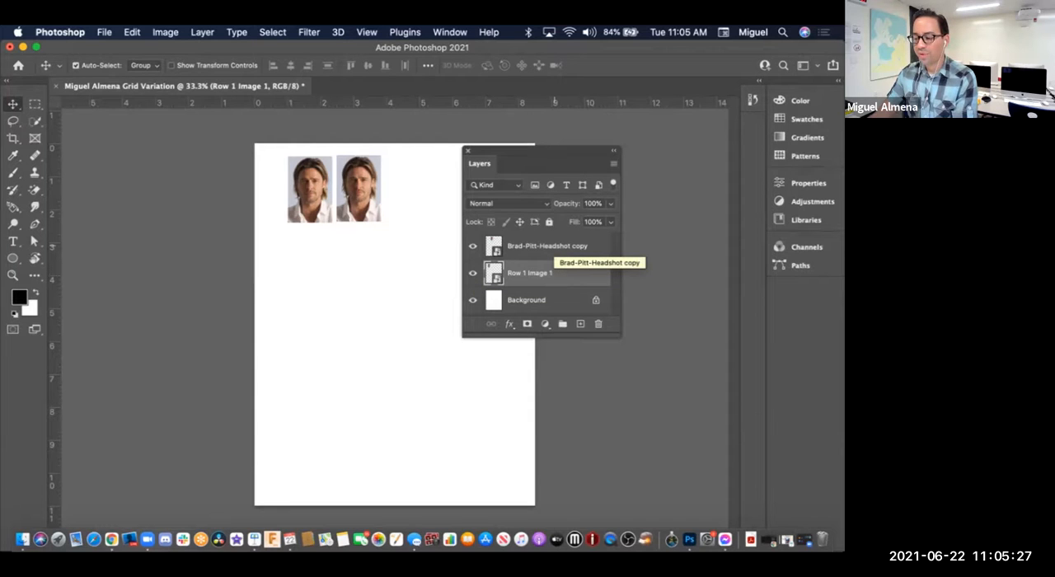
Step: Check which headshot the Brad-Pitt-Headshot copy layer holds by toggling its visibility, and rename the layer as Row 1 Image 2
left_click(548, 246)
left_click(472, 246)
left_click(472, 247)
double_click(544, 245)
type("Row 1 Image ")
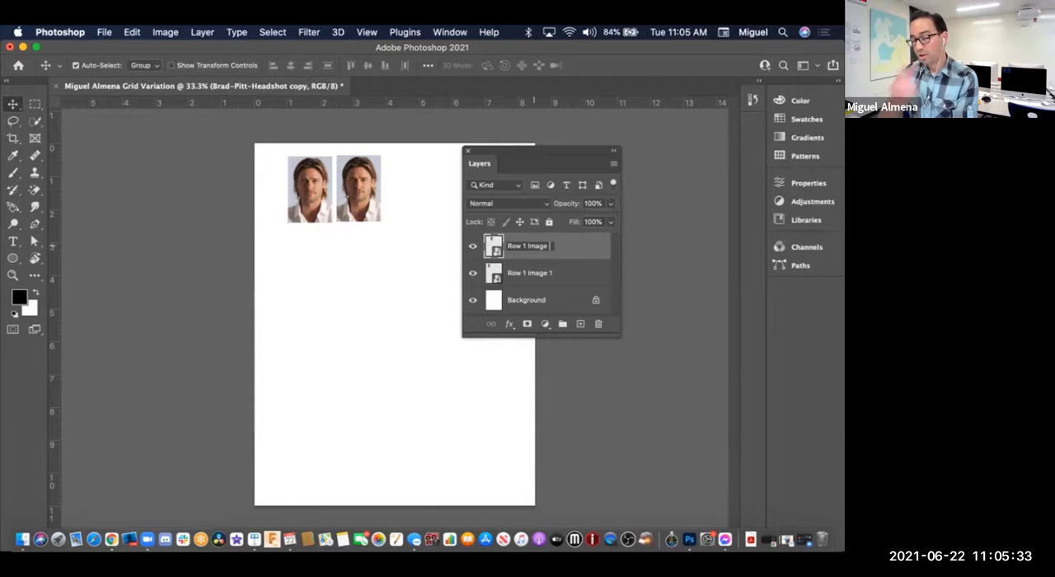
type("2")
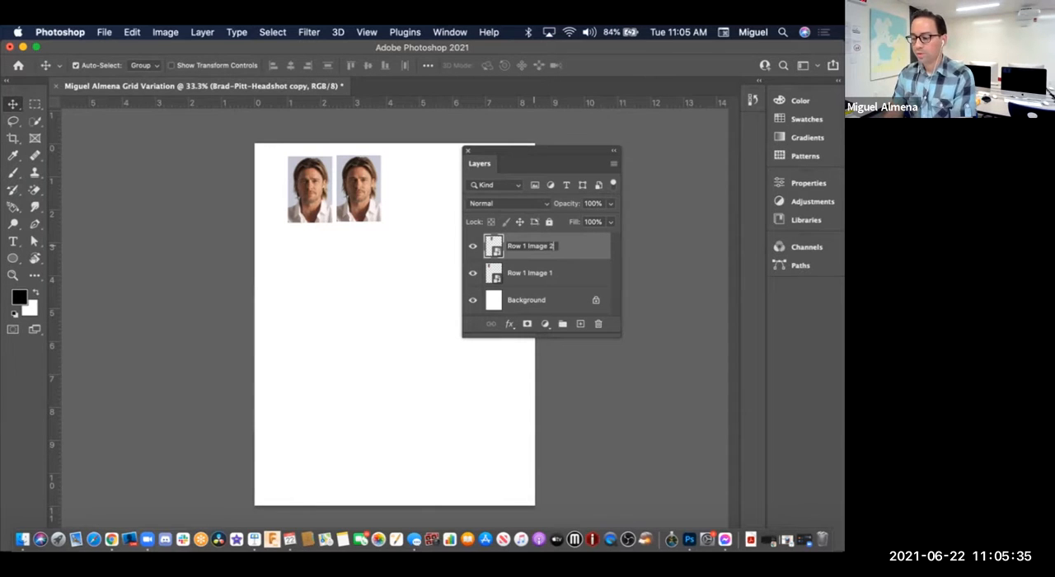
key("Return")
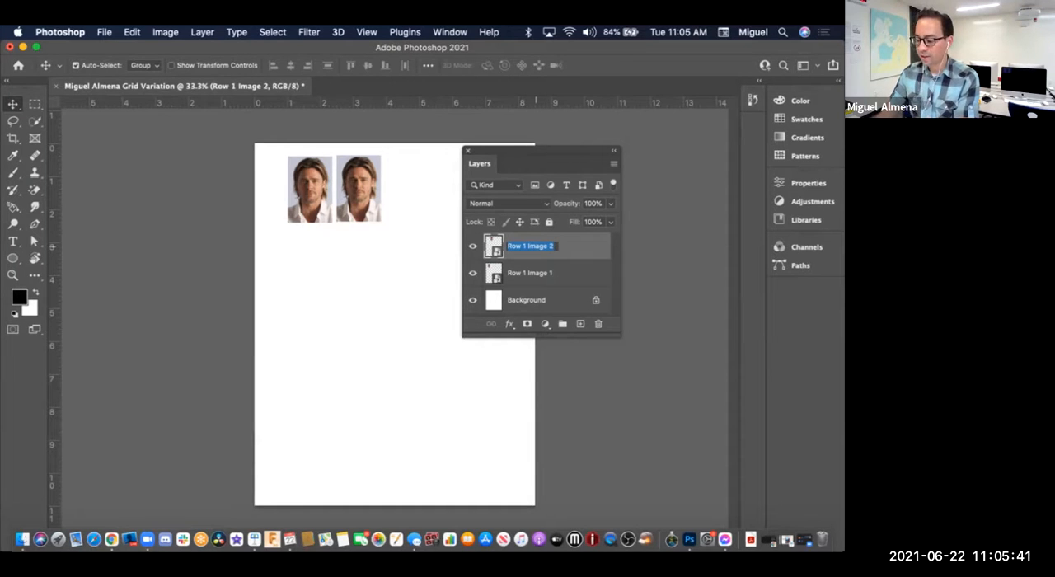
key("BackSpace")
type("Row 1")
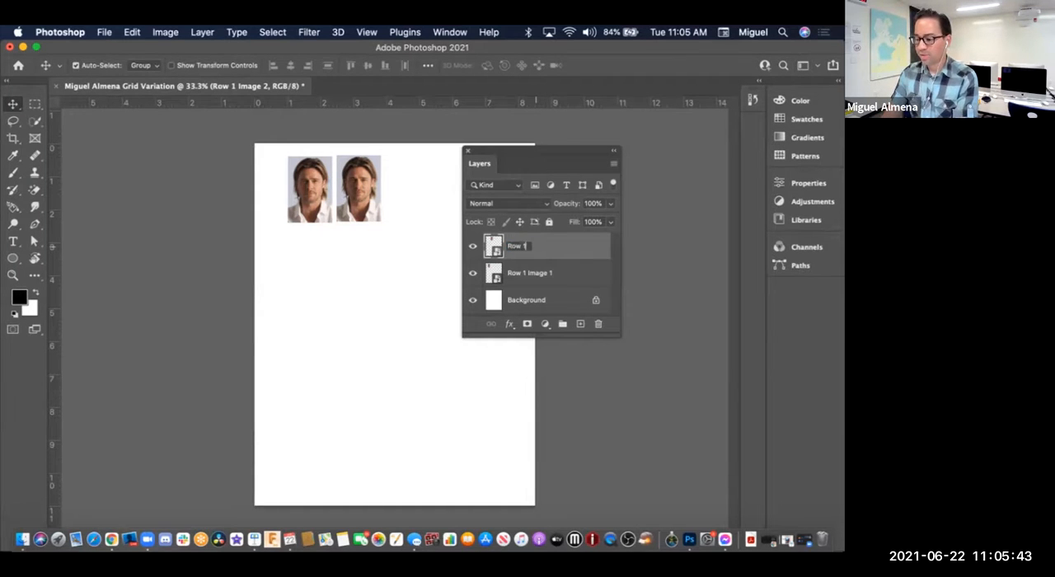
type(" Image 2")
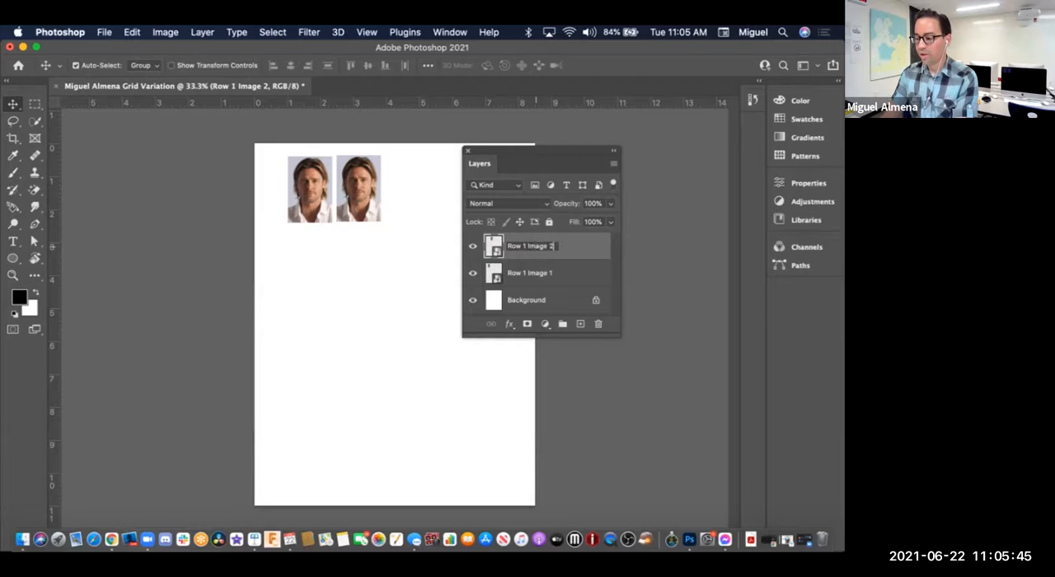
key("Return")
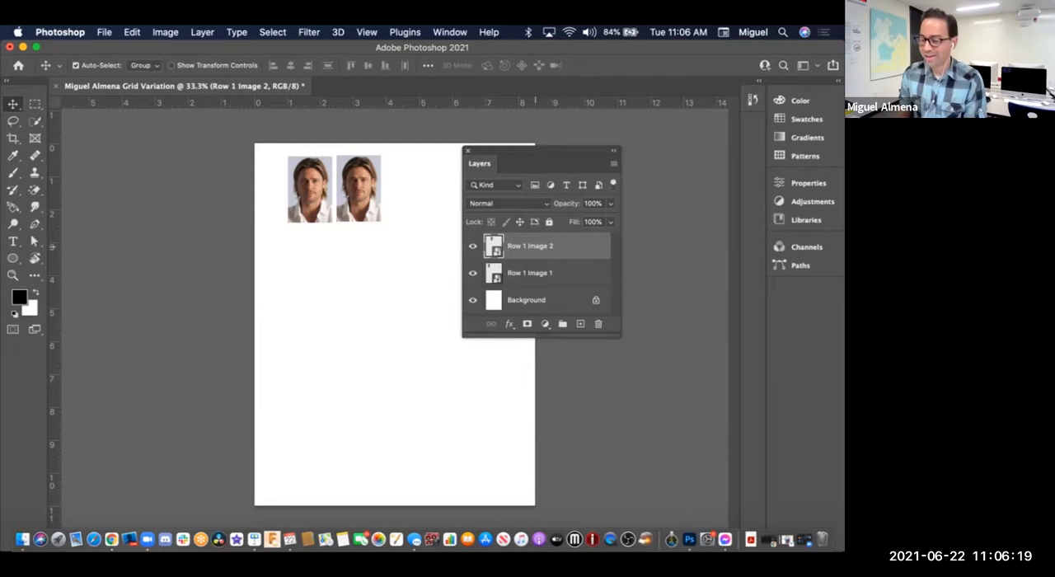
left_click_drag(536, 150, 461, 159)
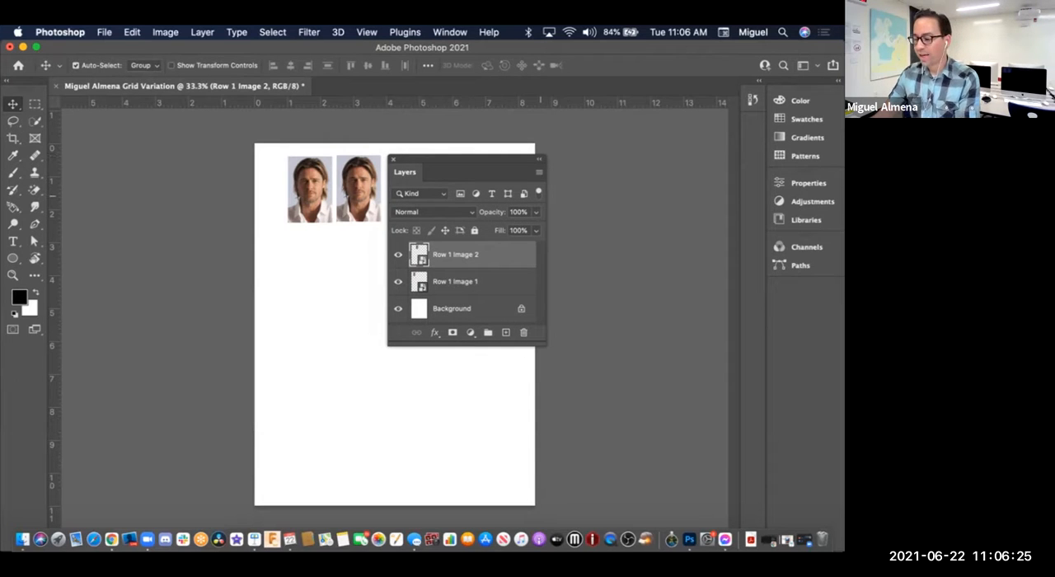
right_click(492, 255)
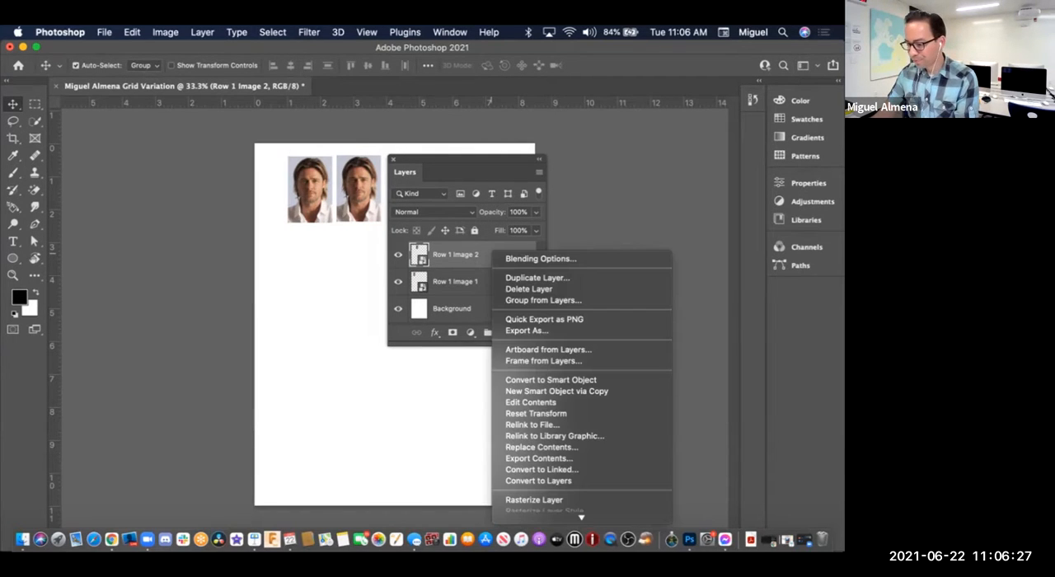
left_click(490, 256)
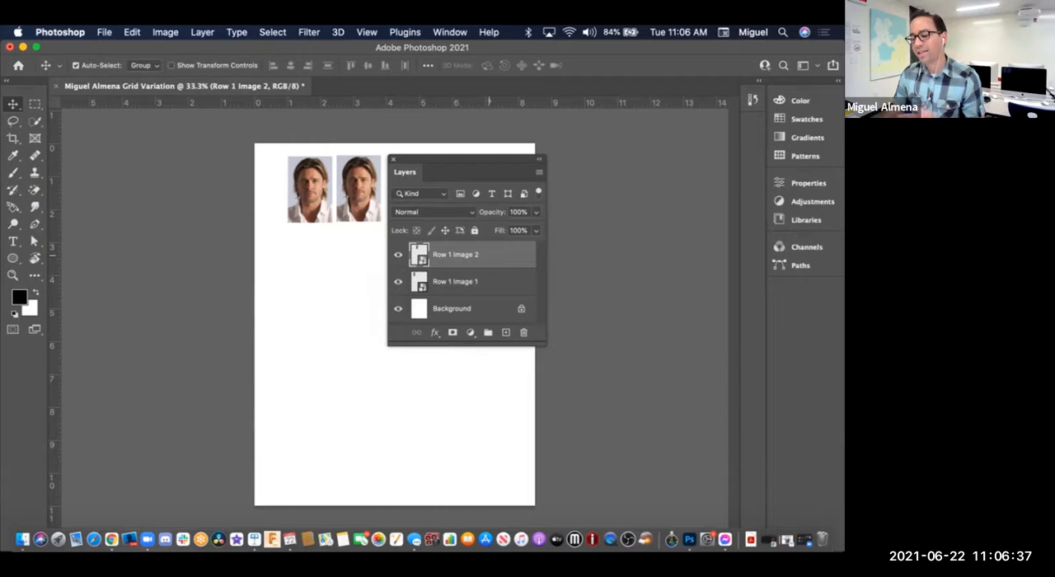
right_click(492, 255)
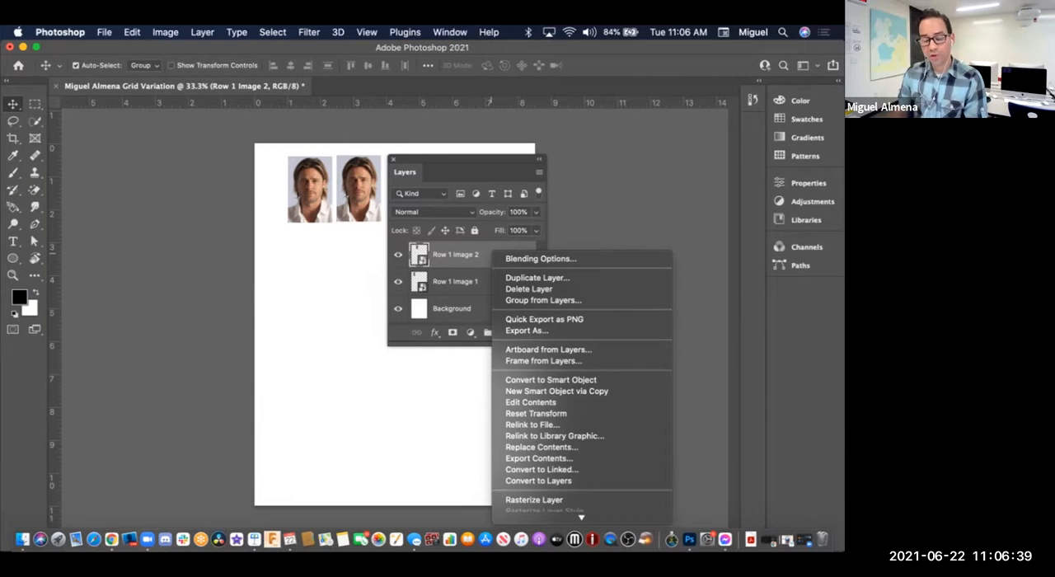
left_click(479, 250)
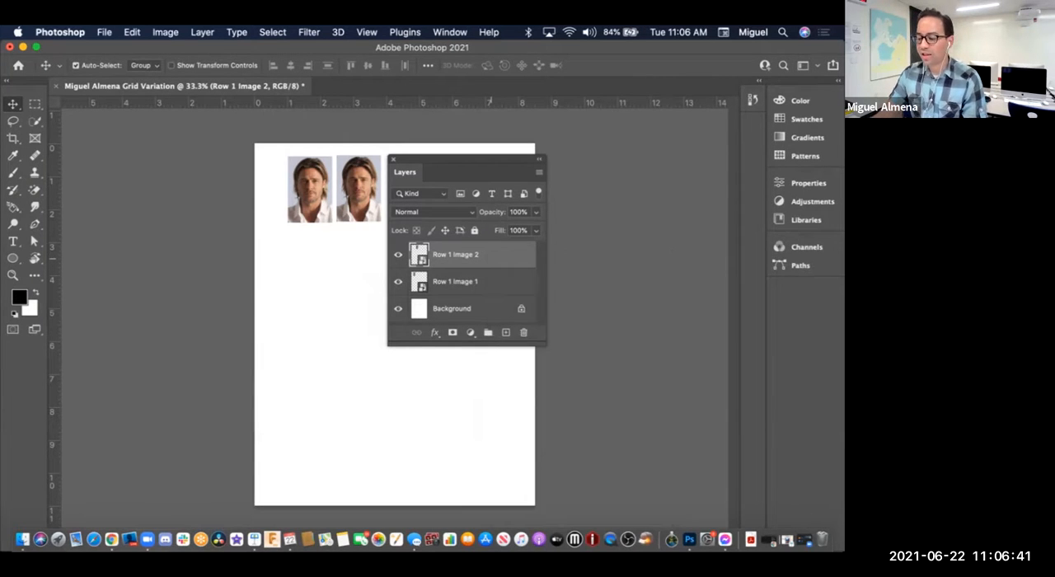
Step: Duplicate the Row 1 Image 2 layer within the same document, naming the copy Row 1 Image 3
right_click(494, 254)
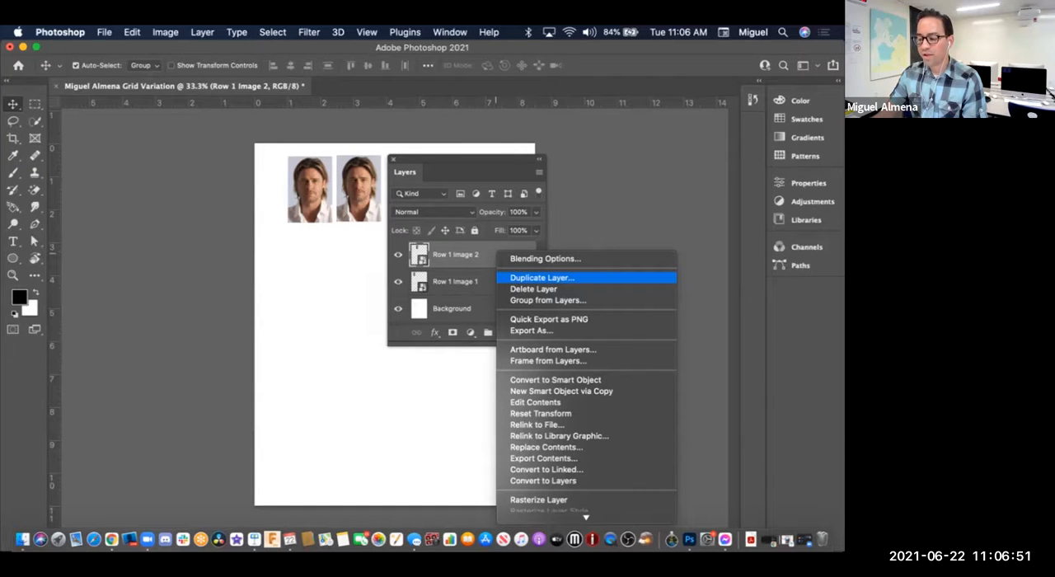
left_click(541, 278)
left_click_drag(278, 74, 394, 152)
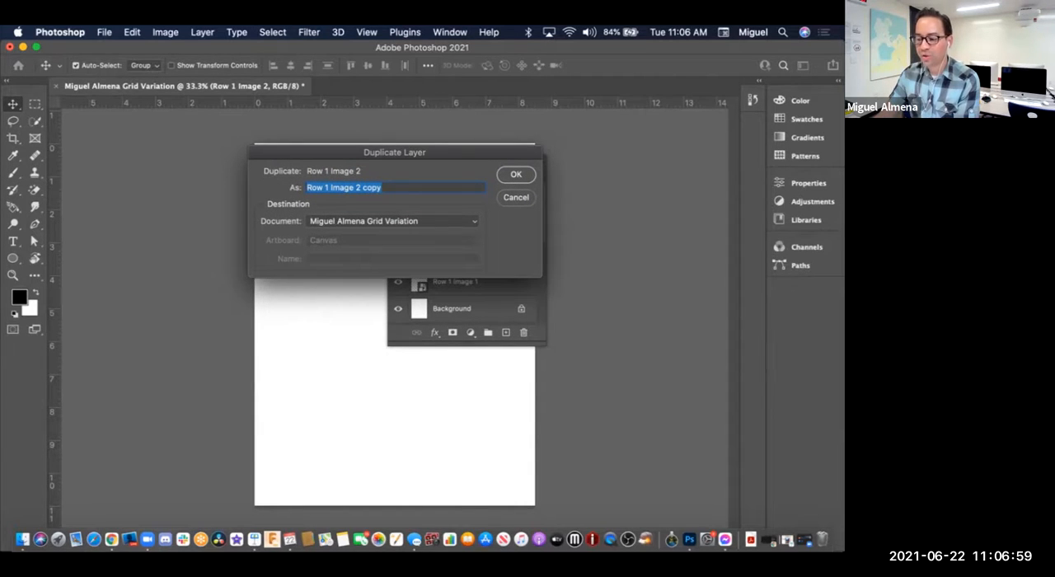
left_click(383, 187)
left_click_drag(384, 187, 356, 187)
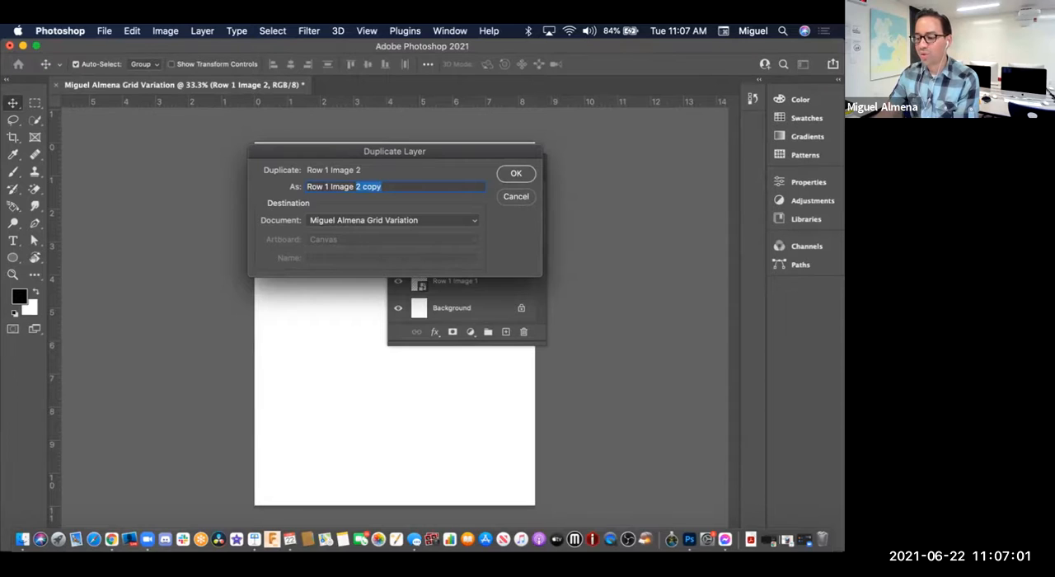
key("shift+Right")
key("shift+Right")
key("shift+Right")
key("shift+Right")
key("shift+Right")
key("shift+Right")
key("shift+Left")
key("shift+Left")
key("shift+Left")
key("Right")
key("BackSpace")
key("BackSpace")
key("BackSpace")
key("BackSpace")
key("BackSpace")
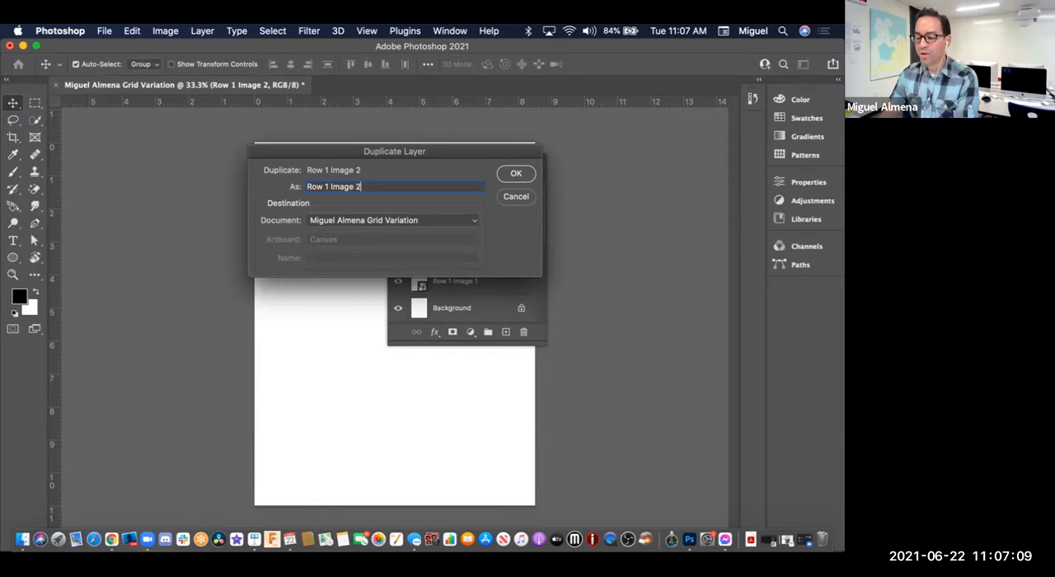
key("BackSpace")
type("3")
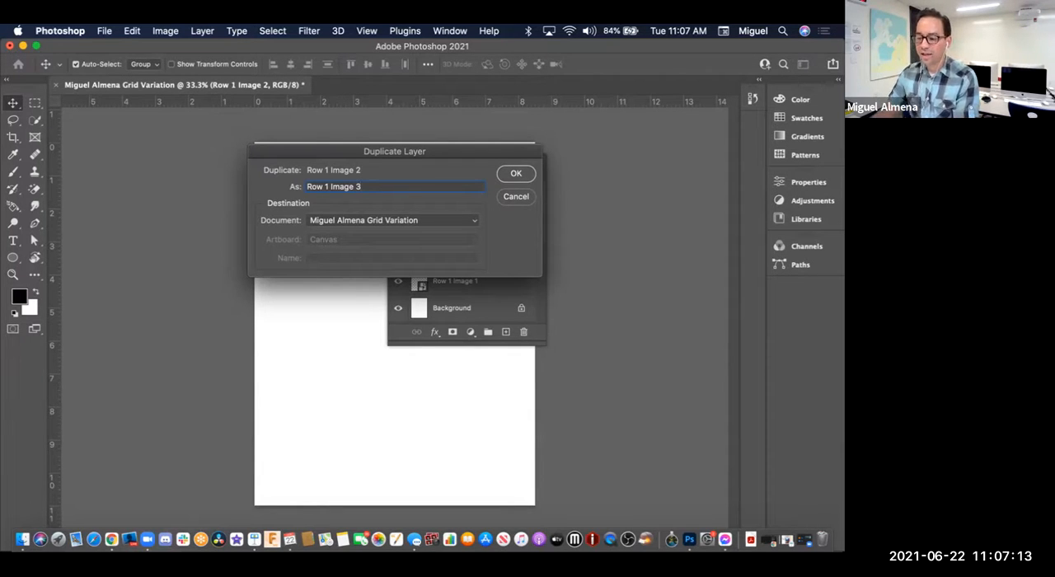
key("Return")
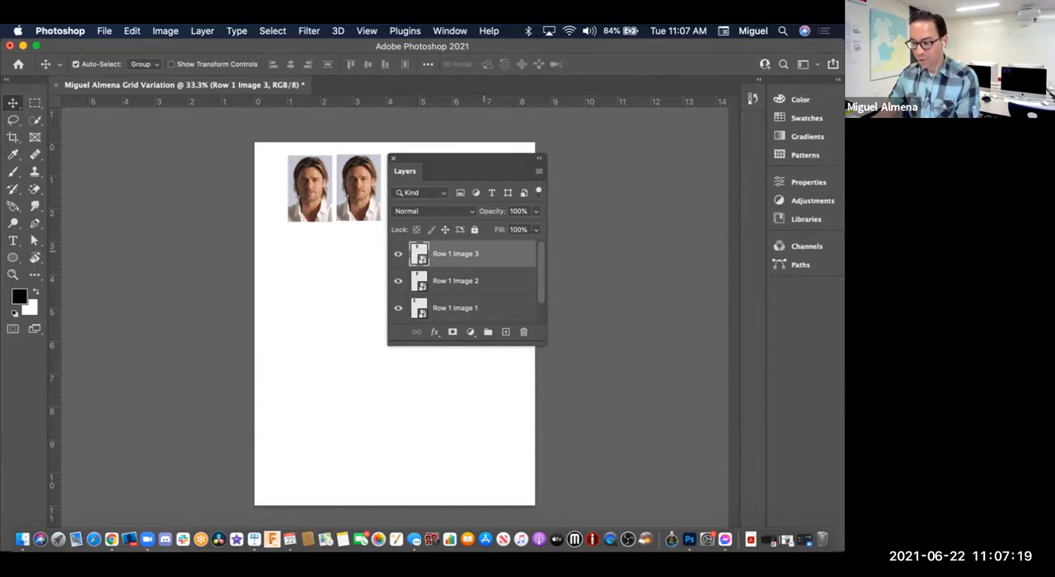
Step: Move the Row 1 Image 3 headshot to the right of the second one, matching the row's level and narrow gap
left_click_drag(492, 157, 523, 157)
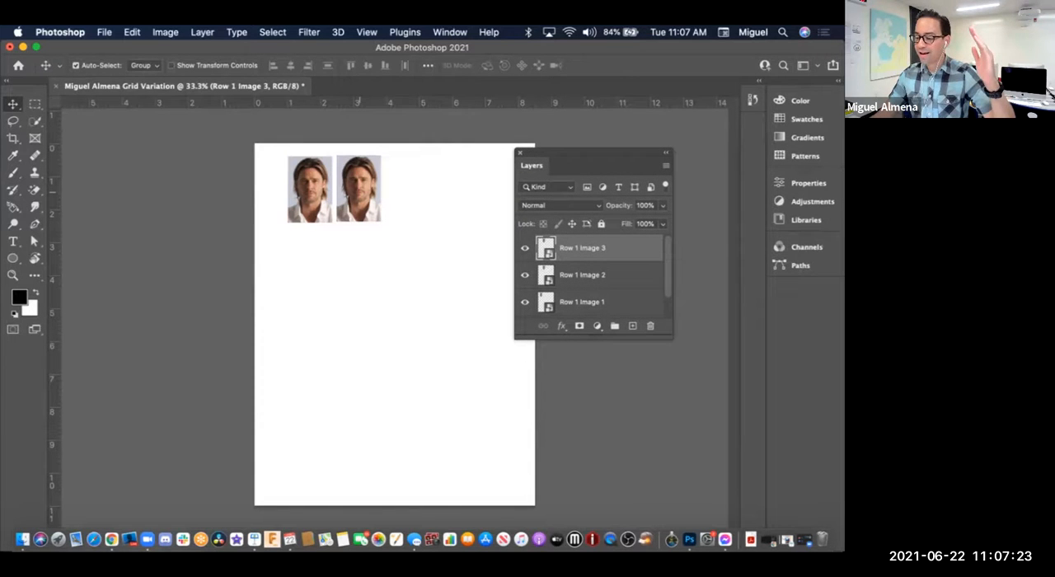
left_click_drag(356, 165, 408, 165)
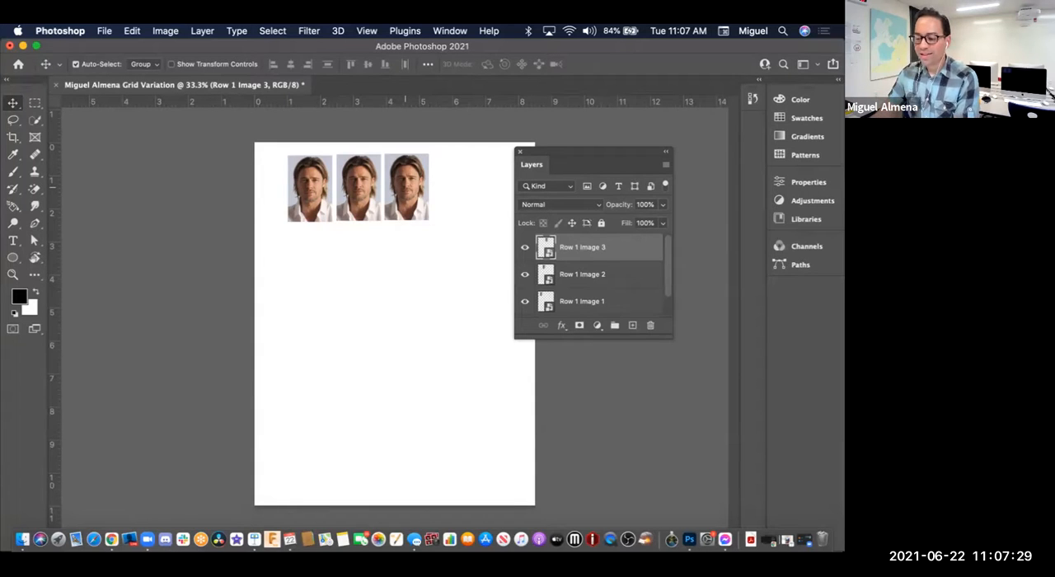
left_click_drag(416, 182, 417, 181)
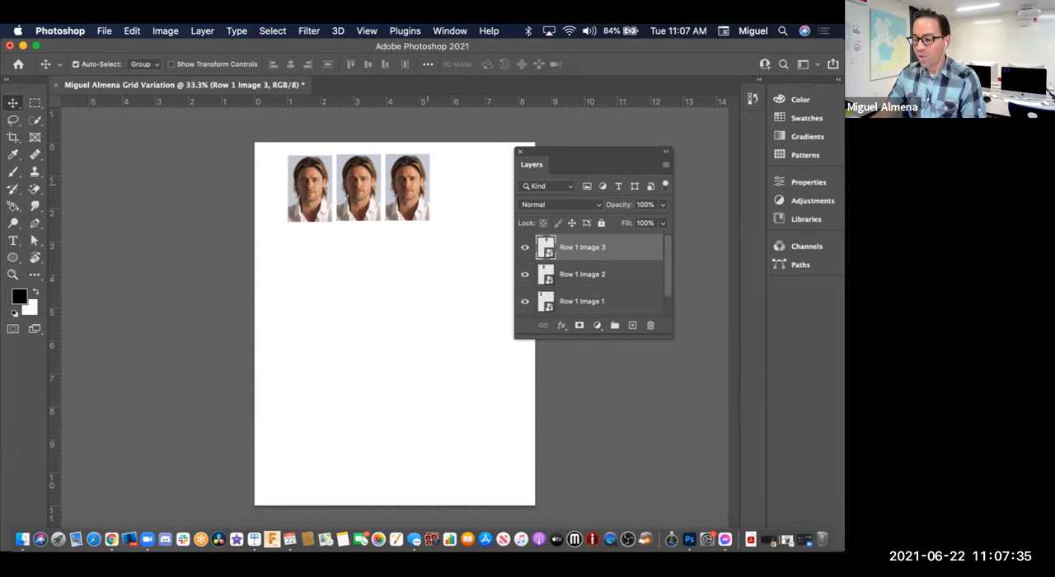
Step: Bring the floating Layers panel beside the third headshot and toggle the Row 1 Image 3 layer's visibility to check it
left_click_drag(589, 152, 521, 152)
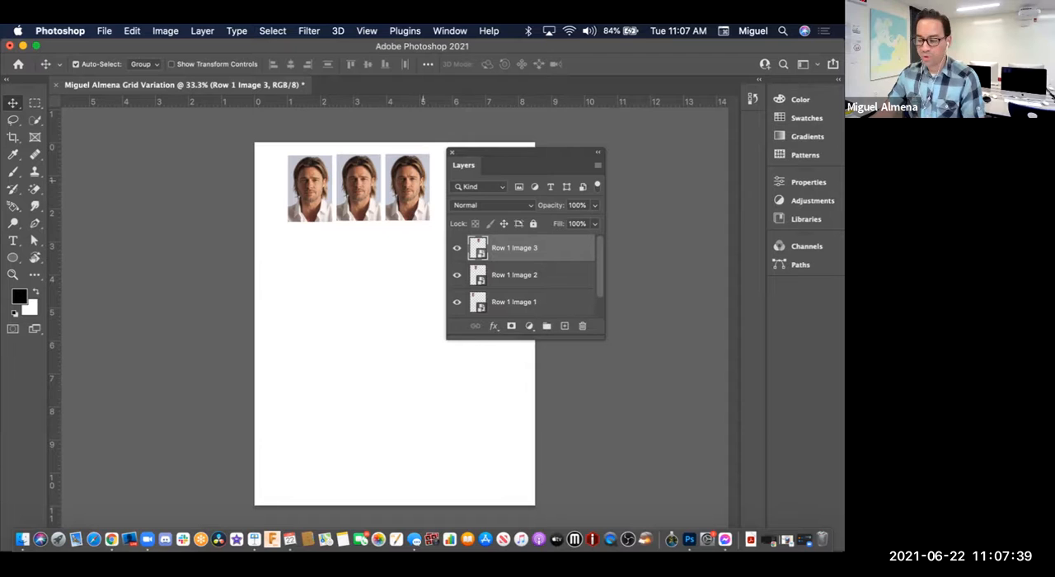
left_click_drag(492, 153, 611, 151)
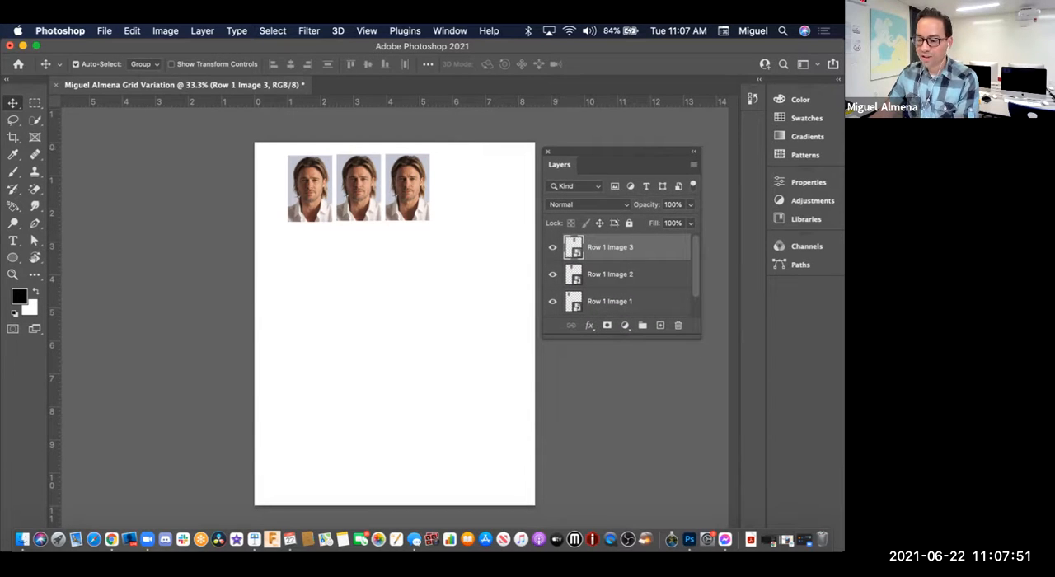
left_click_drag(610, 151, 505, 156)
left_click(445, 252)
left_click(445, 252)
left_click(445, 252)
left_click(445, 252)
left_click(445, 252)
left_click(445, 252)
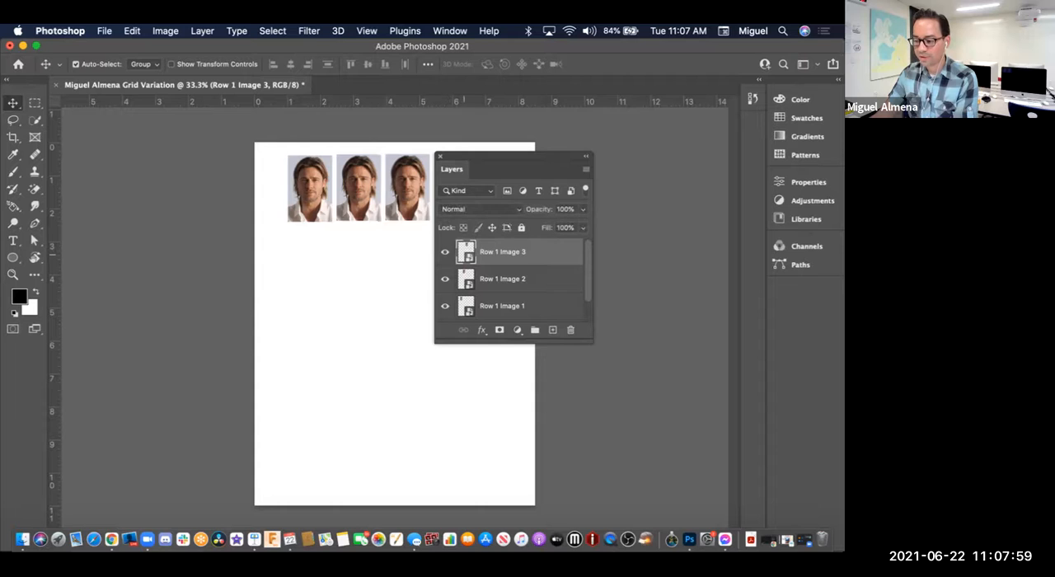
left_click(165, 31)
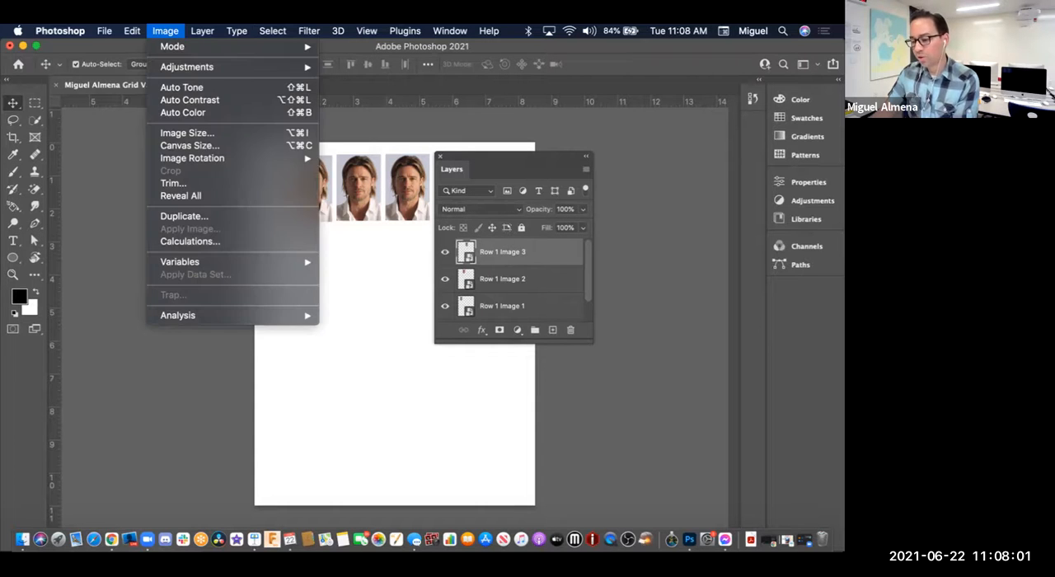
mouse_move(132, 31)
mouse_move(202, 31)
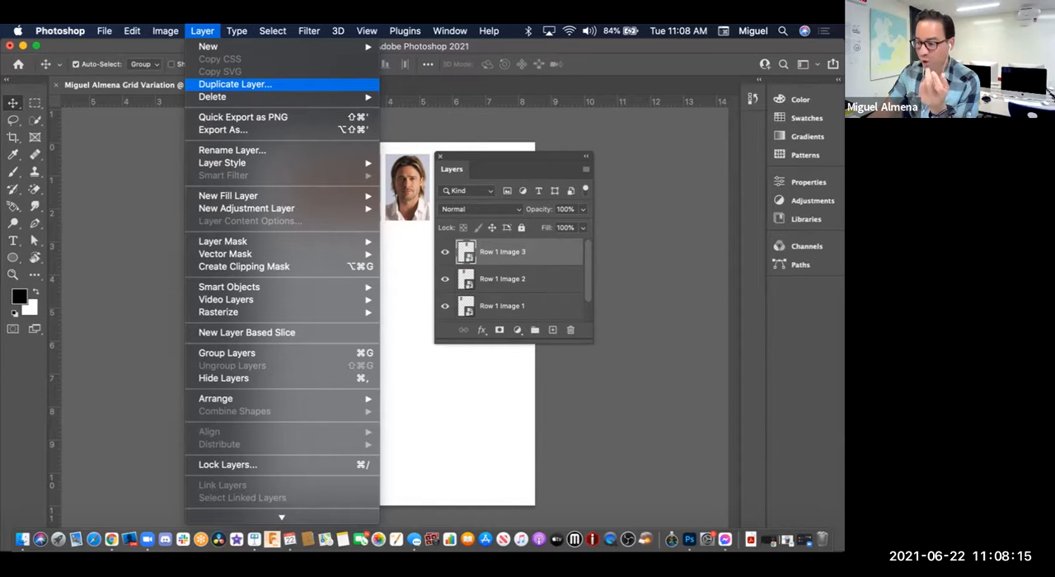
left_click(235, 84)
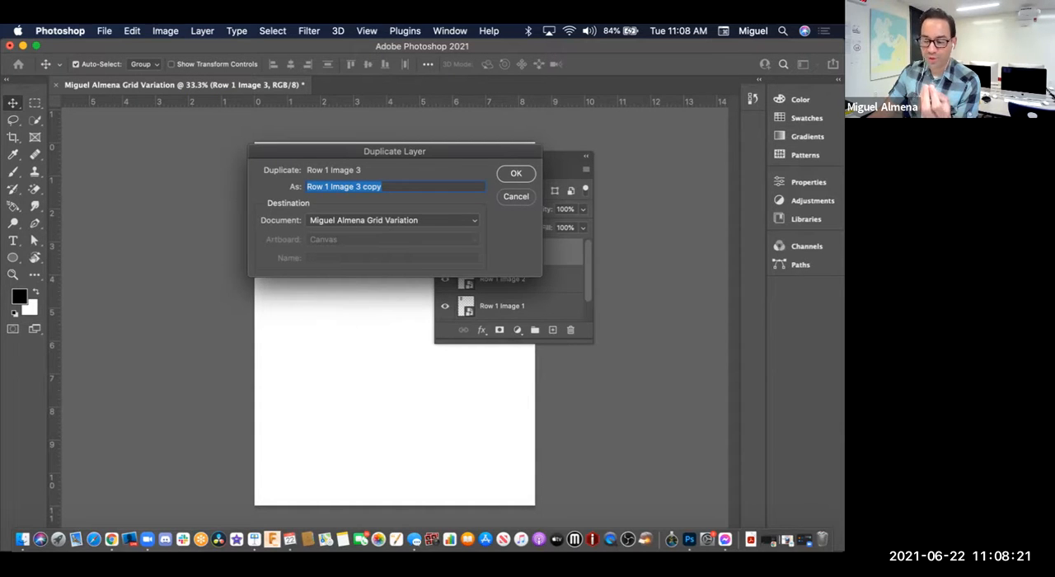
left_click(516, 196)
Step: Move the floating Layers panel off the page and toggle the Row 1 Image 3 layer's visibility to check its headshot
left_click_drag(517, 157, 611, 158)
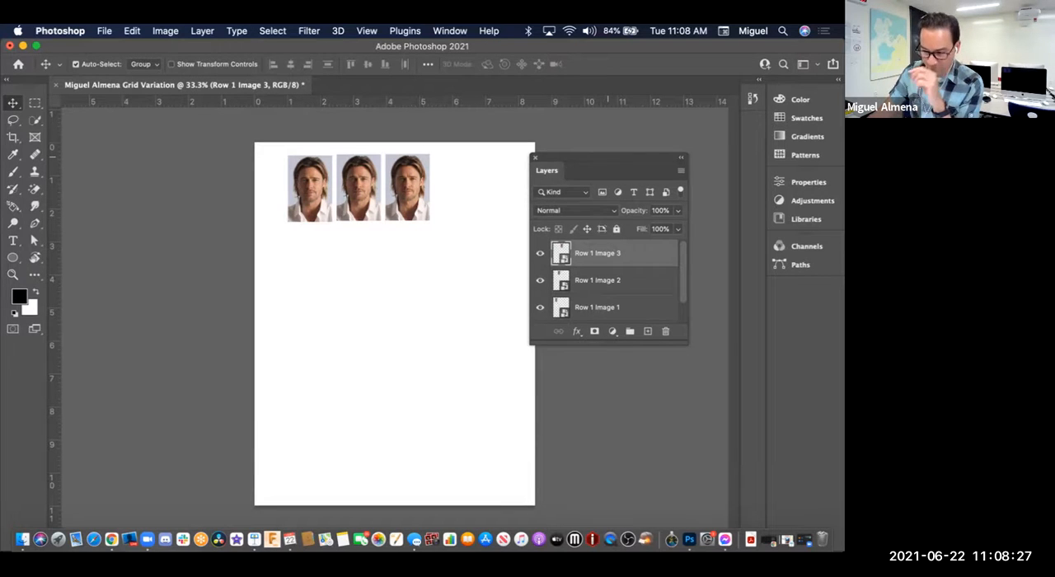
left_click_drag(608, 155, 616, 150)
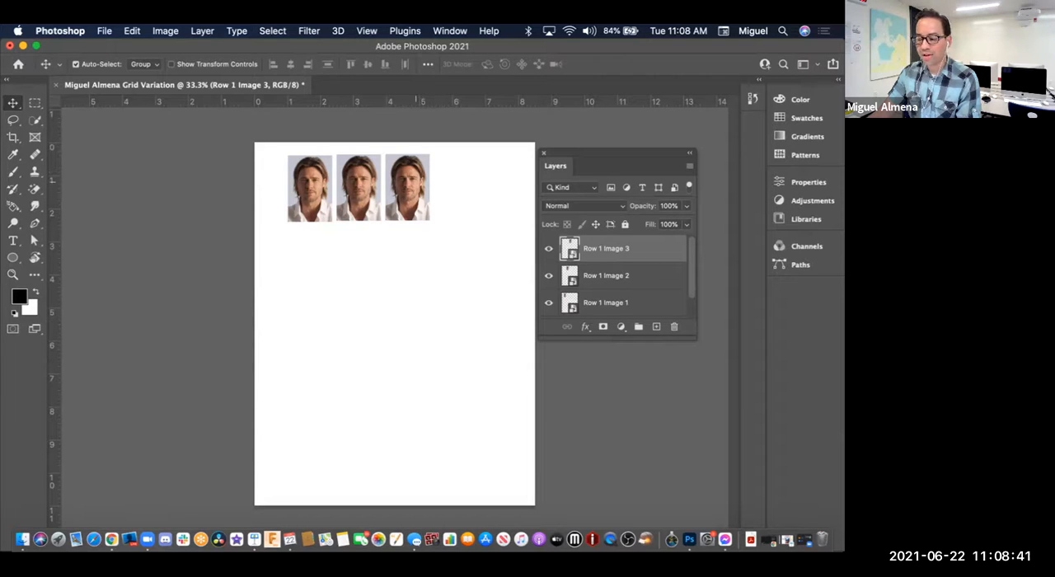
left_click(549, 248)
left_click(549, 248)
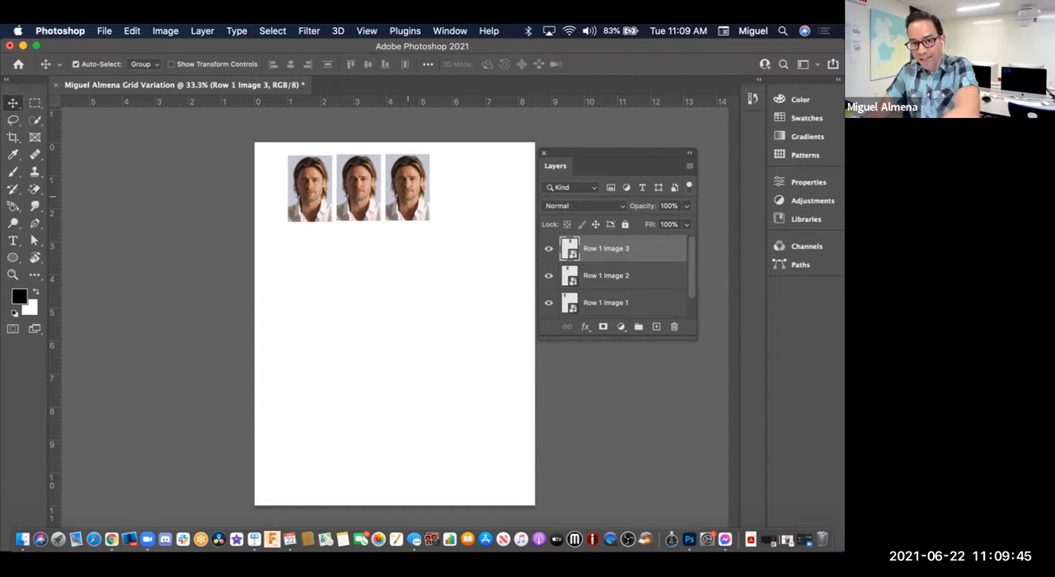
Step: Duplicate the third headshot to its right as the fourth in the row and rename the copy's layer Row 1 Image 4
left_click_drag(407, 188, 458, 188)
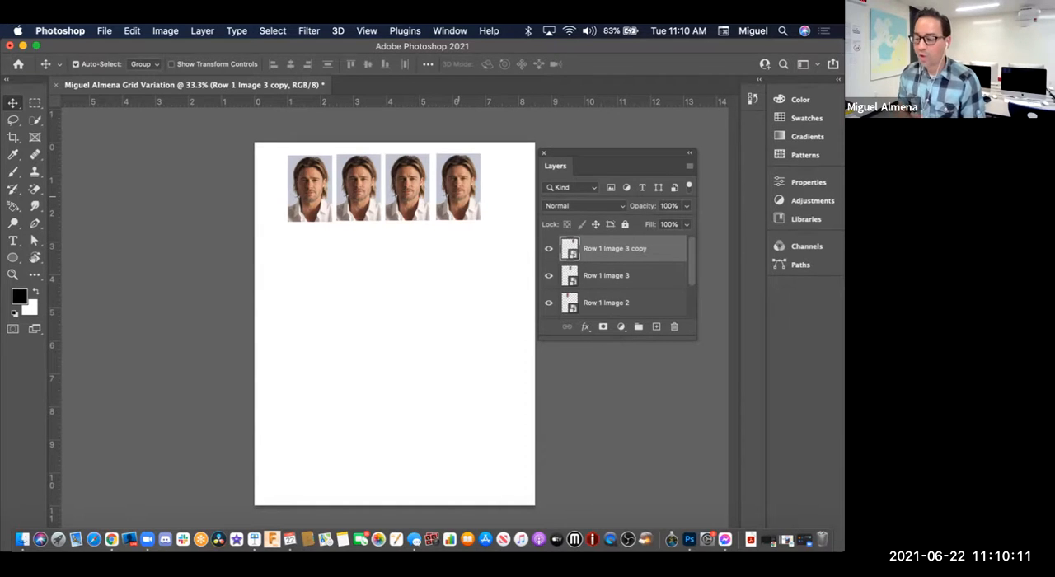
left_click_drag(618, 154, 425, 153)
double_click(445, 248)
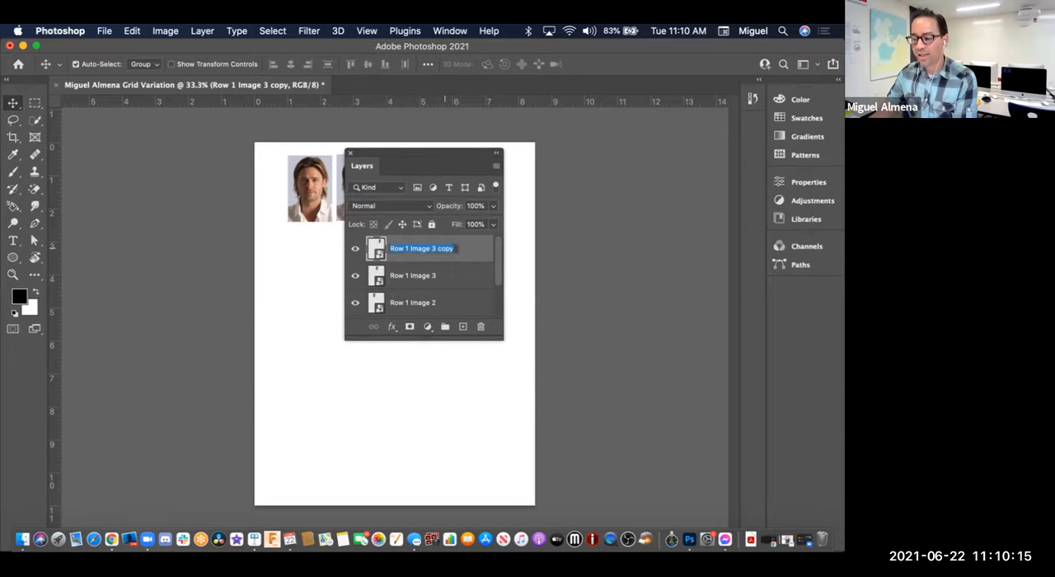
key("Right")
key("BackSpace")
key("BackSpace")
key("BackSpace")
key("BackSpace")
key("BackSpace")
key("BackSpace")
type("4")
key("Return")
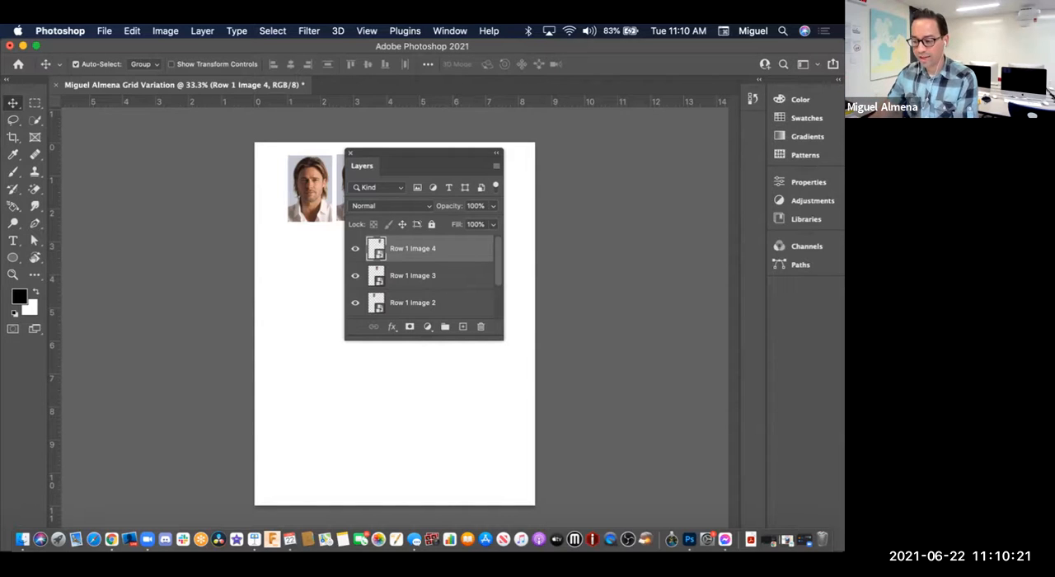
left_click_drag(414, 153, 619, 149)
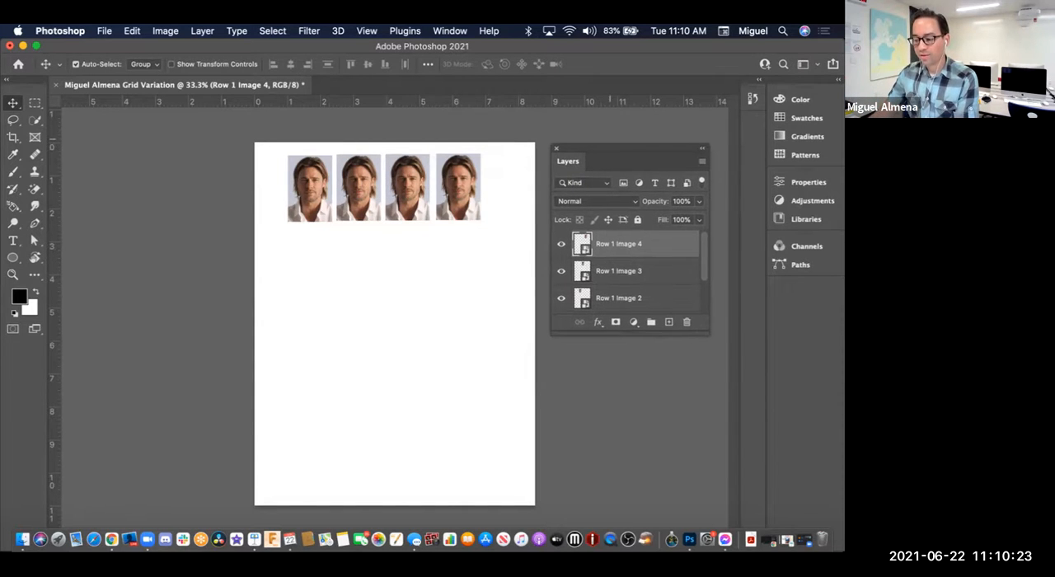
Step: Create a new layer group above the headshot layers and name it Row 1 Folder
scroll(635, 253, "down", 2)
scroll(635, 254, "up", 2)
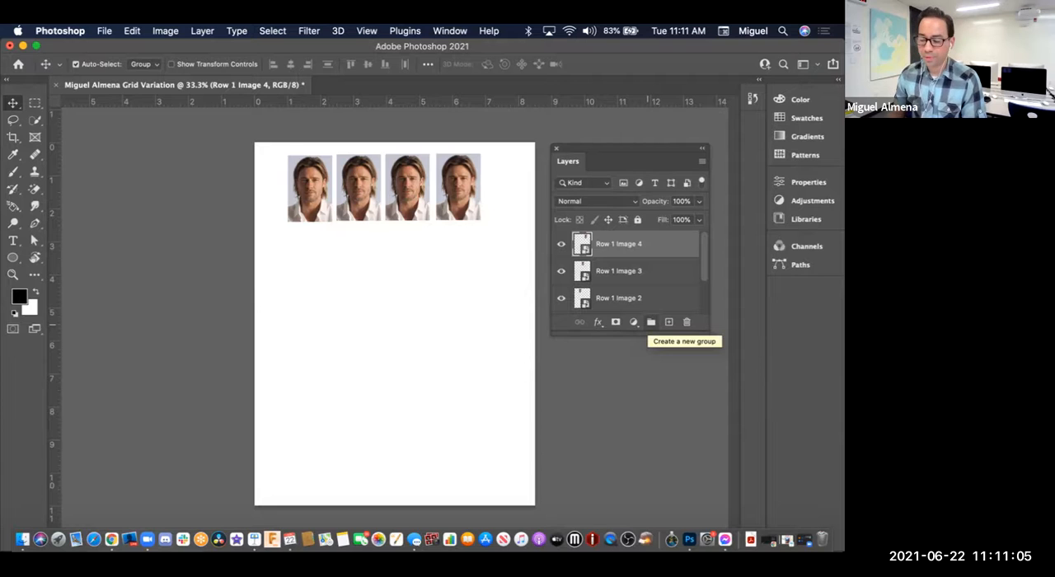
left_click(651, 321)
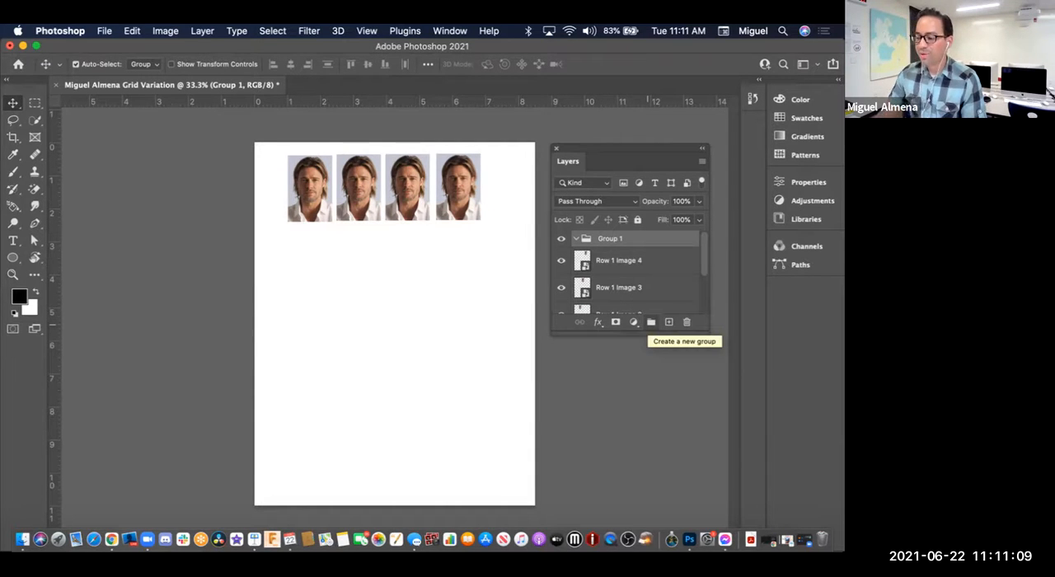
left_click_drag(613, 148, 608, 146)
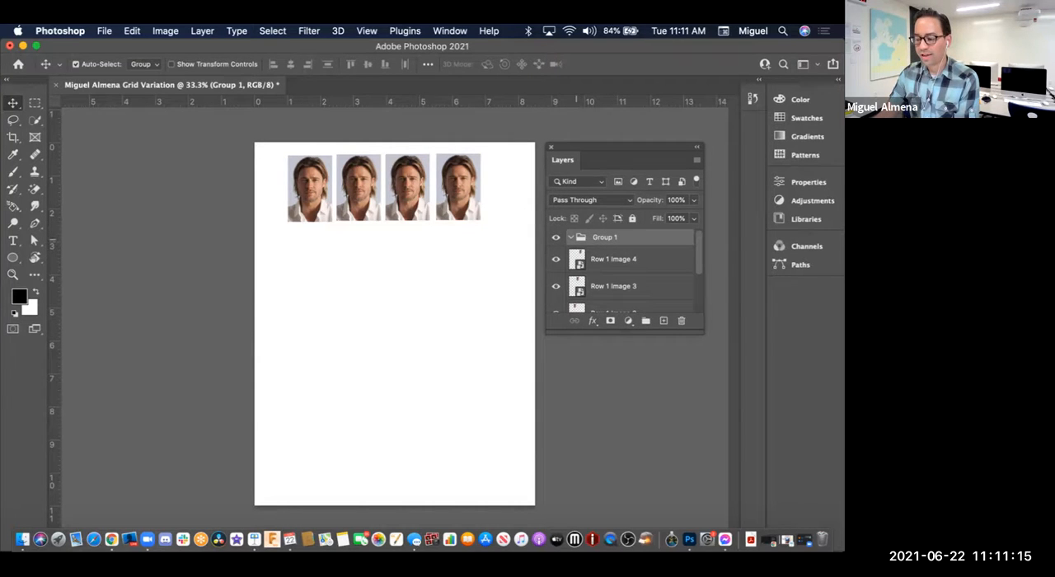
left_click(570, 237)
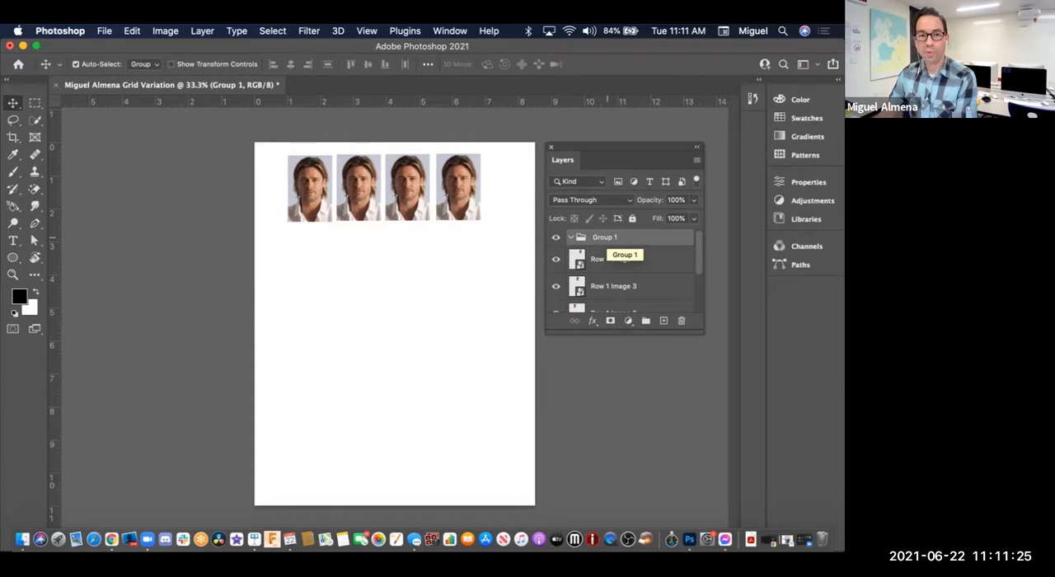
double_click(605, 238)
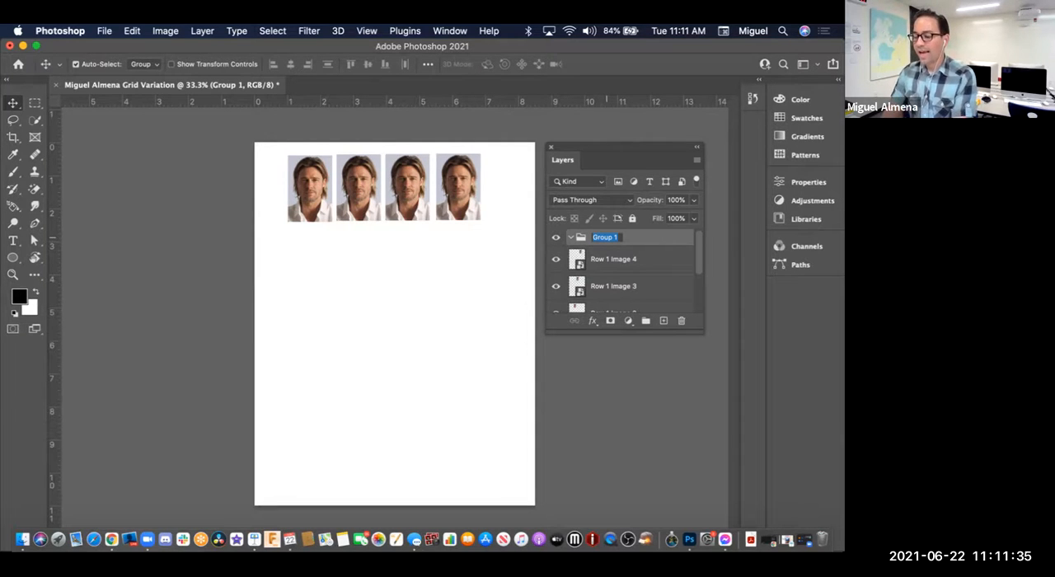
type("Row 1")
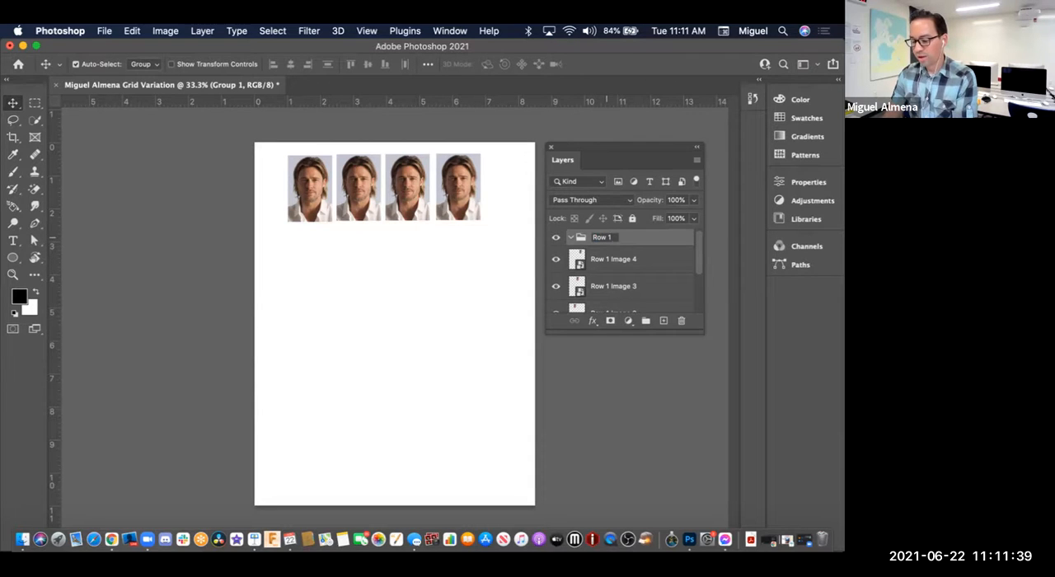
type(" Folder")
key("Return")
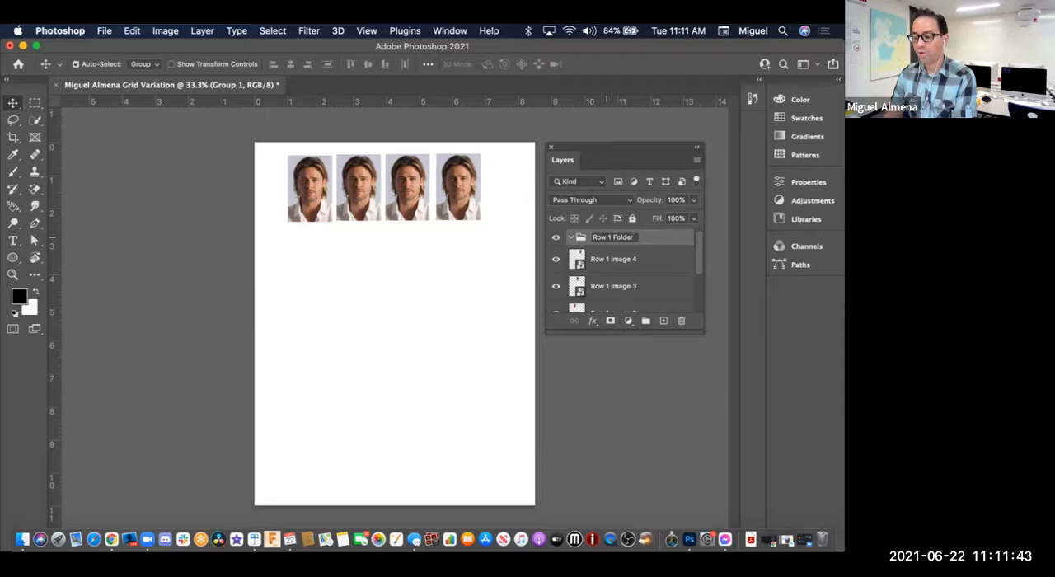
key("Return")
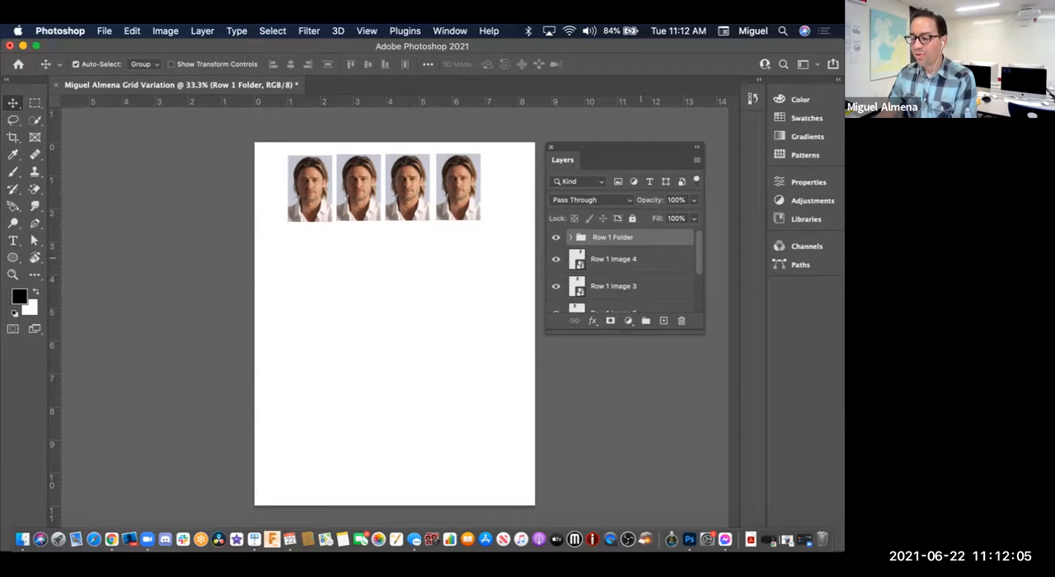
Step: Put the layers Row 1 Image 4, Row 1 Image 3, Row 1 Image 2 and Row 1 Image 1 into the Row 1 Folder group
left_click(650, 258)
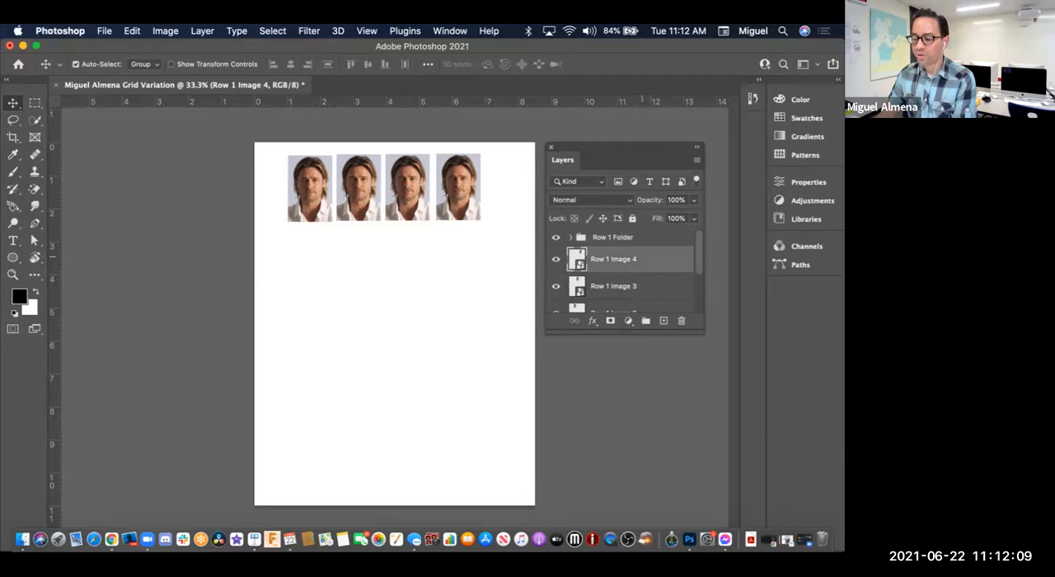
left_click_drag(615, 258, 622, 243)
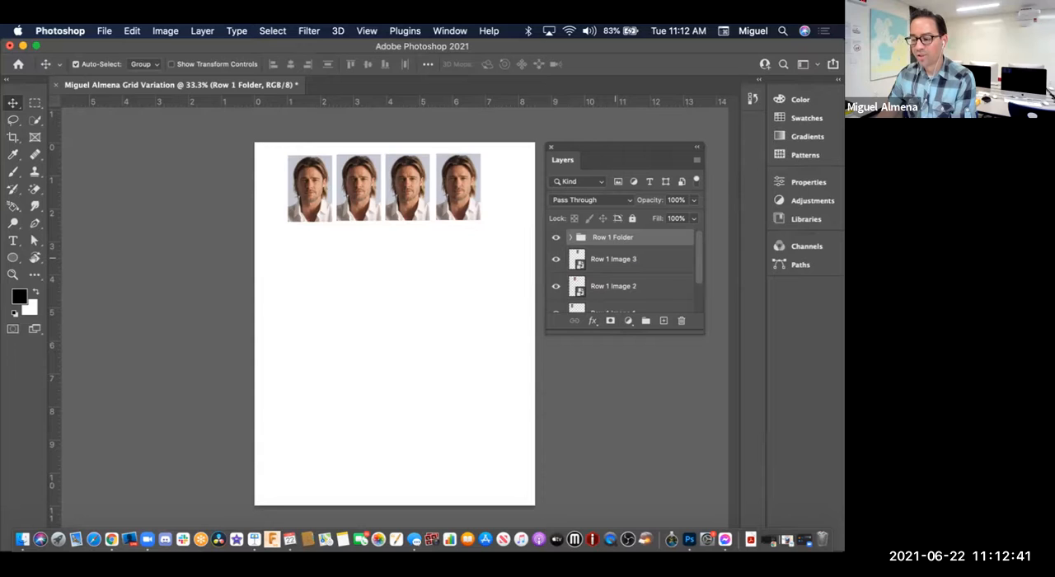
left_click_drag(613, 258, 613, 241)
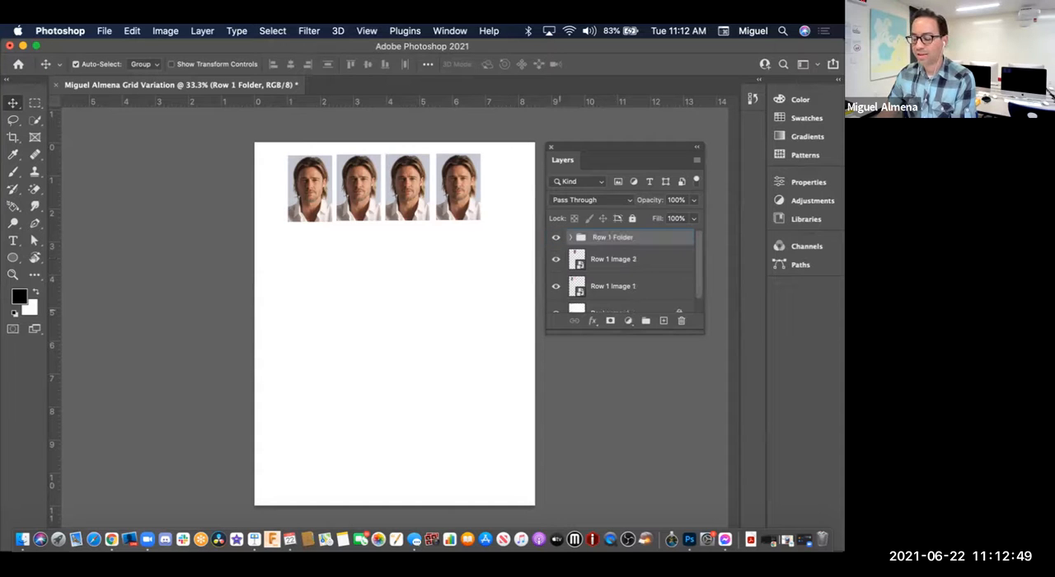
left_click_drag(613, 259, 613, 239)
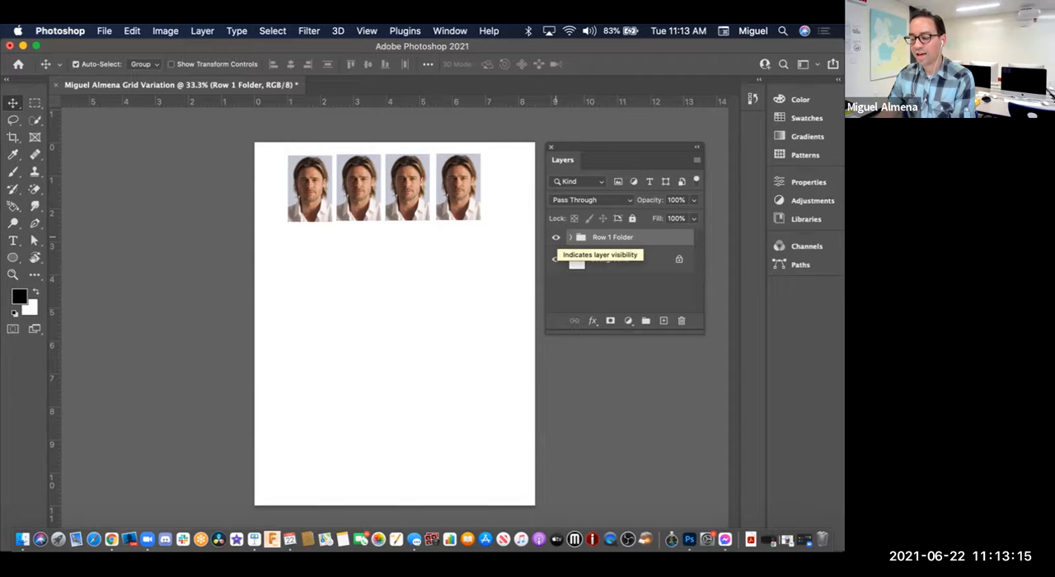
Step: Toggle the collapsed Row 1 Folder group's visibility repeatedly to check that it controls all four headshots
left_click(555, 236)
left_click(555, 236)
left_click(555, 237)
left_click(556, 237)
left_click(556, 237)
left_click(555, 237)
left_click(555, 237)
left_click(555, 238)
left_click(555, 237)
left_click(555, 237)
left_click(556, 238)
left_click(555, 237)
left_click(555, 238)
left_click(556, 237)
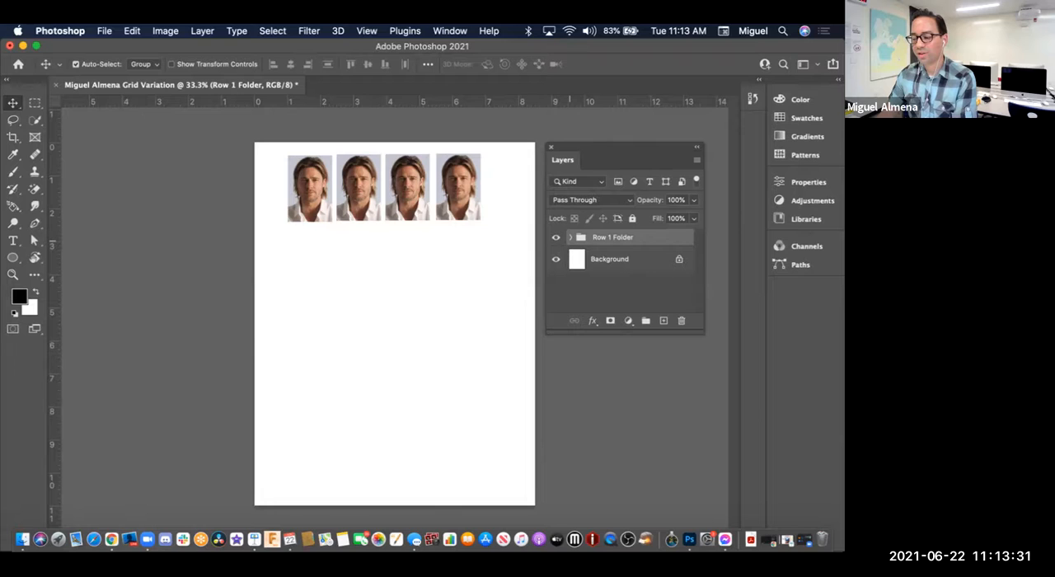
Step: Expand the Row 1 Folder group and enlarge the Layers panel enough to show all its layers and the Background
left_click(571, 237)
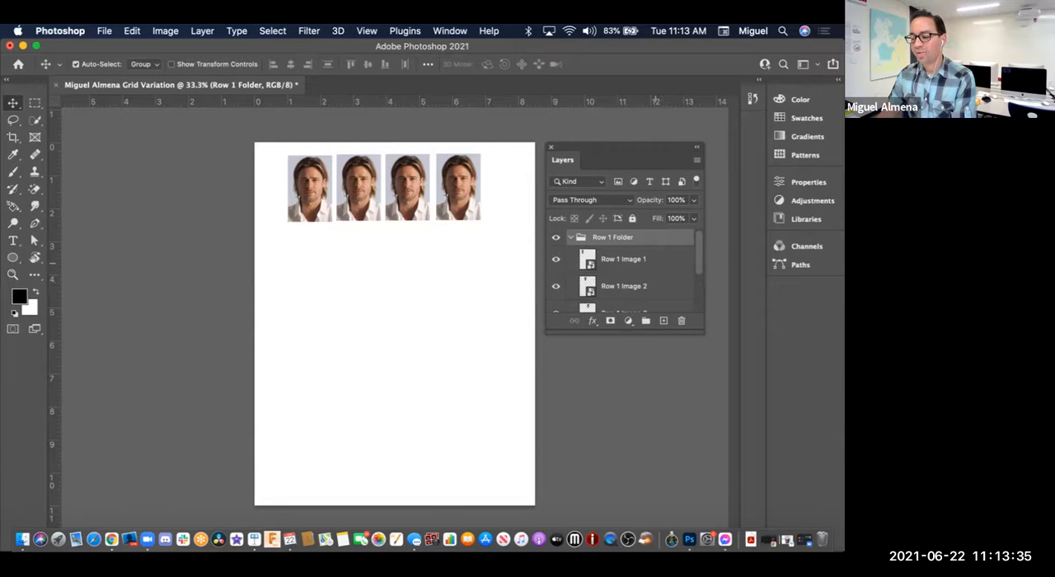
scroll(656, 268, "down", 1)
left_click_drag(702, 330, 715, 398)
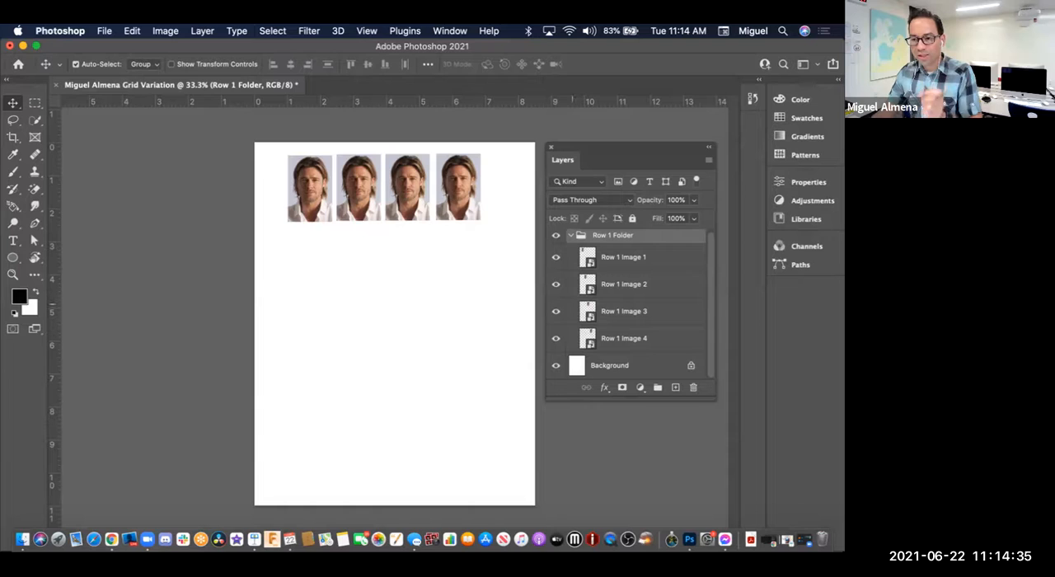
Step: Check the expanded Row 1 Folder group by hiding and showing its four image layers together
left_click(556, 236)
left_click(556, 236)
left_click(556, 235)
left_click(556, 235)
left_click(556, 235)
left_click(557, 235)
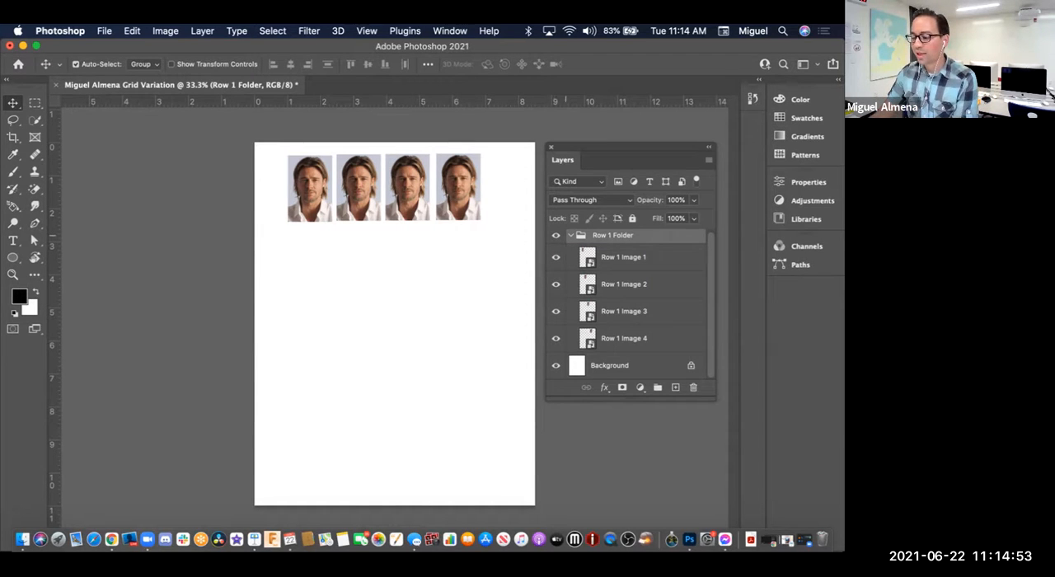
Step: Collapse the Row 1 Folder group and move the whole row of headshots slightly right and down on the page
left_click(570, 236)
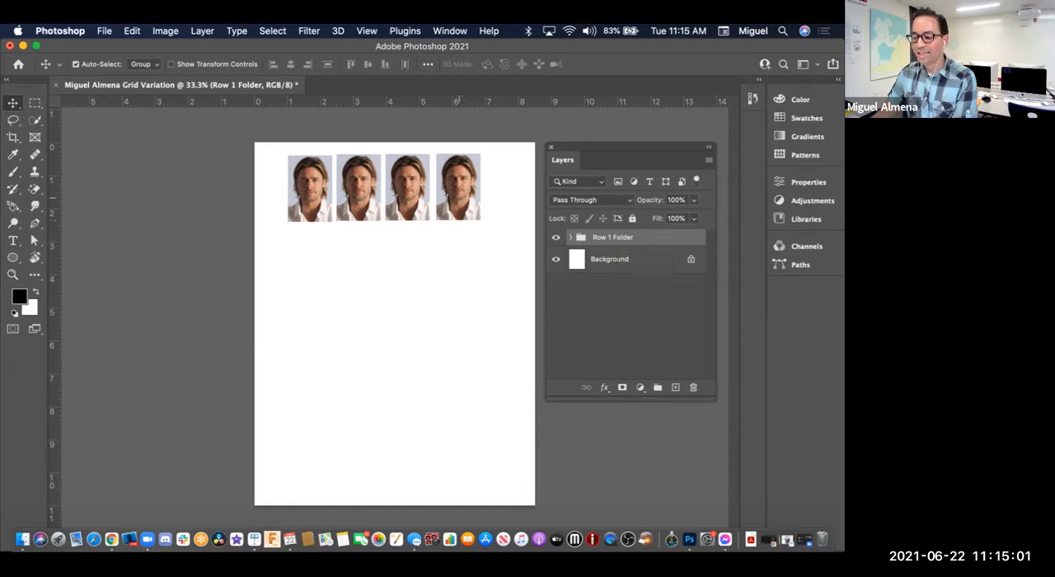
mouse_move(468, 163)
left_mouse_down()
mouse_move(482, 165)
mouse_move(474, 169)
left_mouse_up()
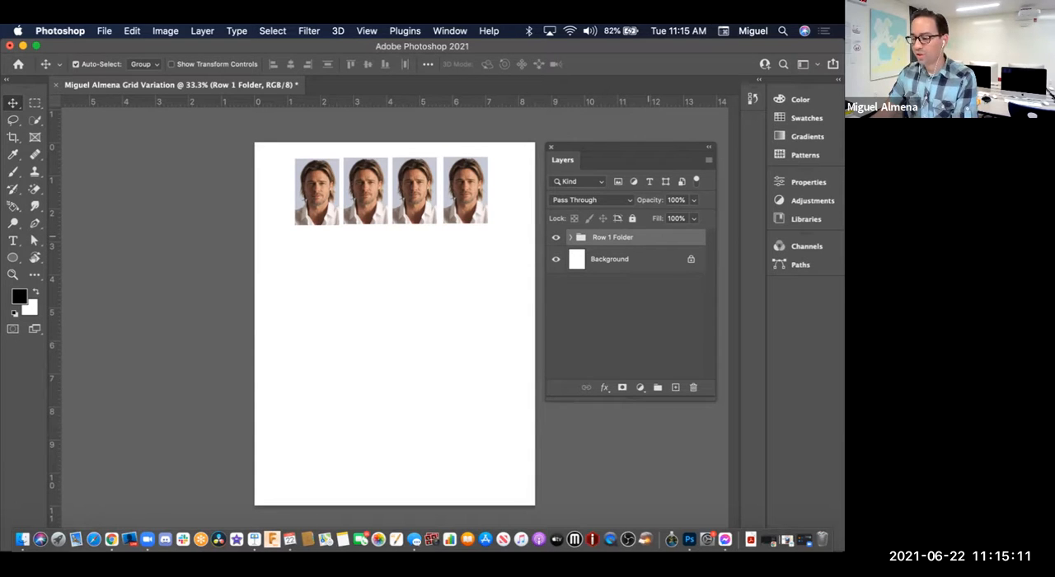
Step: Try duplicating the Row 1 Folder group within the layer stack, and undo the copy
right_click(651, 237)
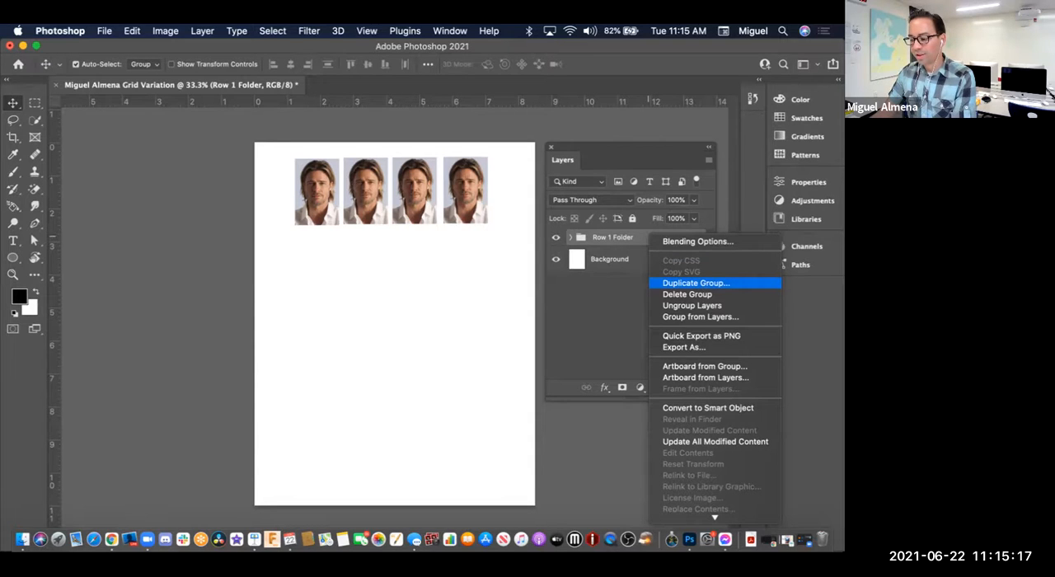
left_click(695, 282)
left_click_drag(612, 238, 675, 386)
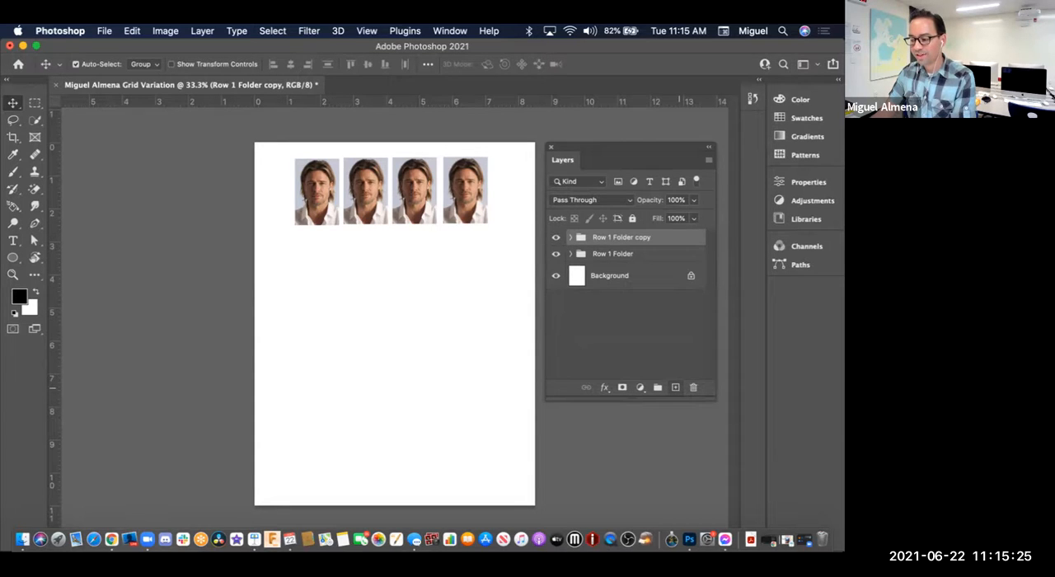
key("super")
key("super+z")
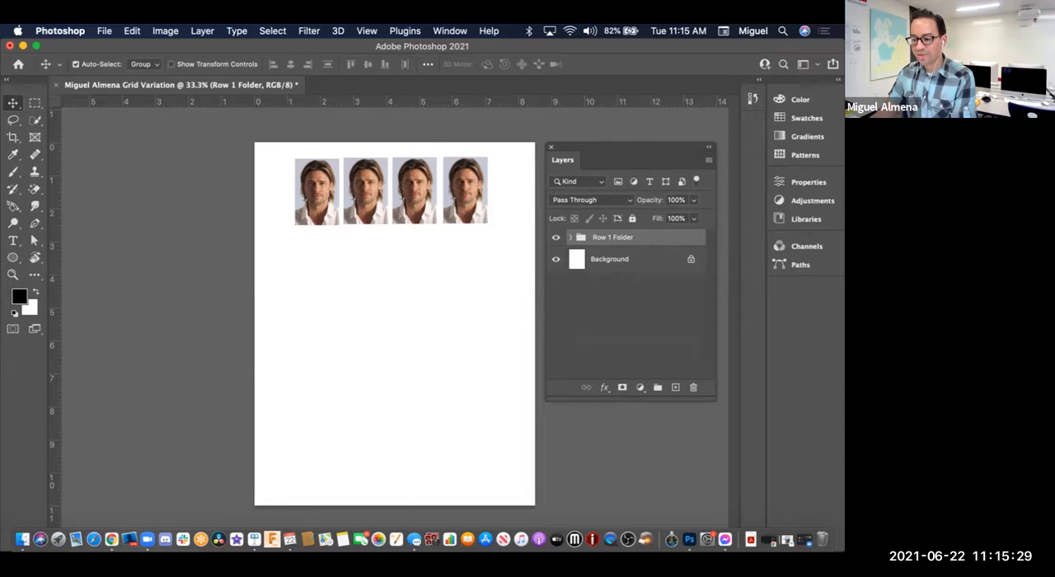
left_click(273, 30)
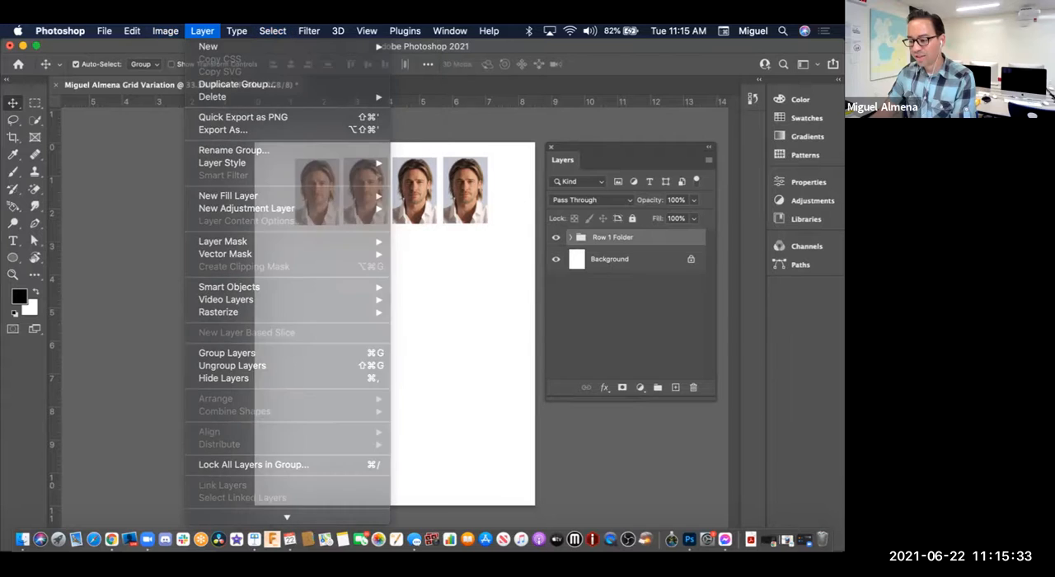
left_click(631, 239)
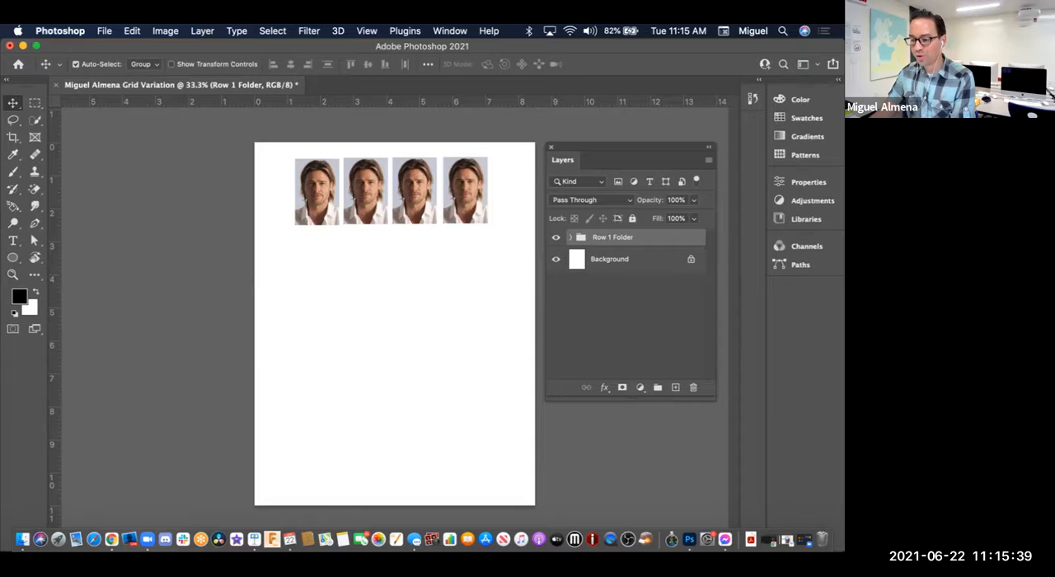
left_click(272, 30)
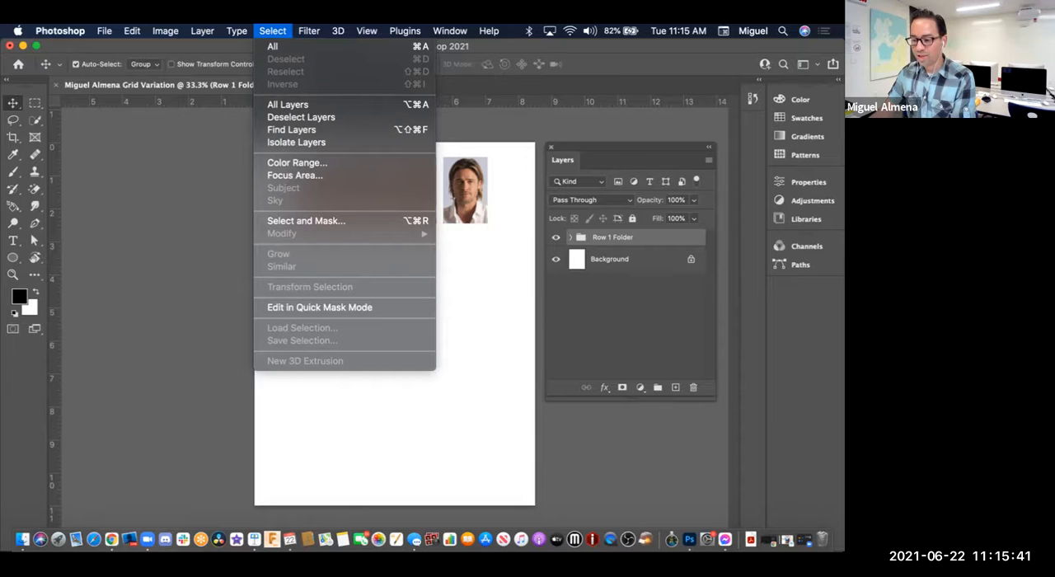
mouse_move(202, 31)
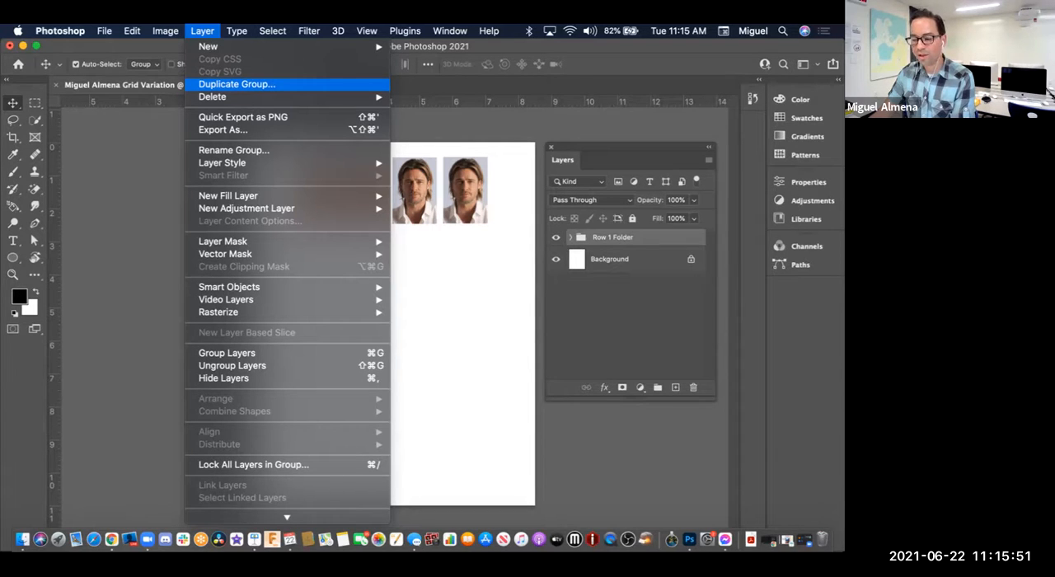
left_click(456, 196)
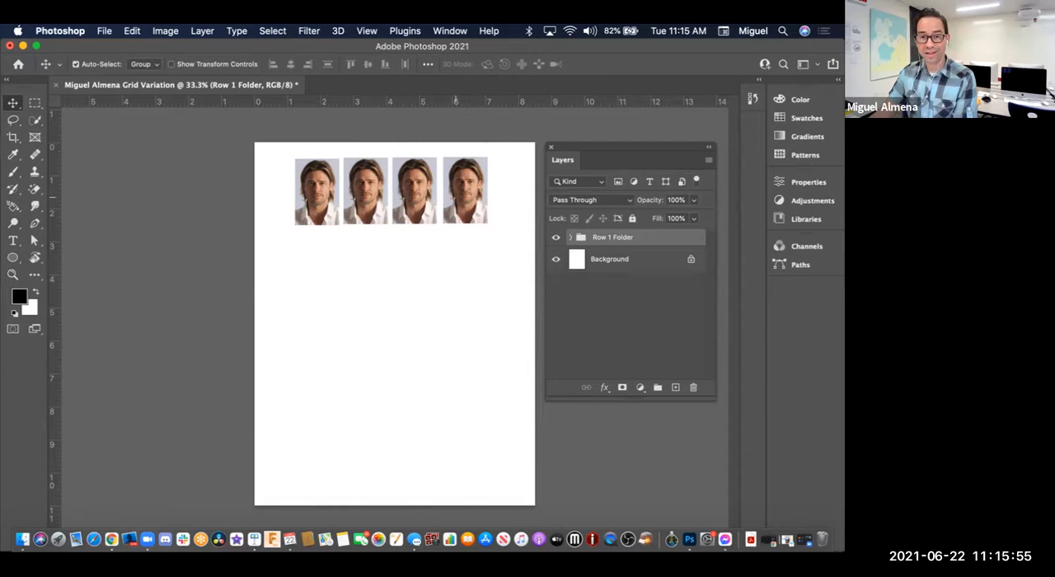
Step: Duplicate the Row 1 Folder group directly below the first row of headshots and rename the copy as Row 2 Folder
left_click_drag(454, 172, 459, 245)
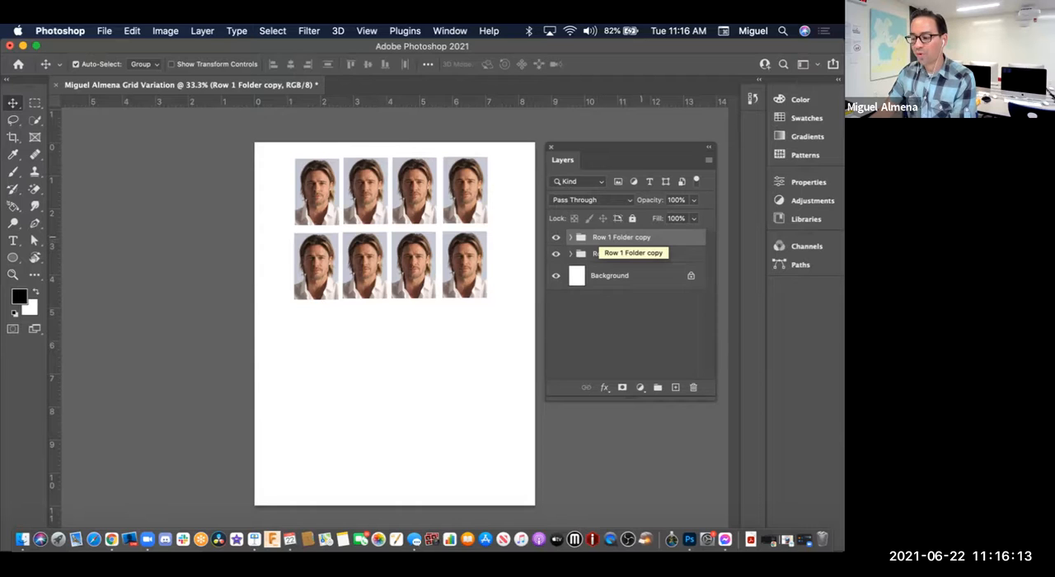
double_click(621, 236)
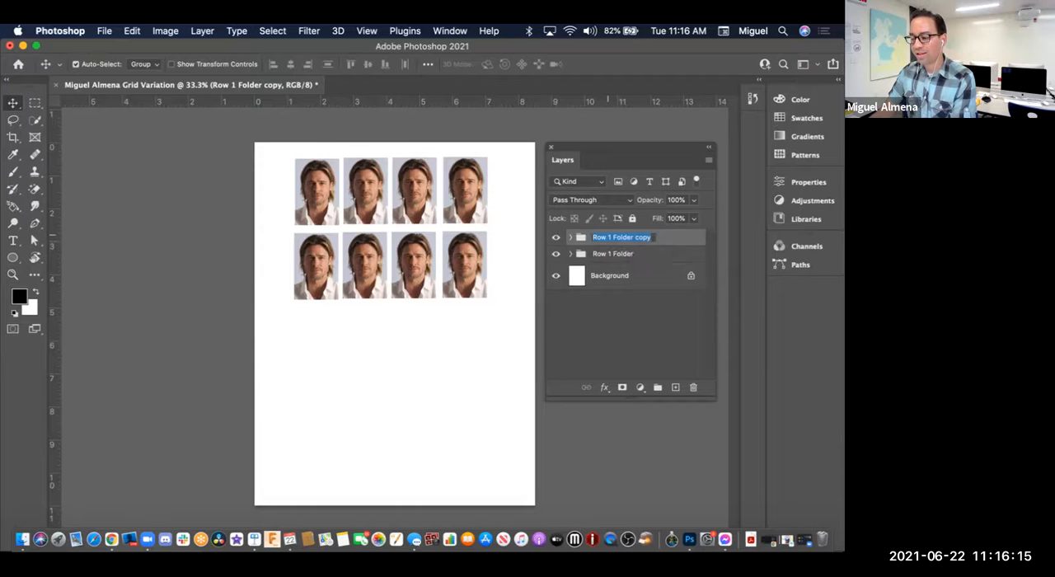
key("Right")
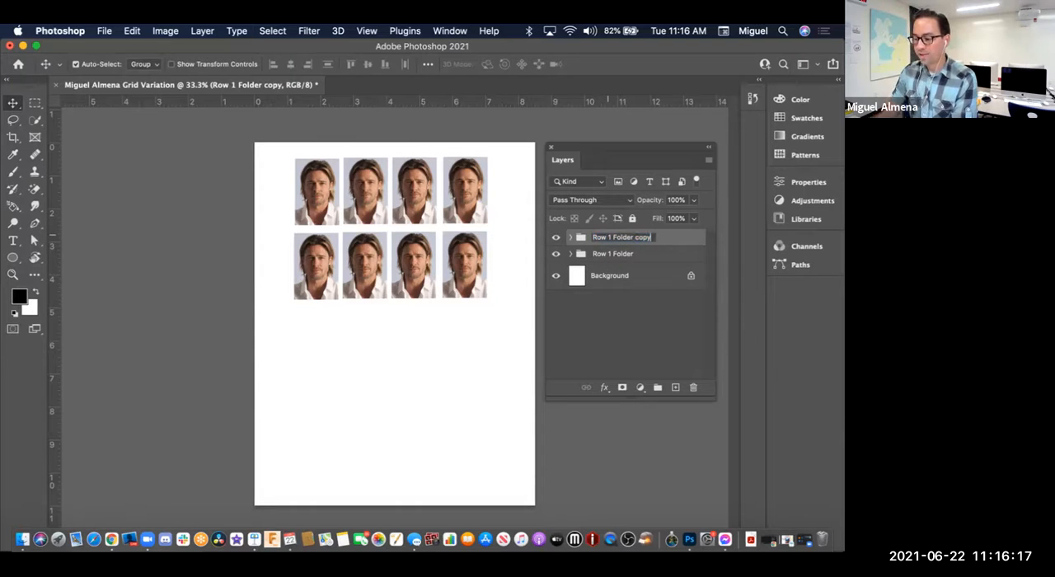
key("BackSpace")
key("BackSpace")
key("BackSpace")
key("BackSpace")
key("BackSpace")
key("BackSpace")
key("BackSpace")
key("BackSpace")
key("BackSpace")
key("BackSpace")
key("BackSpace")
key("BackSpace")
key("BackSpace")
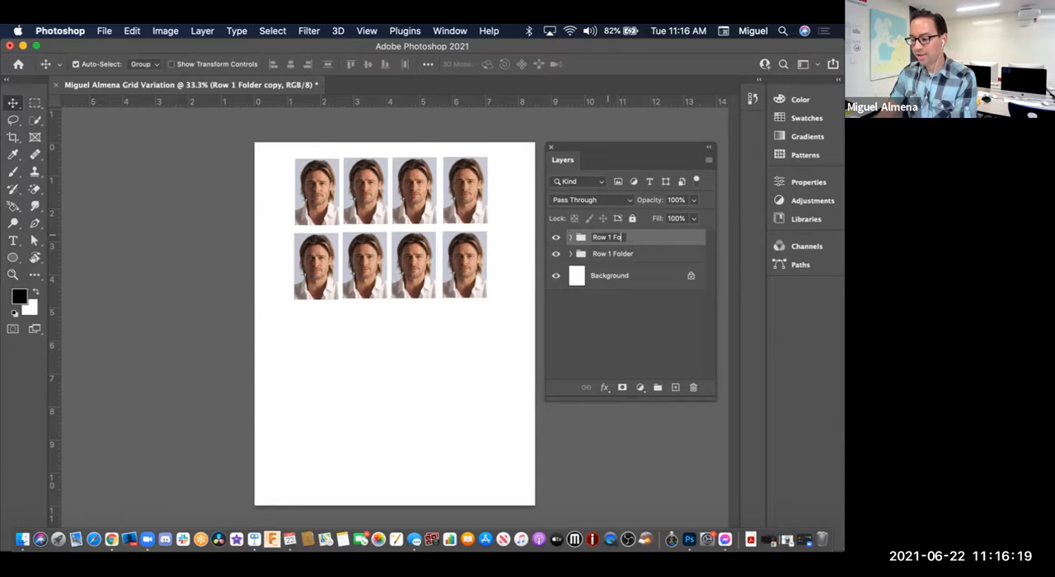
key("BackSpace")
key("BackSpace")
key("BackSpace")
key("BackSpace")
type("Ro")
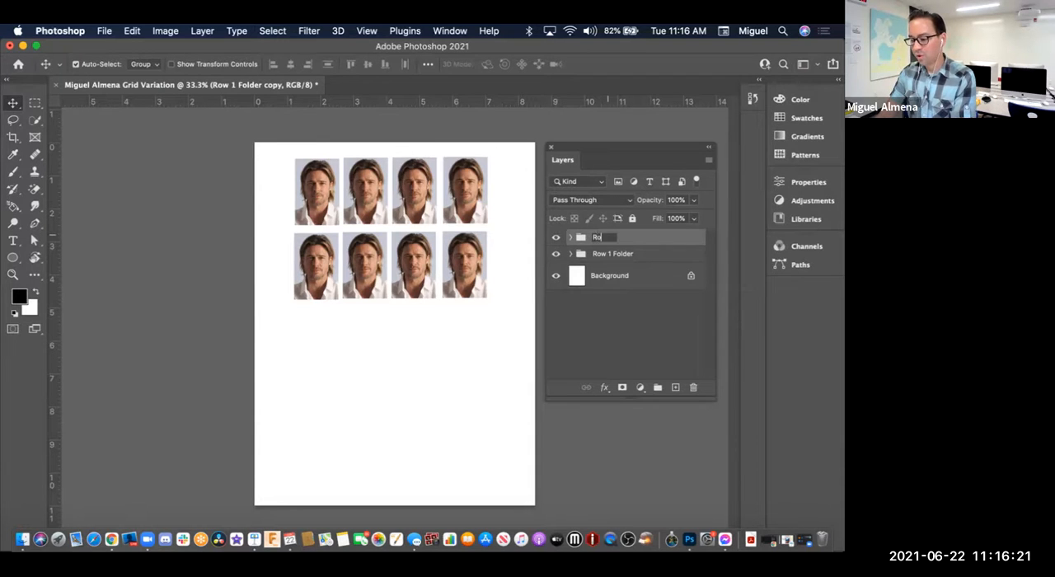
type("w 2 Folder")
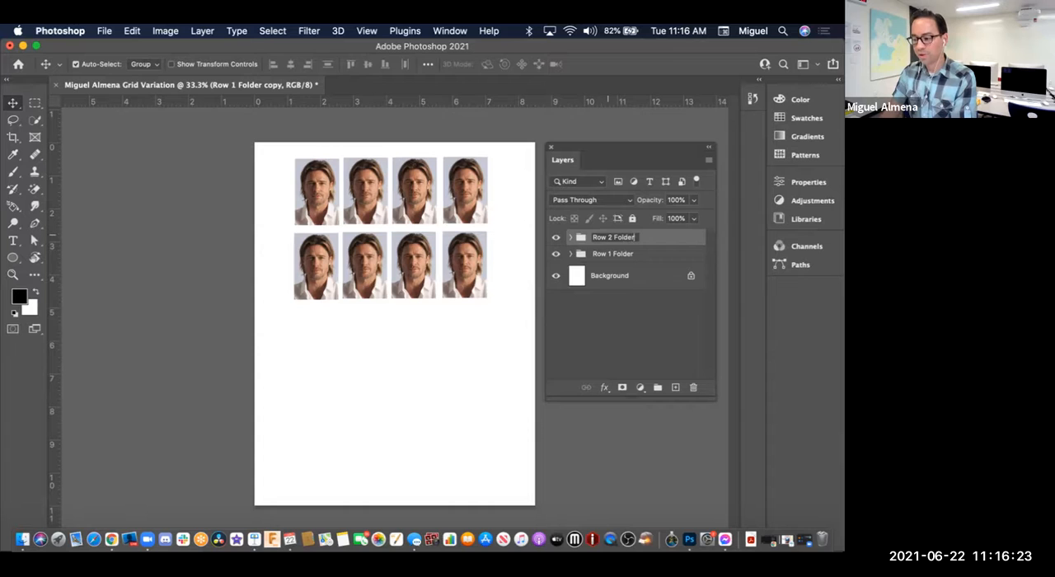
key("Return")
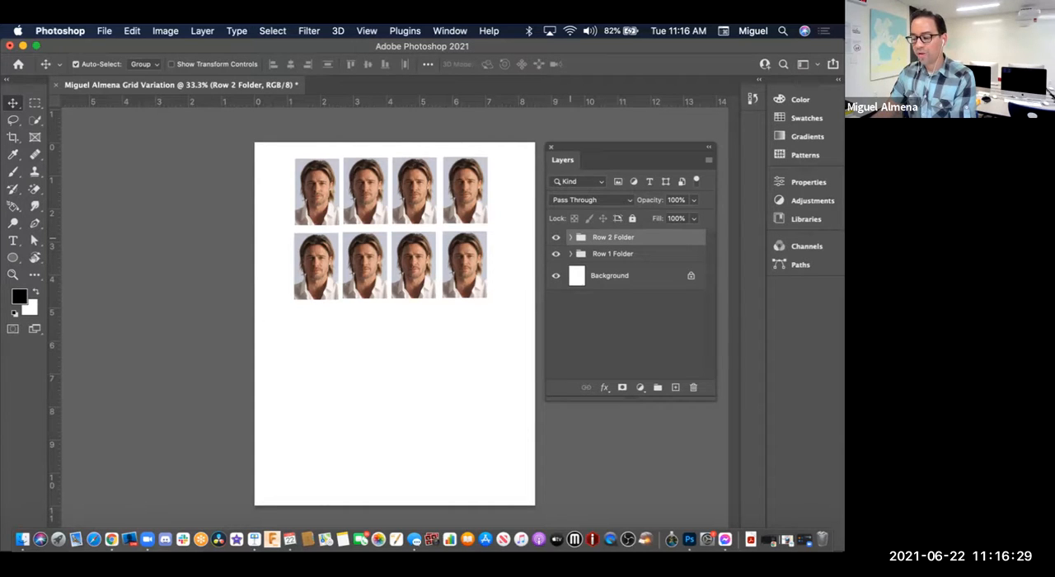
Step: Expand the Row 2 Folder group and check its first image layer by hiding and showing it repeatedly
left_click(569, 237)
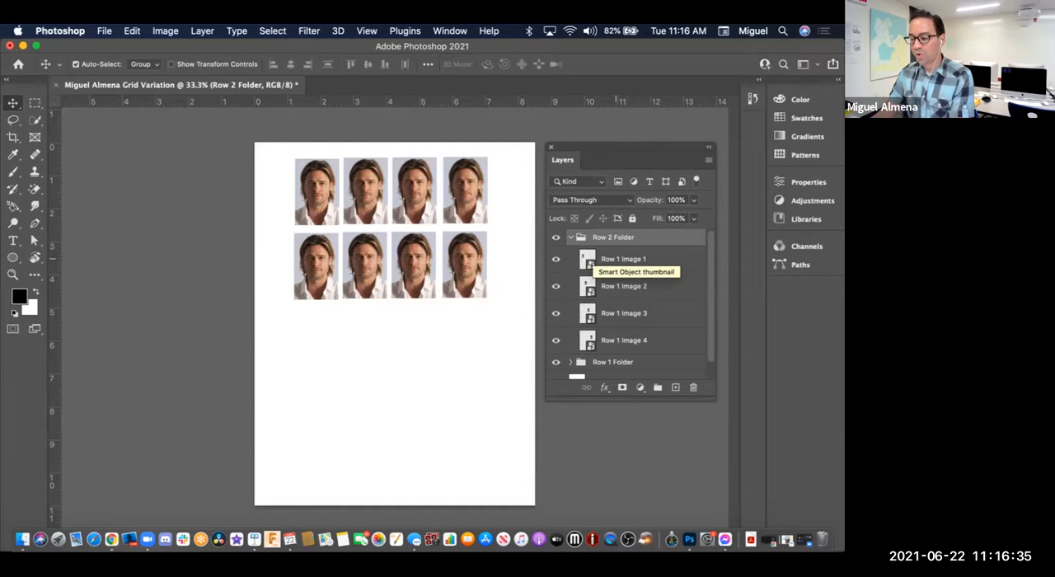
left_click(556, 259)
left_click(556, 259)
left_click(555, 258)
left_click(555, 258)
left_click(556, 259)
left_click(555, 259)
Step: Rename the first image layer in the Row 2 Folder group as Row 2 Image 1
double_click(623, 259)
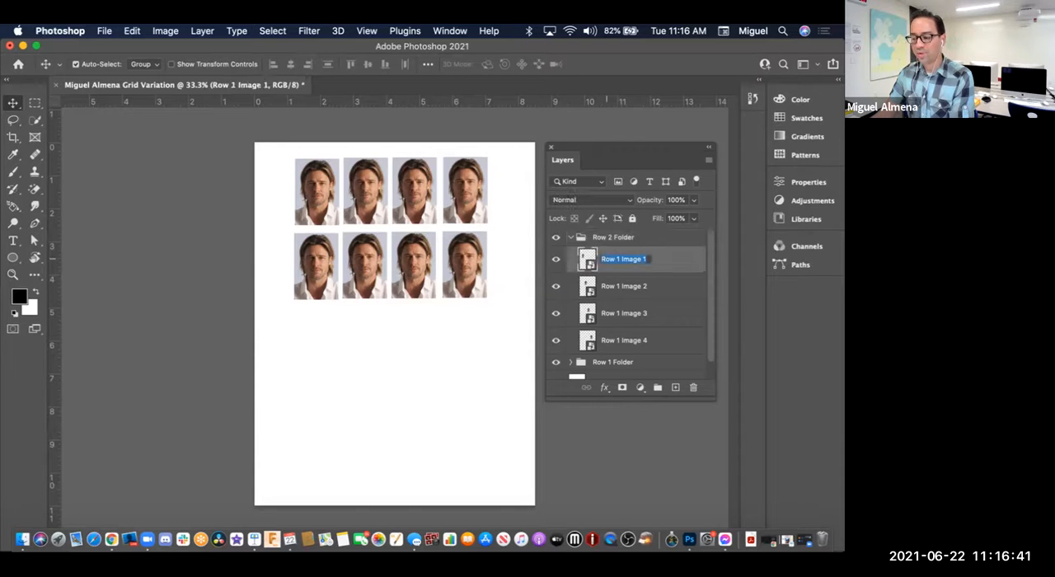
left_click(618, 259)
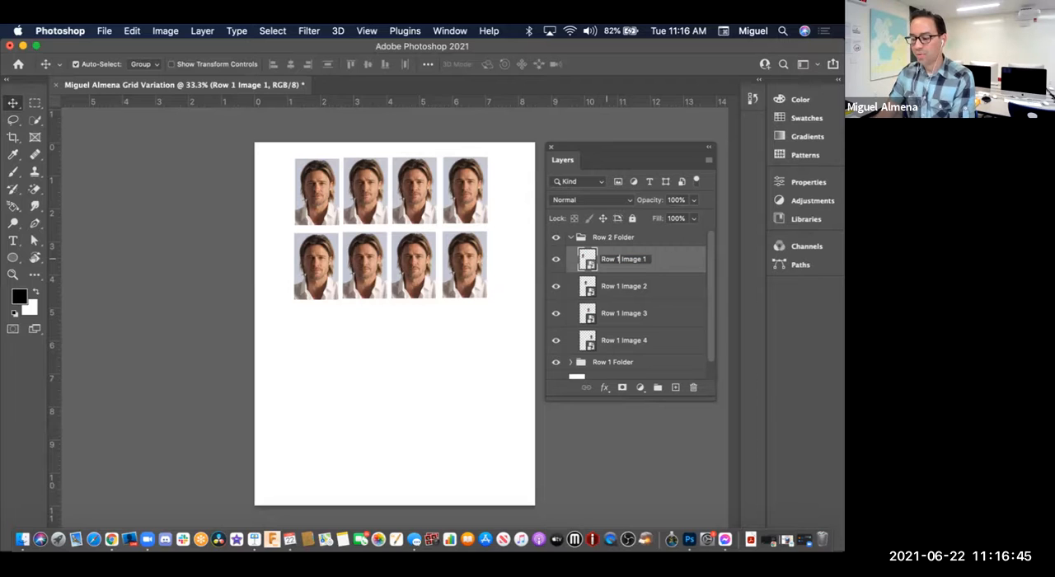
key("BackSpace")
type("2")
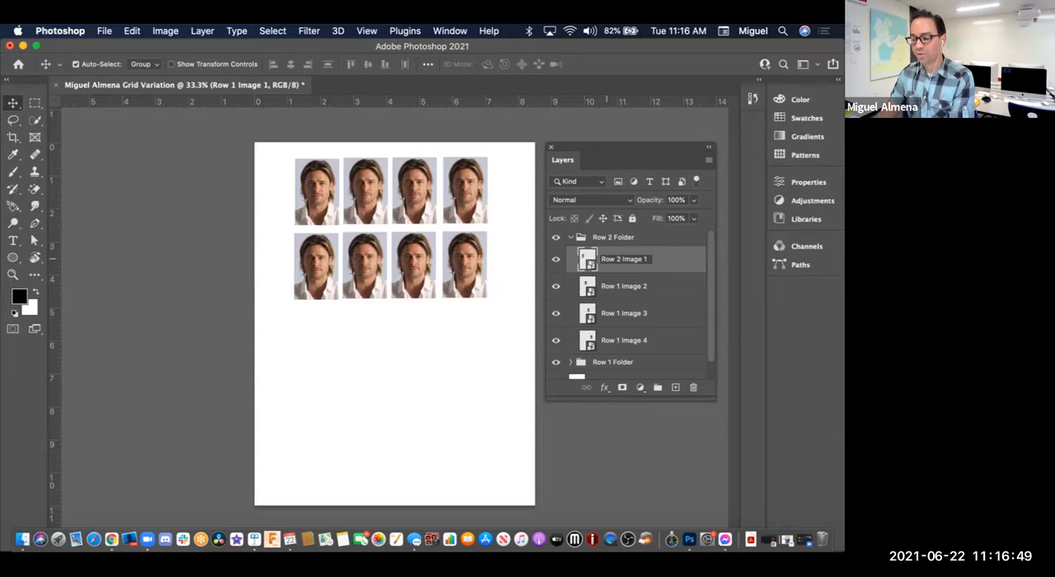
key("Return")
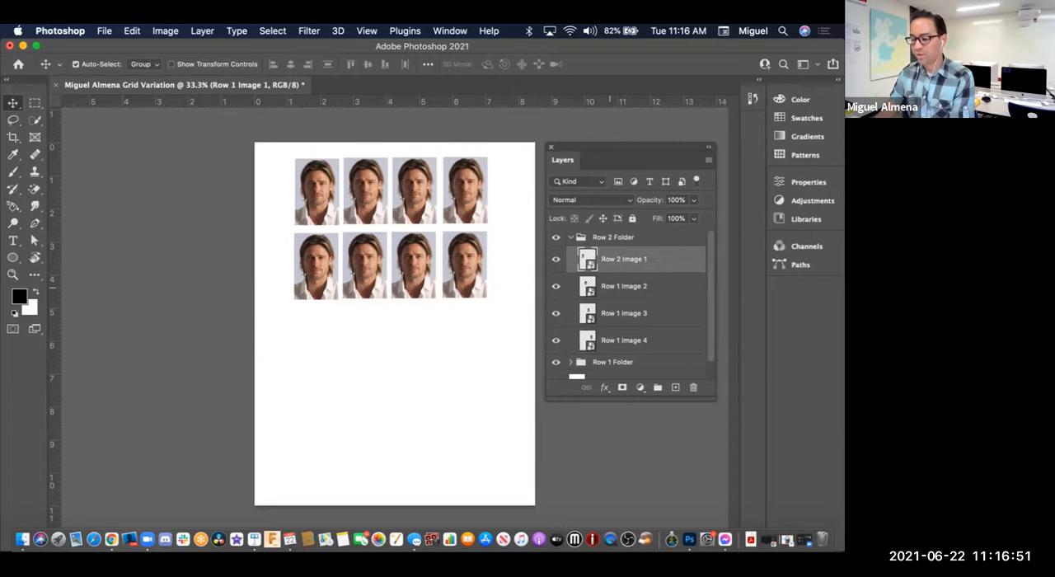
Step: Rename the second image layer in the Row 2 Folder group as Row 2 Image 2
left_click(614, 287)
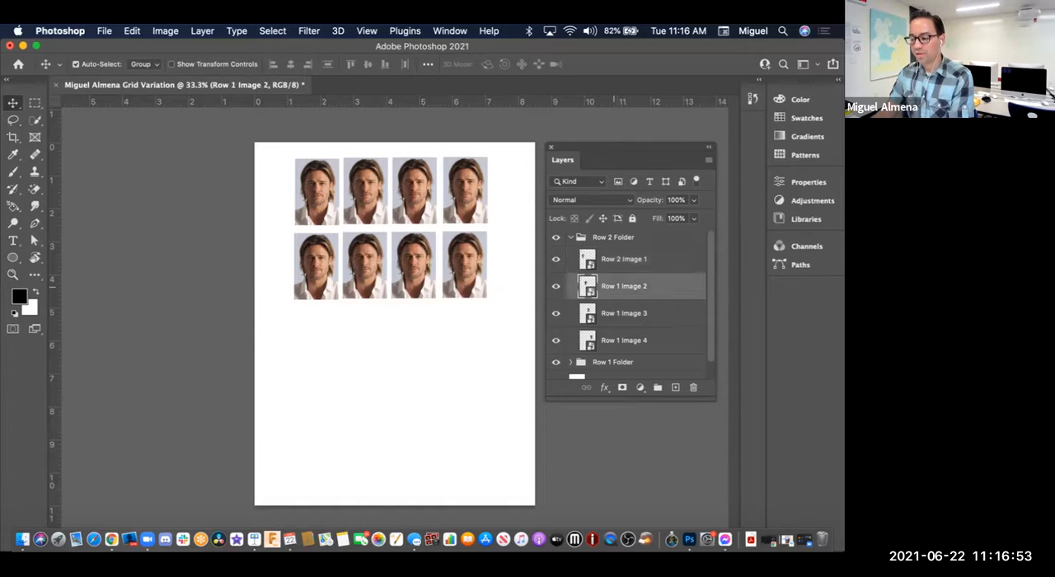
double_click(618, 286)
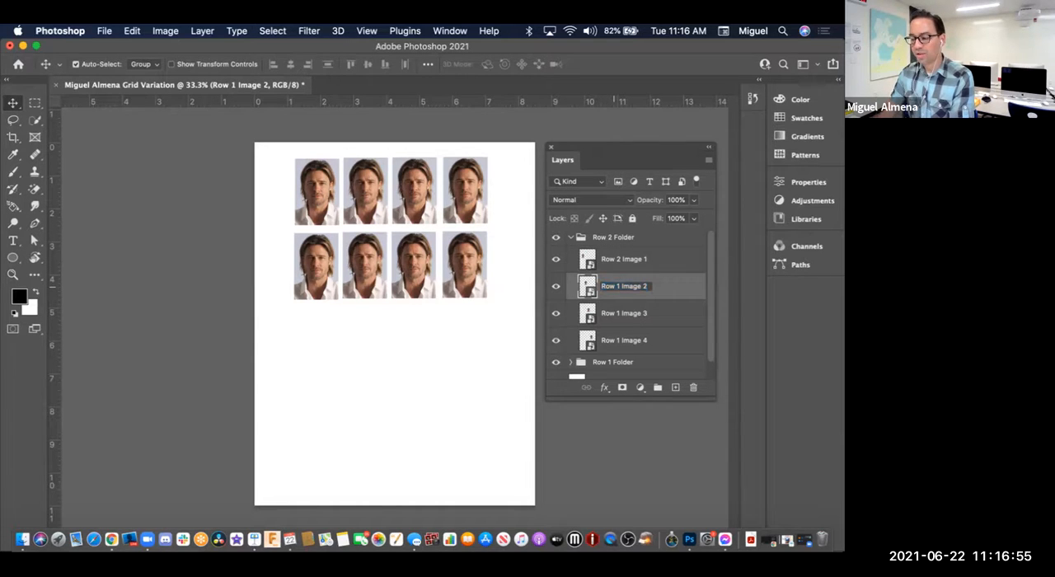
left_click(619, 286)
key("BackSpace")
type("2")
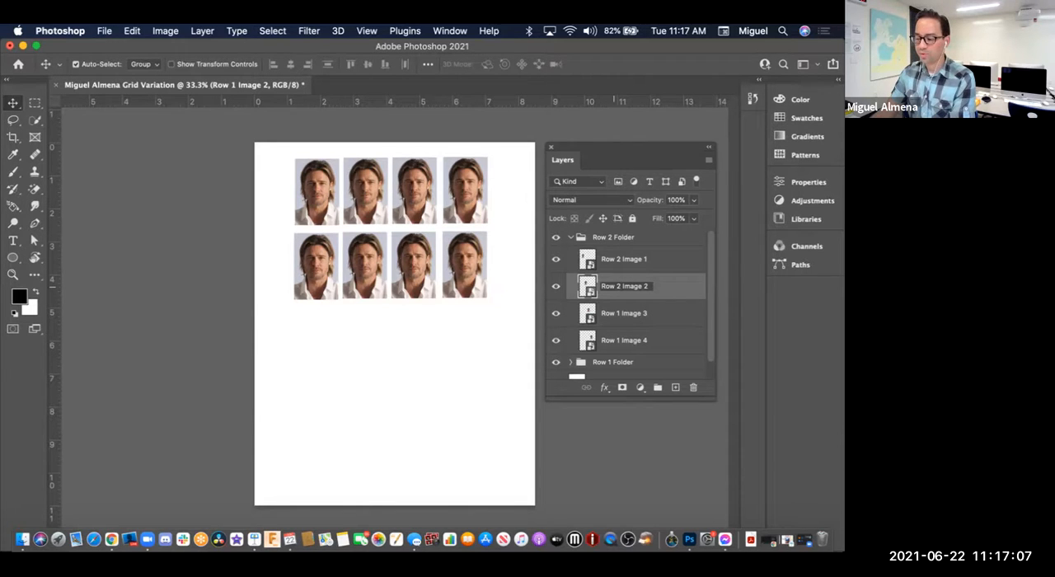
key("Tab")
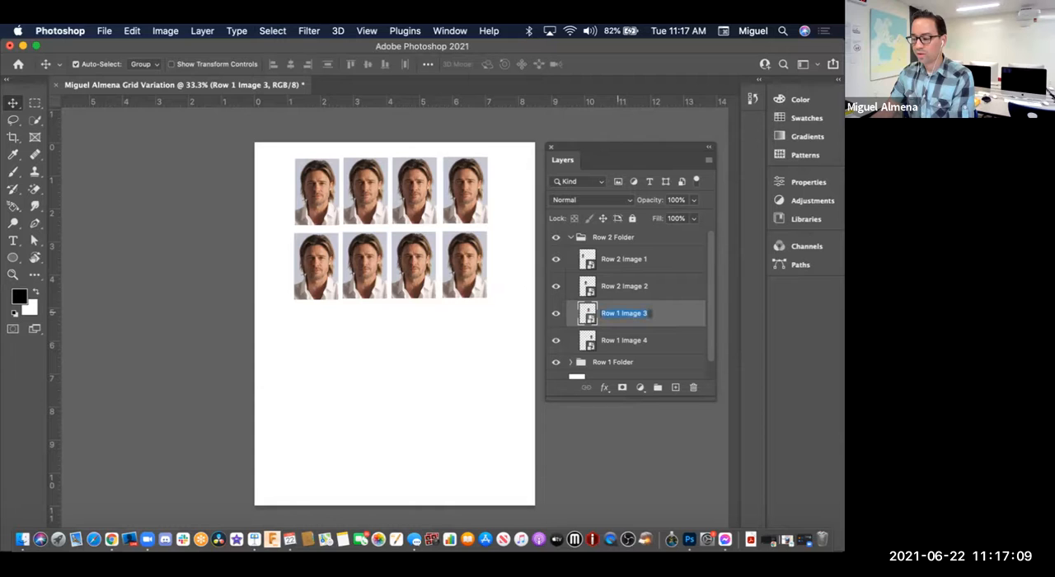
Step: Rename the third image layer in the Row 2 Folder group as Row 2 Image 3
left_click(616, 313)
key("Delete")
type("2")
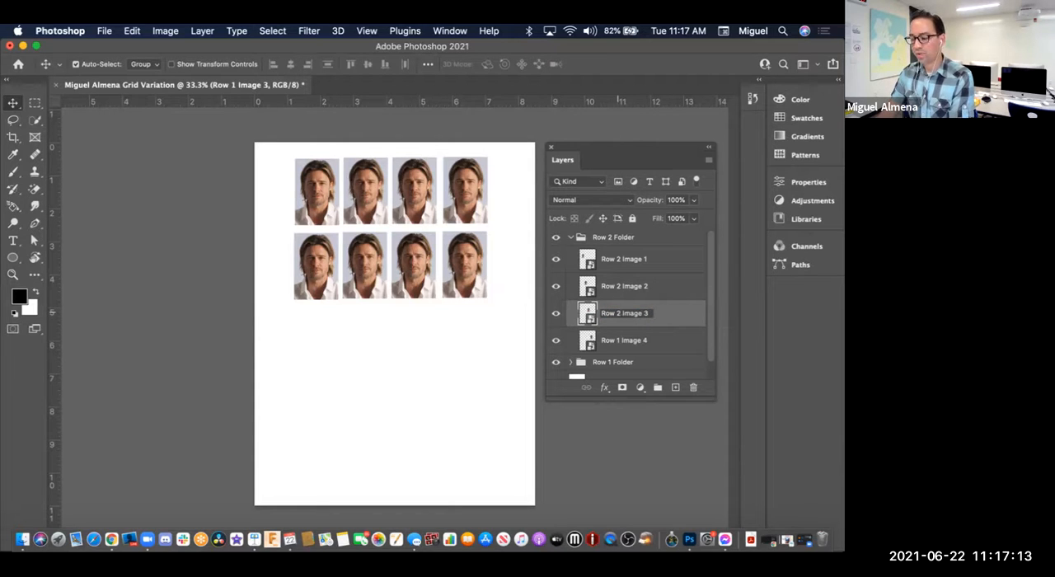
key("Return")
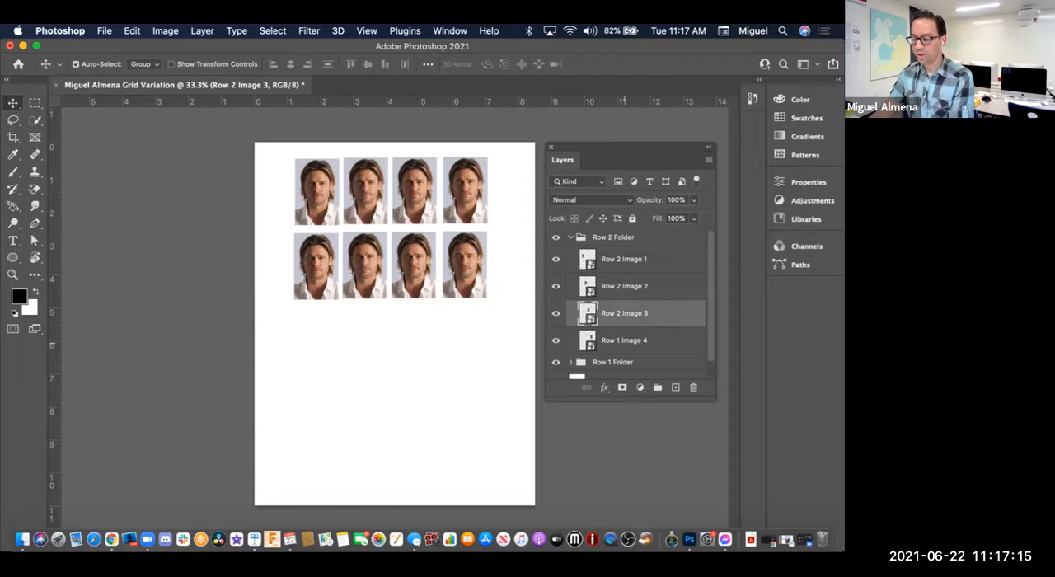
Step: Rename the fourth image layer in the Row 2 Folder group as Row 2 Image 4
double_click(624, 341)
left_click(619, 340)
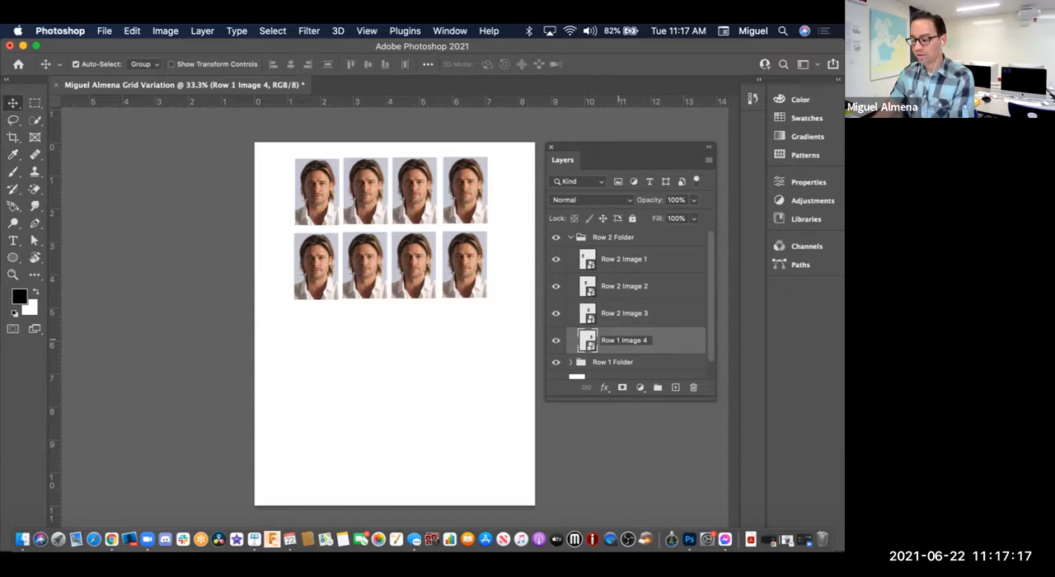
key("BackSpace")
type("2")
key("Return")
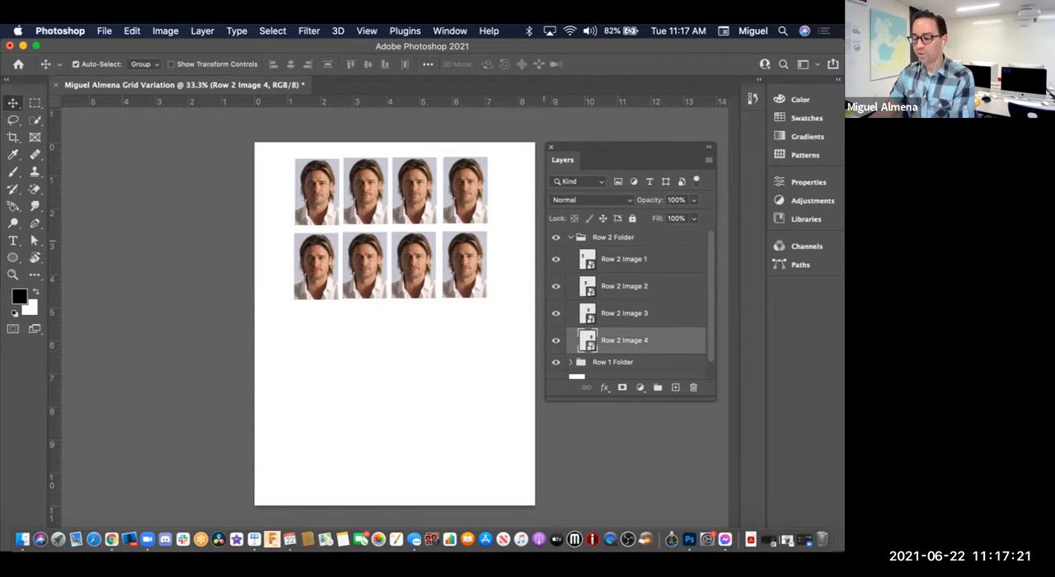
Step: Check the Row 2 Folder group and each of its four image layers by hiding and showing them, and collapse the group
left_click(556, 237)
left_click(555, 236)
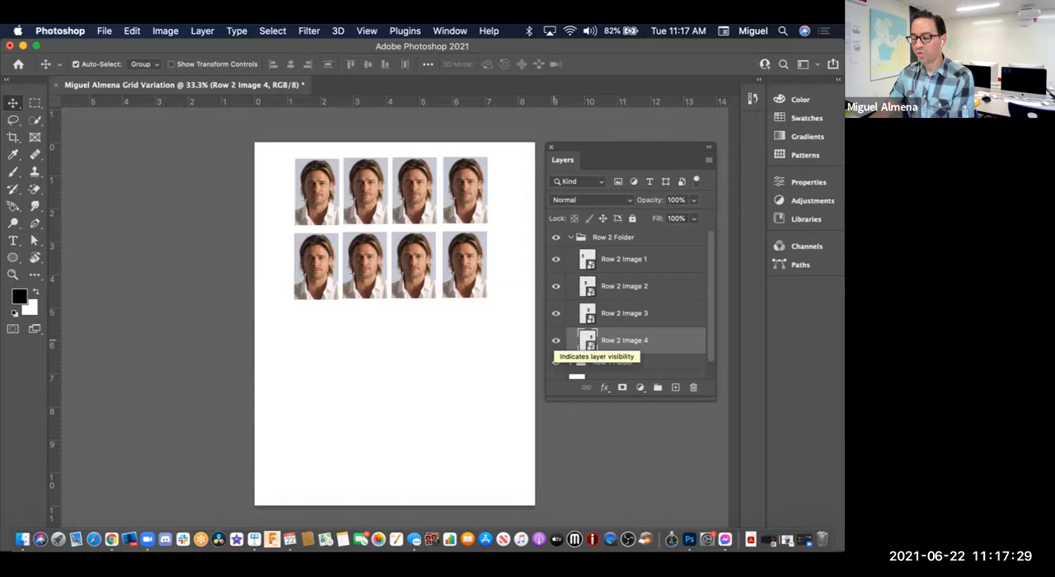
left_click(556, 341)
left_click(556, 341)
left_click(555, 340)
left_click(555, 340)
left_click(556, 341)
left_click(555, 340)
left_click(556, 340)
left_click(556, 340)
left_click(555, 313)
left_click(555, 313)
left_click(555, 313)
left_click(556, 313)
left_click(555, 313)
left_click(555, 313)
left_click(556, 313)
left_click(555, 313)
left_click(555, 286)
left_click(555, 286)
left_click(555, 286)
left_click(556, 286)
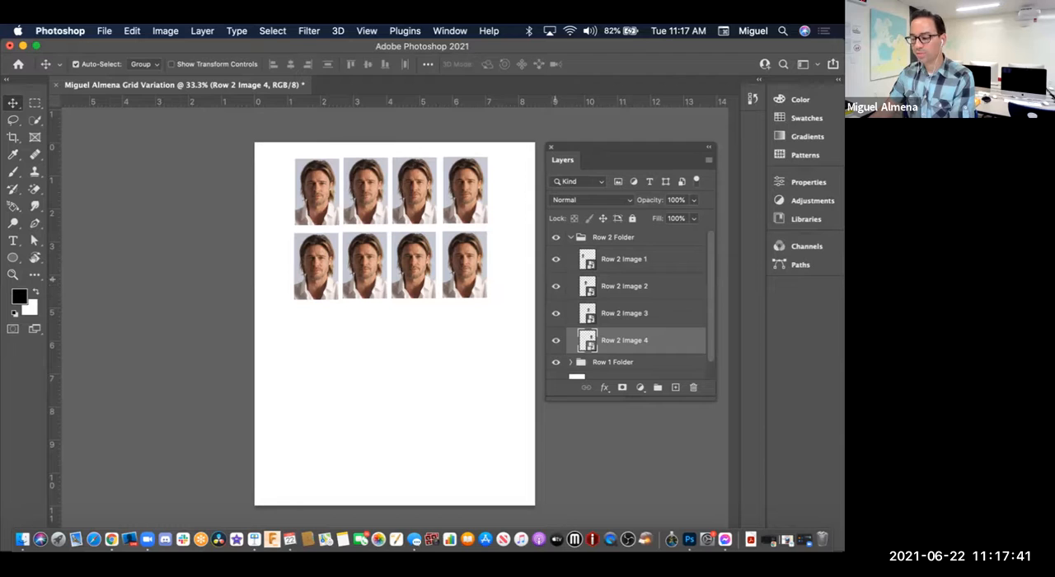
left_click(555, 259)
left_click(555, 258)
left_click(556, 259)
left_click(556, 258)
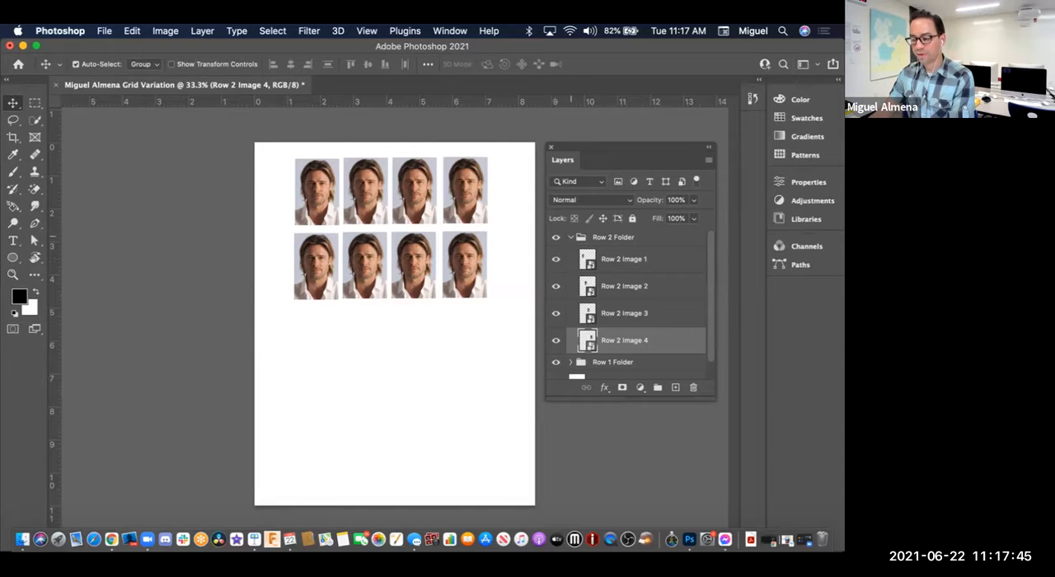
left_click(571, 238)
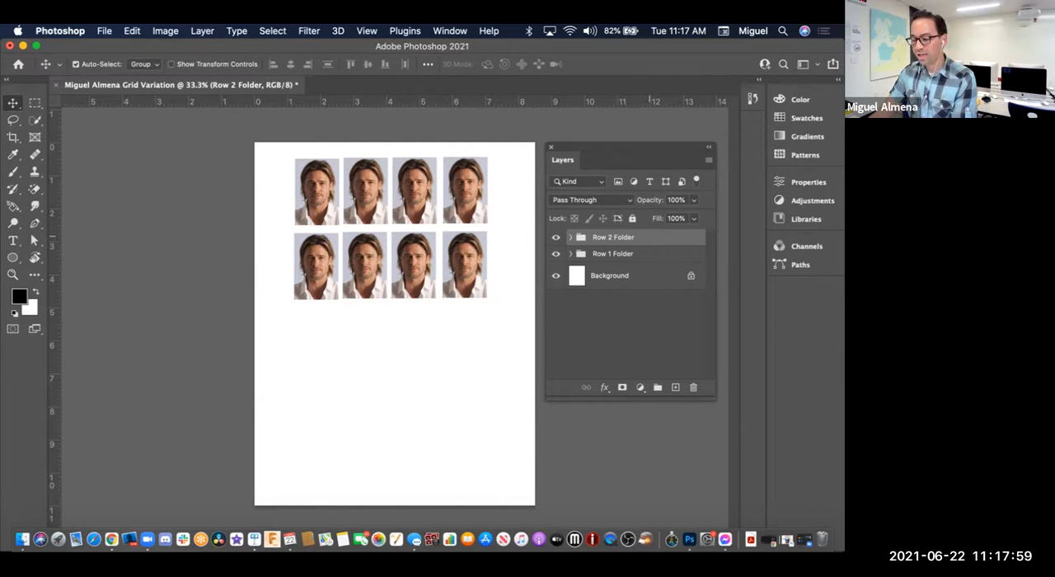
Step: Duplicate the Row 2 Folder group within the same document under the name Row 3 Folder
right_click(651, 237)
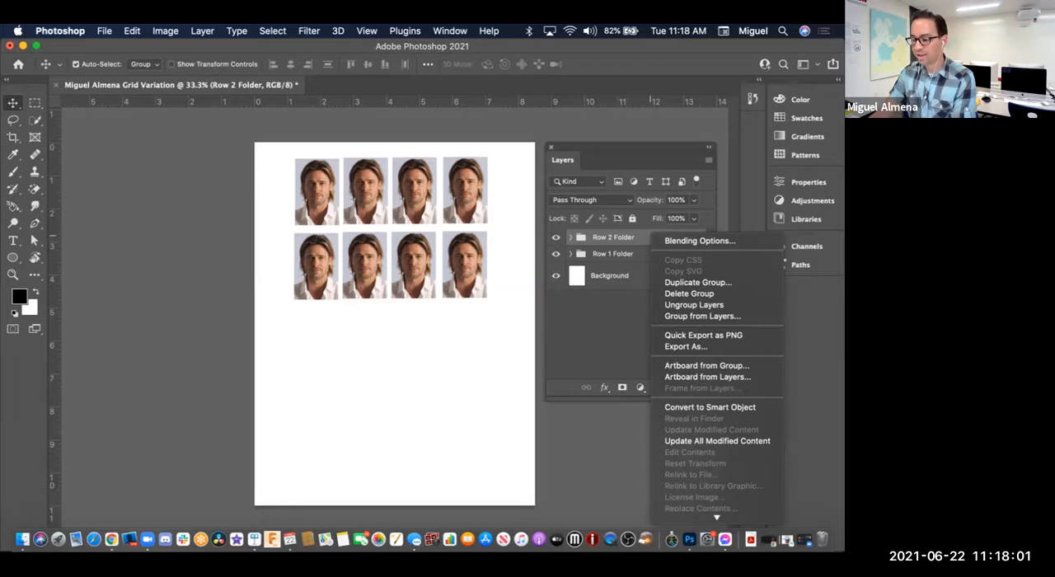
left_click(698, 282)
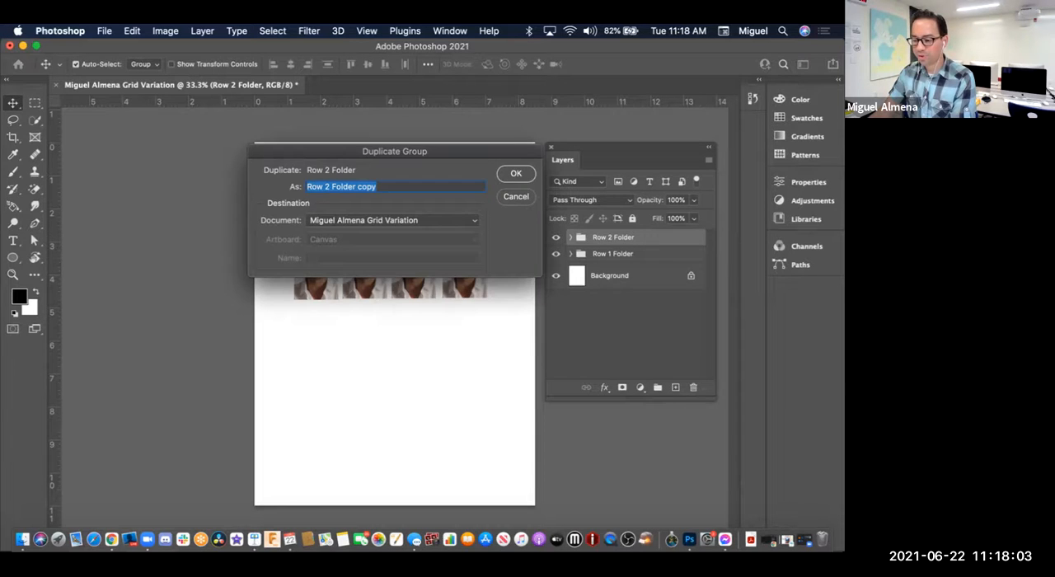
left_click_drag(394, 152, 394, 153)
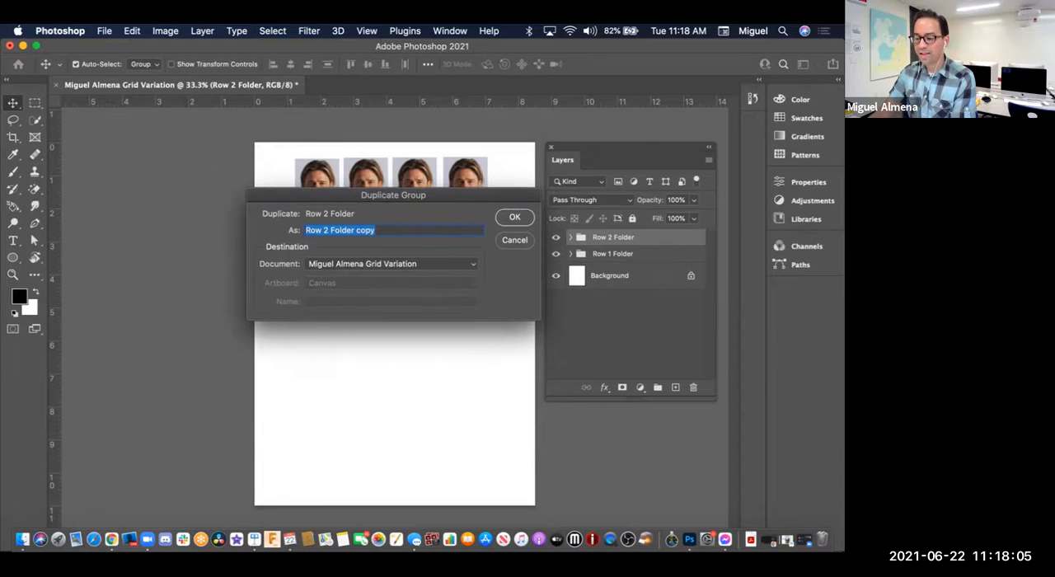
left_click_drag(379, 228, 324, 228)
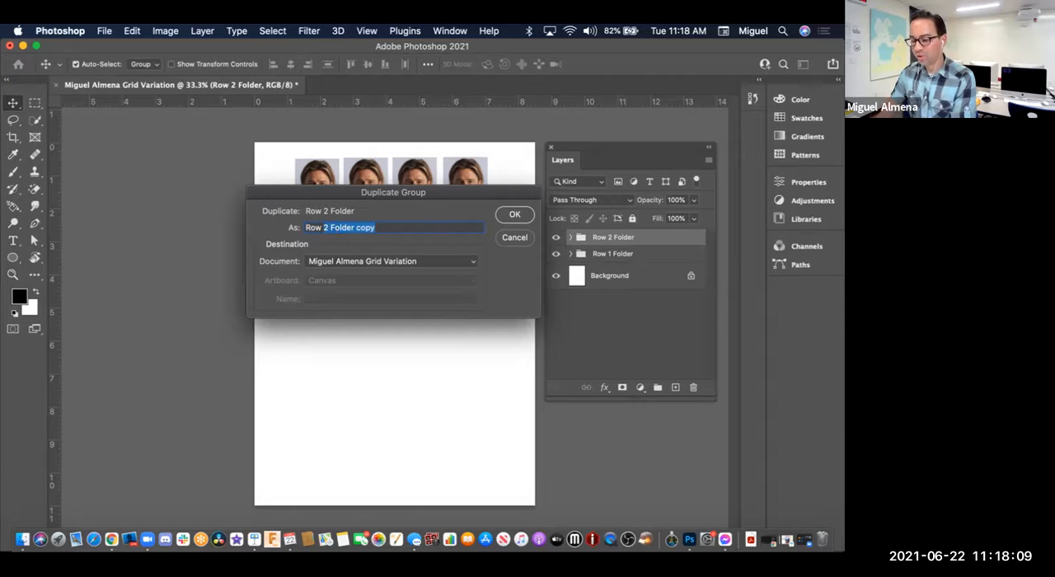
type("3 Folder")
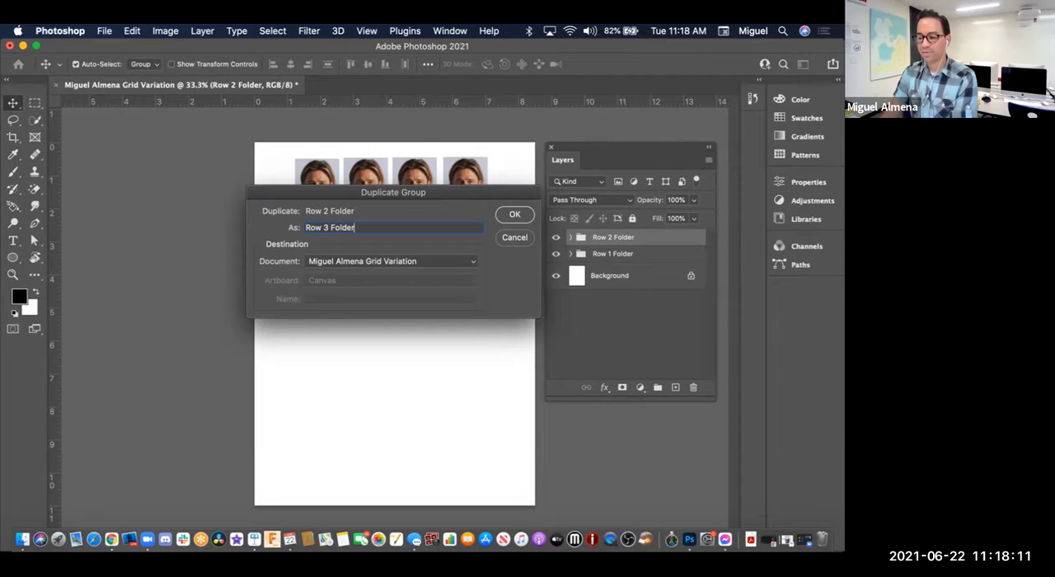
key("Return")
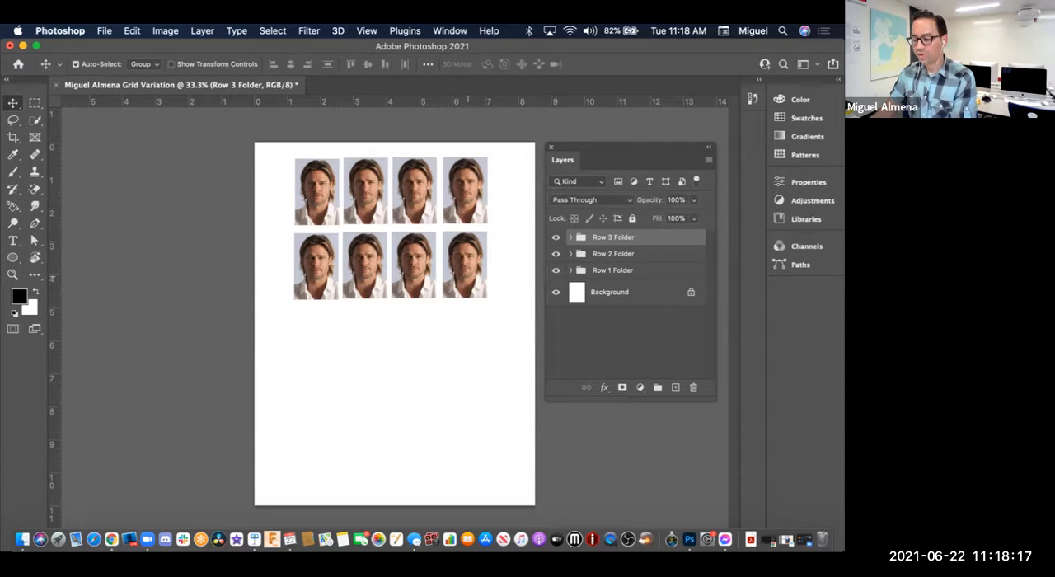
Step: Move the Row 3 Folder group directly below the second row of headshots and rename its first image layer as Row 3 Image 1
left_click_drag(464, 255, 463, 329)
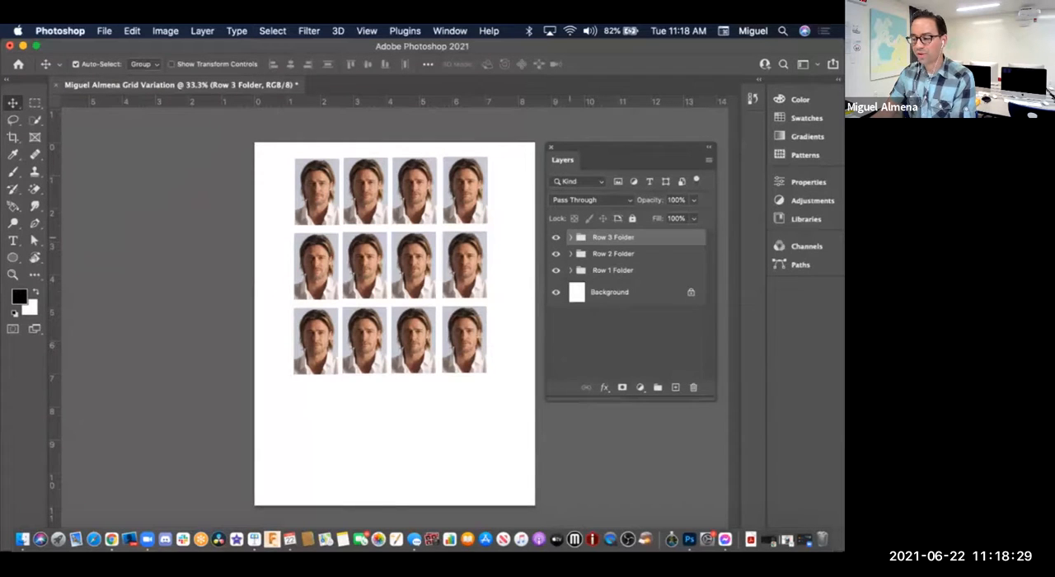
left_click(570, 236)
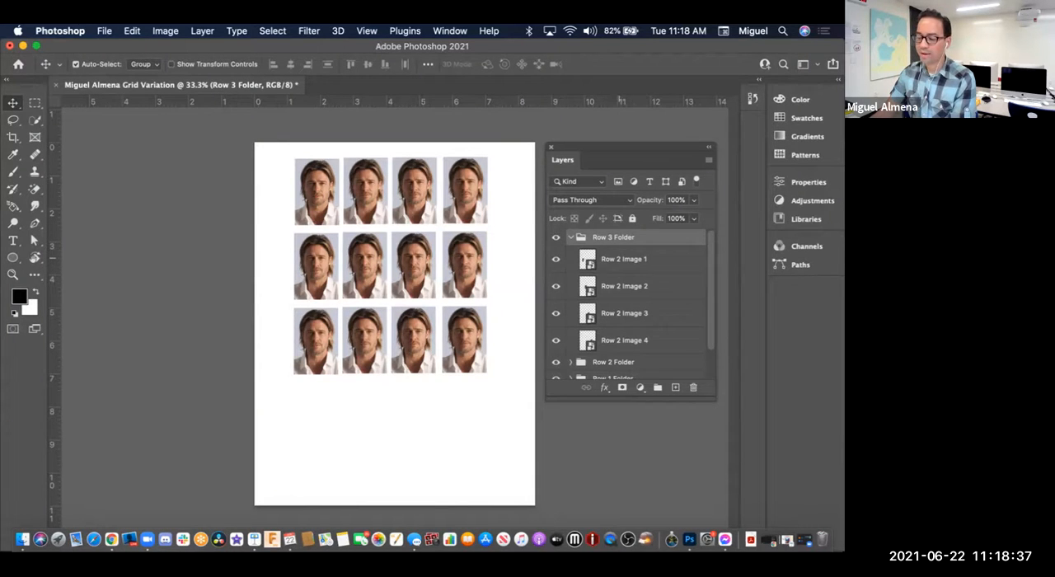
left_click(620, 258)
double_click(619, 259)
left_click(619, 258)
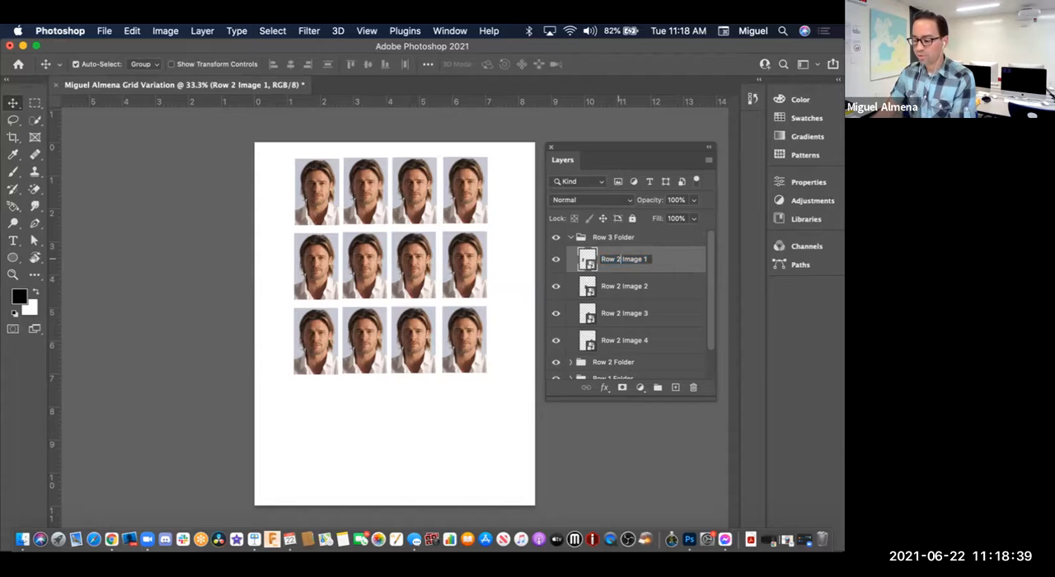
key("BackSpace")
type("3")
key("Return")
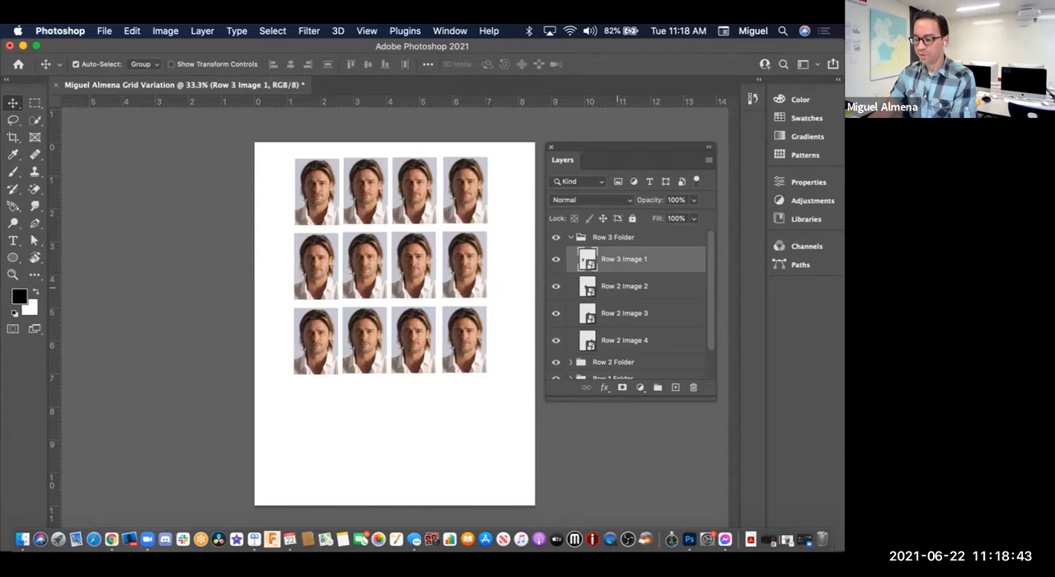
Step: Rename the second image layer in the Row 3 Folder group as Row 3 Image 2
double_click(620, 286)
left_click(620, 286)
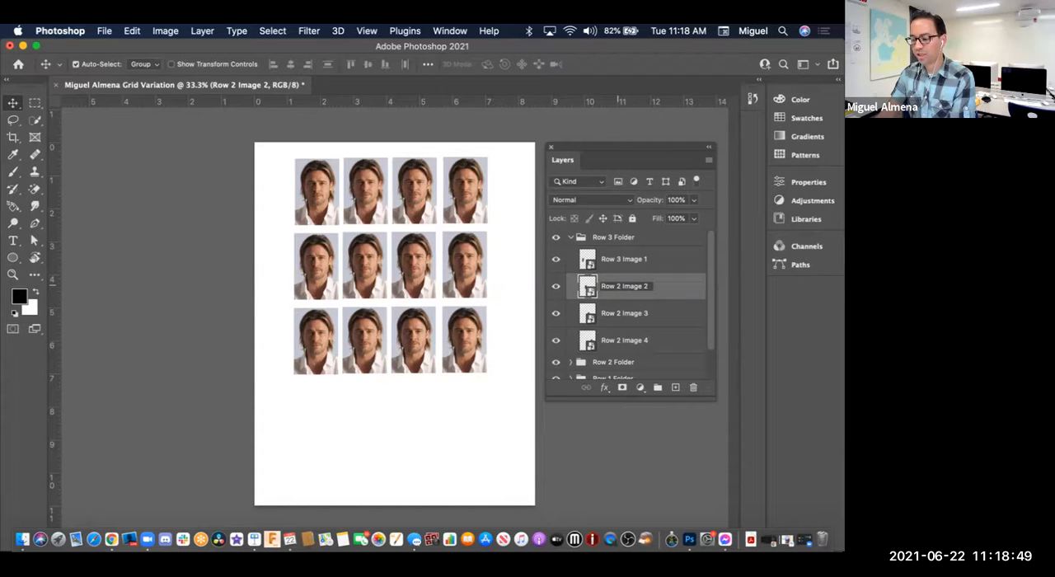
key("BackSpace")
type("3")
key("Return")
Step: Check which headshots the Row 3 Image 2 and Row 3 Image 1 layers hold by hiding and showing them
left_click(555, 286)
left_click(556, 286)
left_click(555, 286)
left_click(555, 286)
left_click(555, 286)
left_click(555, 286)
left_click(555, 286)
left_click(556, 286)
left_click(555, 286)
left_click(556, 286)
left_click(555, 259)
left_click(556, 258)
Step: Rename the third image layer in the Row 3 Folder group as Row 3 Image 3 and check it by toggling its visibility
left_click(619, 313)
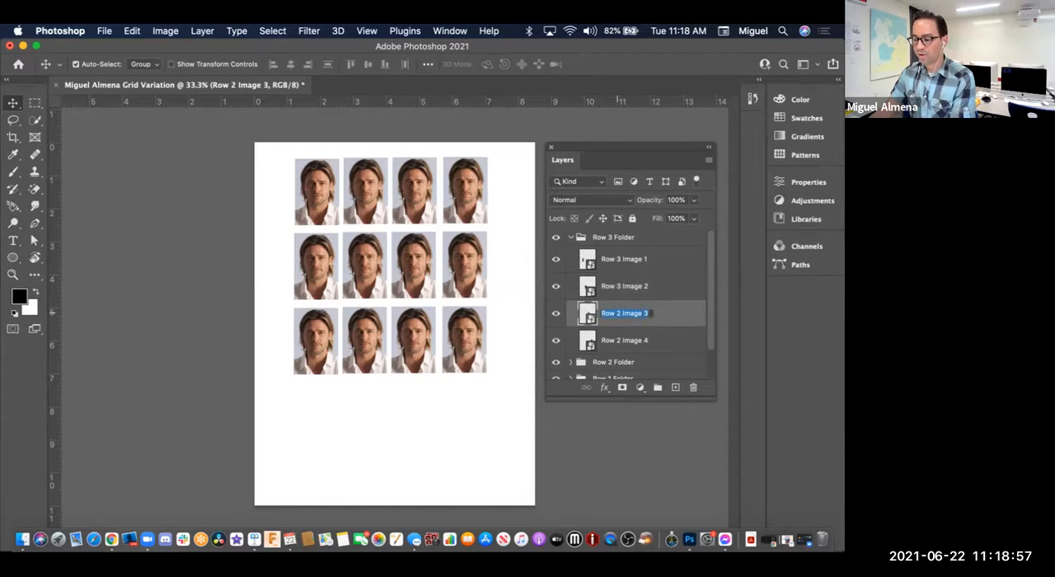
double_click(619, 313)
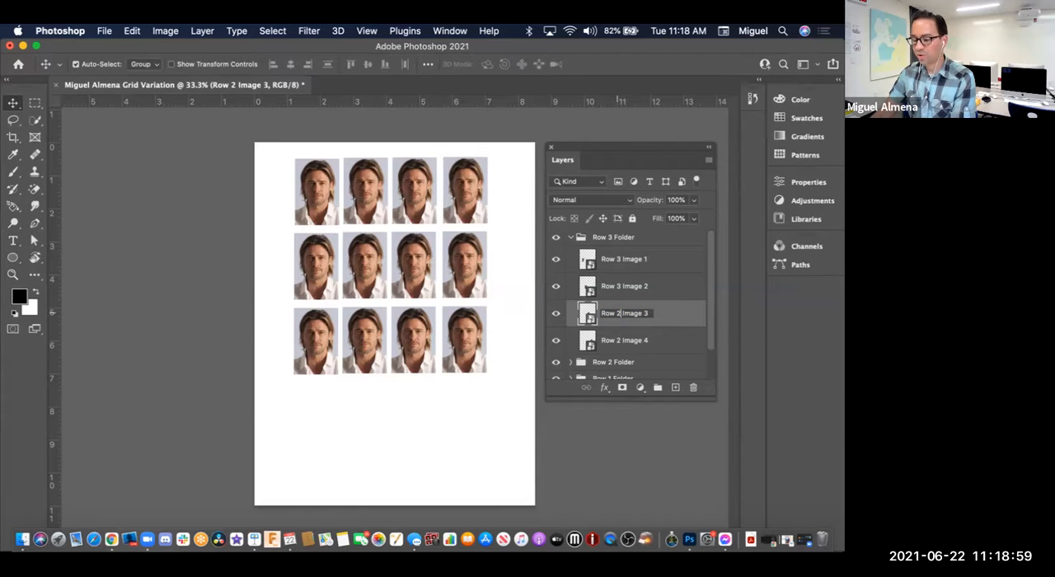
key("BackSpace")
type("3")
key("Return")
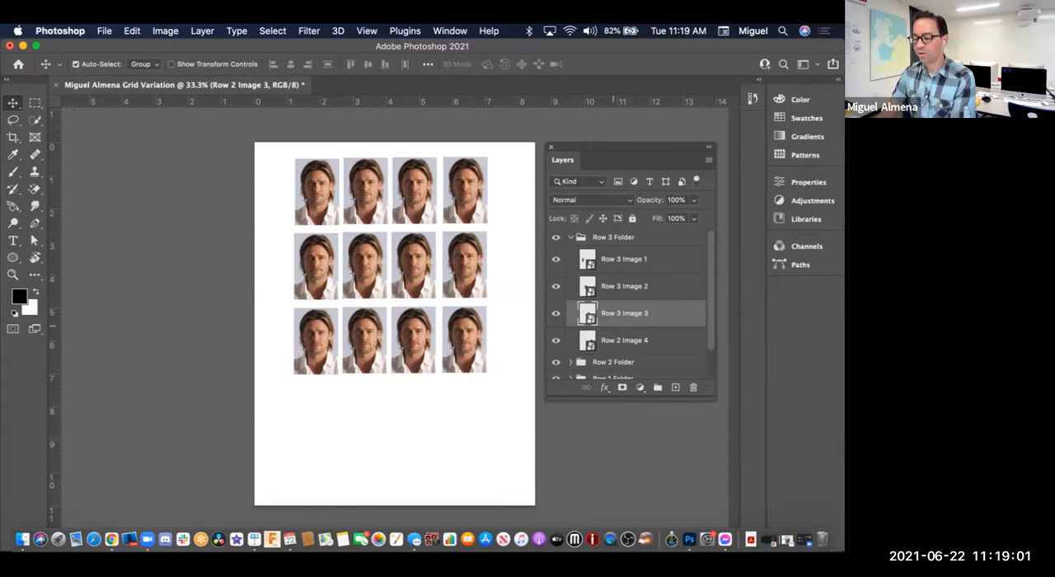
left_click(557, 314)
left_click(556, 313)
left_click(556, 313)
left_click(556, 313)
left_click(556, 313)
left_click(556, 313)
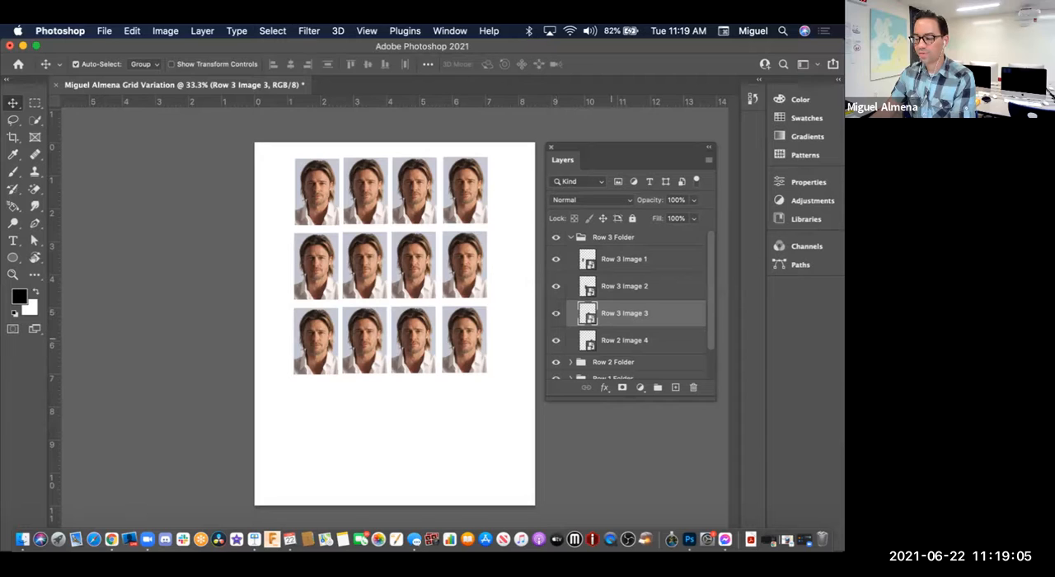
Step: Rename the fourth image layer in the Row 3 Folder group as Row 3 Image 4
double_click(618, 341)
left_click(618, 341)
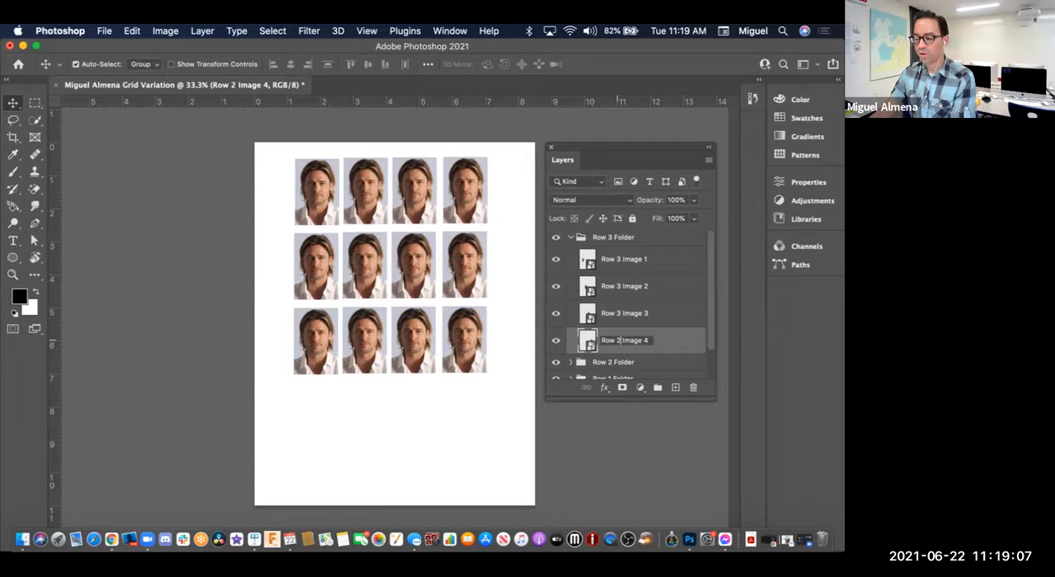
key("BackSpace")
type("3")
key("Return")
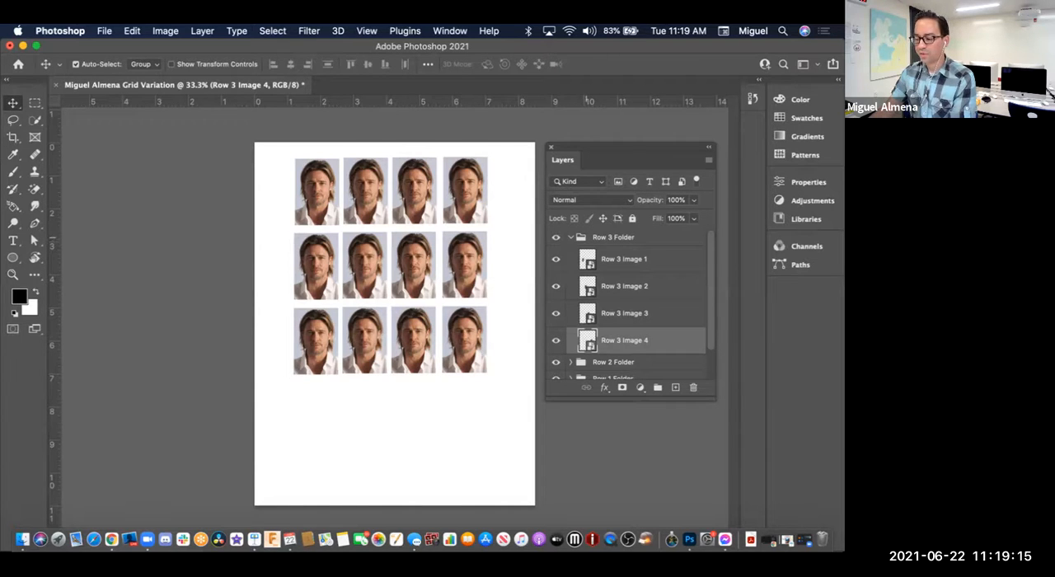
Step: Check the Row 3 Folder group and each of its four image layers by hiding and showing them, and collapse the group
left_click(628, 236)
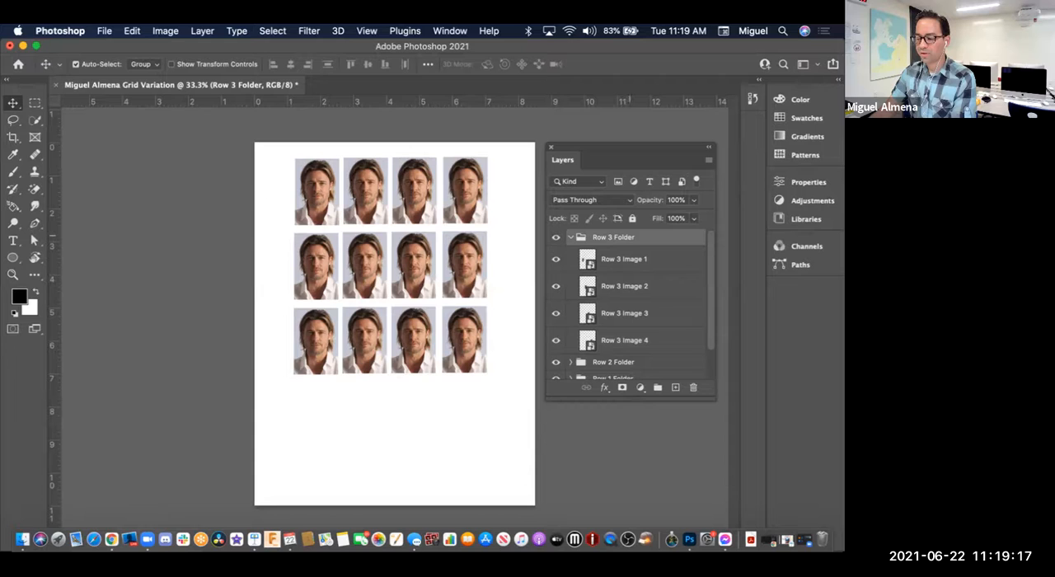
left_click(555, 237)
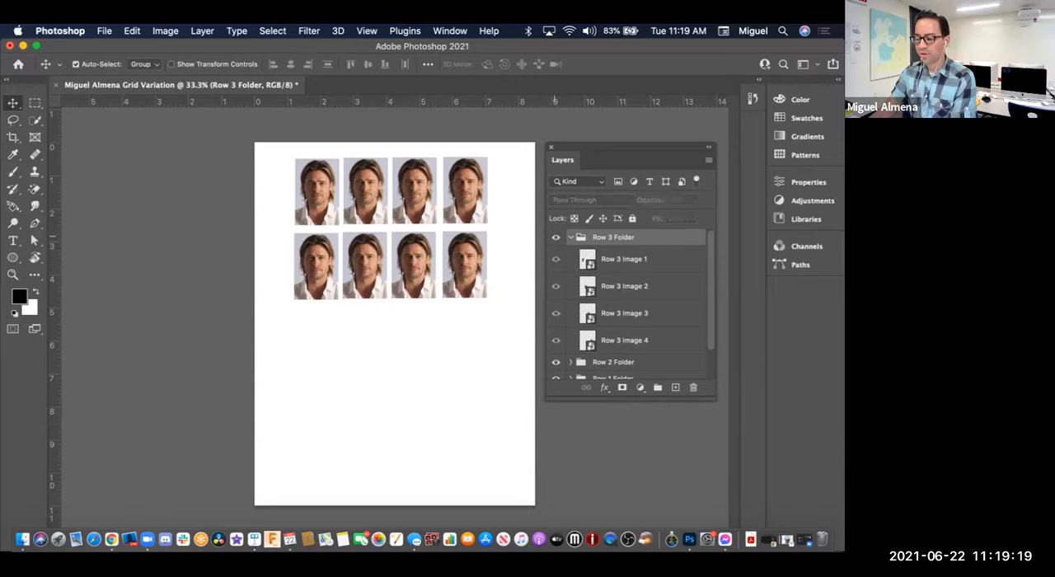
left_click(555, 236)
left_click(630, 259)
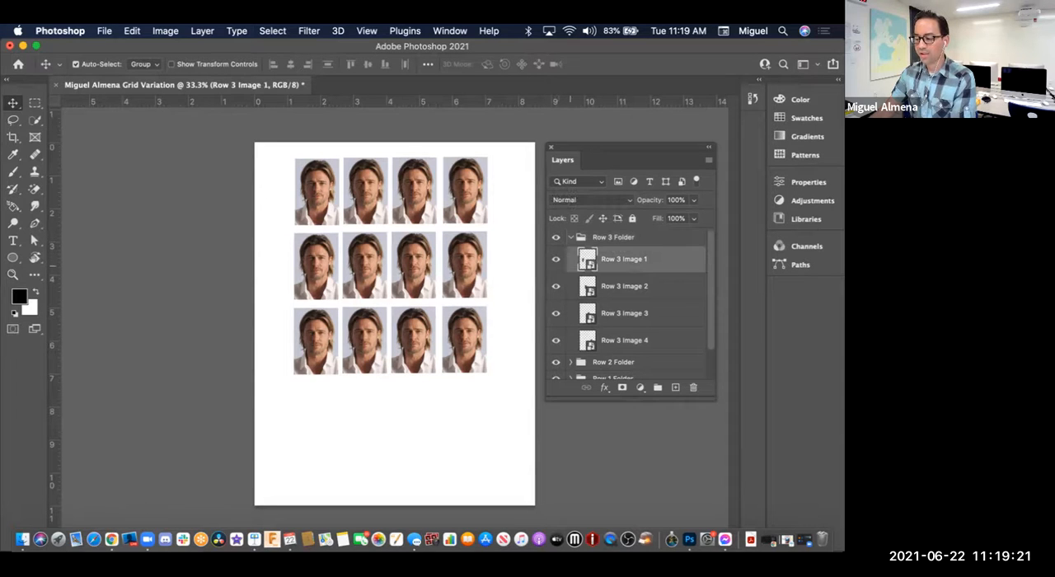
left_click(556, 259)
left_click(555, 258)
left_click(555, 259)
left_click(556, 259)
left_click(631, 286)
left_click(555, 286)
left_click(555, 286)
left_click(555, 286)
left_click(555, 286)
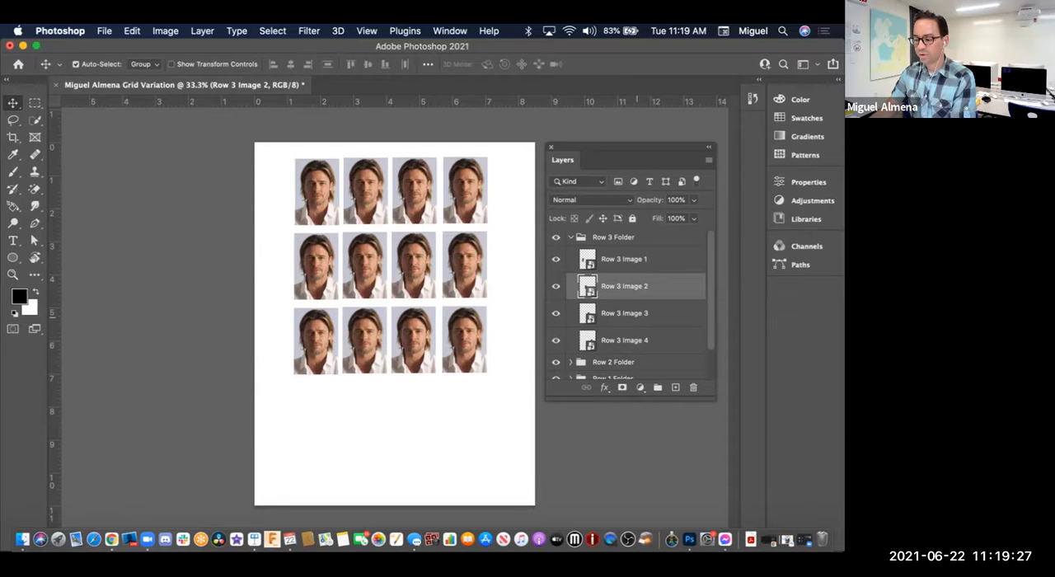
left_click(624, 313)
left_click(556, 313)
left_click(555, 314)
left_click(556, 314)
left_click(556, 313)
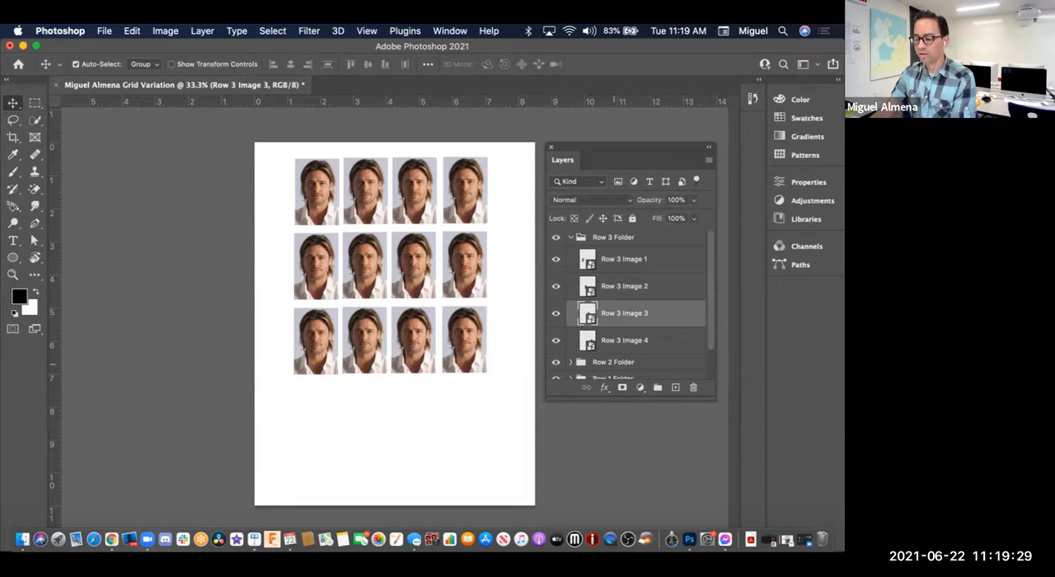
left_click(622, 341)
left_click(555, 340)
left_click(555, 340)
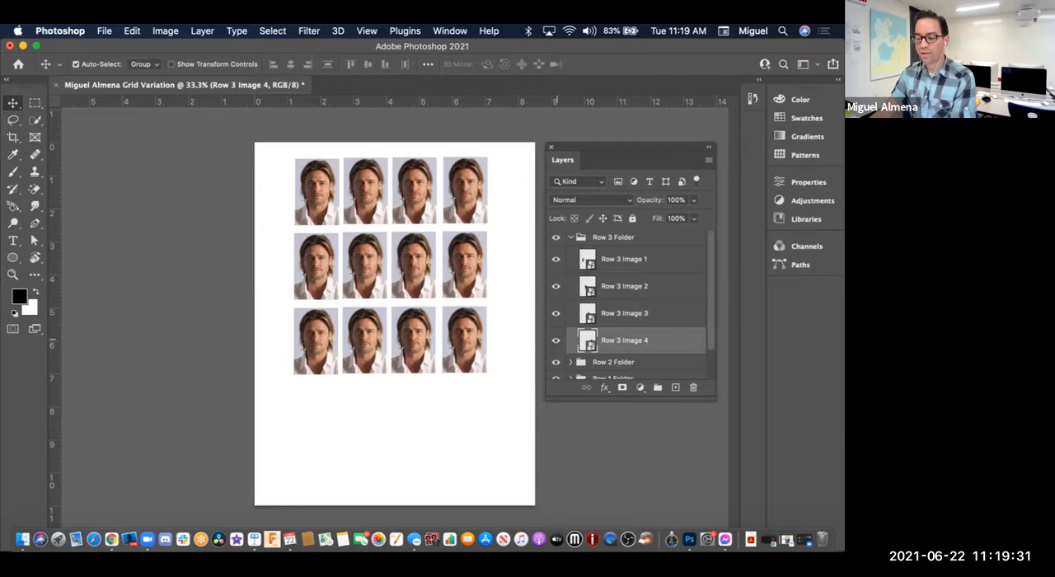
left_click(570, 237)
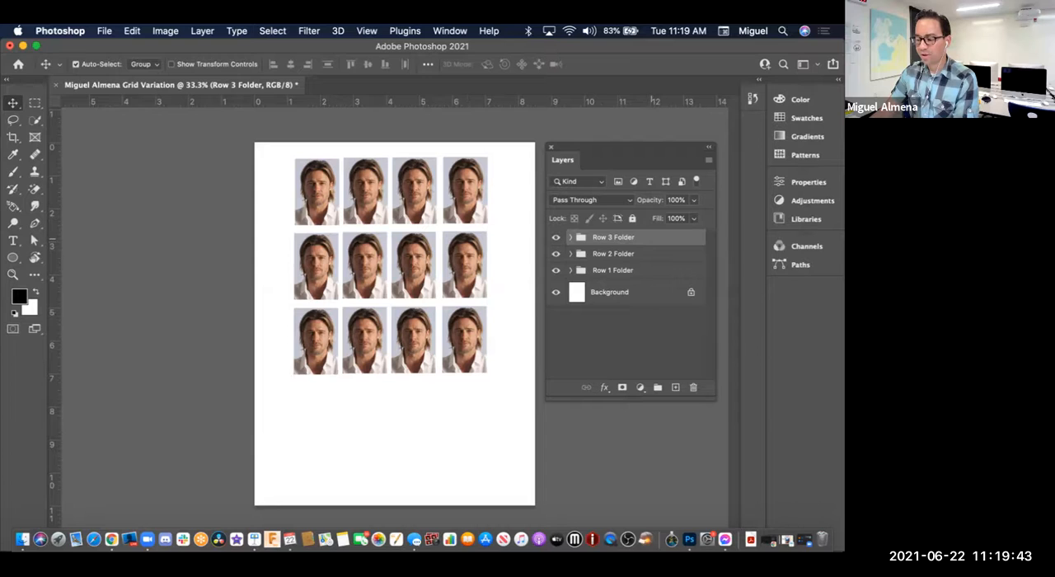
Step: Duplicate the Row 3 Folder group within the same document under the name Row 4 Folder
right_click(650, 237)
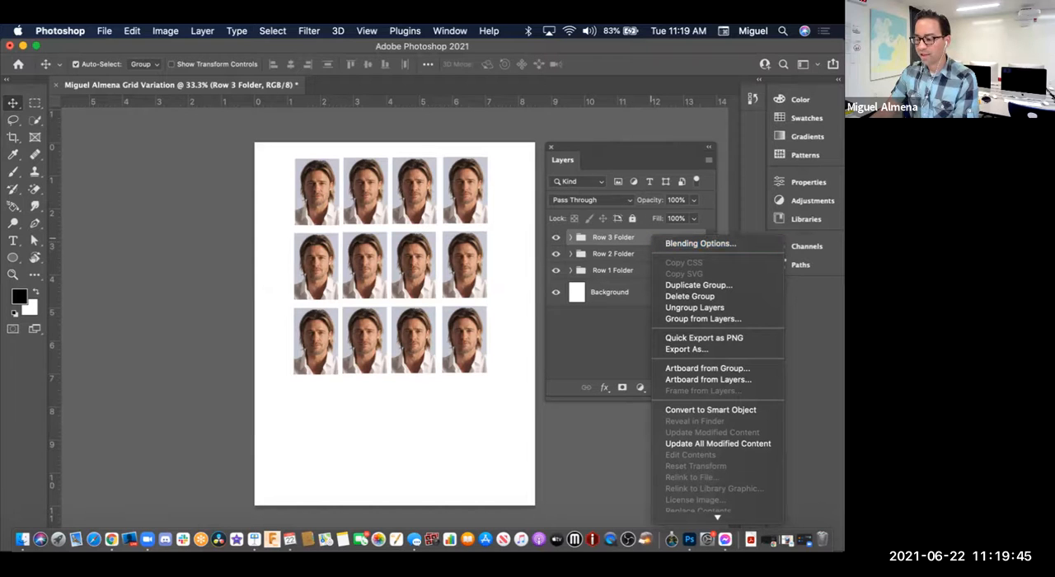
left_click(698, 284)
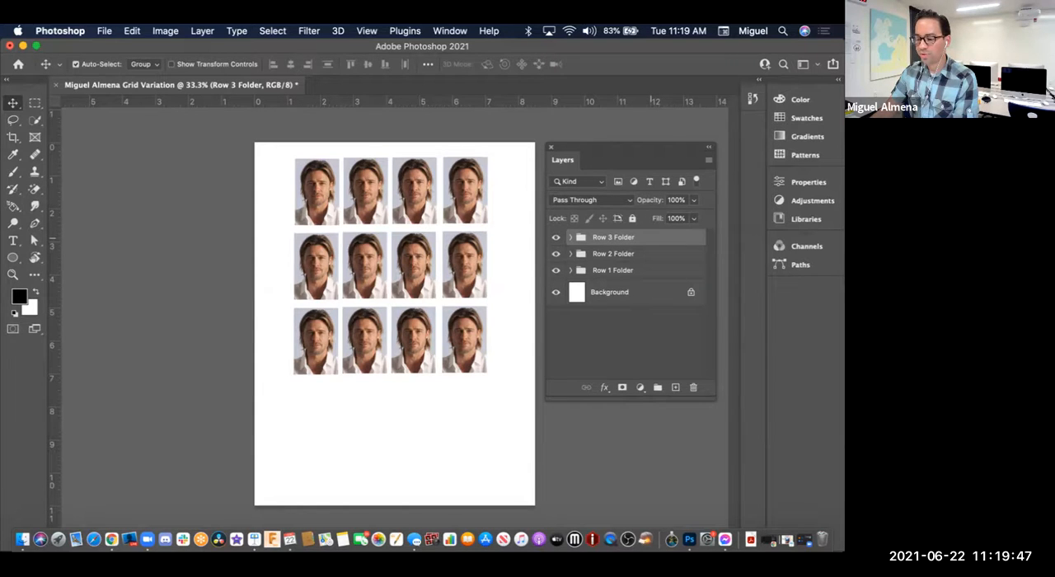
type("Row 4")
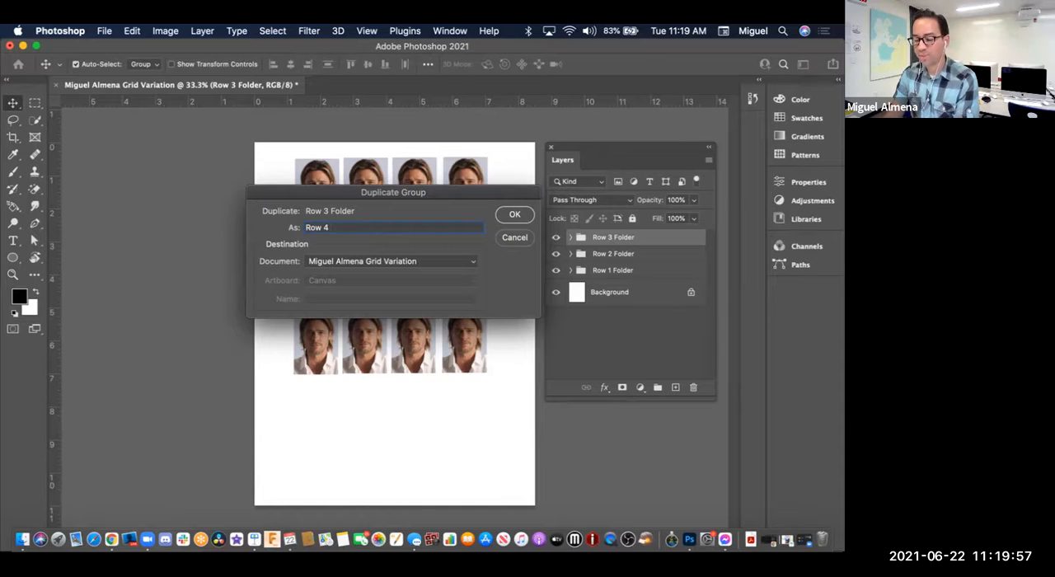
type("Folder")
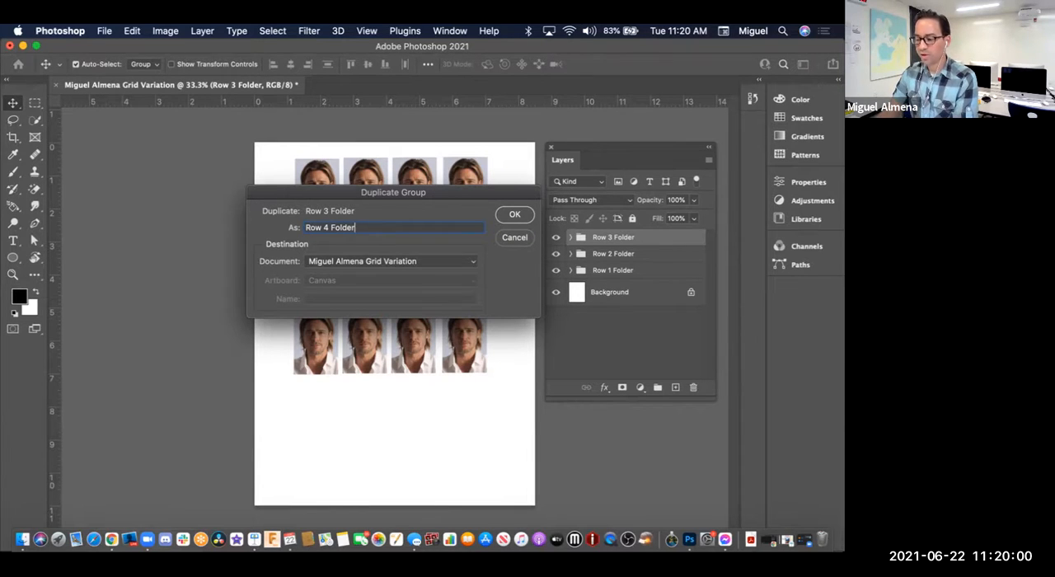
key("Return")
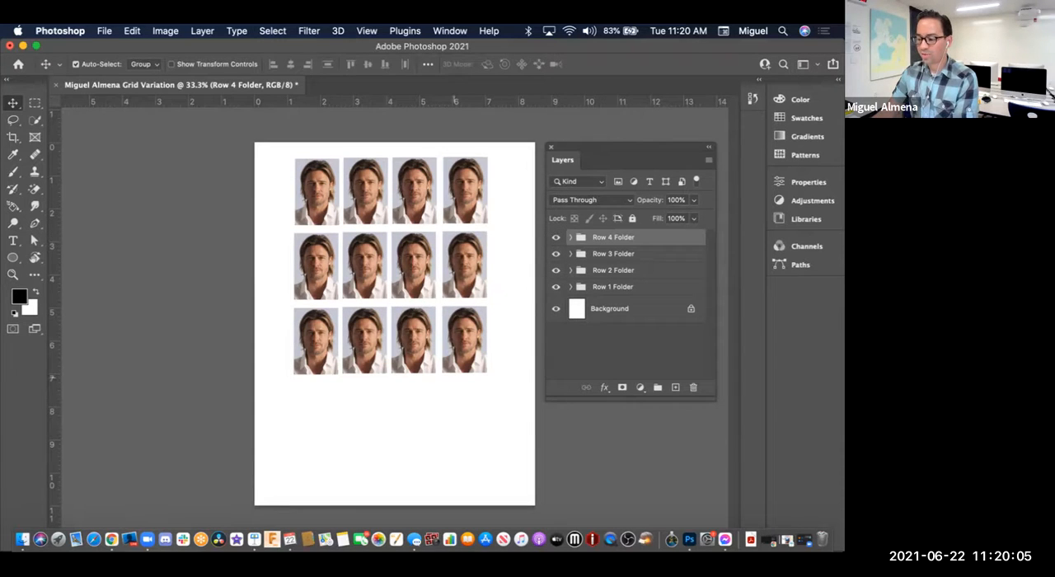
Step: Move the Row 4 Folder group directly below the third row of headshots and check it by hiding and showing it
left_click_drag(468, 313, 478, 381)
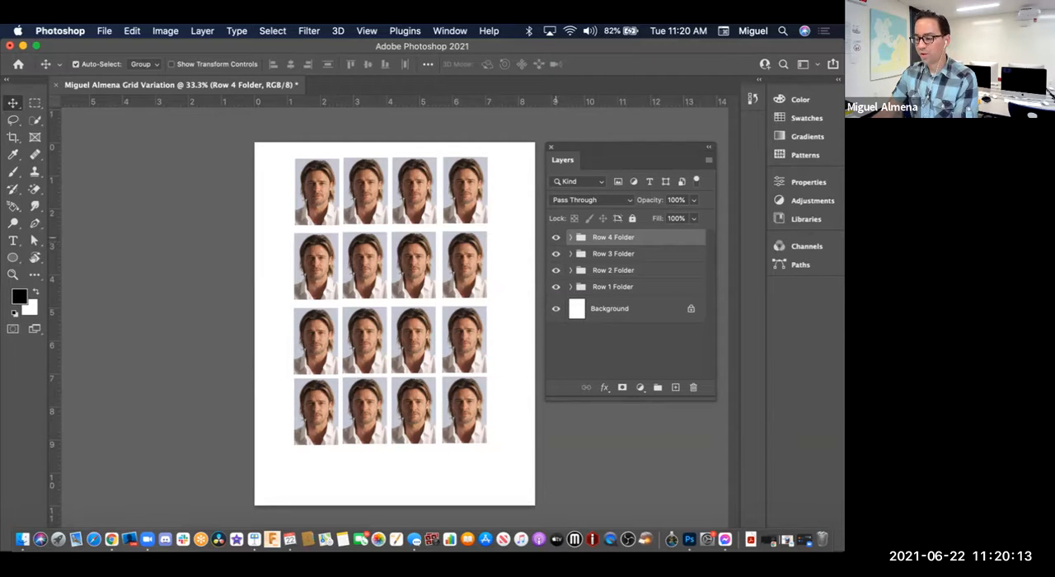
left_click(555, 237)
left_click(555, 237)
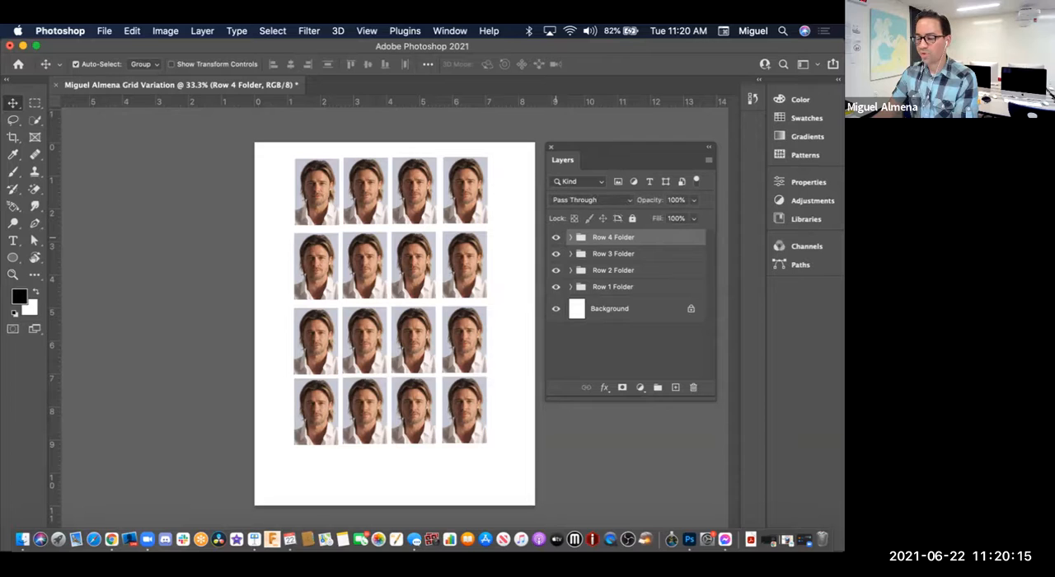
Step: Identify the first image layer in the Row 4 Folder group by toggling its visibility and rename it as Row 4 Image 1
left_click(570, 237)
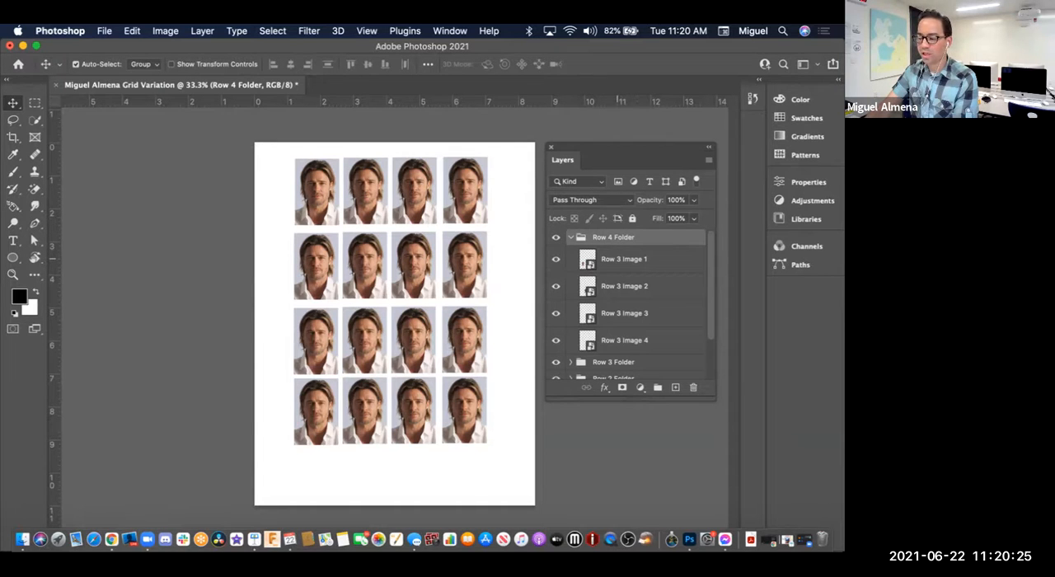
left_click(611, 259)
left_click(556, 259)
left_click(556, 259)
left_click(555, 259)
left_click(556, 259)
left_click(555, 259)
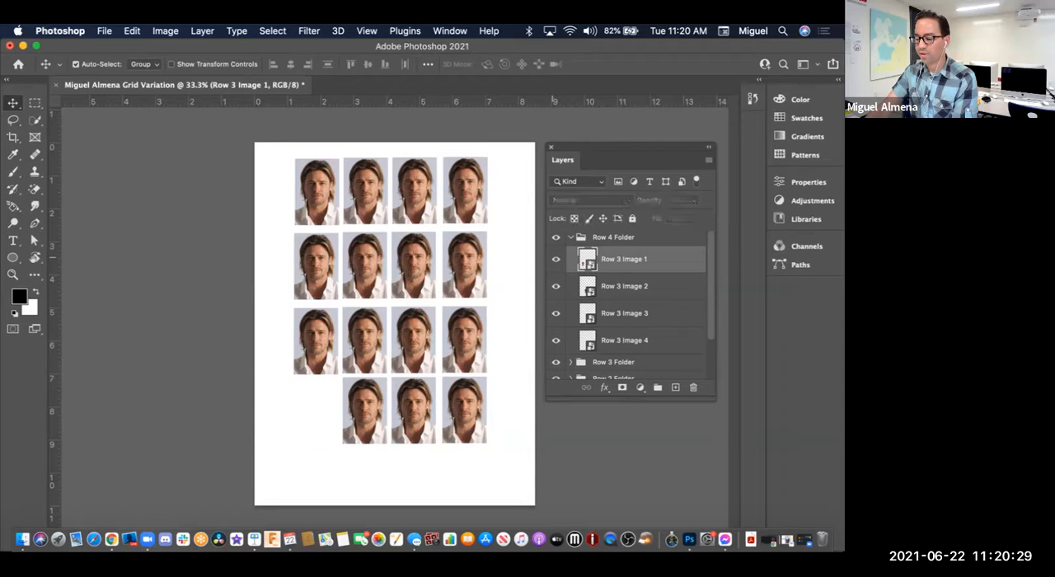
left_click(555, 258)
double_click(624, 259)
left_click(618, 259)
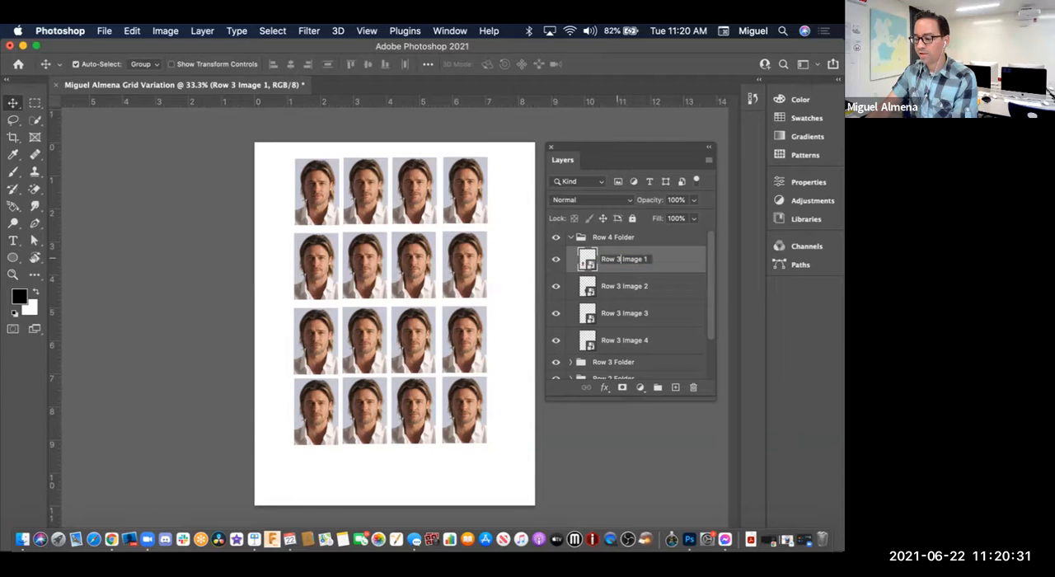
key("BackSpace")
type("4")
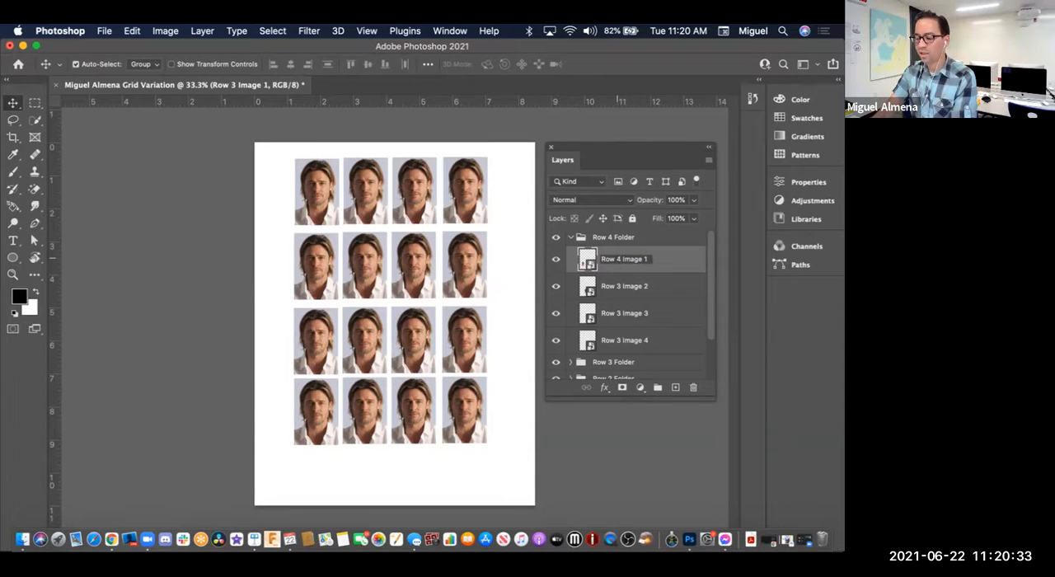
key("Return")
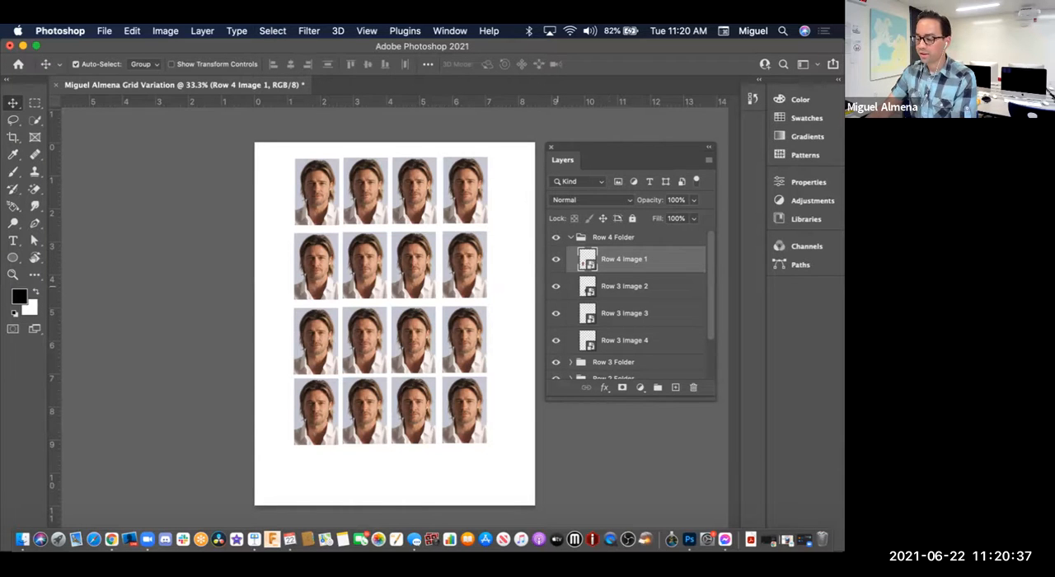
Step: Rename the second image layer in the Row 4 Folder group as Row 4 Image 2
double_click(616, 286)
left_click(617, 286)
key("Delete")
type("4")
key("Return")
Step: Rename the third image layer in the Row 4 Folder group as Row 4 Image 3 and check it by toggling its visibility
left_click(618, 314)
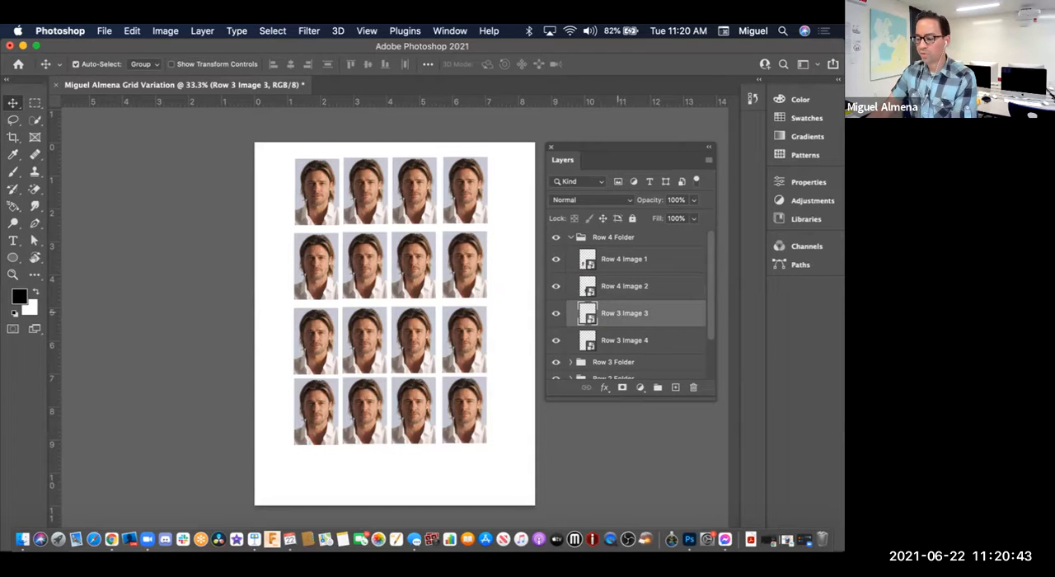
double_click(624, 313)
left_click(620, 313)
key("BackSpace")
type("4")
key("Return")
left_click(556, 314)
left_click(556, 314)
left_click(557, 314)
left_click(556, 313)
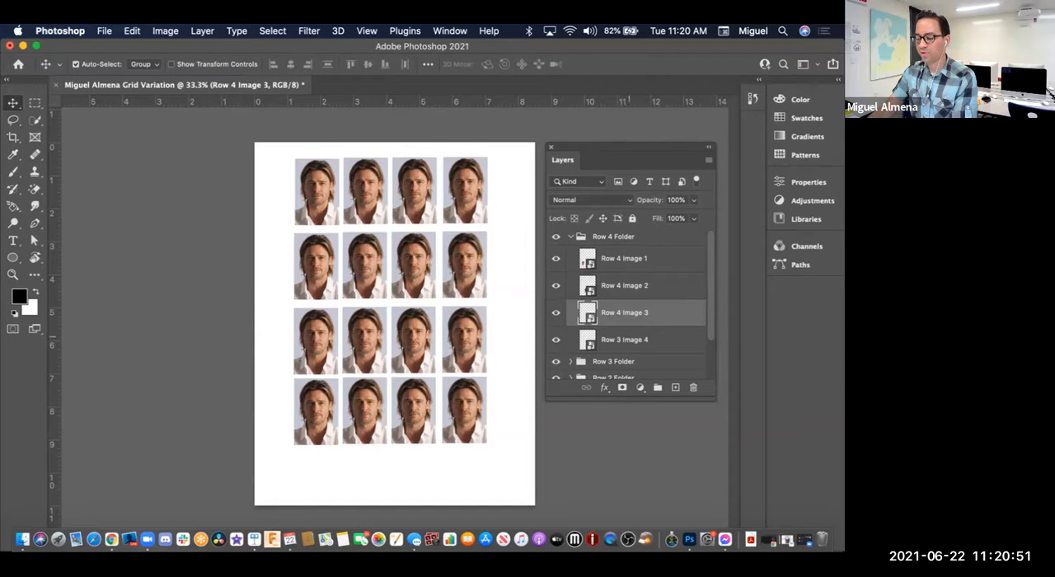
Step: Rename the fourth image layer in the Row 4 Folder group as Row 4 Image 4, check its visibility, and collapse the group
left_click(623, 339)
double_click(621, 340)
left_click(621, 339)
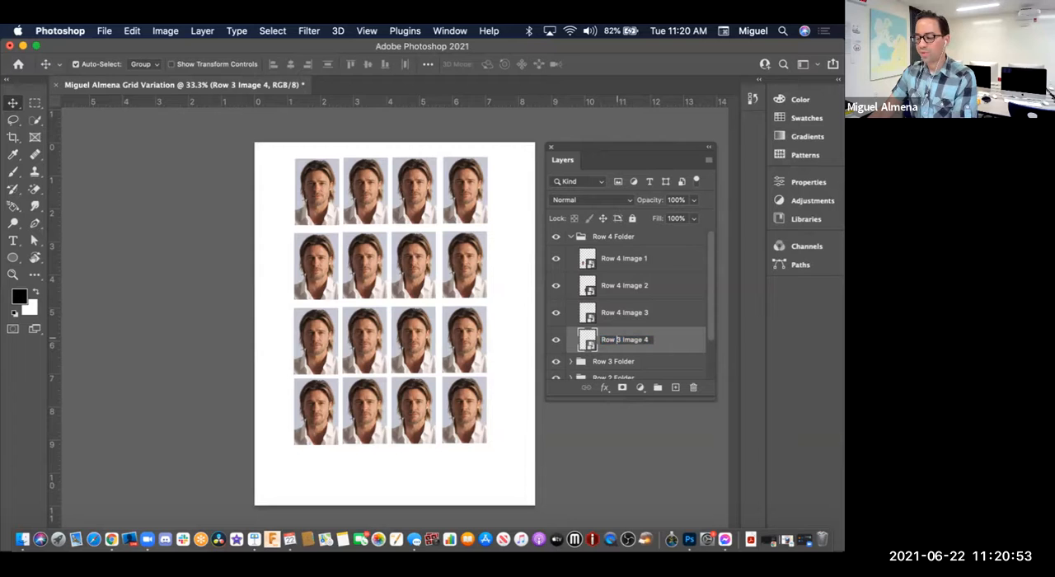
key("BackSpace")
type("4")
key("Return")
left_click(556, 339)
left_click(555, 340)
left_click(556, 340)
left_click(556, 340)
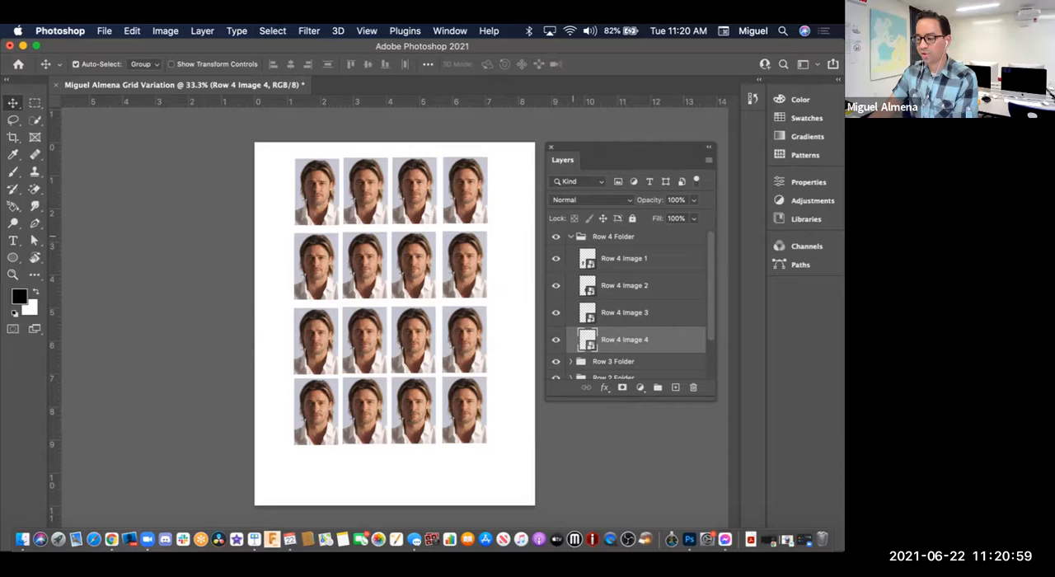
left_click(570, 236)
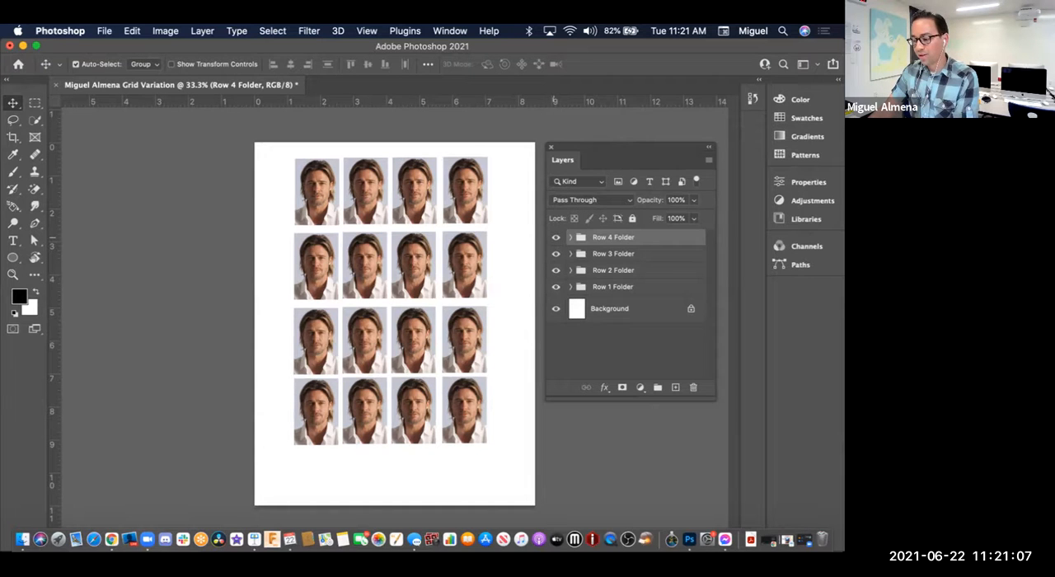
Step: Check which images belong to the Row 3 Folder and Row 2 Folder groups by toggling the visibility of each group
left_click(556, 253)
left_click(556, 253)
left_click(555, 270)
left_click(556, 270)
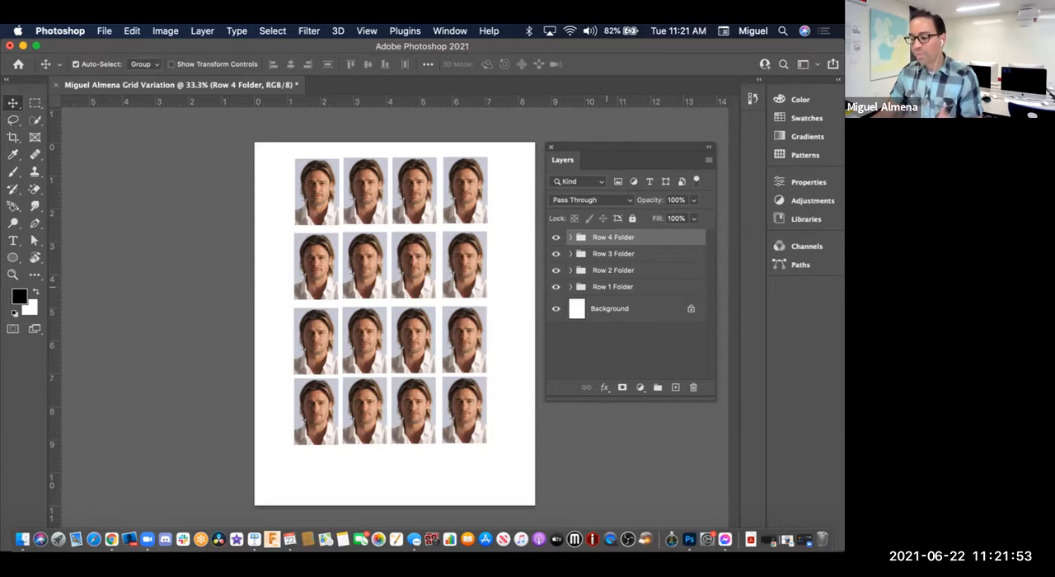
Step: Expand the Row 1 Folder group and select the Row 1 Image 1 layer
left_click(607, 286)
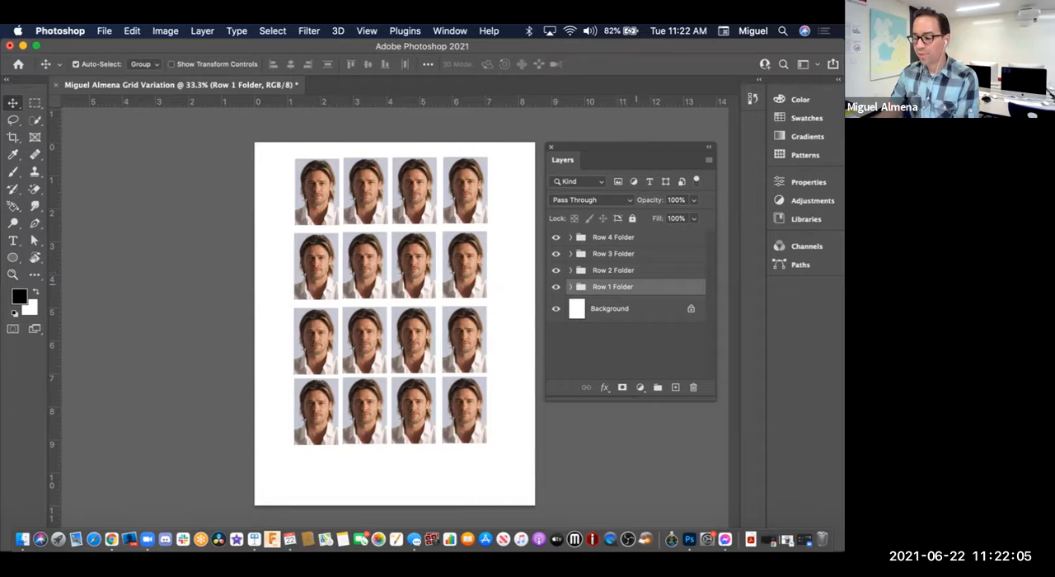
left_click(570, 287)
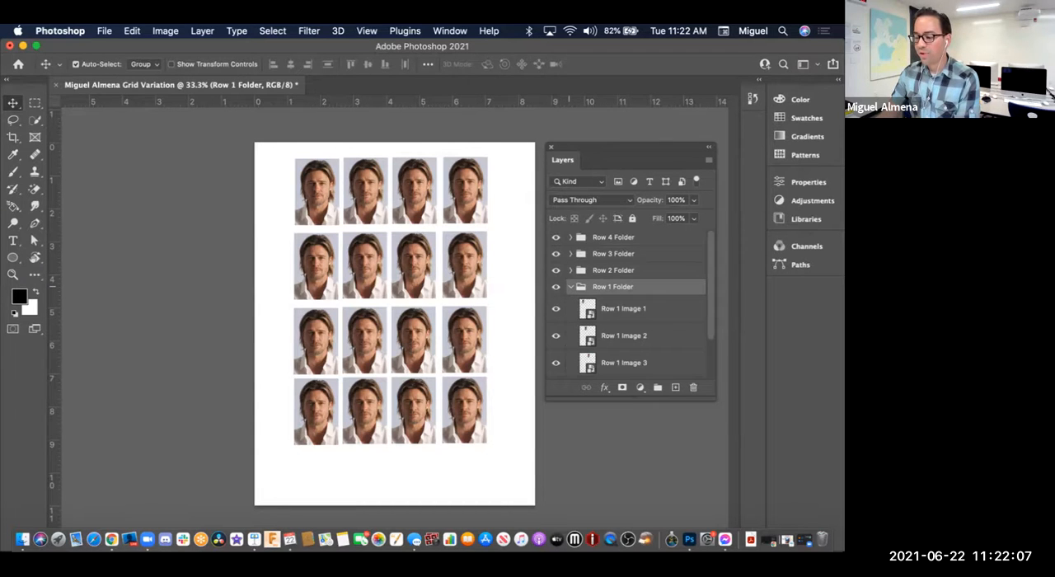
left_click(628, 309)
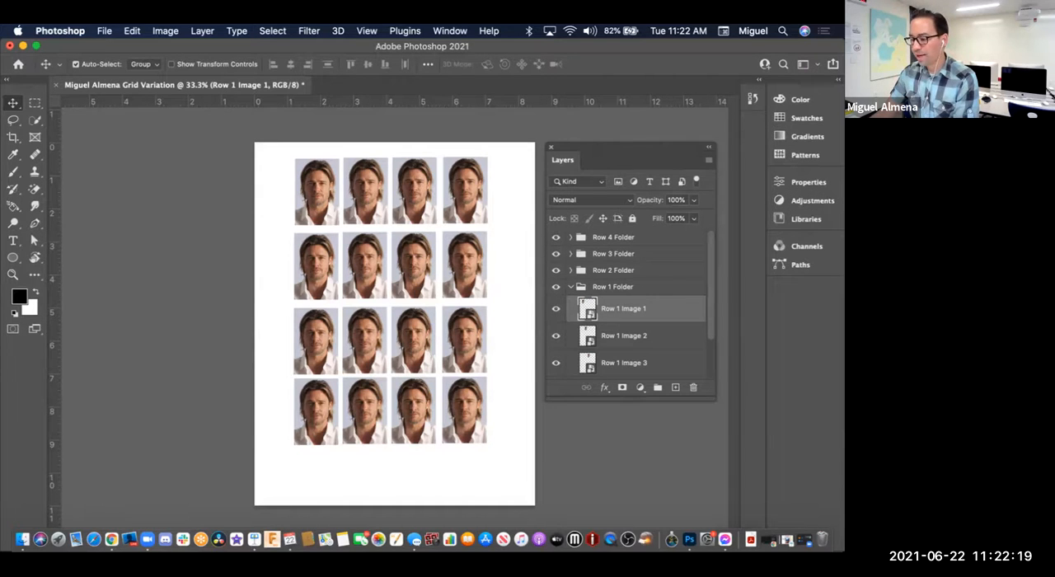
Step: Reset the Essentials workspace to its default panel layout
left_click(450, 31)
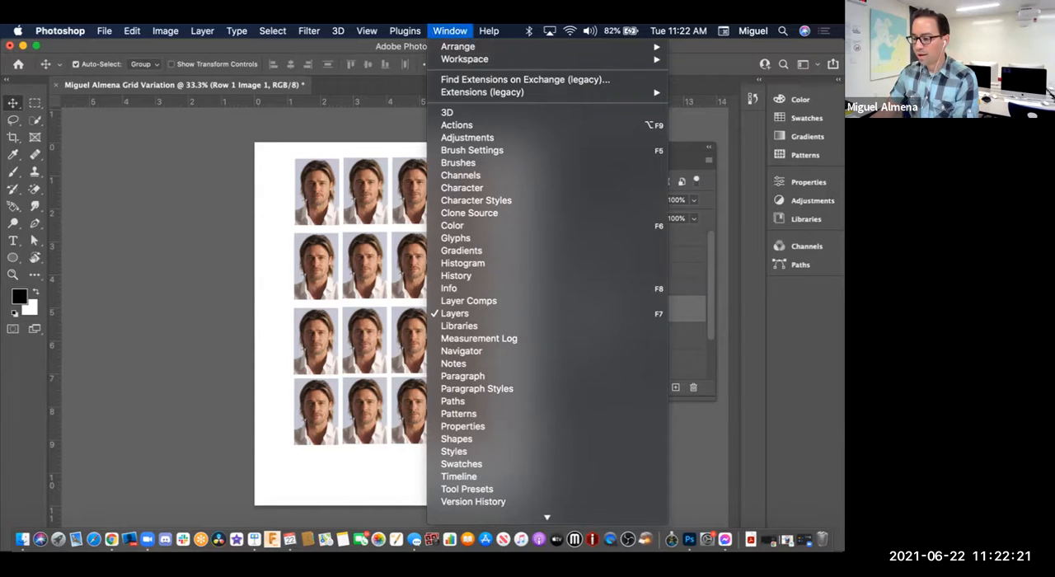
mouse_move(464, 59)
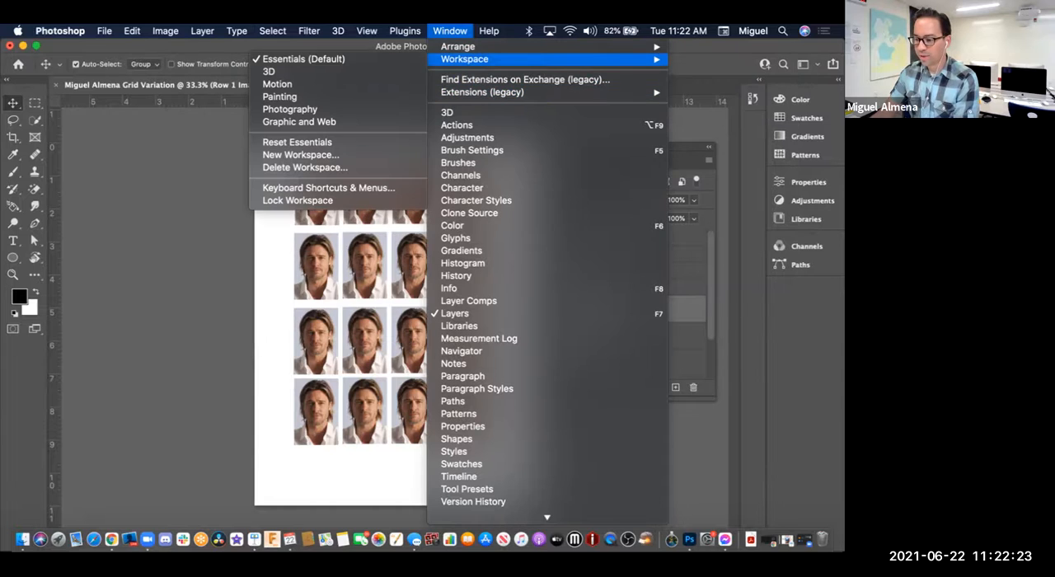
left_click(296, 143)
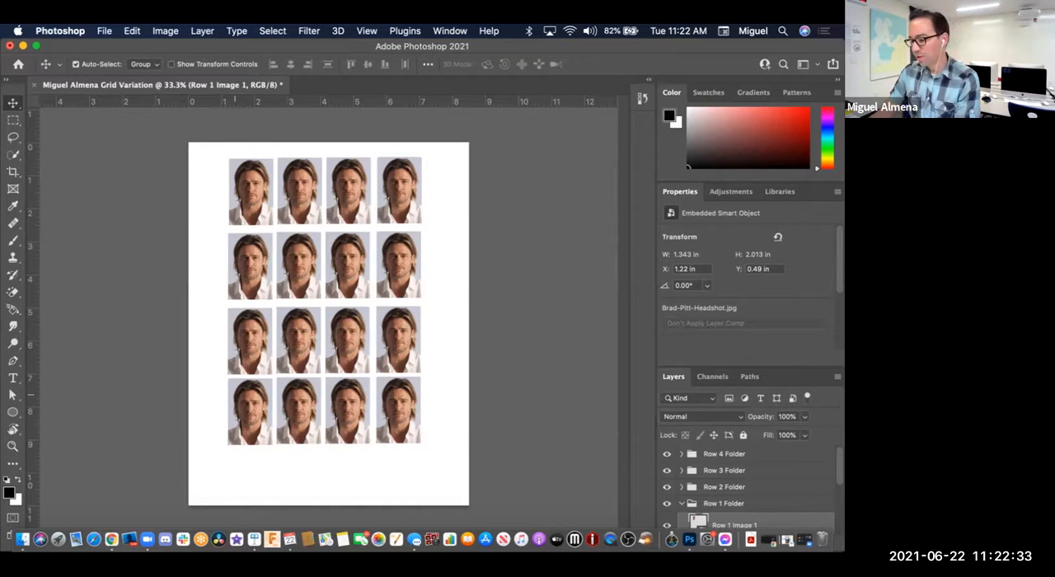
Step: Switch to Zoom, draw a vertical arrow annotation pointing up at the Adjustments panel, and return to Photoshop
key("super+Tab")
left_click_drag(738, 319, 738, 197)
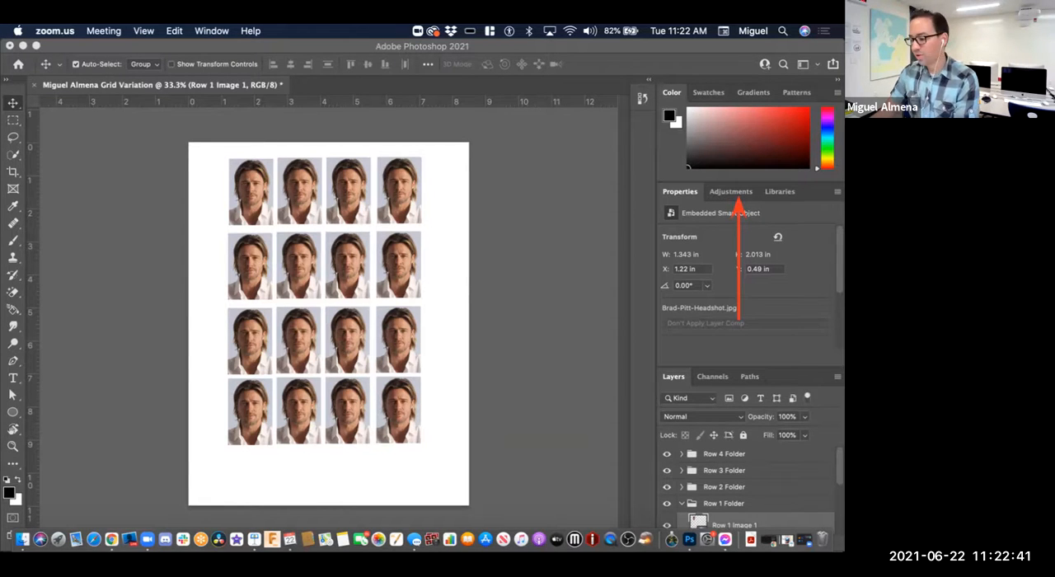
left_click(733, 193)
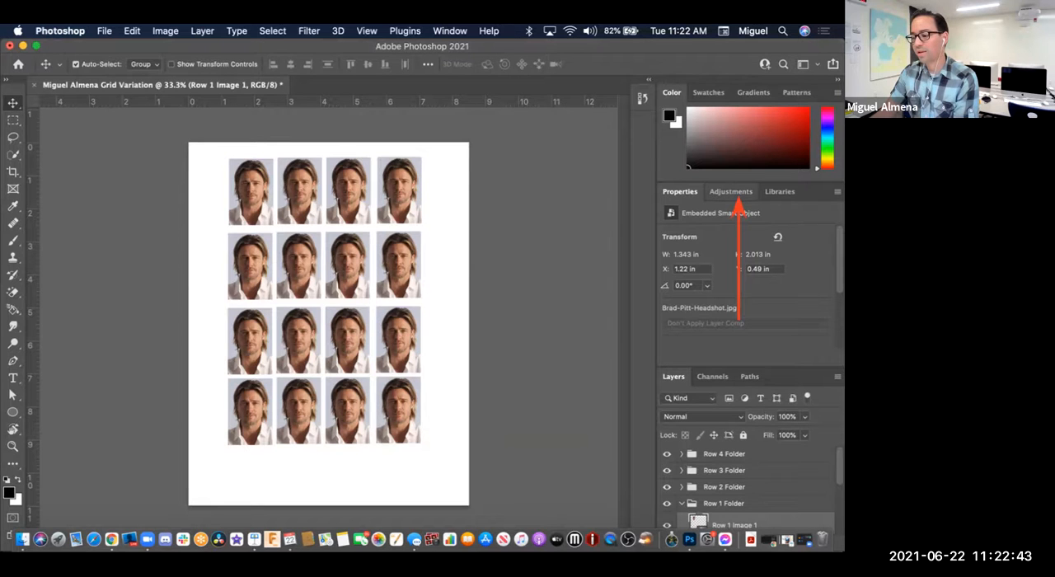
Step: Undock the Adjustments and Layers panels so they float over the canvas, with Layers below Adjustments
left_click(731, 192)
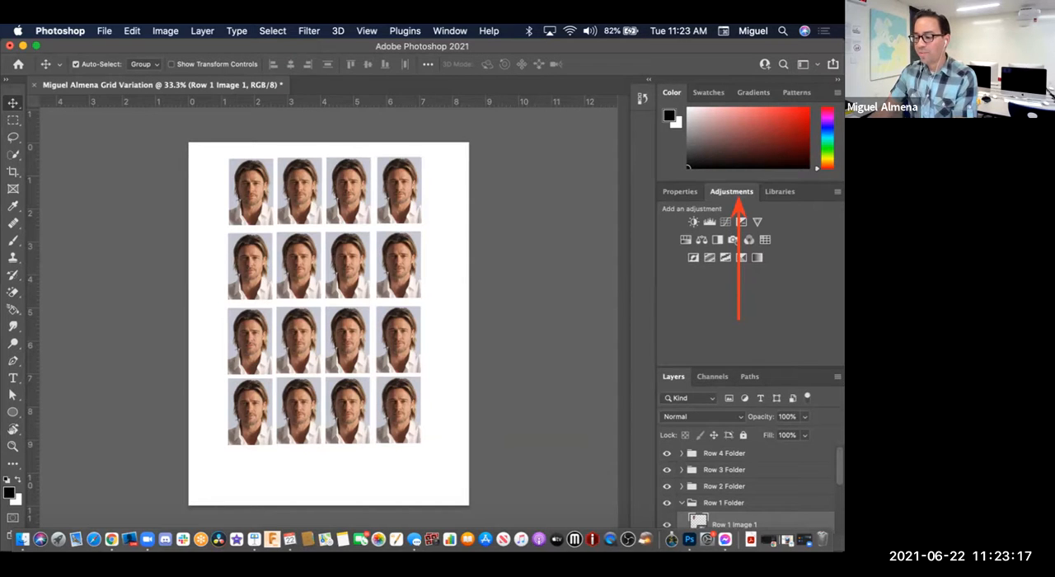
left_click_drag(731, 191, 462, 149)
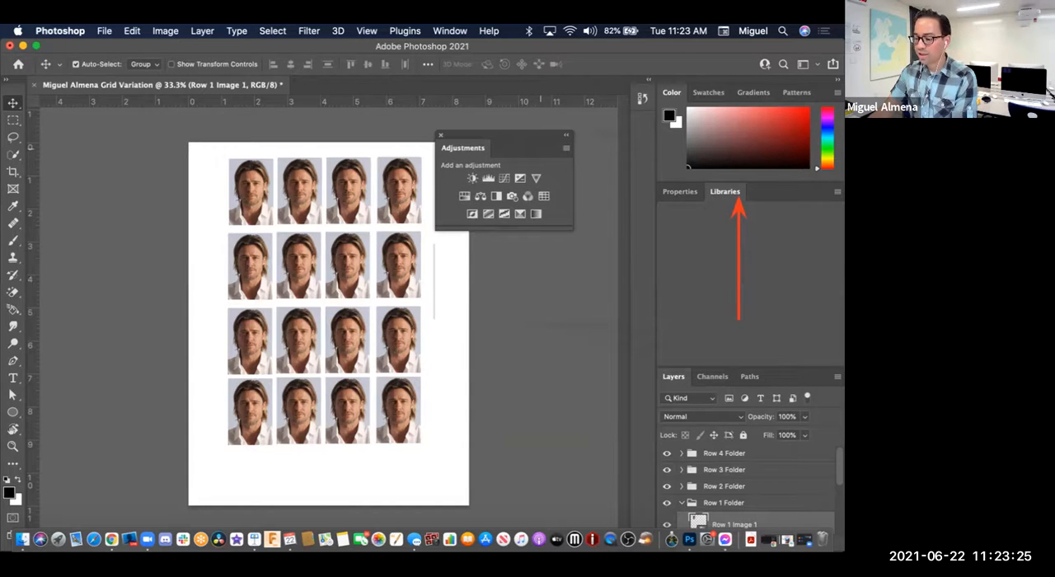
left_click_drag(540, 148, 544, 149)
left_click_drag(674, 376, 476, 263)
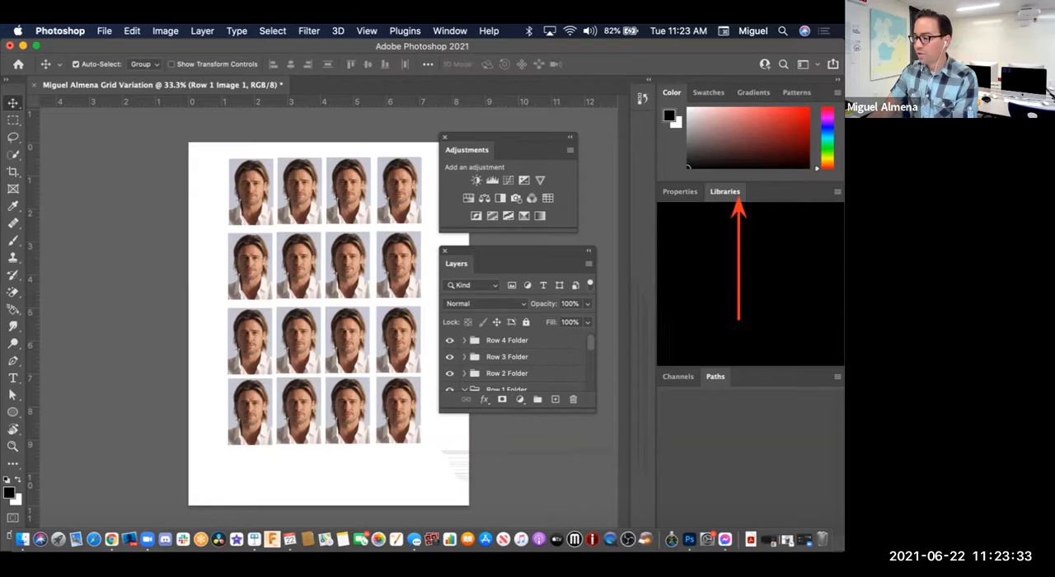
Step: Collapse the docked panels to icons and expand the toolbar to two columns
left_click(837, 80)
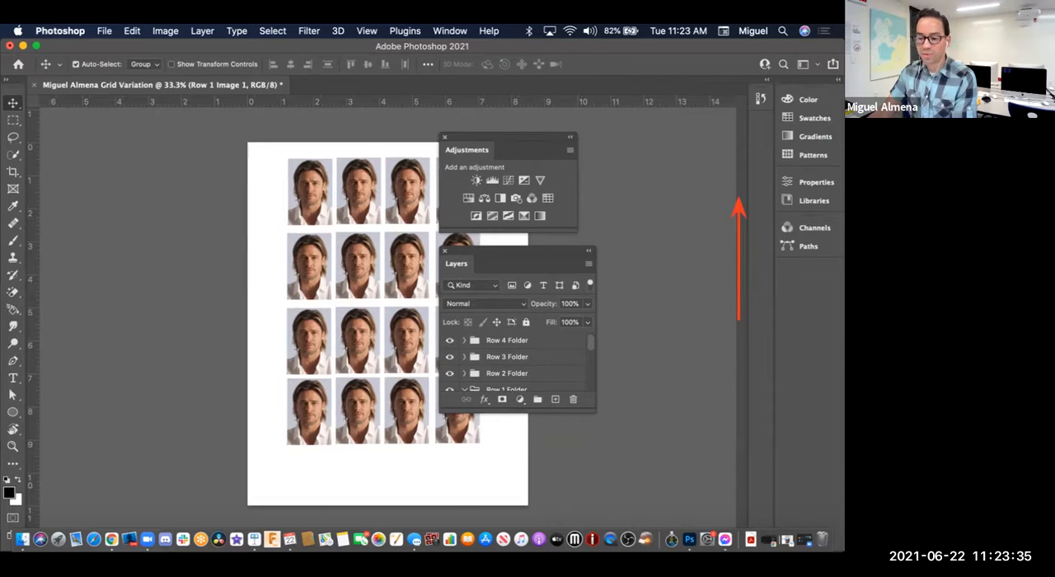
left_click(5, 80)
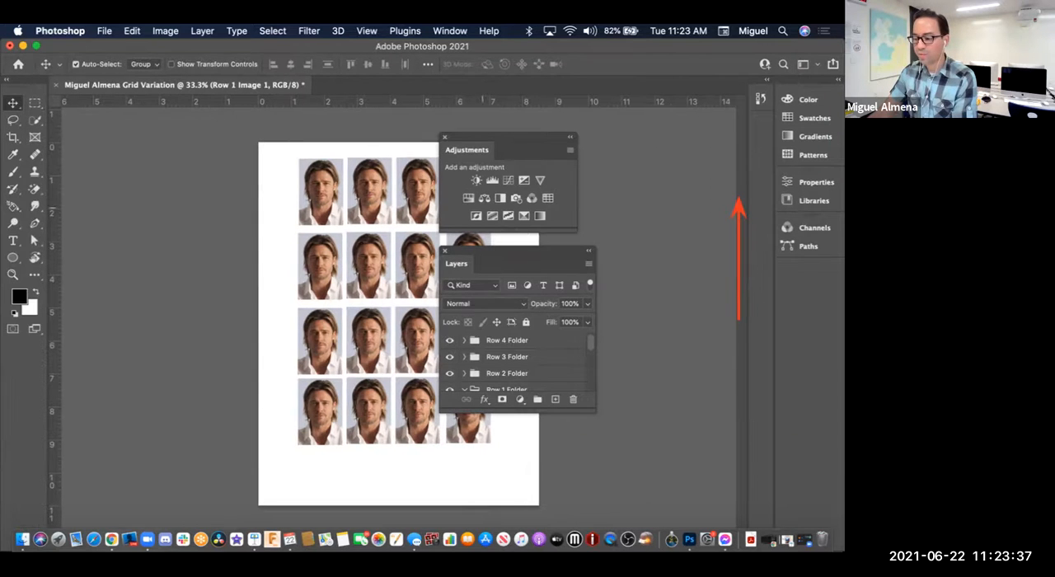
Step: Move the floating Adjustments and Layers panels beside the page and lengthen the Layers panel to show all four Row 1 image layers
left_click_drag(521, 137, 627, 130)
left_click_drag(510, 262, 615, 250)
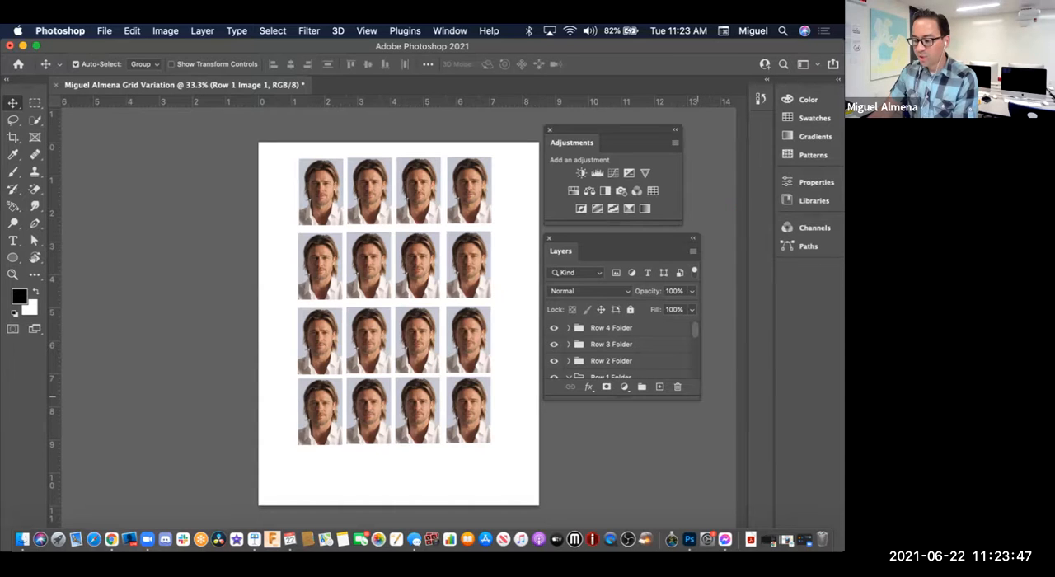
scroll(622, 352, "down", 3)
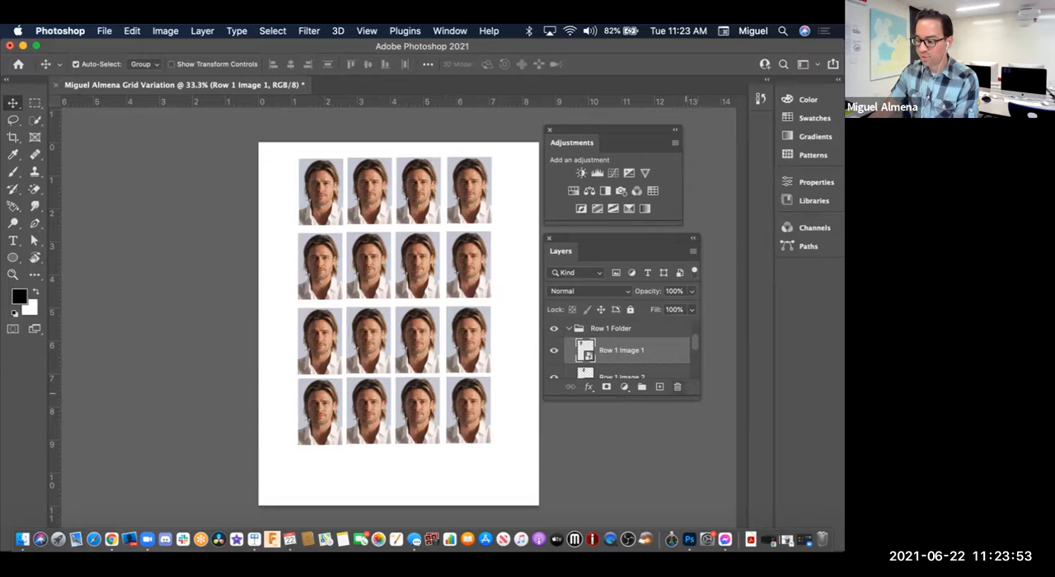
left_click_drag(693, 398, 692, 503)
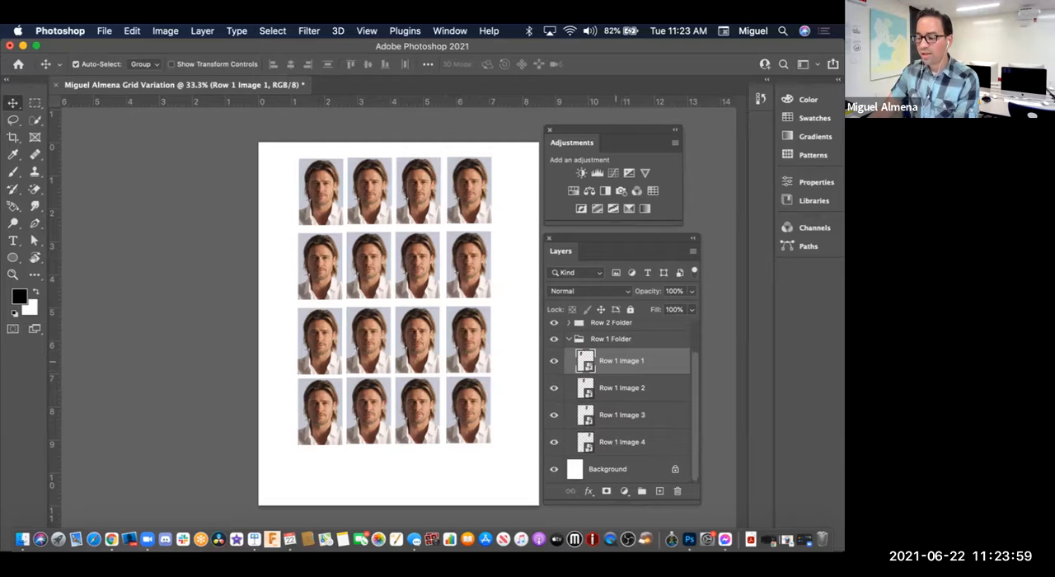
Step: Identify Row 1 Image 1 by toggling its visibility, go through the other three Row 1 image layers, and reselect Row 1 Image 1
left_click(553, 360)
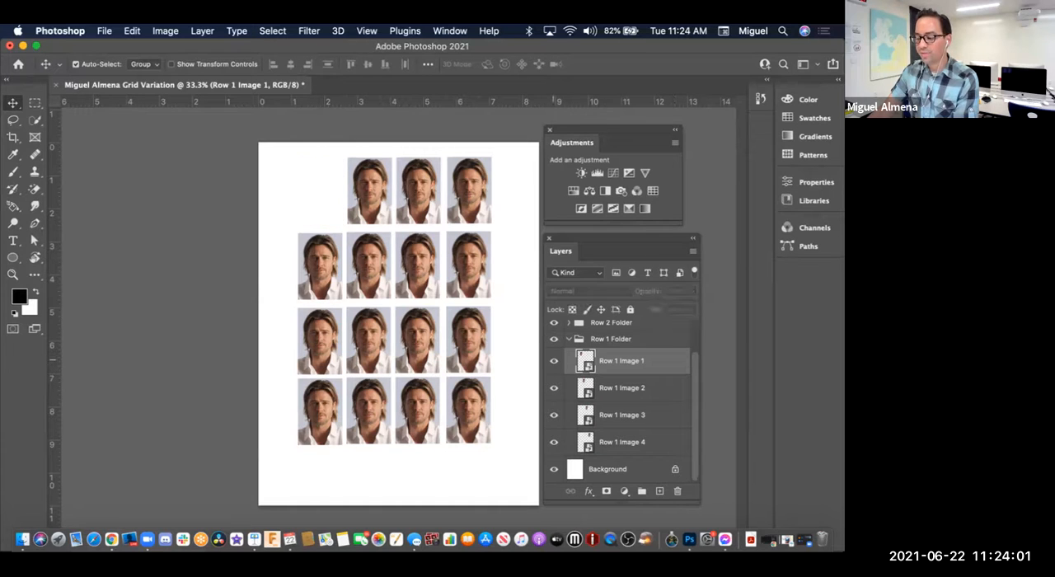
left_click(554, 360)
left_click(554, 360)
left_click(554, 360)
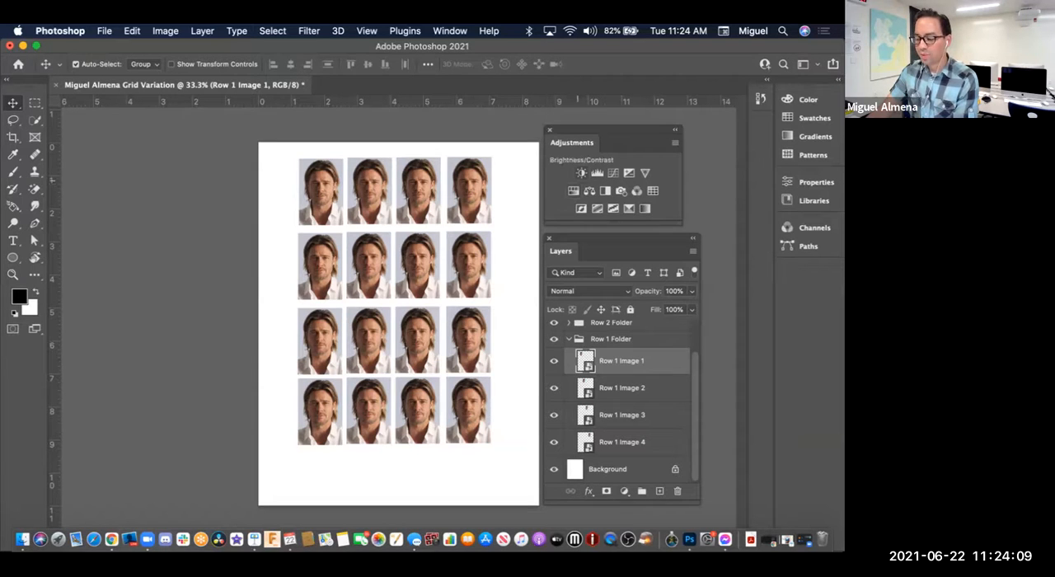
left_click(627, 385)
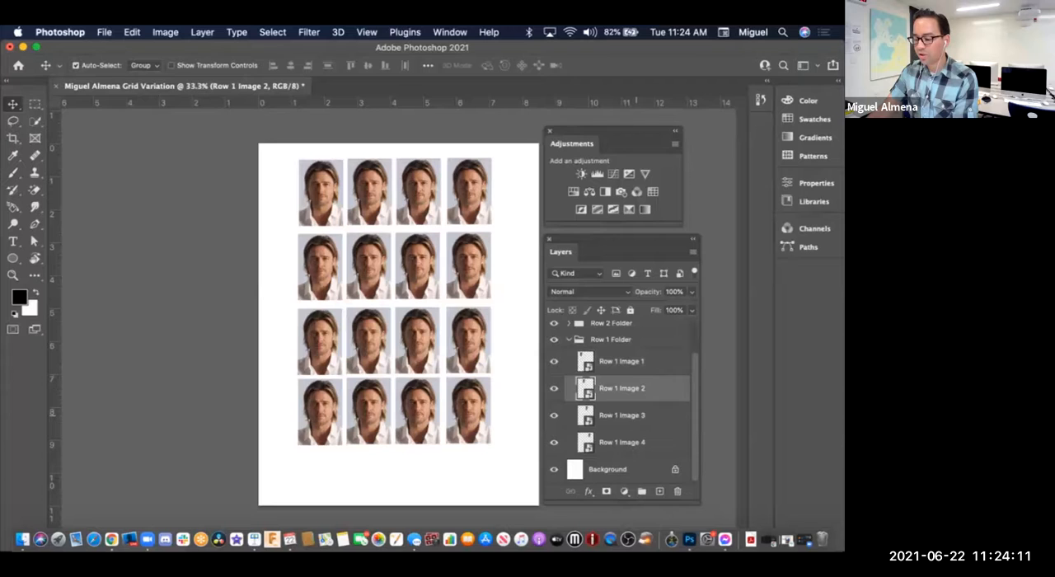
left_click(636, 415)
left_click(634, 442)
left_click(631, 360)
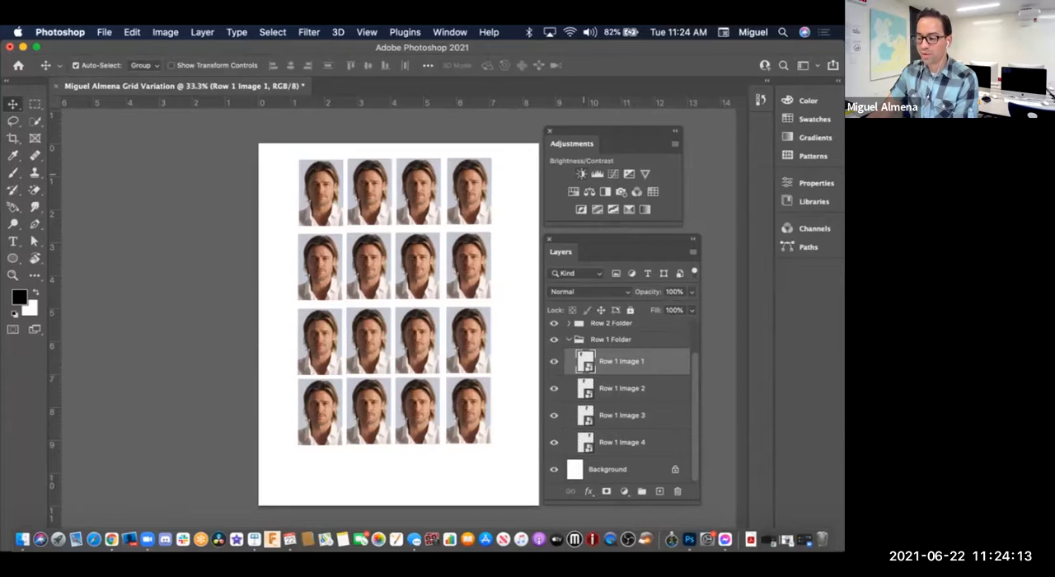
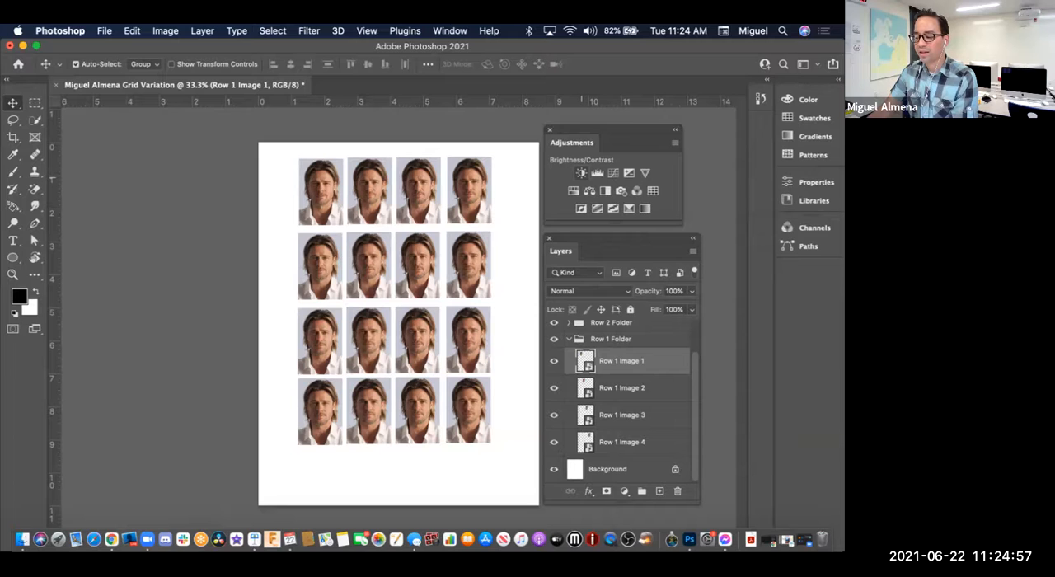
Step: Add a Brightness/Contrast adjustment above Row 1 Image 1, and float Layers on one side of the page with Adjustments above an undocked Properties panel opposite
left_click(581, 172)
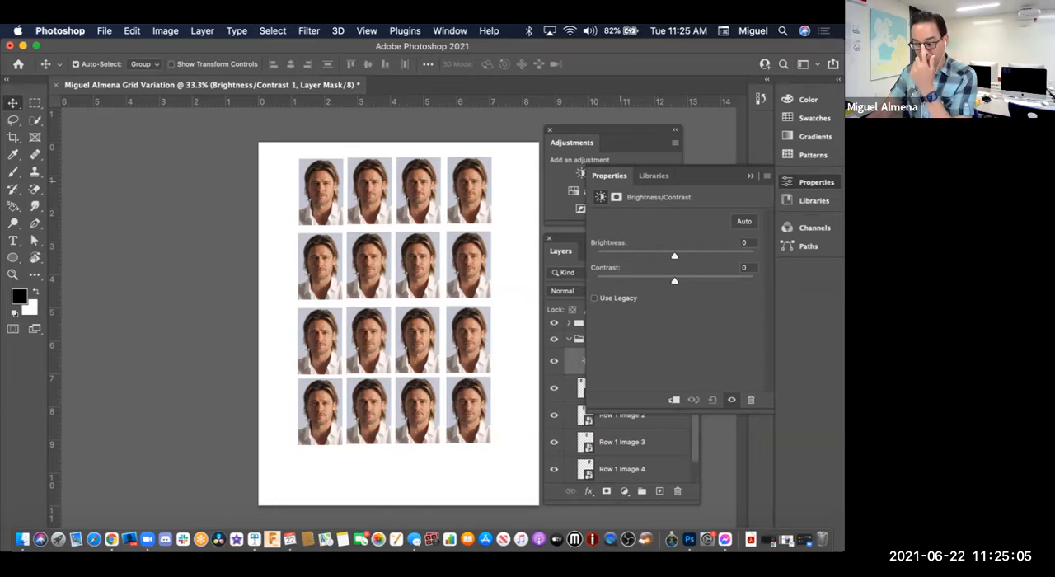
left_click_drag(571, 141, 138, 156)
left_click_drag(564, 251, 109, 256)
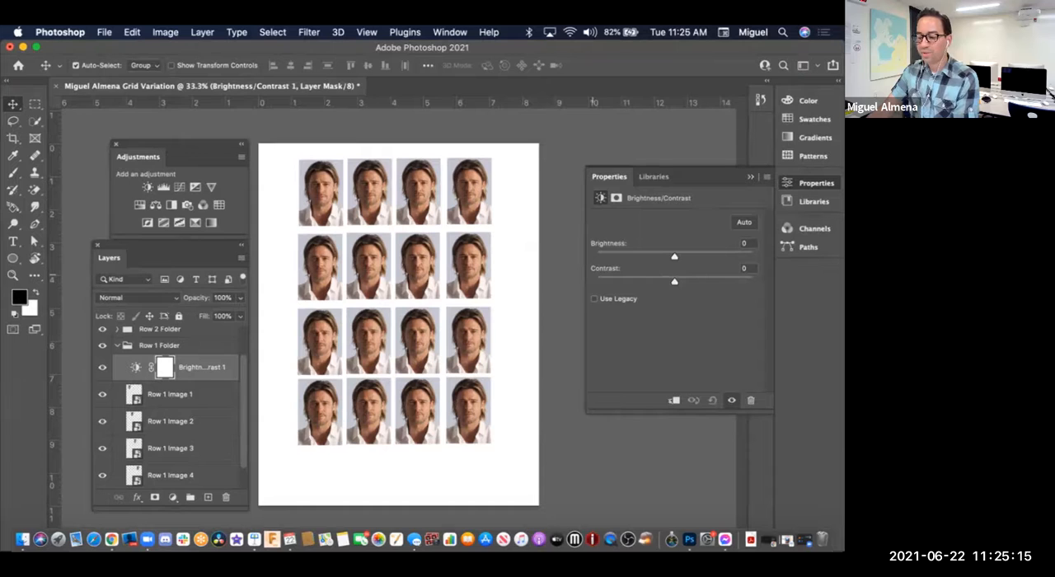
left_click_drag(169, 143, 597, 68)
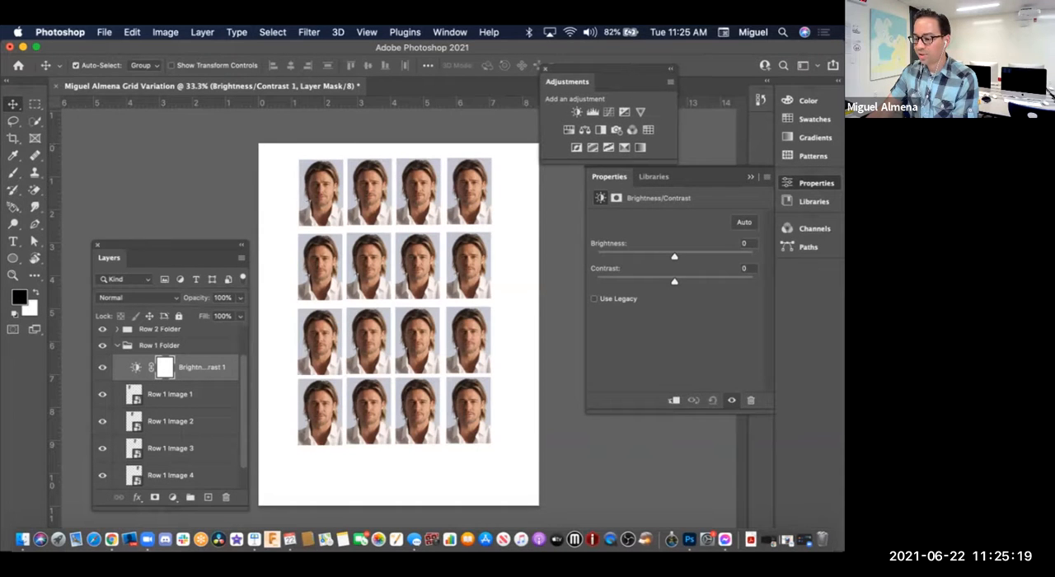
left_click_drag(609, 177, 570, 247)
left_click(750, 176)
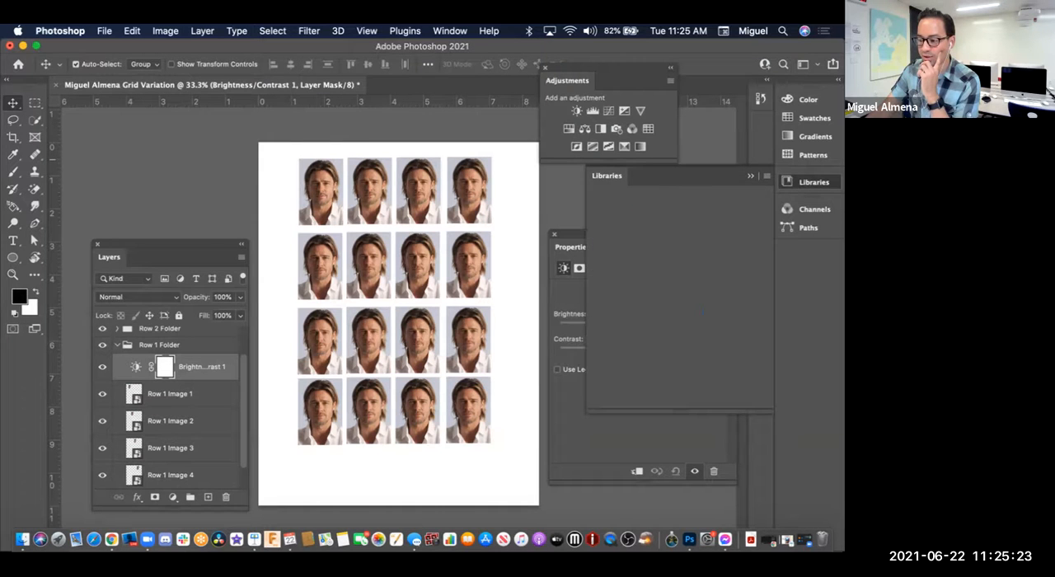
left_click_drag(606, 68, 614, 126)
left_click_drag(627, 234, 626, 233)
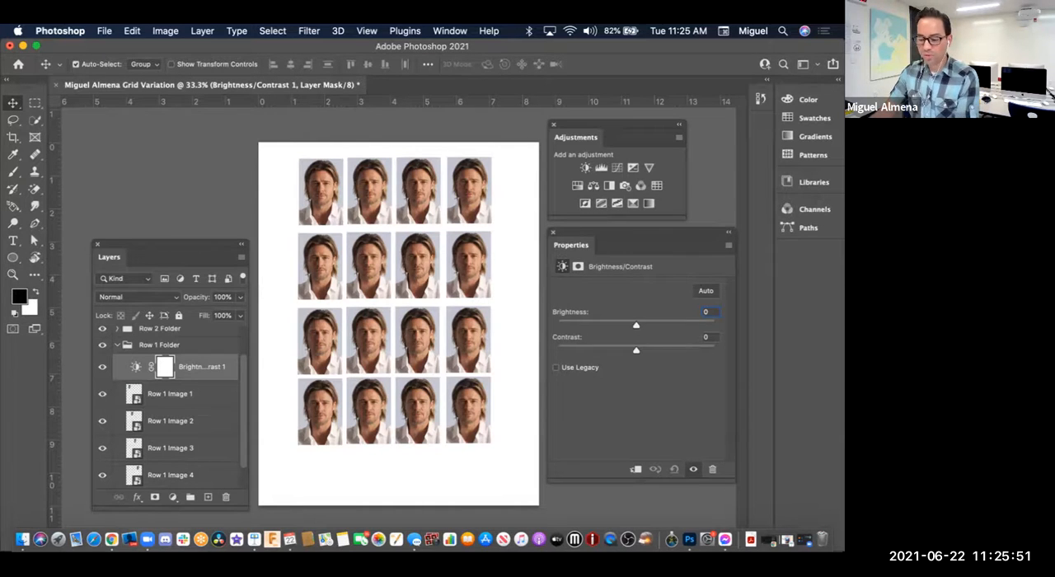
key("super+Tab")
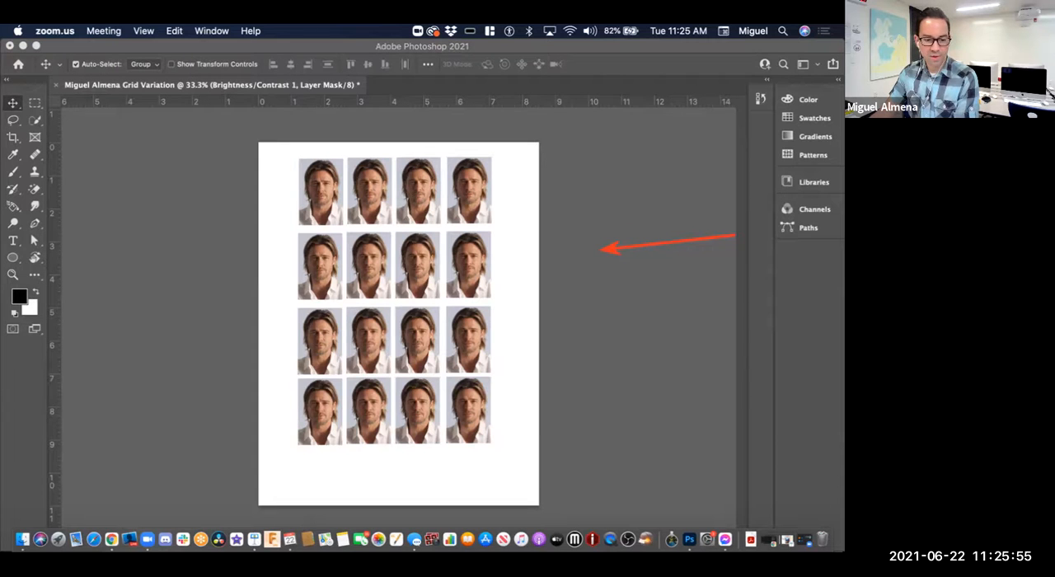
key("super+Tab")
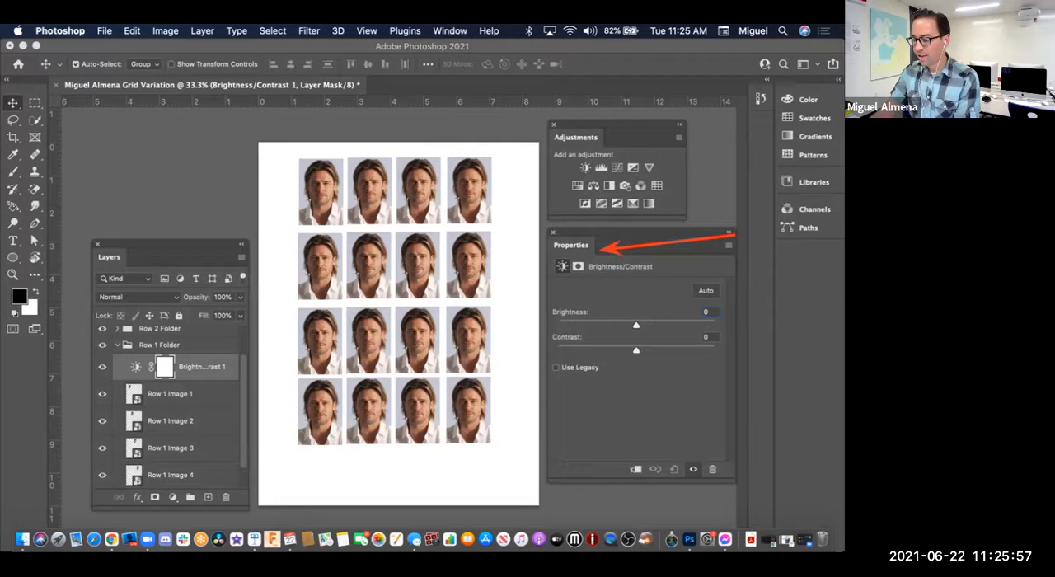
mouse_move(574, 234)
left_mouse_down()
mouse_move(574, 218)
mouse_move(574, 235)
left_mouse_up()
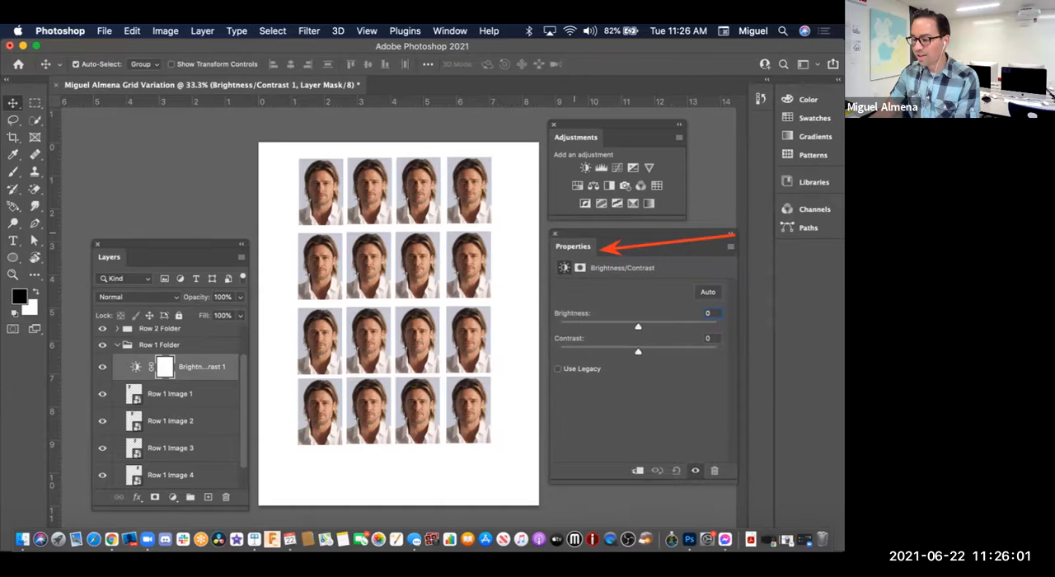
left_click_drag(604, 125, 603, 120)
left_click_drag(587, 234, 586, 228)
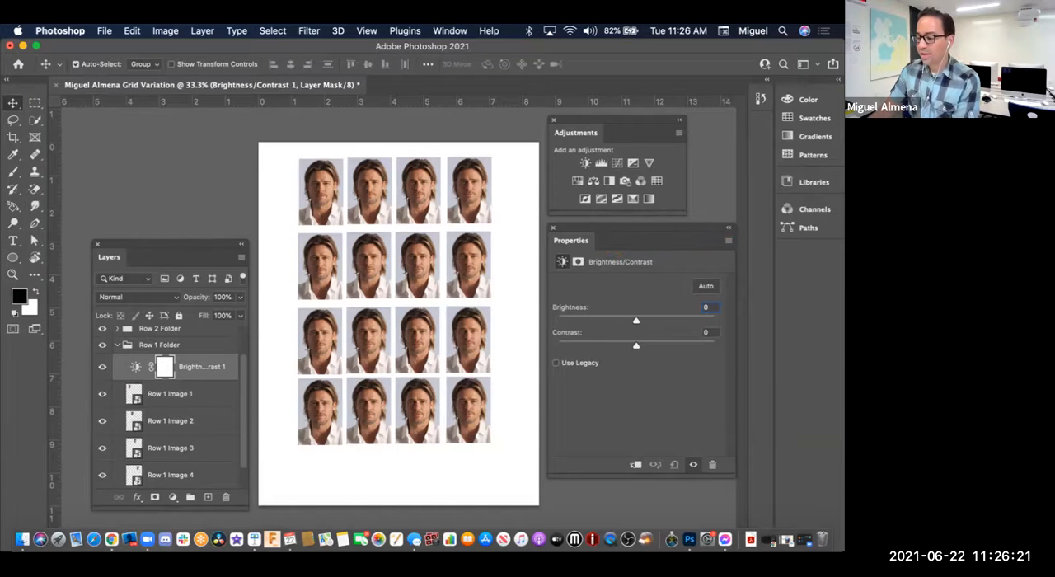
Step: Set the adjustment's Brightness to 78, and widen the Layers panel and place it over the page just below the first row of headshots
left_click_drag(635, 320, 676, 320)
left_click_drag(173, 256, 173, 162)
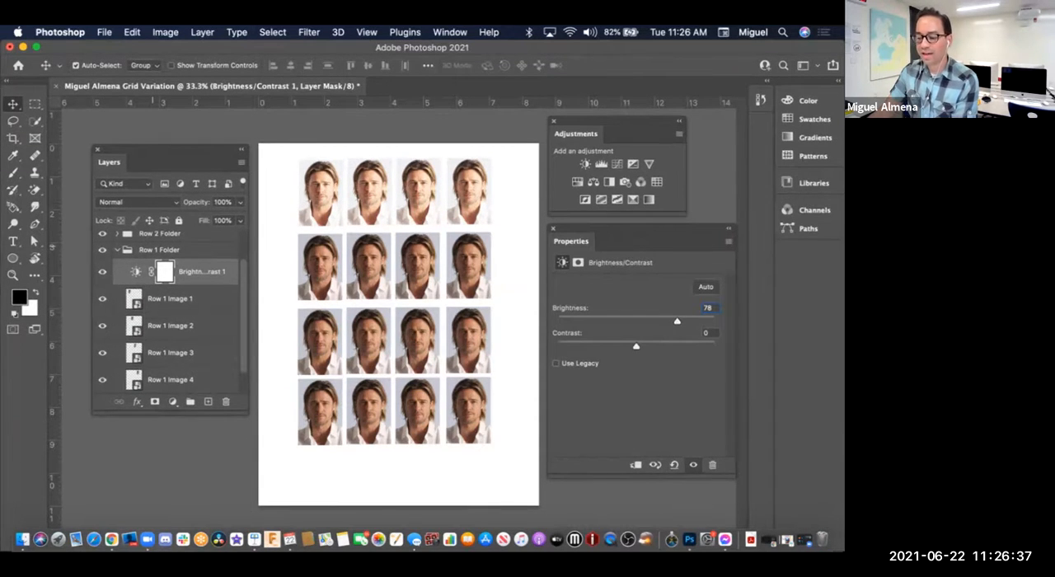
left_click_drag(173, 162, 449, 157)
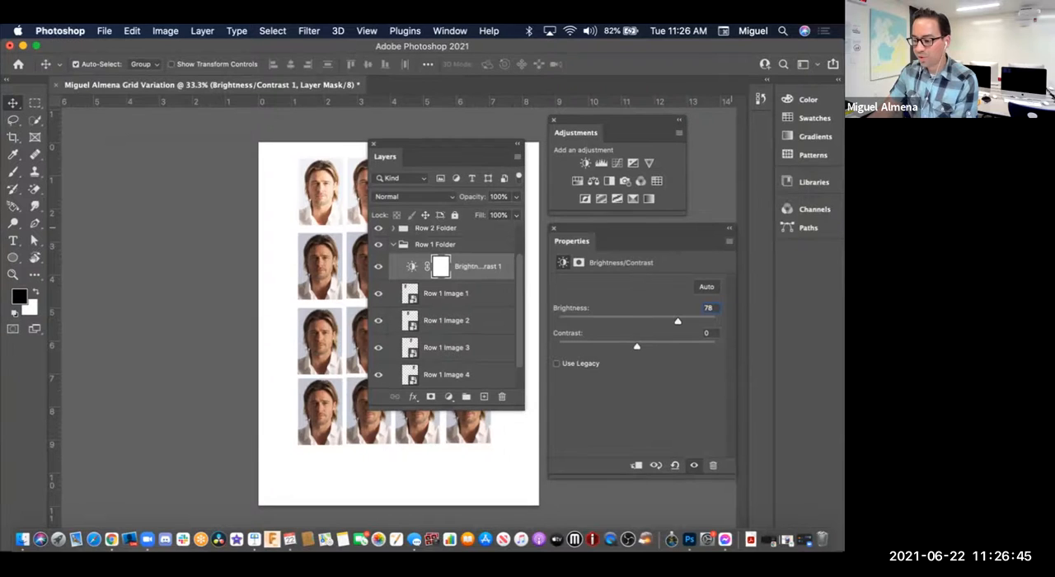
left_click_drag(445, 156, 347, 145)
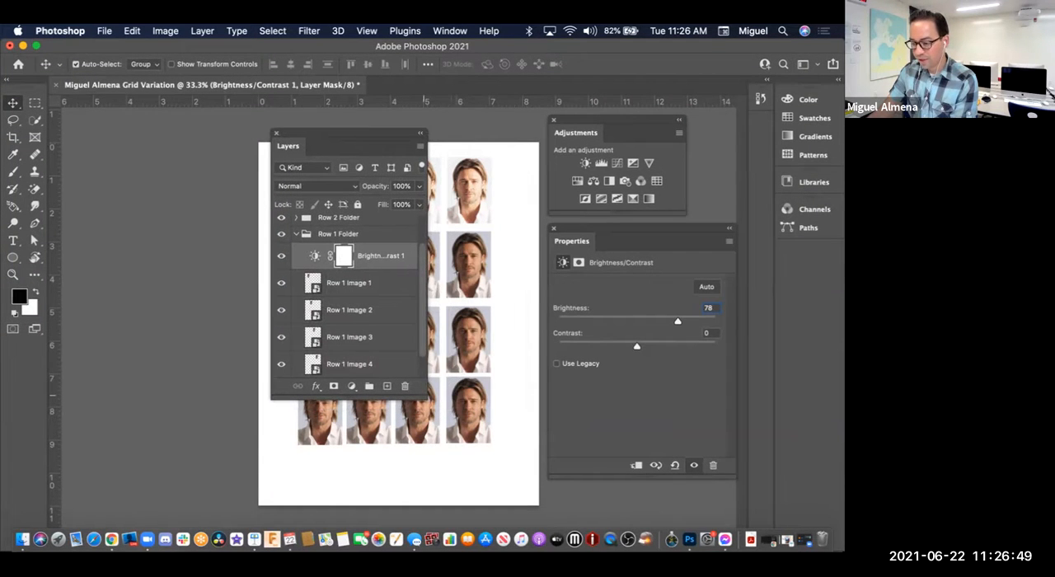
left_click_drag(427, 399, 536, 420)
left_click_drag(411, 135, 408, 233)
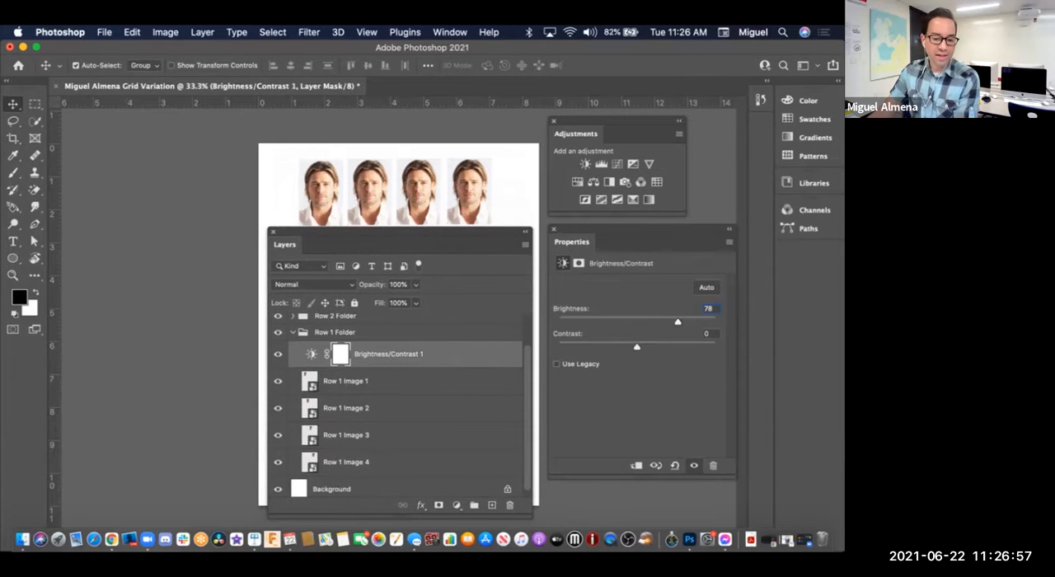
Step: Compare the first row of headshots with and without the Brightness/Contrast adjustment by toggling that layer's visibility several times
left_click(379, 380)
left_click(369, 356)
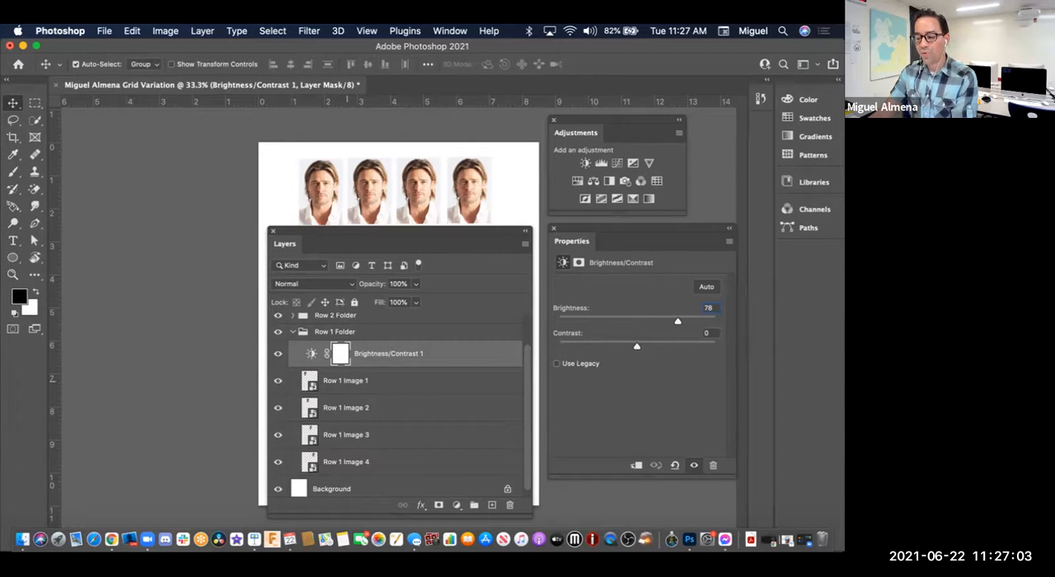
left_click(278, 353)
left_click(277, 352)
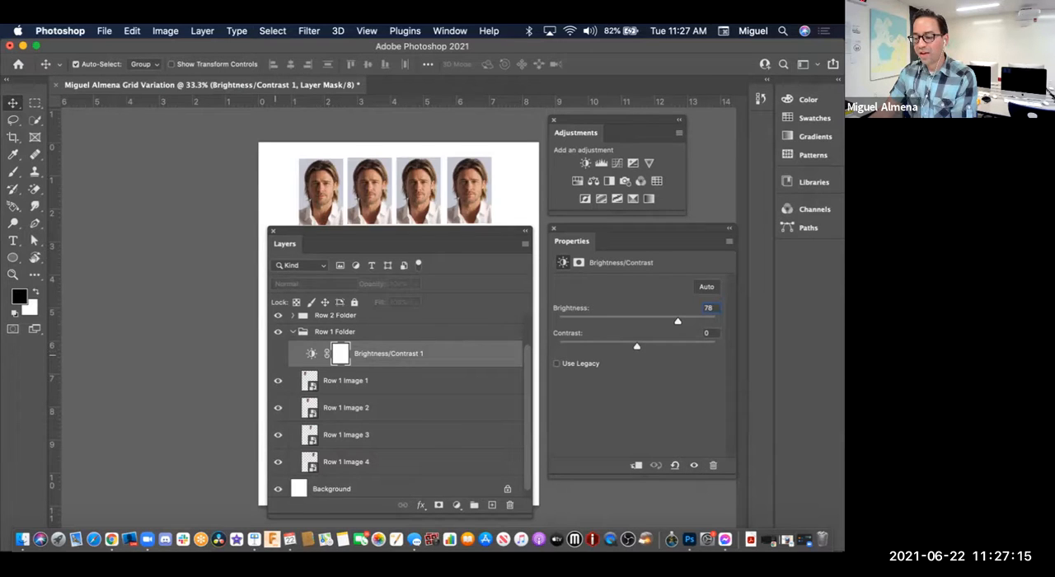
left_click(277, 354)
left_click(278, 354)
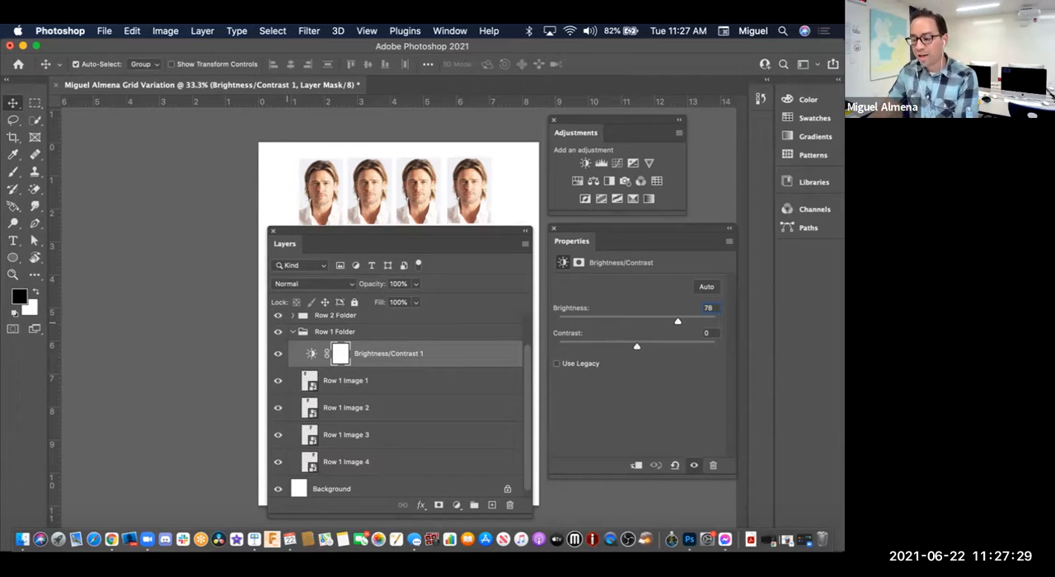
left_click(278, 353)
left_click(278, 353)
left_click(278, 352)
left_click(278, 353)
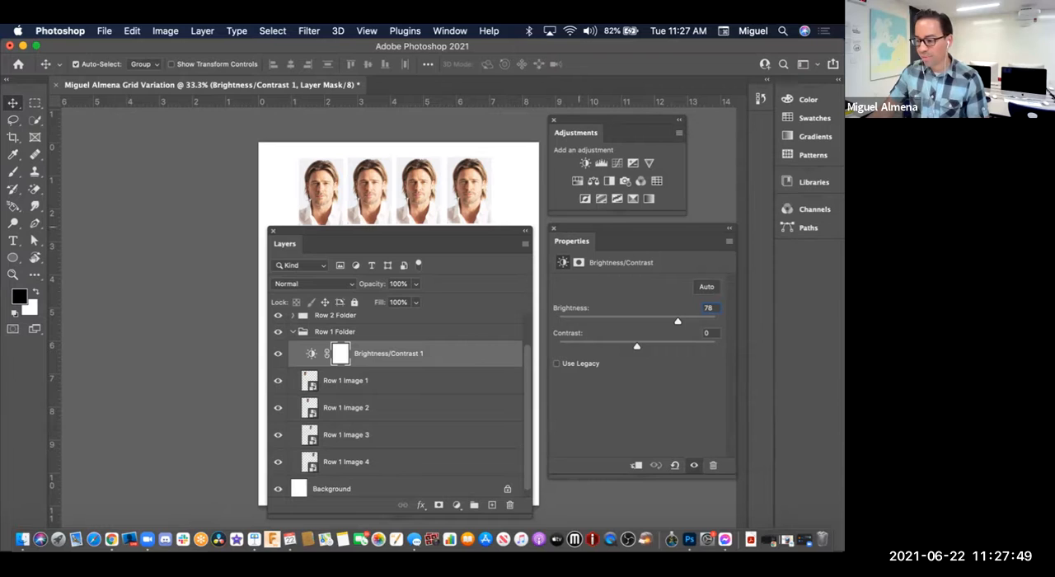
Step: Clip the Brightness/Contrast adjustment to Row 1 Image 1, switching the clipping off and on repeatedly to compare its effect
left_click_drag(579, 228, 579, 220)
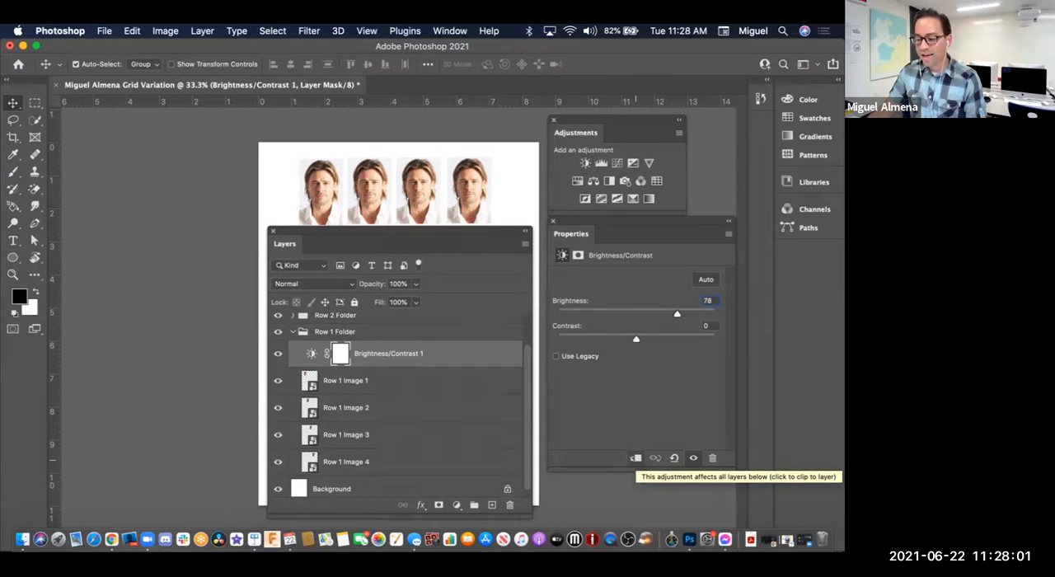
left_click(635, 458)
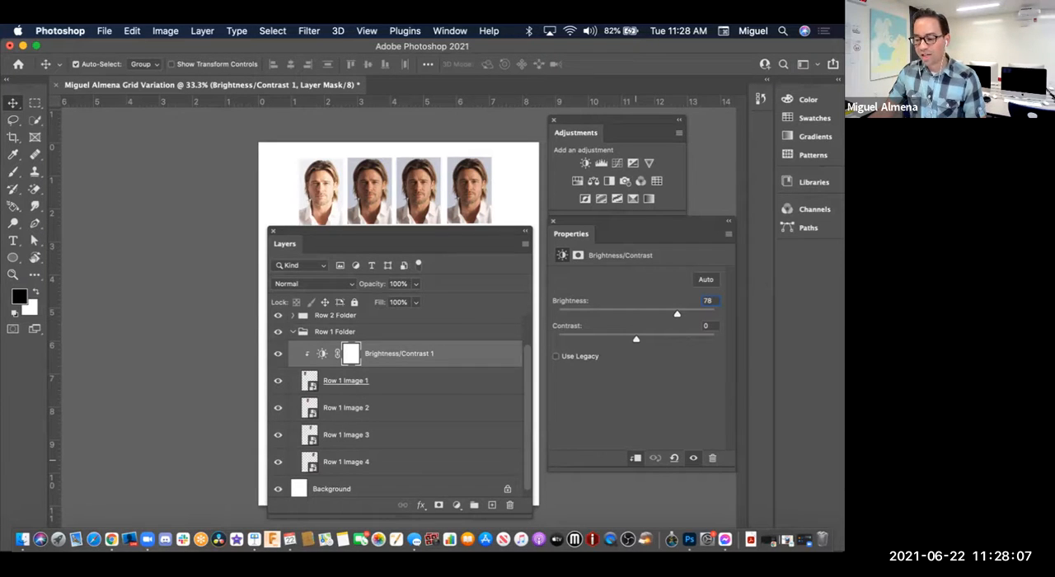
left_click(635, 458)
left_click(636, 458)
left_click(635, 458)
left_click(635, 459)
left_click(635, 458)
left_click(635, 458)
left_click(636, 458)
left_click(635, 458)
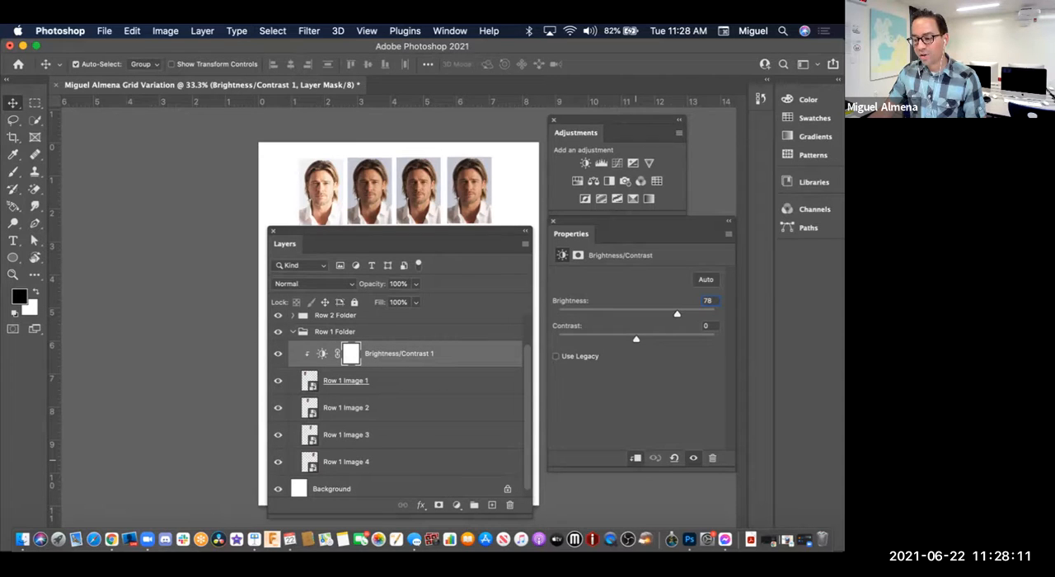
left_click(635, 458)
left_click(635, 458)
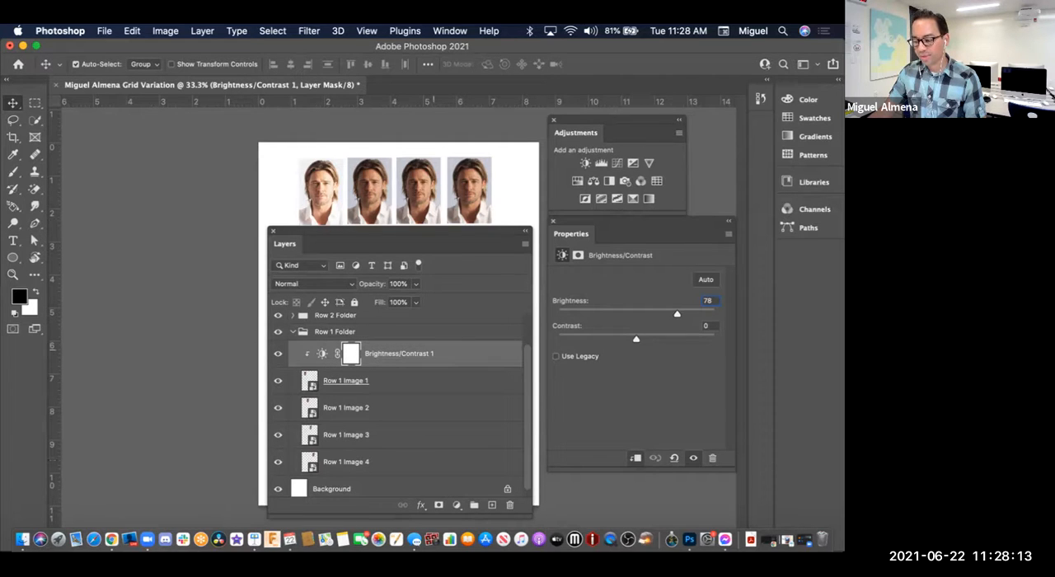
Step: Release and reapply the adjustment's clipping mask on Row 1 Image 1, and set its Brightness to 76 and Contrast to 8
key("alt+super+g")
right_click(454, 351)
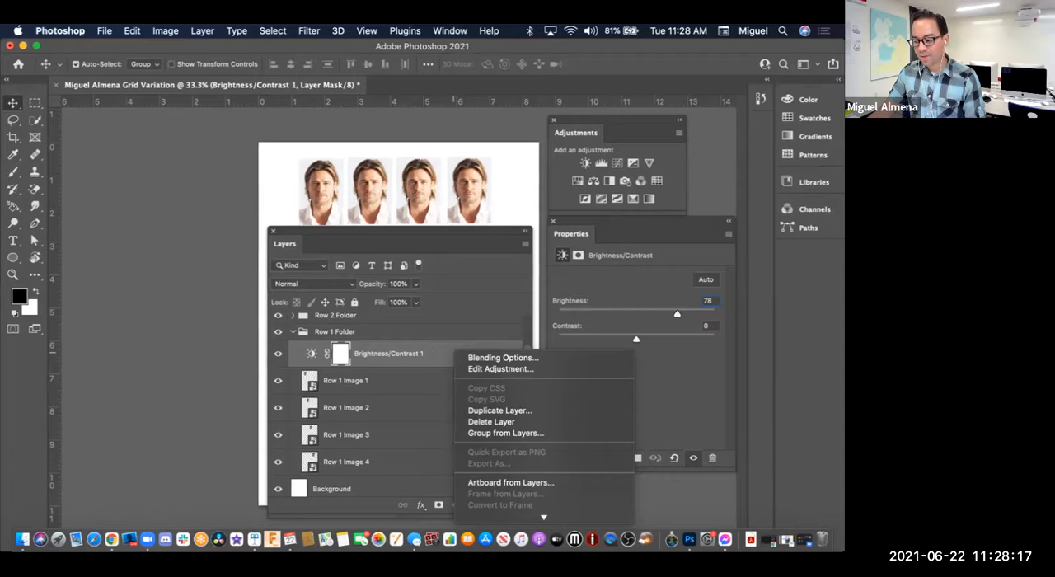
scroll(543, 412, "down", 3)
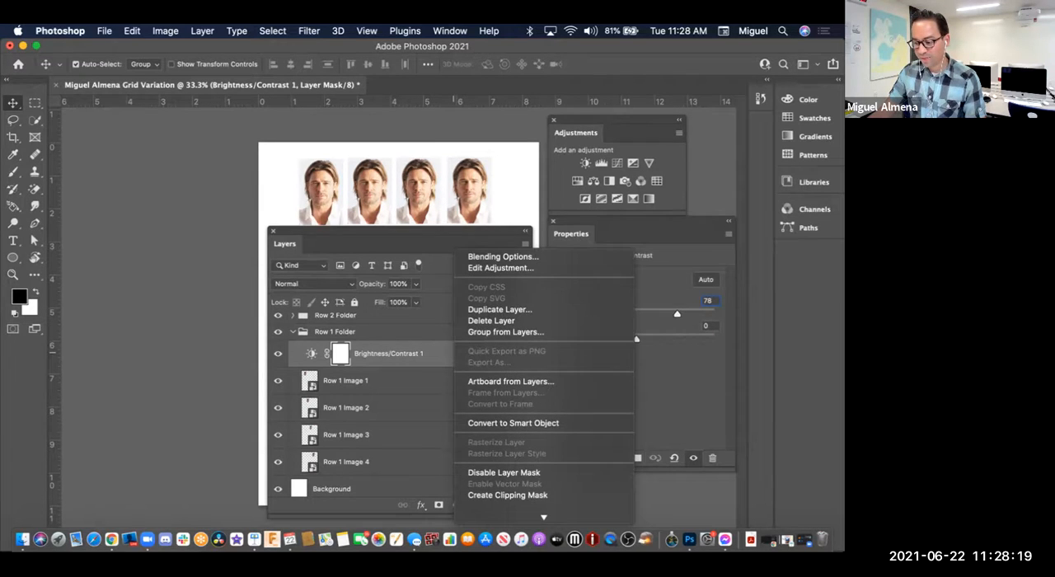
scroll(544, 405, "down", 3)
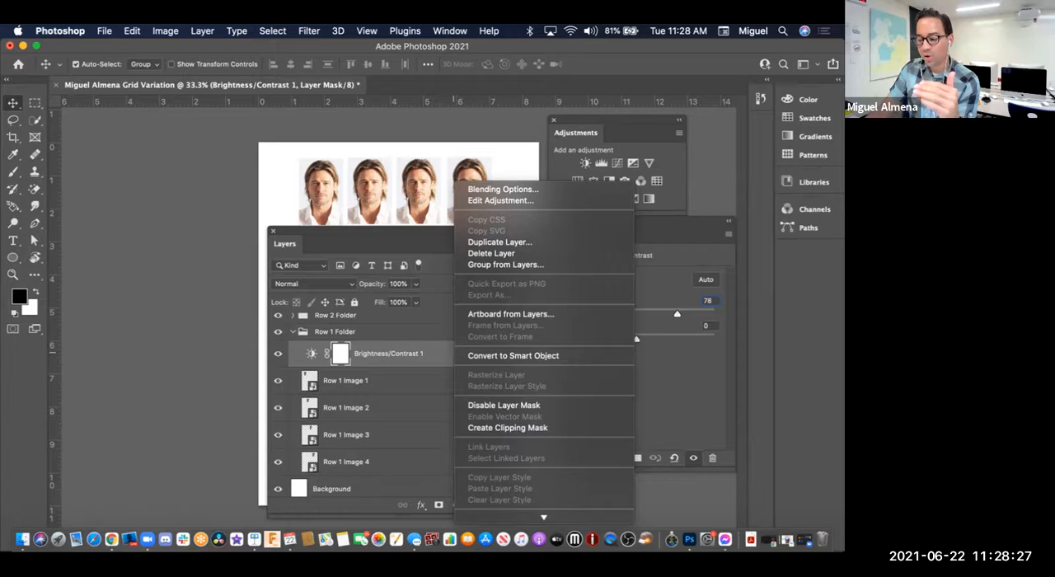
key("Escape")
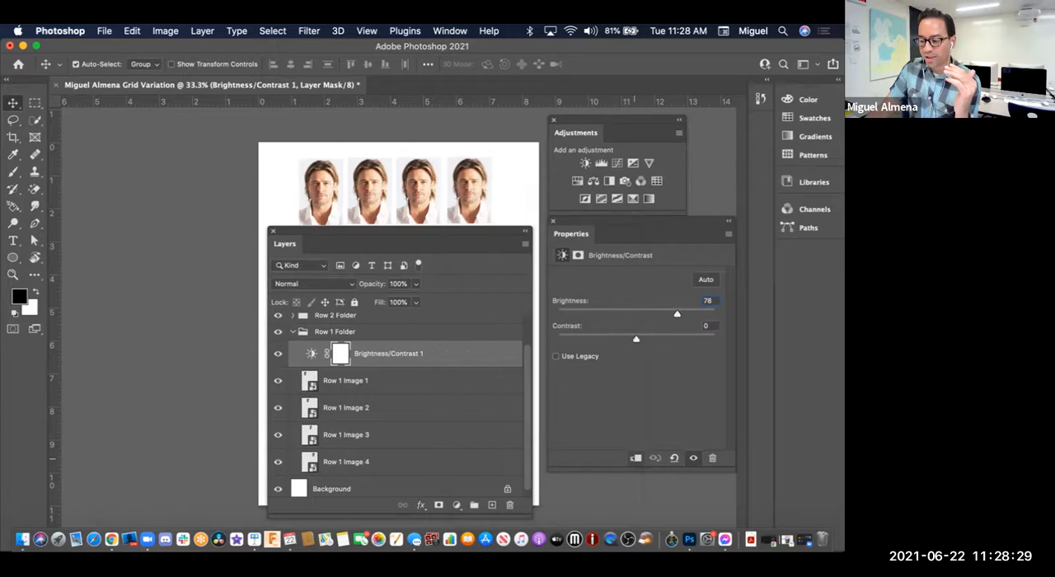
key("super+alt+g")
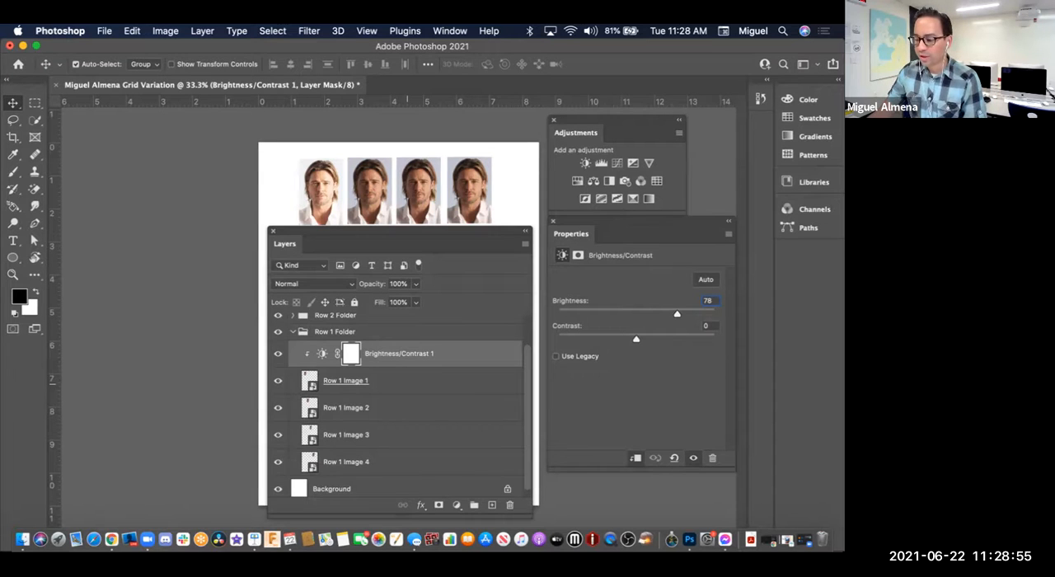
left_click_drag(636, 339, 676, 315)
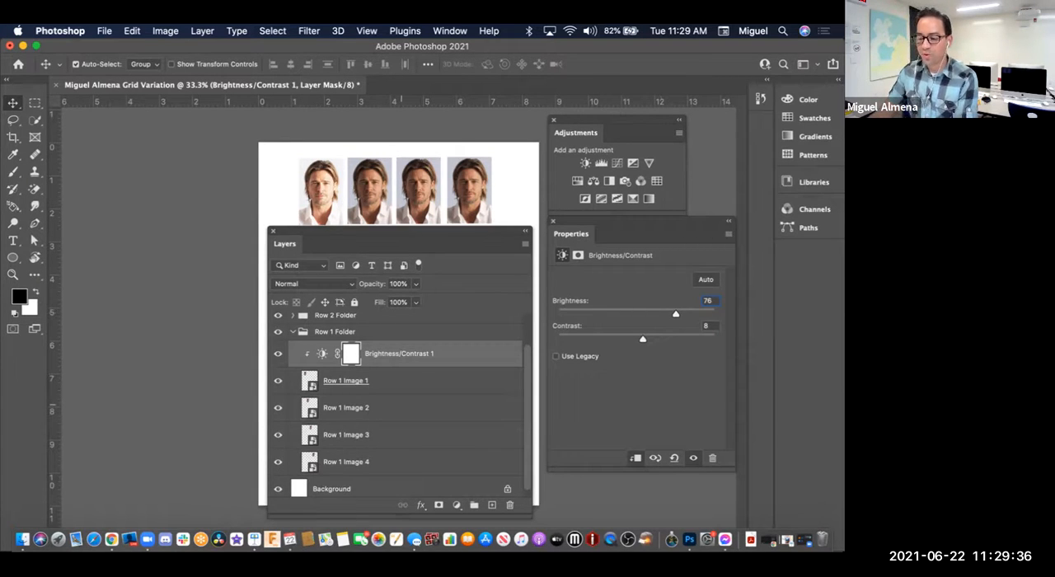
Step: Add a Levels adjustment clipped to Row 1 Image 2 with input levels of 13, 0.73 and 158
left_click(400, 410)
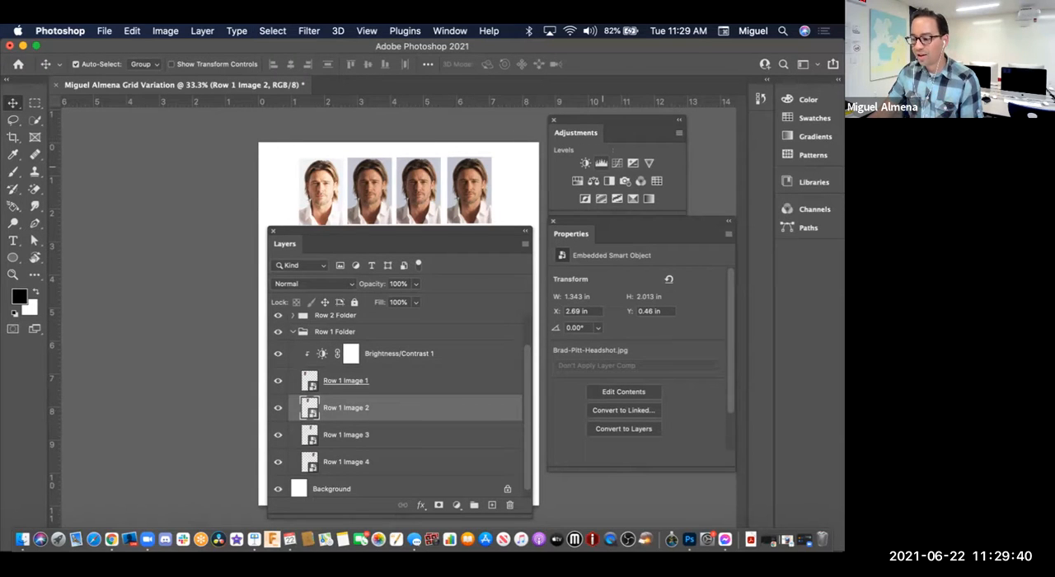
left_click(601, 163)
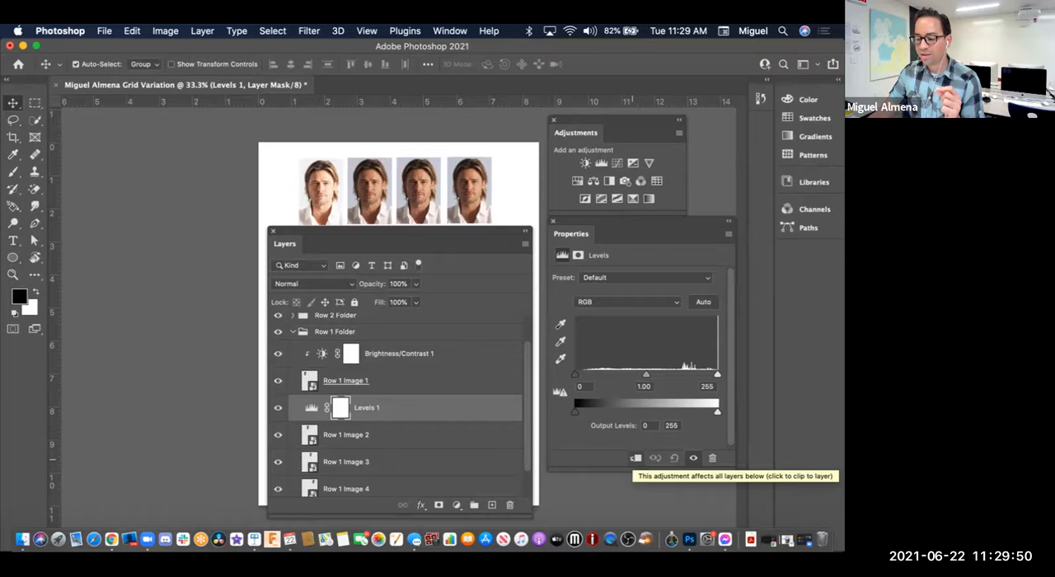
left_click(635, 458)
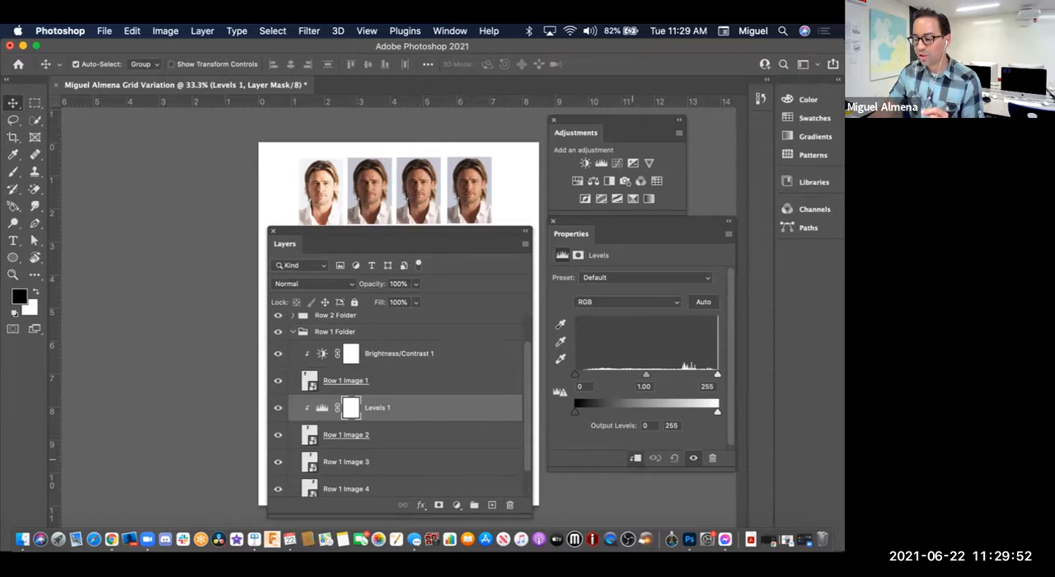
mouse_move(646, 373)
left_mouse_down()
mouse_move(605, 373)
mouse_move(704, 374)
mouse_move(619, 373)
mouse_move(676, 373)
mouse_move(663, 373)
left_mouse_up()
mouse_move(575, 373)
left_mouse_down()
mouse_move(605, 373)
mouse_move(581, 373)
left_mouse_up()
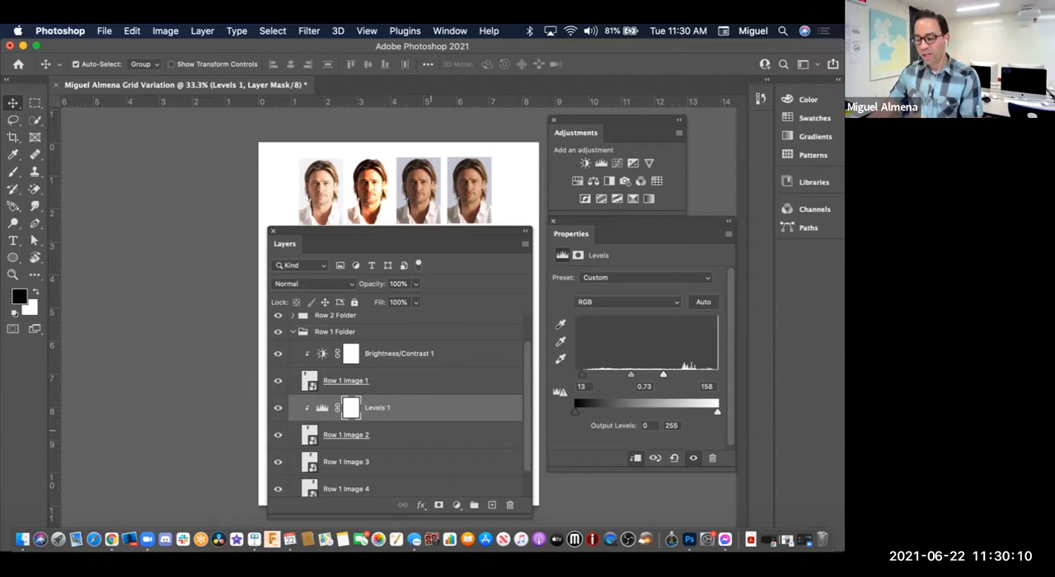
Step: Add a Color Balance adjustment clipped to Row 1 Image 3 and set its midtones Cyan/Red value to +77
scroll(400, 404, "down", 1)
left_click(413, 456)
scroll(404, 404, "down", 2)
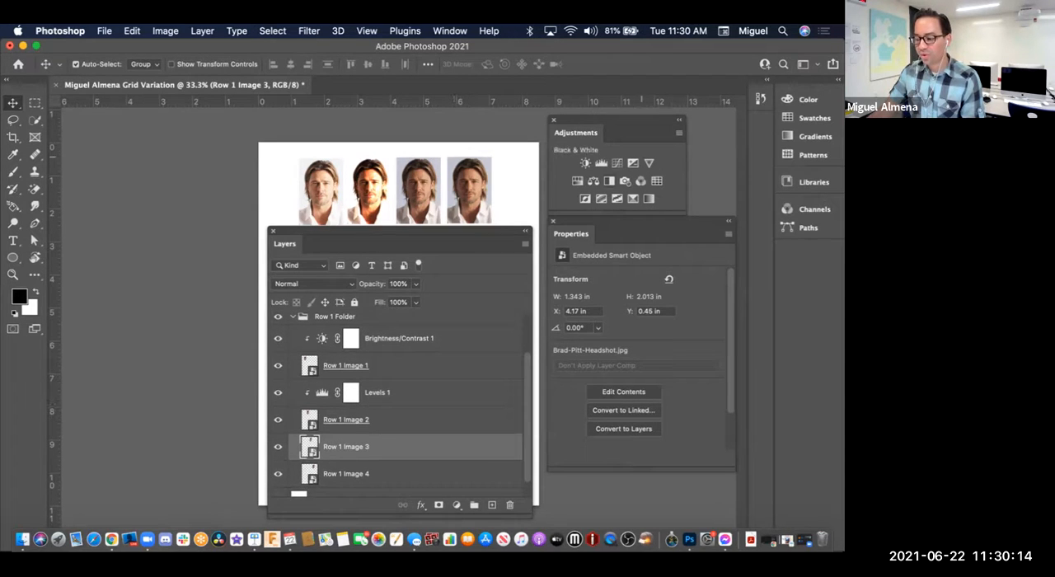
left_click(592, 180)
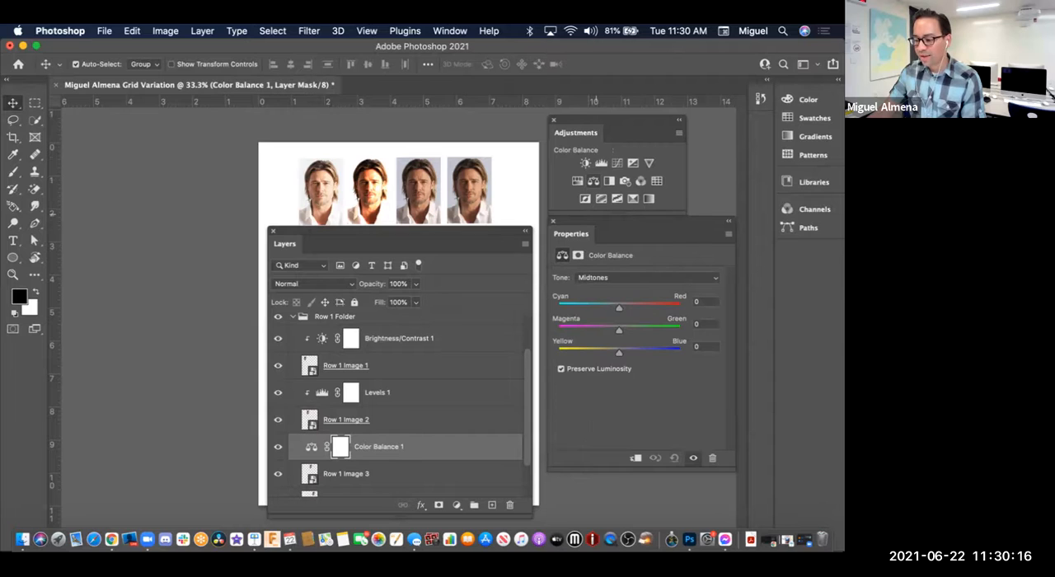
mouse_move(619, 307)
left_mouse_down()
mouse_move(679, 308)
mouse_move(558, 308)
mouse_move(680, 307)
mouse_move(557, 307)
mouse_move(680, 307)
mouse_move(581, 307)
mouse_move(666, 307)
left_mouse_up()
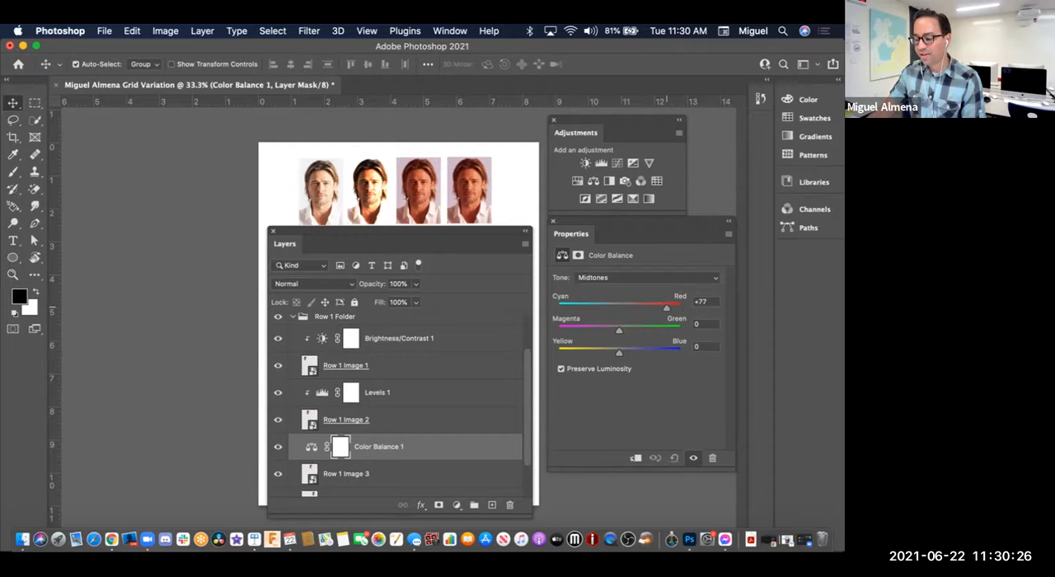
left_click(634, 458)
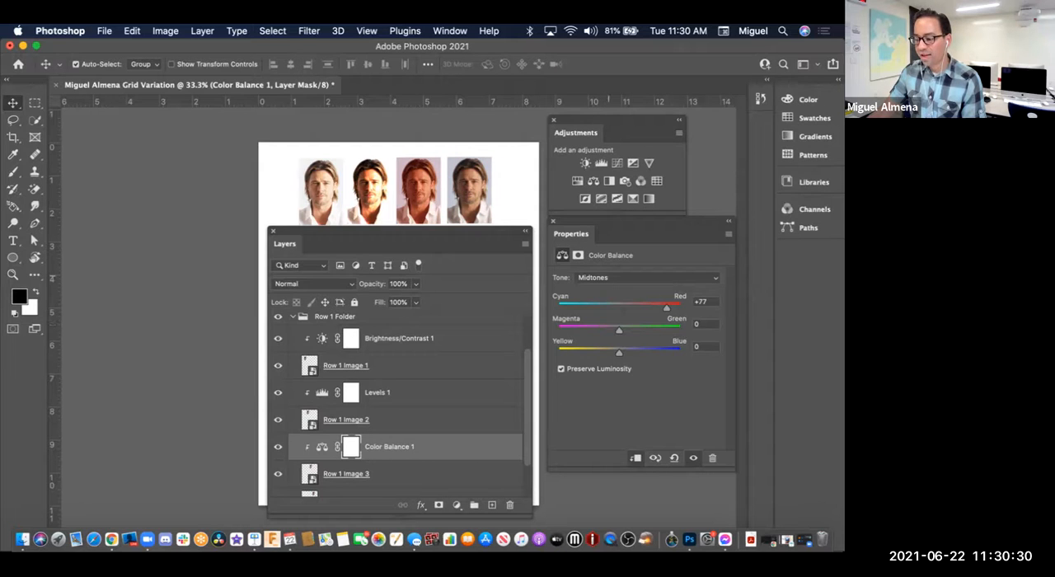
Step: Set the Color Balance shadows of Row 1 Image 3 to Cyan/Red -83, Magenta/Green -23 and Yellow/Blue +57
left_click(647, 277)
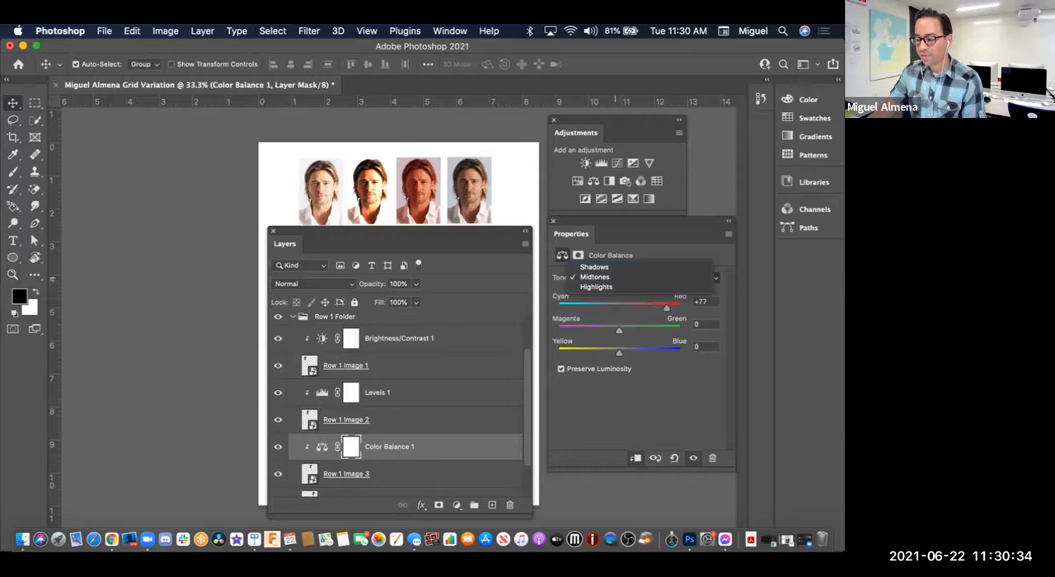
left_click(593, 267)
left_click_drag(621, 353, 650, 353)
left_click_drag(619, 308, 567, 309)
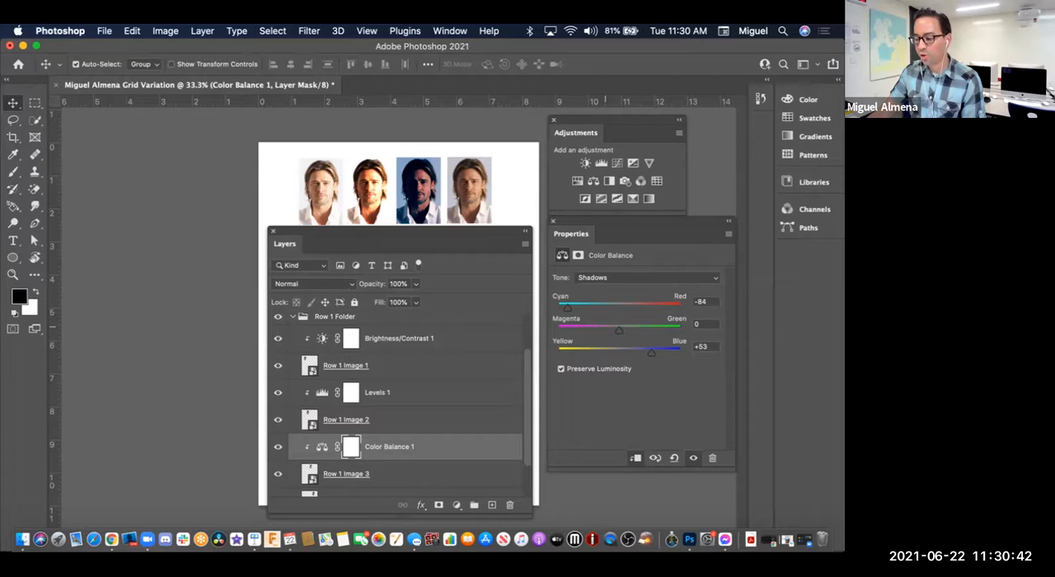
mouse_move(651, 351)
left_mouse_down()
mouse_move(624, 351)
mouse_move(643, 351)
mouse_move(590, 331)
mouse_move(649, 329)
mouse_move(604, 329)
mouse_move(653, 352)
left_mouse_up()
mouse_move(568, 308)
left_mouse_down()
mouse_move(577, 307)
mouse_move(569, 307)
left_mouse_up()
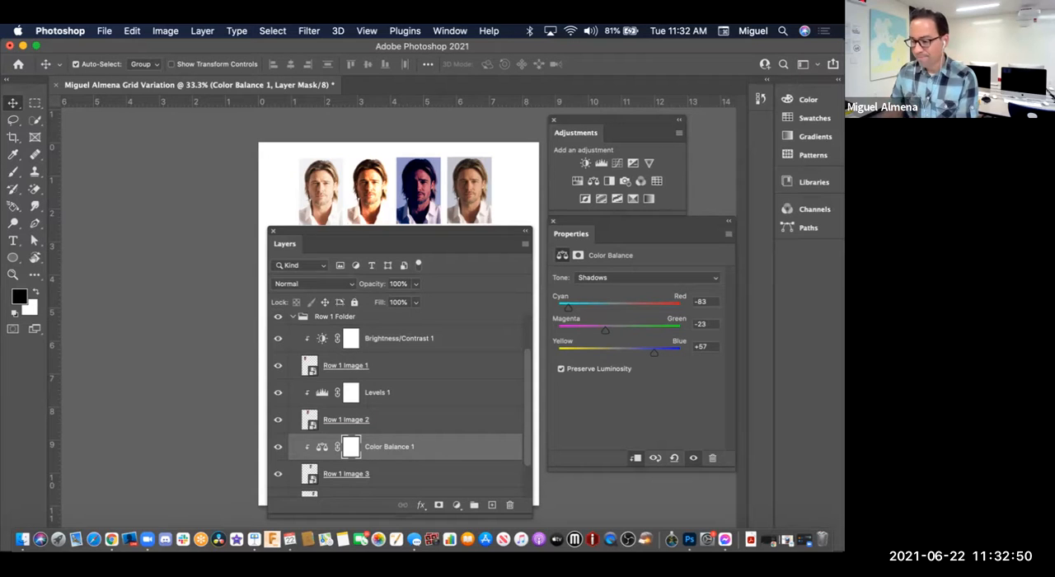
Step: Select the Row 1 Image 4 layer in the Row 1 Folder
scroll(399, 404, "down", 3)
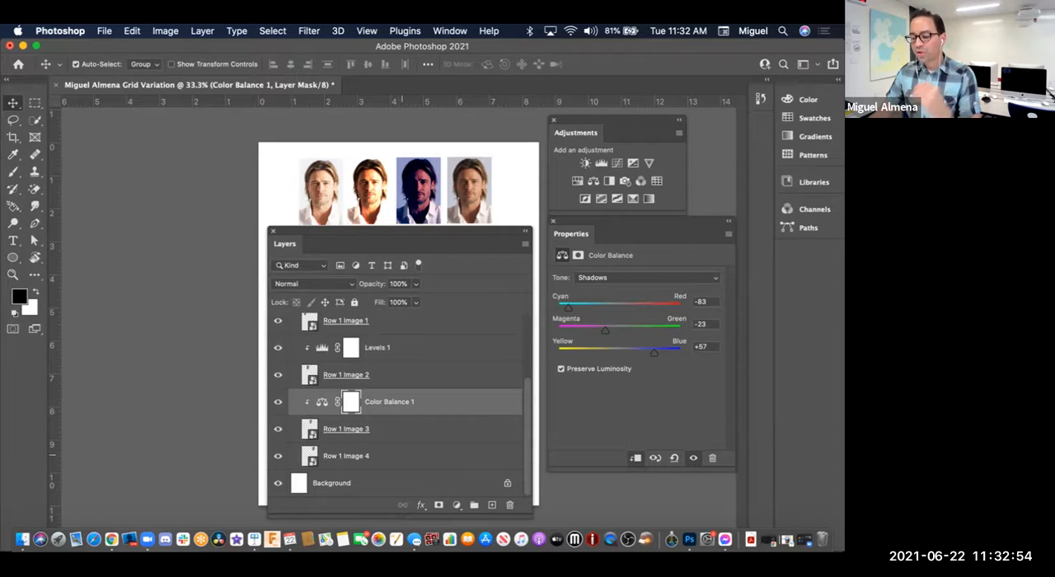
left_click(402, 454)
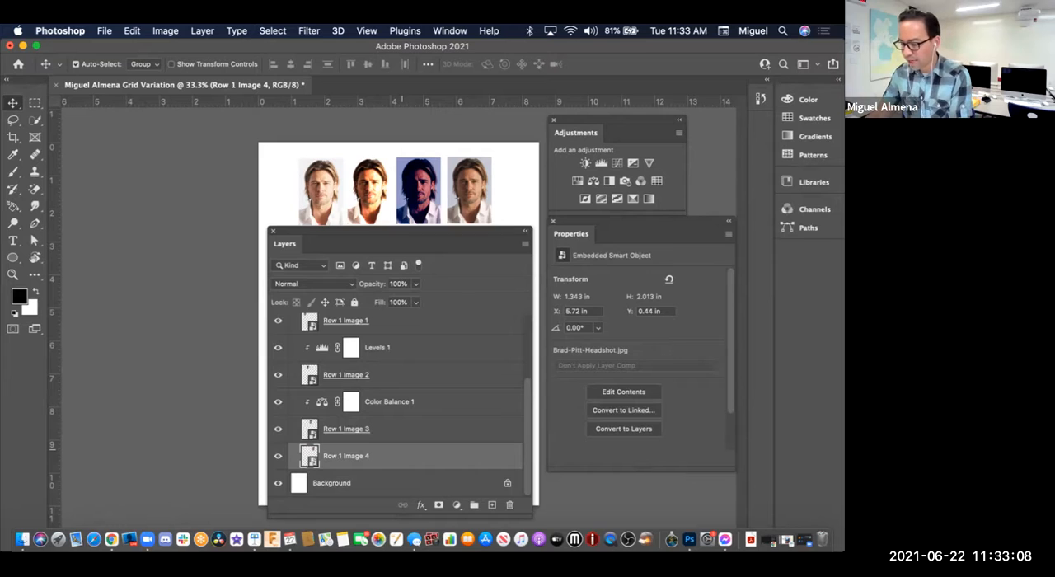
scroll(433, 409, "up", 5)
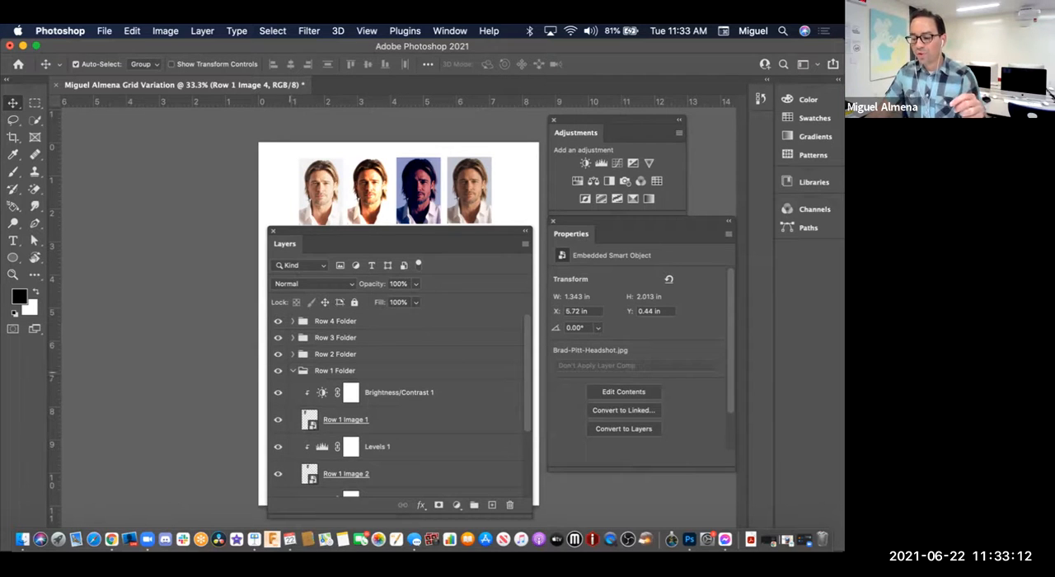
Step: Collapse the Row 1 Folder group and rename it "Row 1 Folder - Adjustments"
left_click(376, 371)
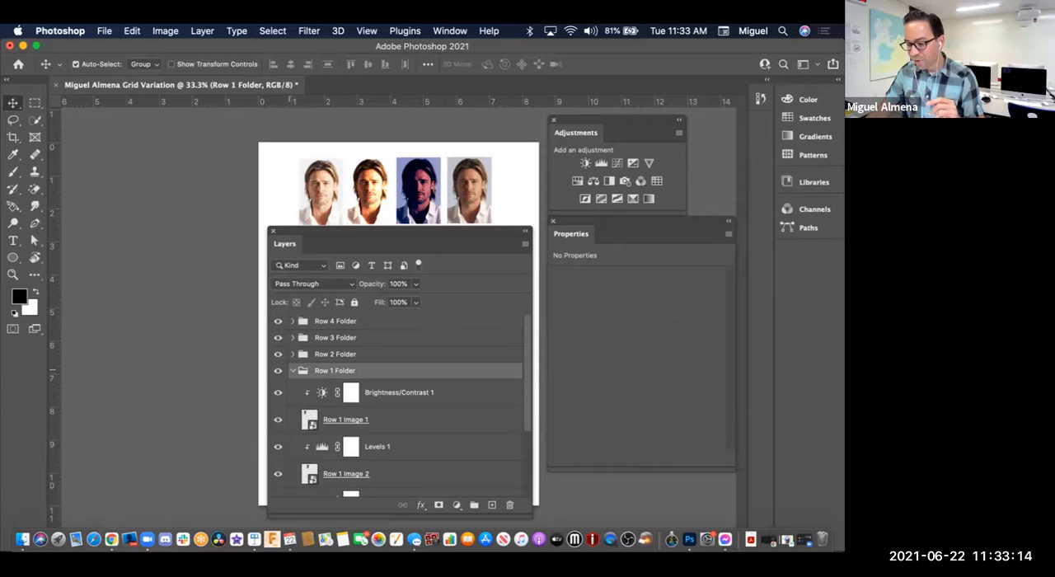
left_click(293, 369)
double_click(346, 370)
key("Right")
type("- A")
key("Return")
type("djustments")
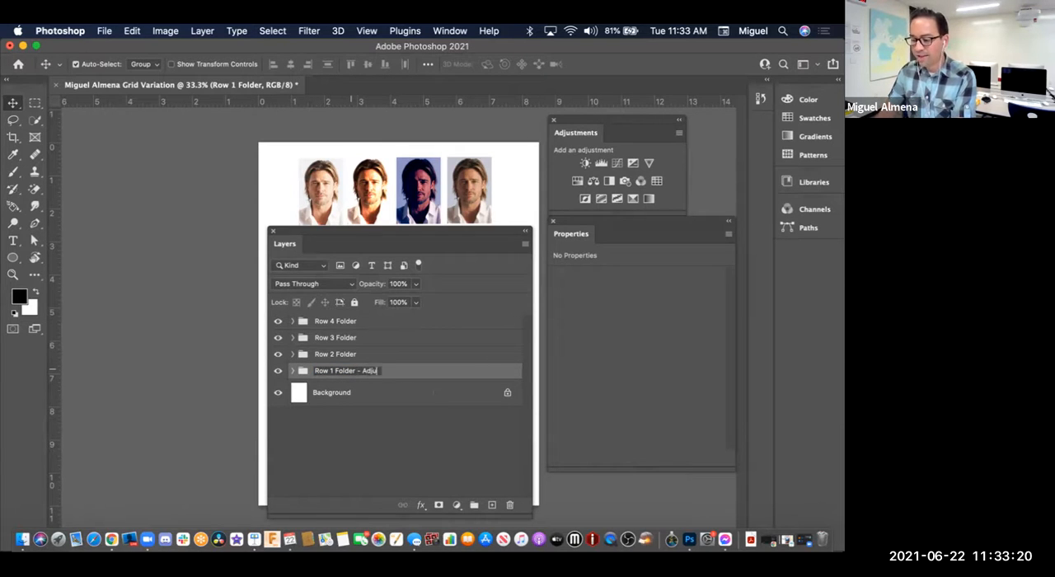
key("Return")
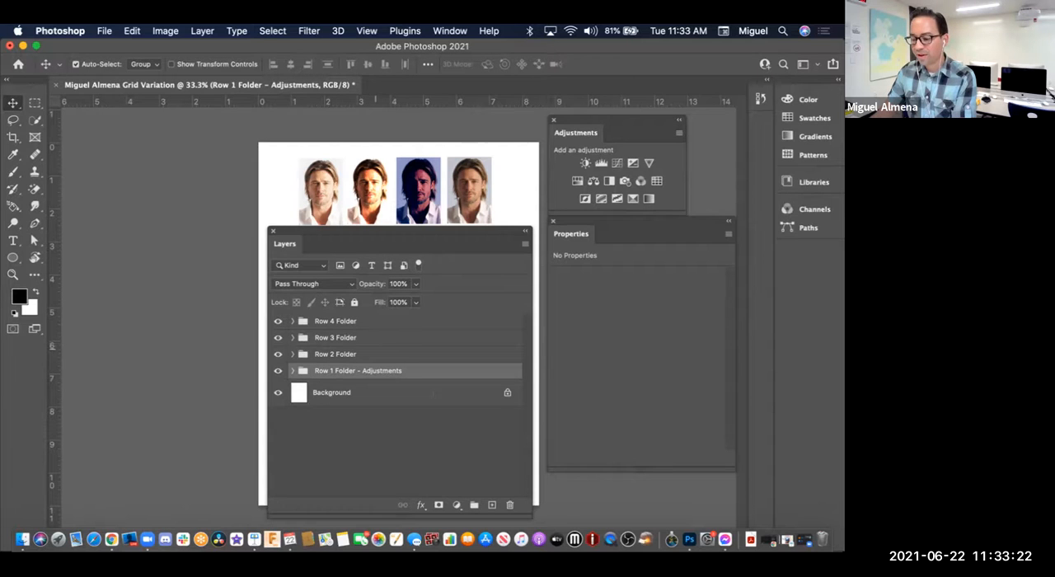
left_click(369, 354)
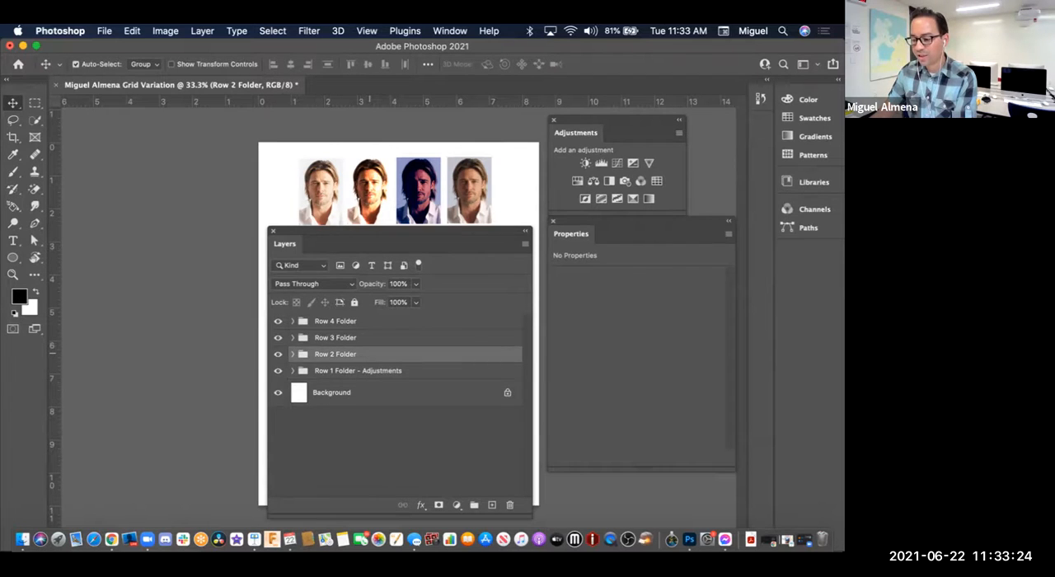
double_click(369, 354)
left_click(369, 354)
left_click(784, 190)
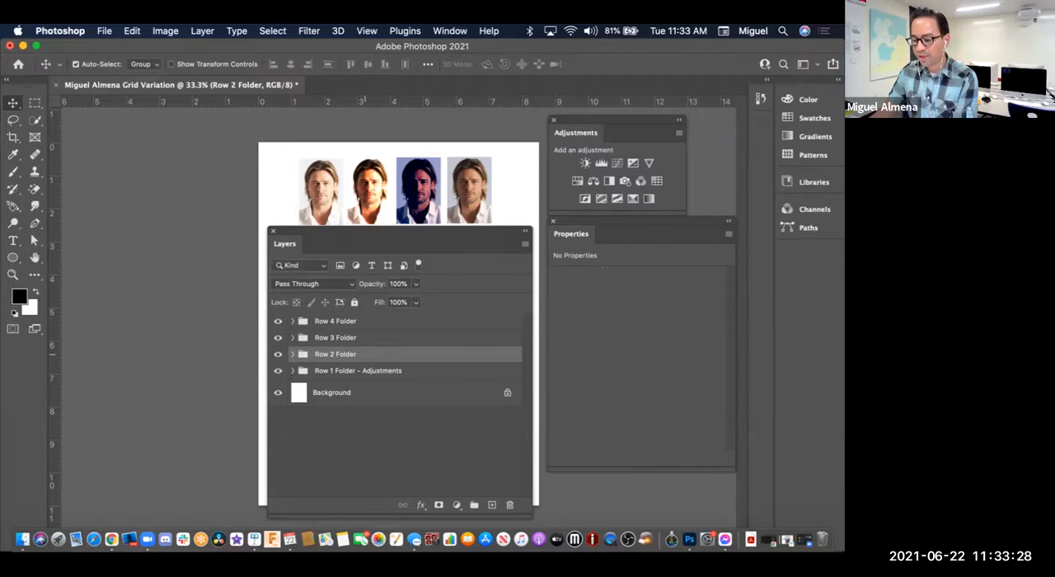
double_click(364, 355)
left_click(351, 355)
left_click(784, 190)
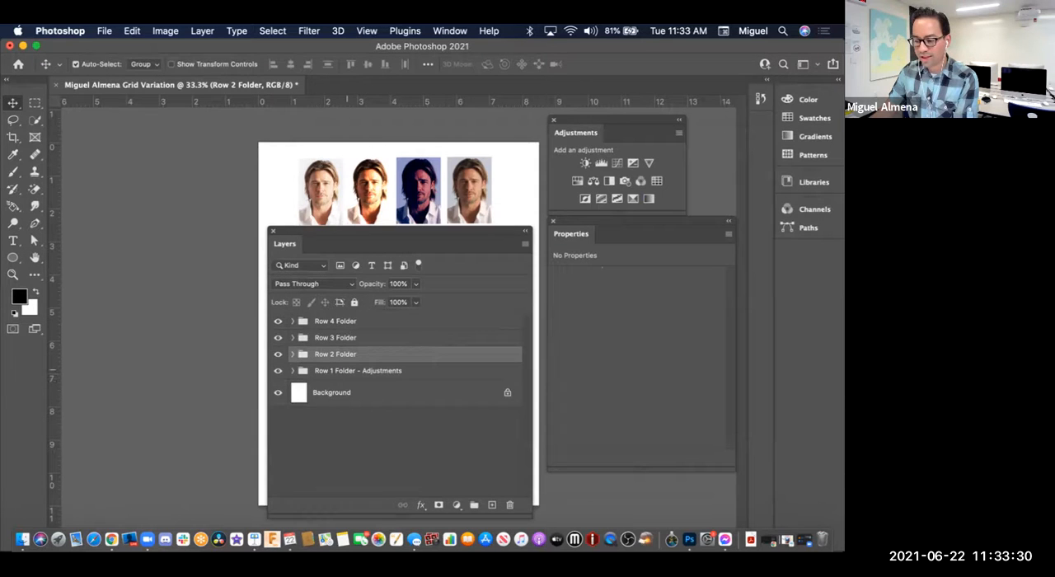
Step: Rename the Row 2 Folder group as "Row 2 Folder - Adjustments"
double_click(344, 353)
key("Right")
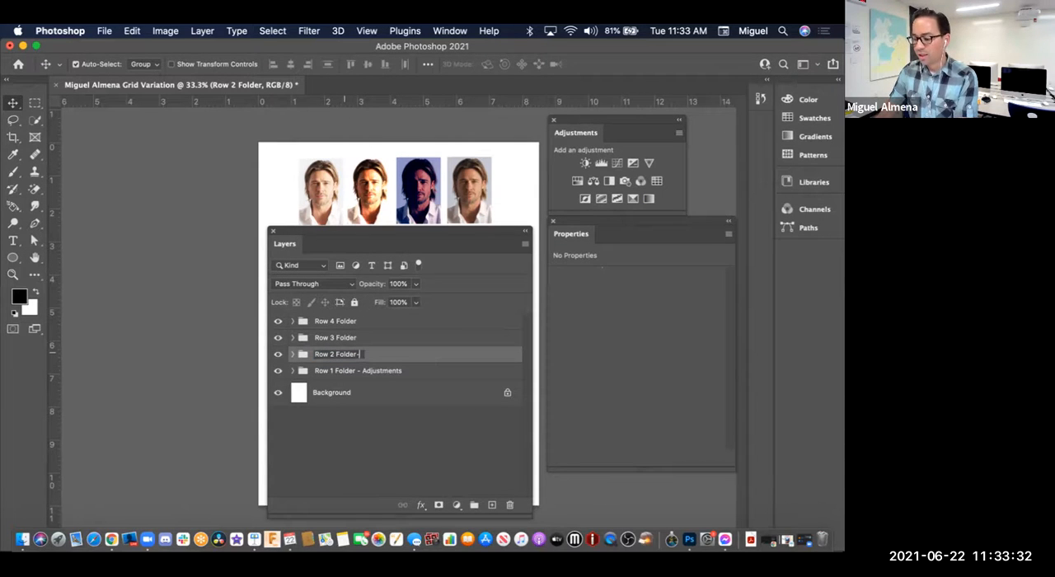
key("BackSpace")
type("- A")
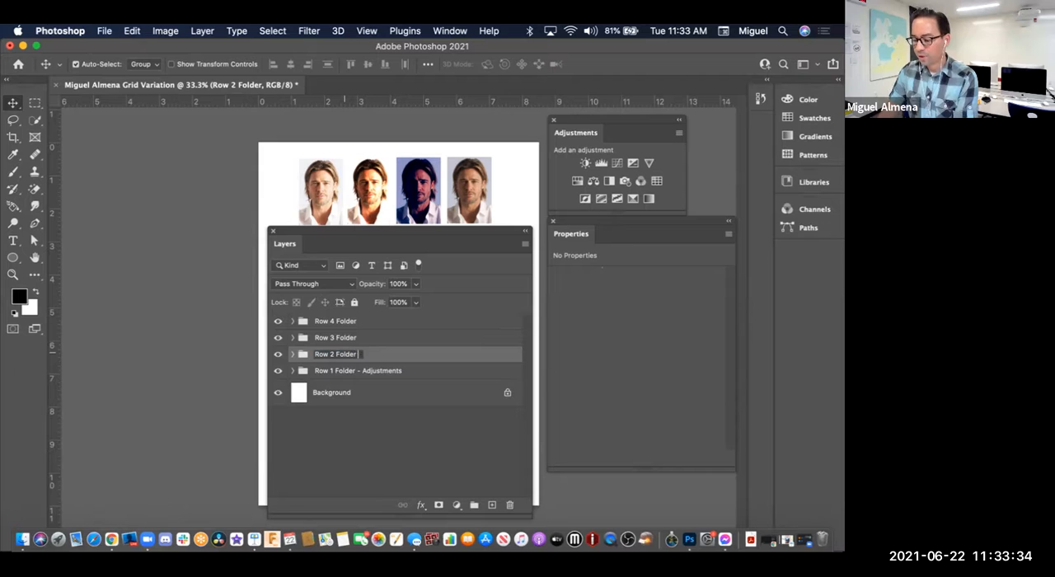
type("djustments")
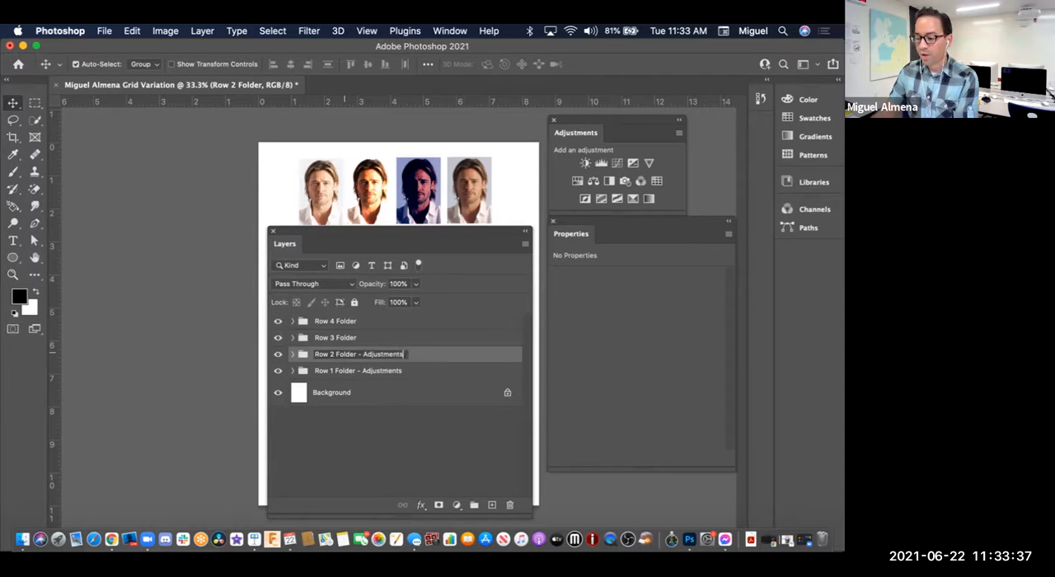
key("Return")
Step: Close the Properties and Adjustments panels and move the Layers panel clear of the headshot grid
left_click(354, 338)
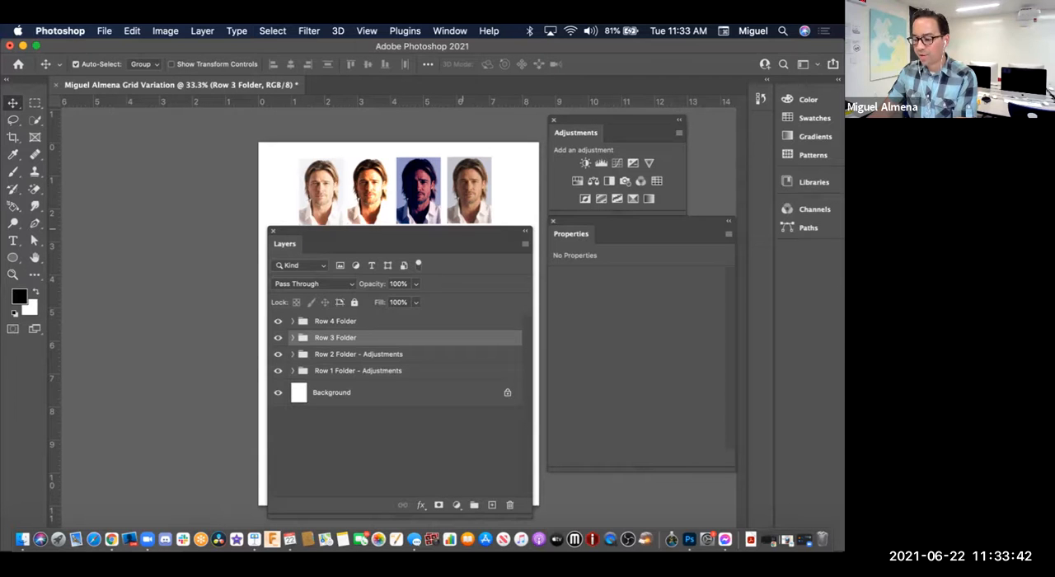
left_click_drag(460, 230, 227, 141)
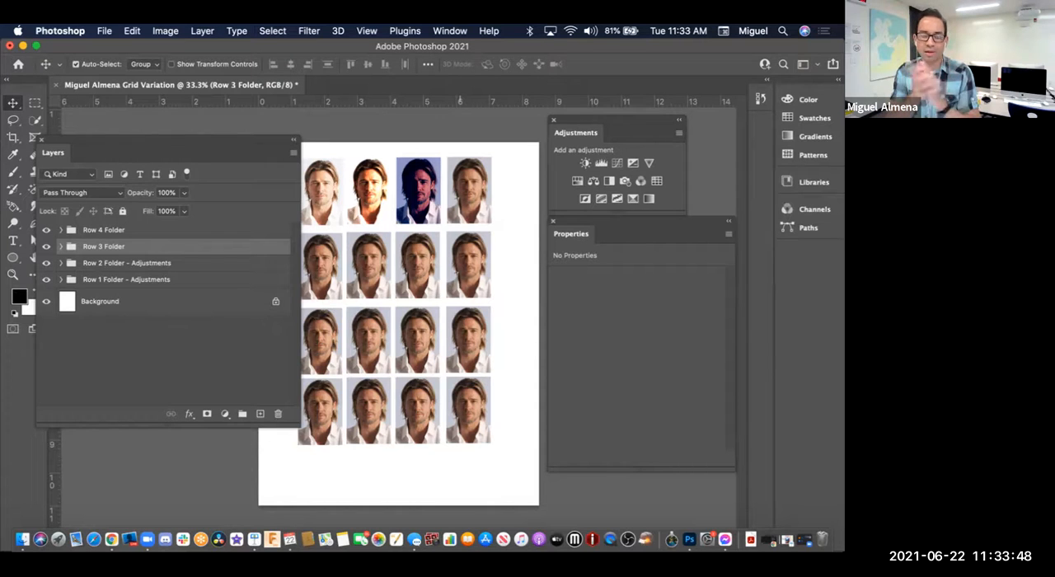
left_click_drag(227, 140, 444, 225)
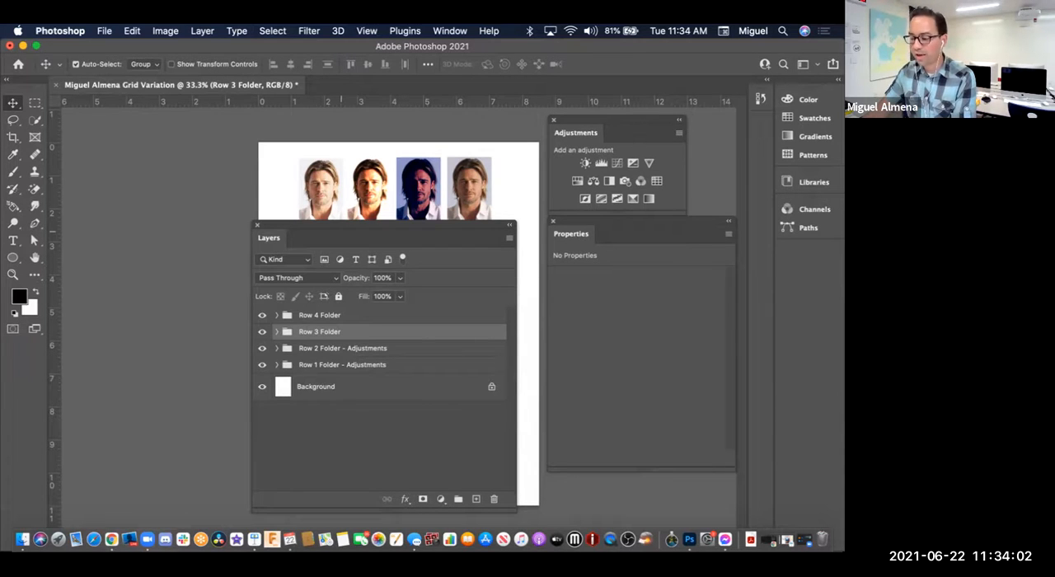
left_click(553, 221)
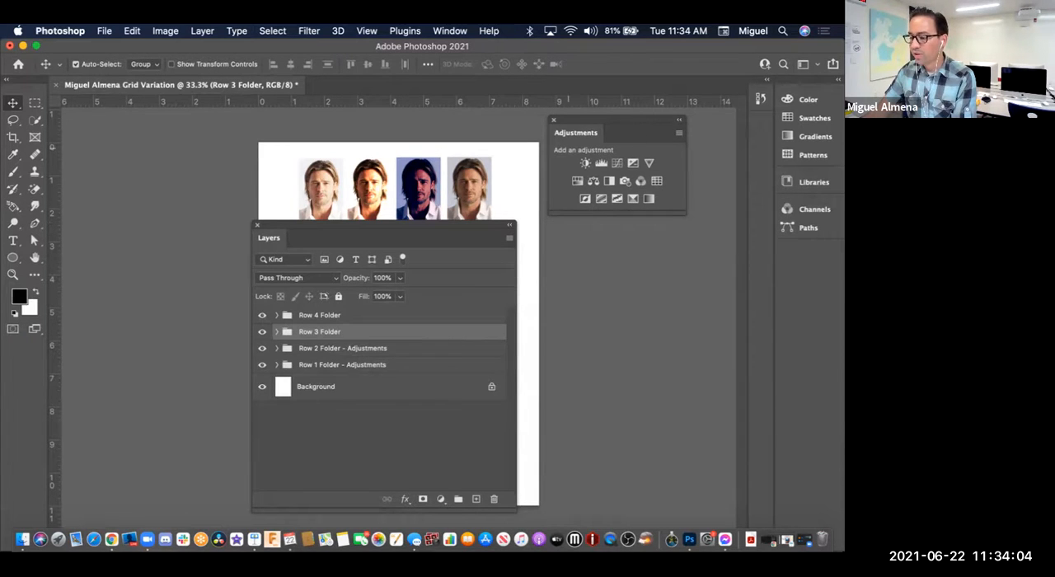
left_click(552, 120)
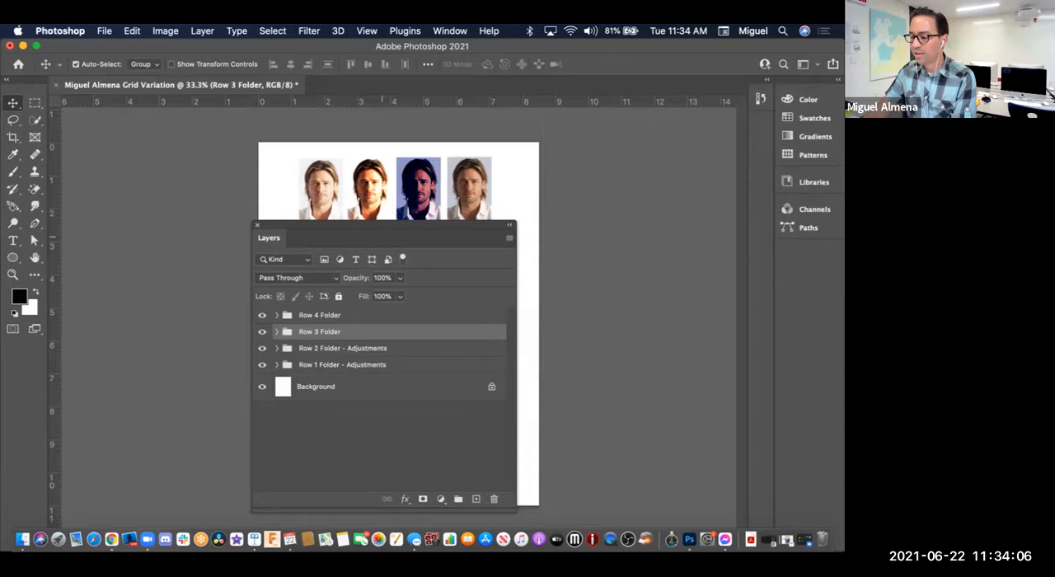
left_click_drag(268, 237, 533, 158)
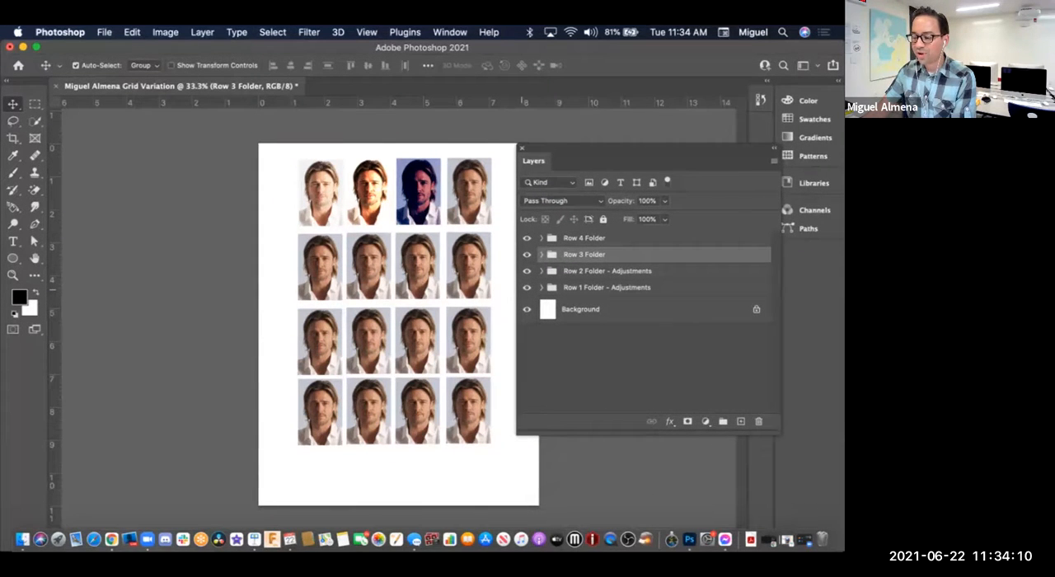
Step: Hide the Row 1 and Row 2 folders and make the Layers panel narrower beside the headshot grid
left_click(526, 287)
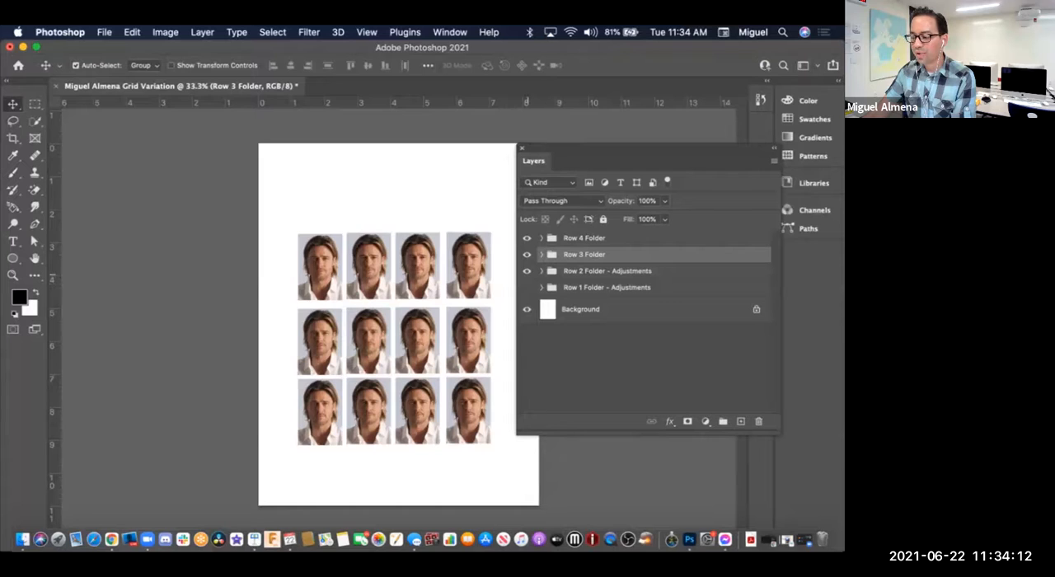
left_click(526, 270)
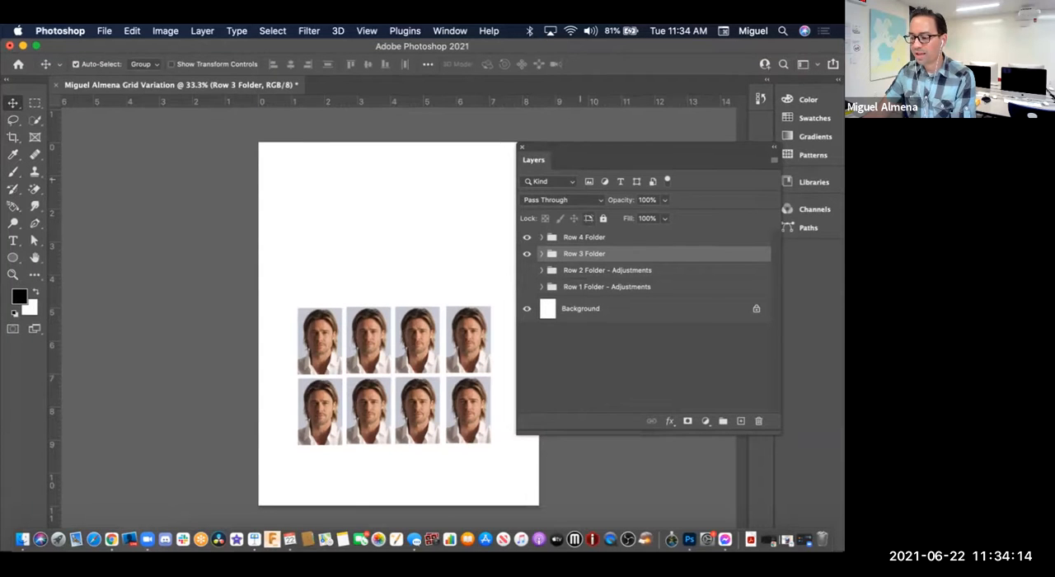
left_click_drag(576, 158, 569, 164)
left_click_drag(773, 439, 709, 437)
mouse_move(565, 154)
left_mouse_down()
mouse_move(582, 176)
mouse_move(587, 148)
mouse_move(578, 147)
left_mouse_up()
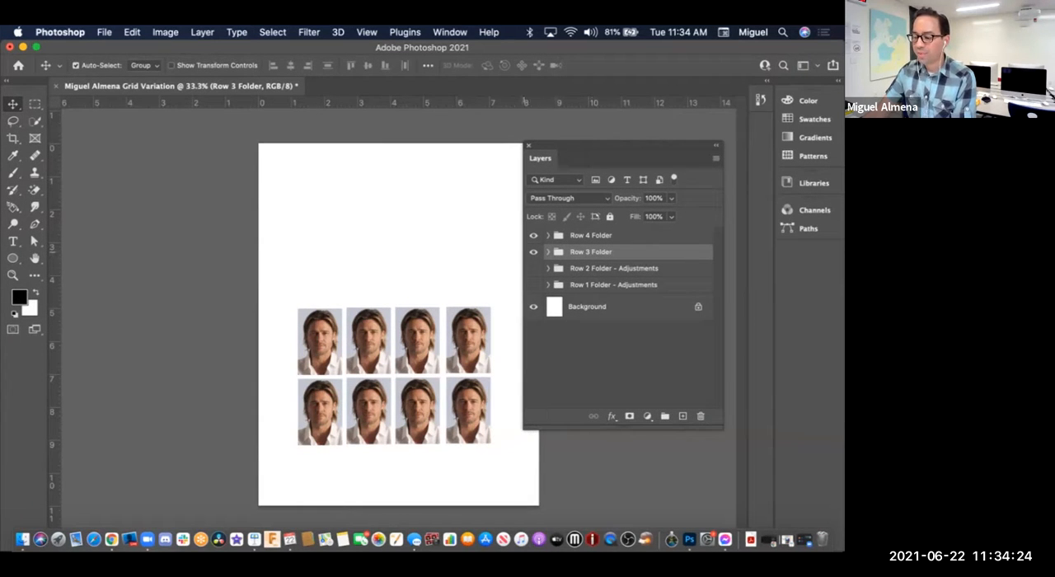
Step: Expand the Row 3 Folder and select the Row 3 Image 1 layer, toggling its visibility to identify it in the grid
left_click(548, 251)
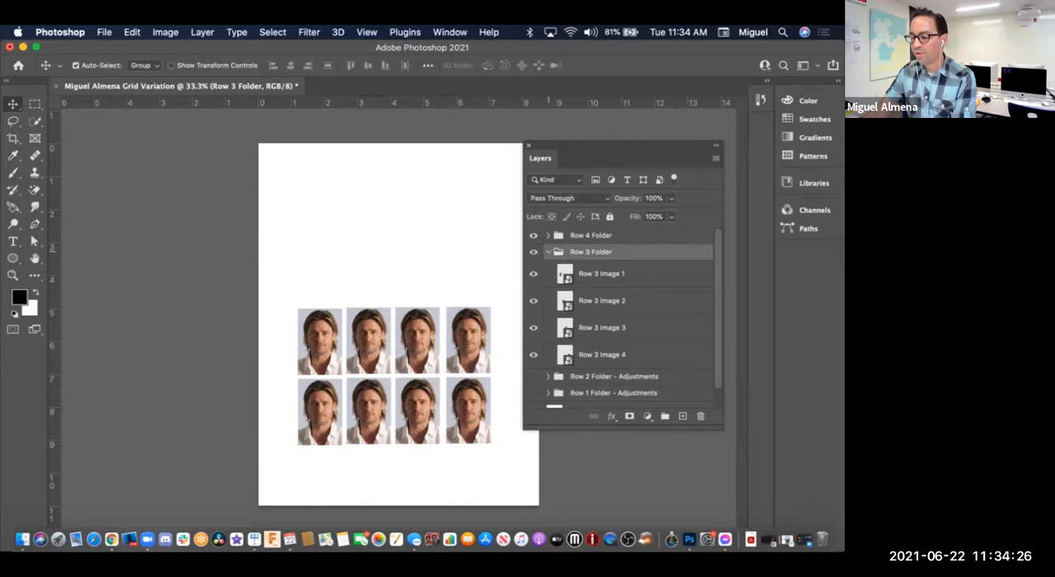
left_click(601, 274)
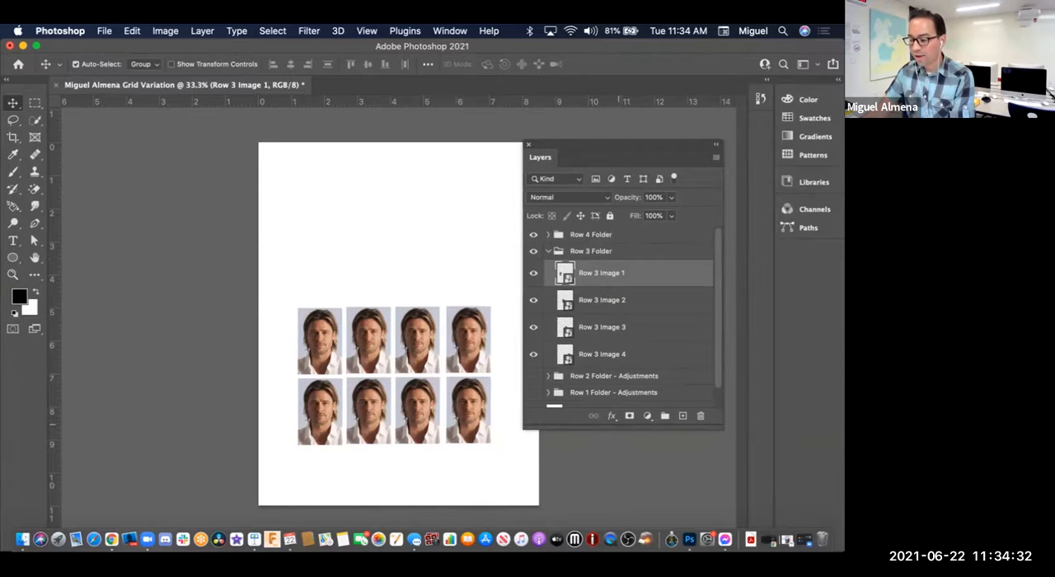
left_click(610, 415)
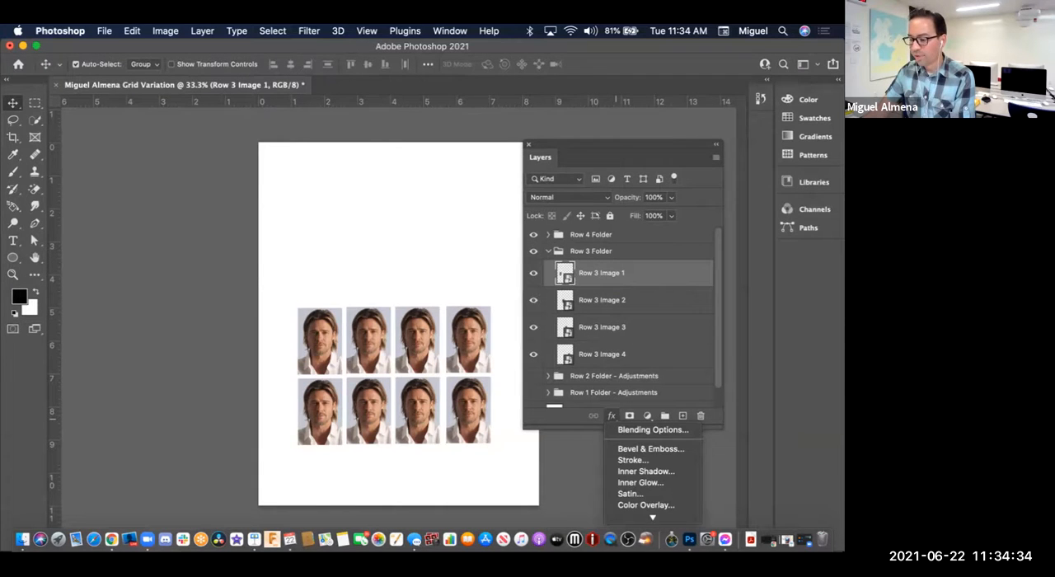
left_click(652, 430)
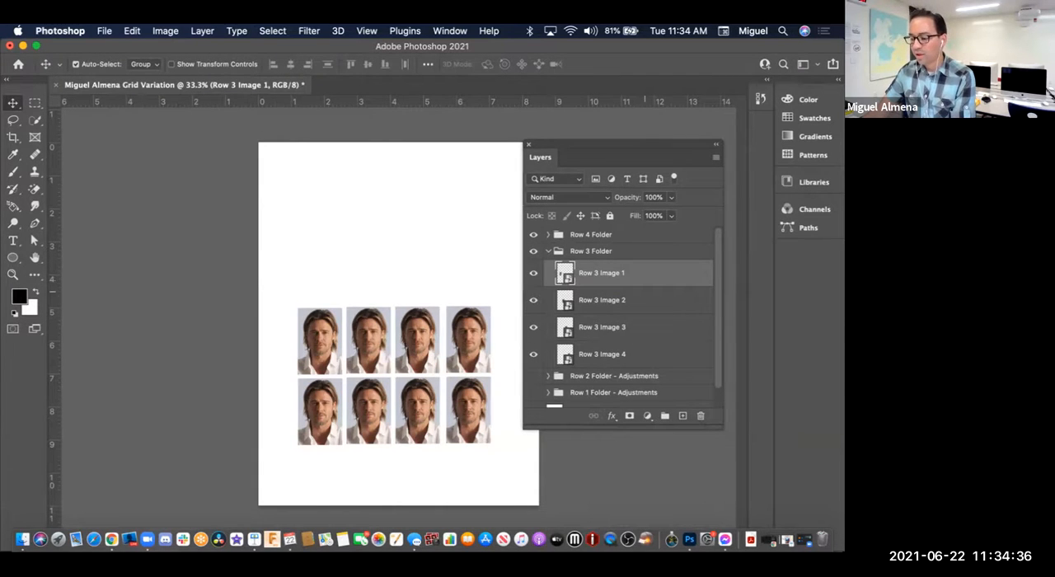
left_click(534, 273)
left_click(533, 273)
left_click(533, 273)
left_click(533, 273)
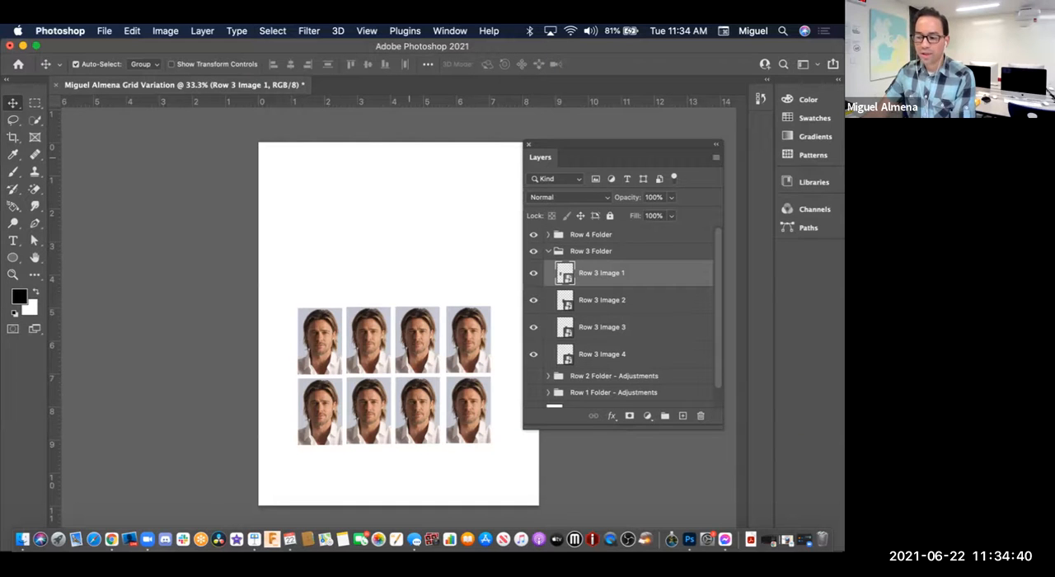
Step: Open the Filter Gallery for Row 3 Image 1 and collapse its Sketch category
left_click(309, 31)
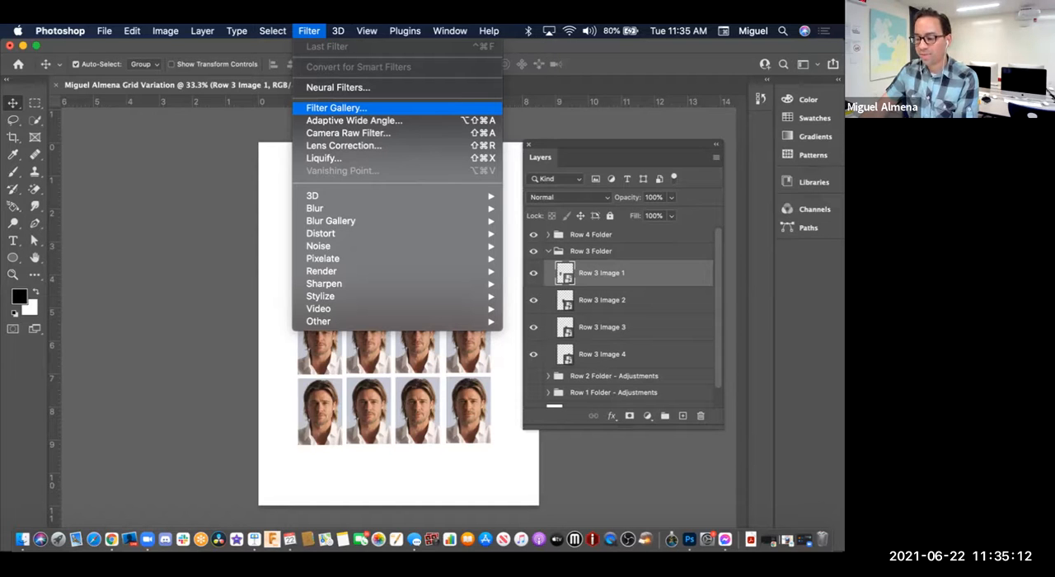
left_click(336, 107)
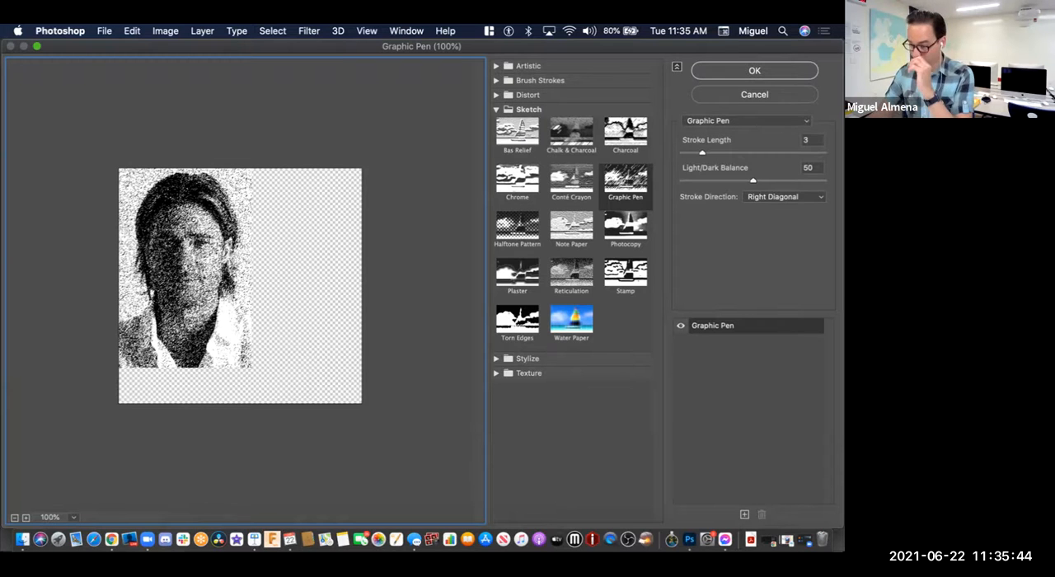
left_click(496, 110)
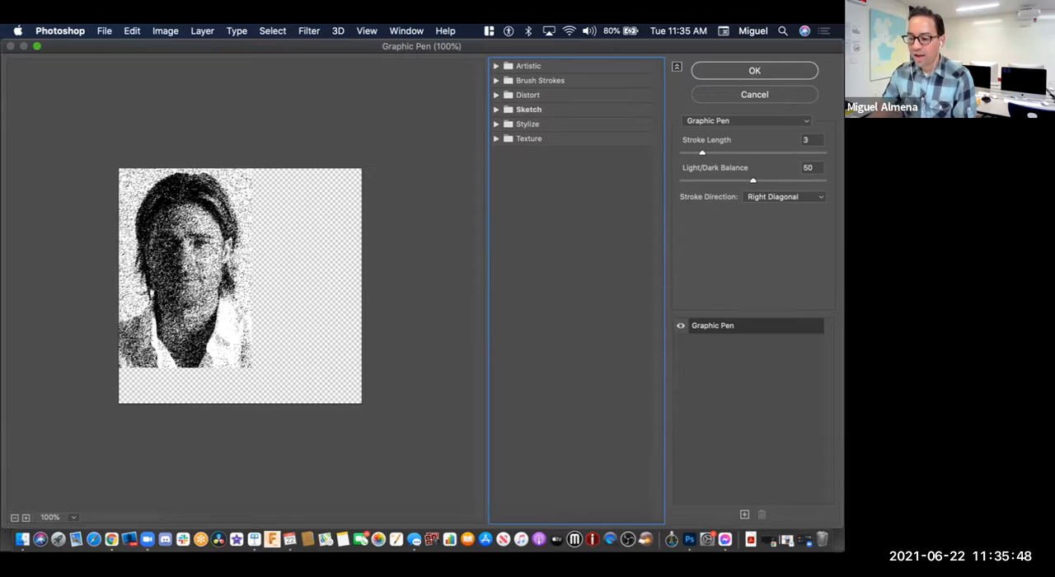
key("Tab")
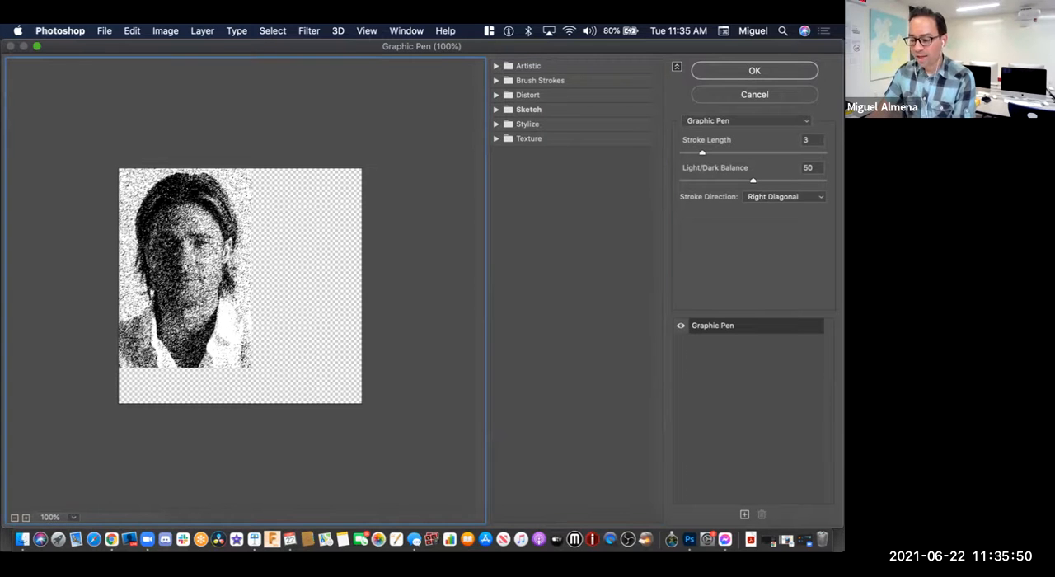
Step: Inspect the Graphic Pen preview of the headshot at different magnifications, ending at 190%
scroll(239, 286, "down", 1)
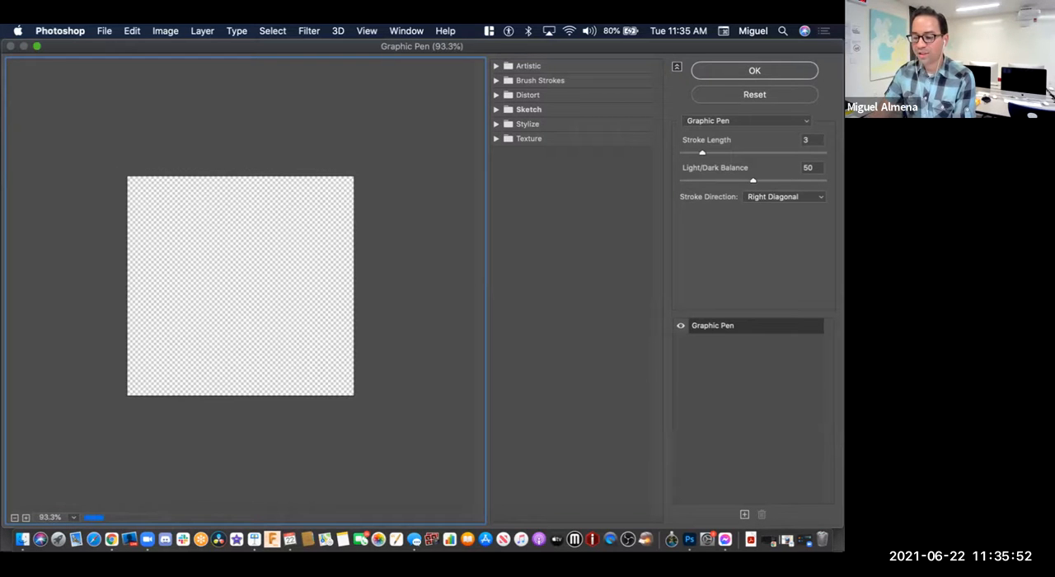
scroll(240, 286, "up", 3)
scroll(240, 286, "up", 1)
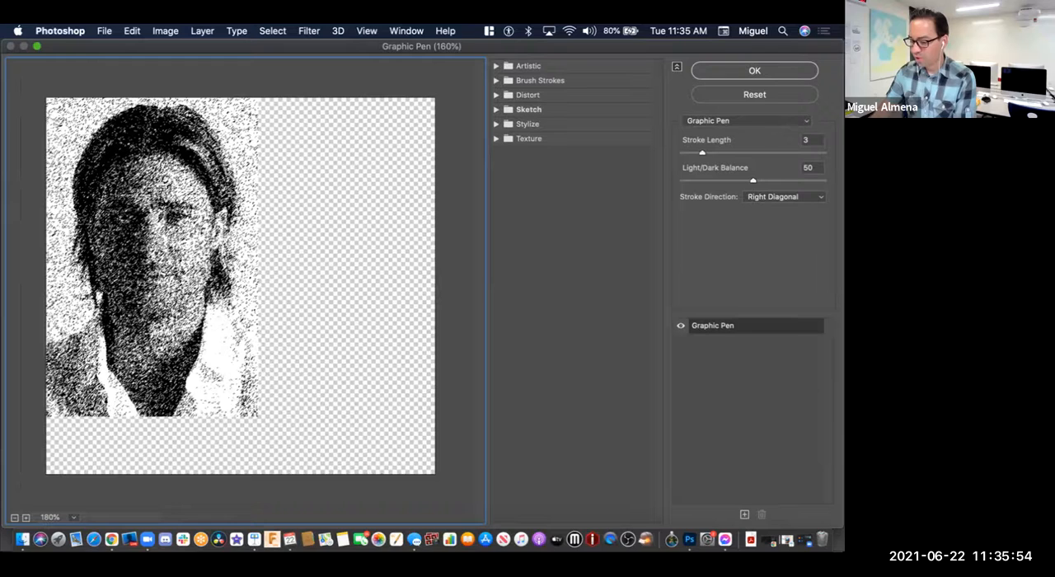
key("super+plus")
key("super+minus")
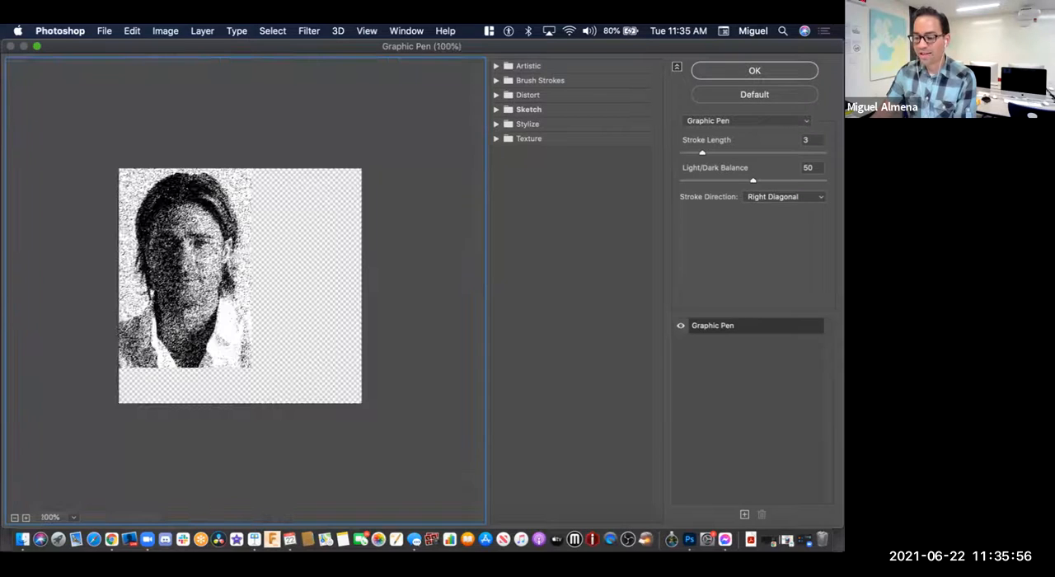
key("super+plus")
key("super+minus")
key("super+plus")
key("super+minus")
scroll(240, 285, "down", 1)
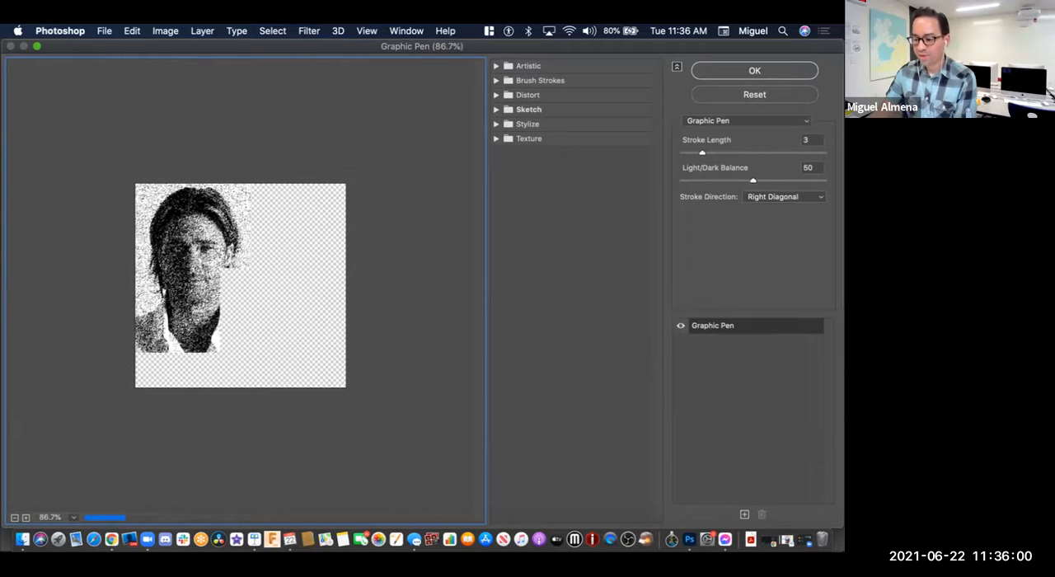
scroll(240, 286, "up", 4)
scroll(240, 286, "up", 4)
scroll(240, 286, "down", 2)
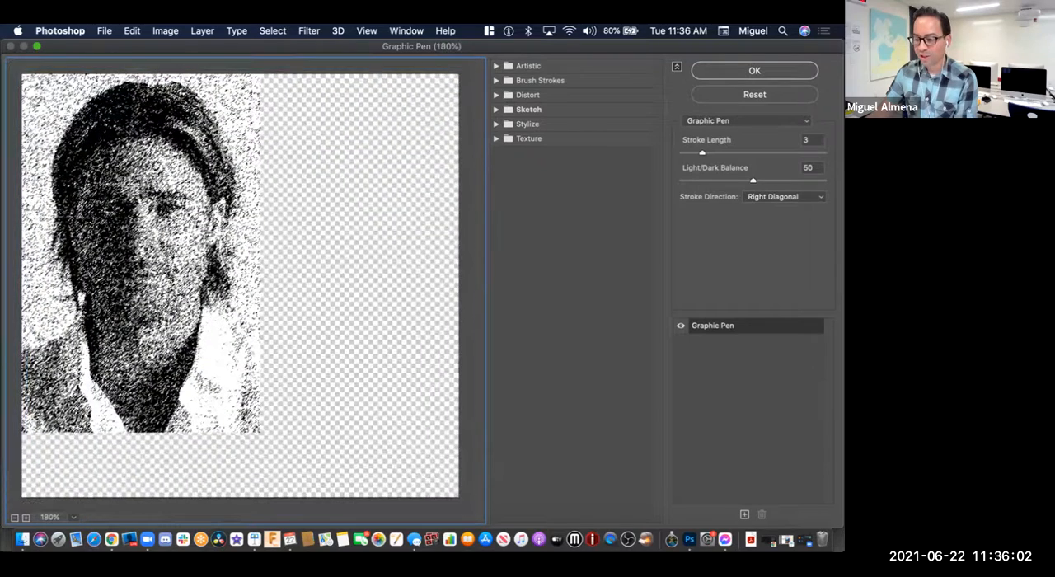
scroll(240, 286, "up", 1)
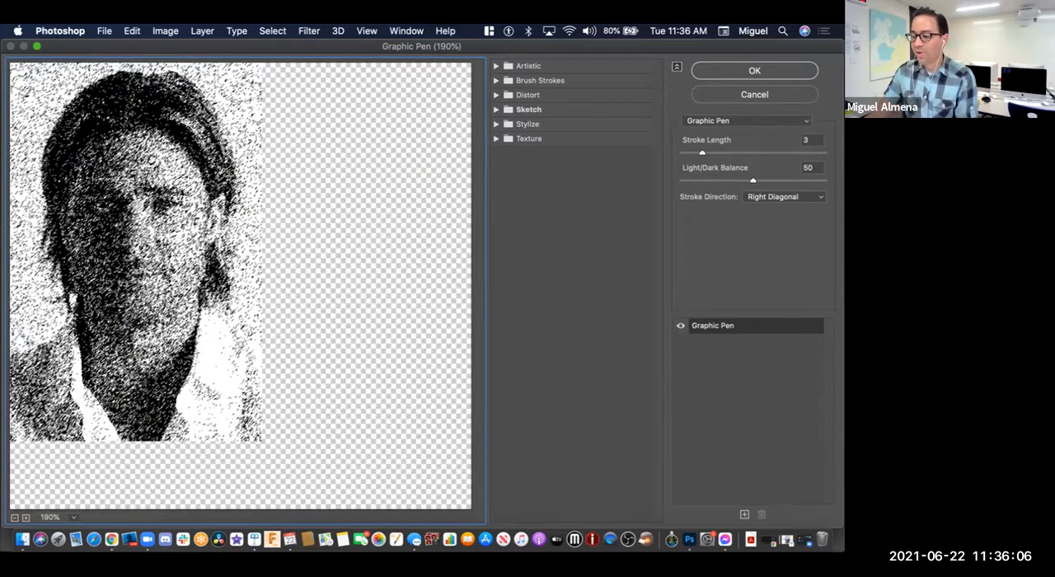
Step: Choose the Colored Pencil filter from the Artistic category, leaving that category expanded
left_click(496, 66)
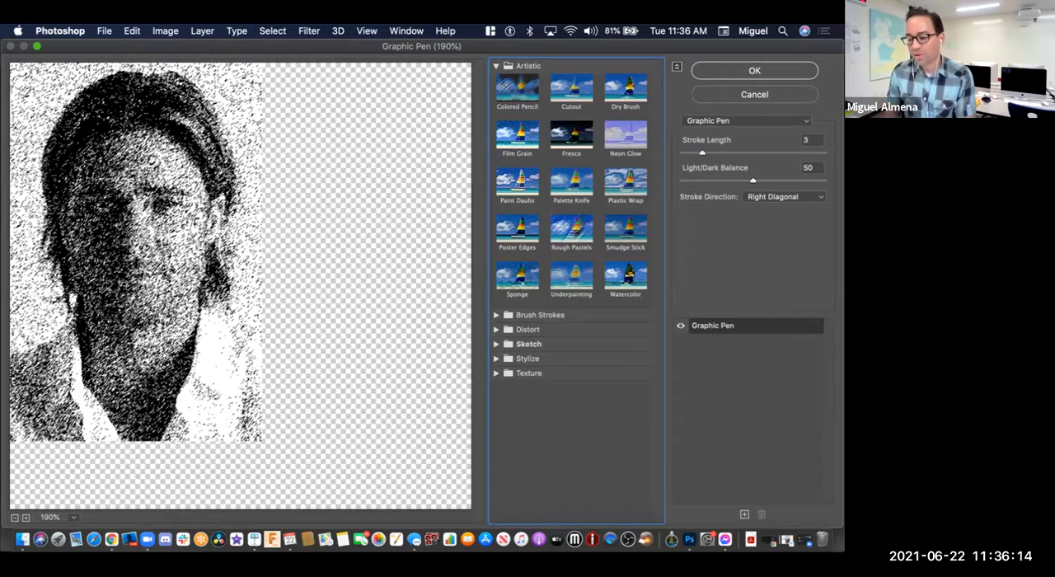
left_click(518, 89)
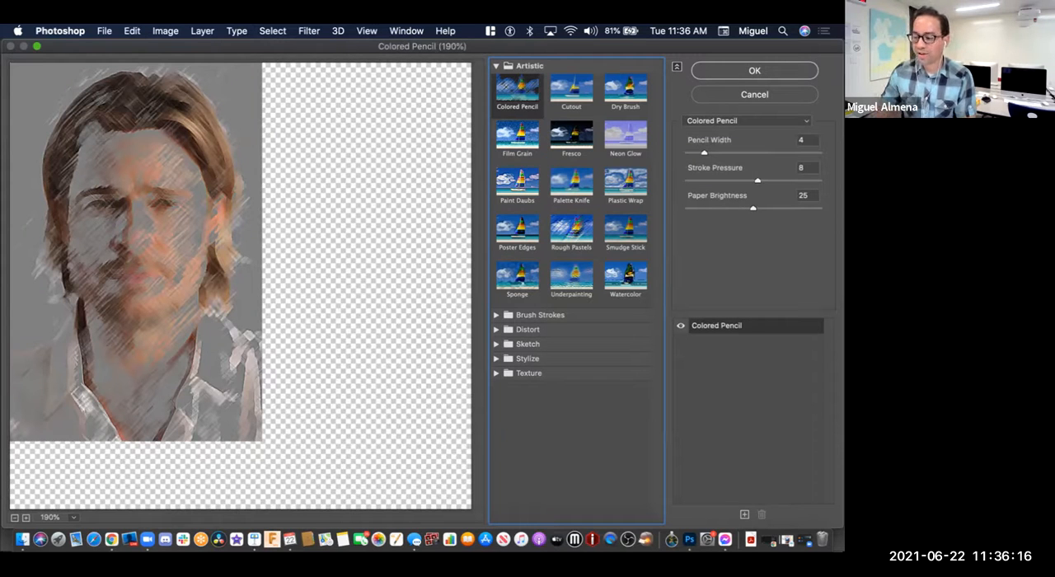
left_click(496, 66)
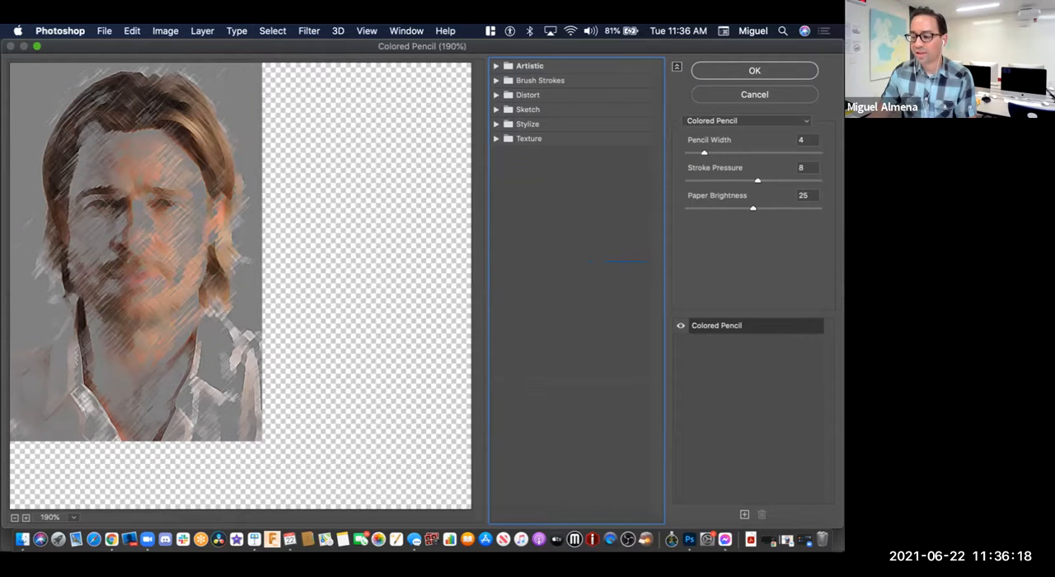
left_click(496, 66)
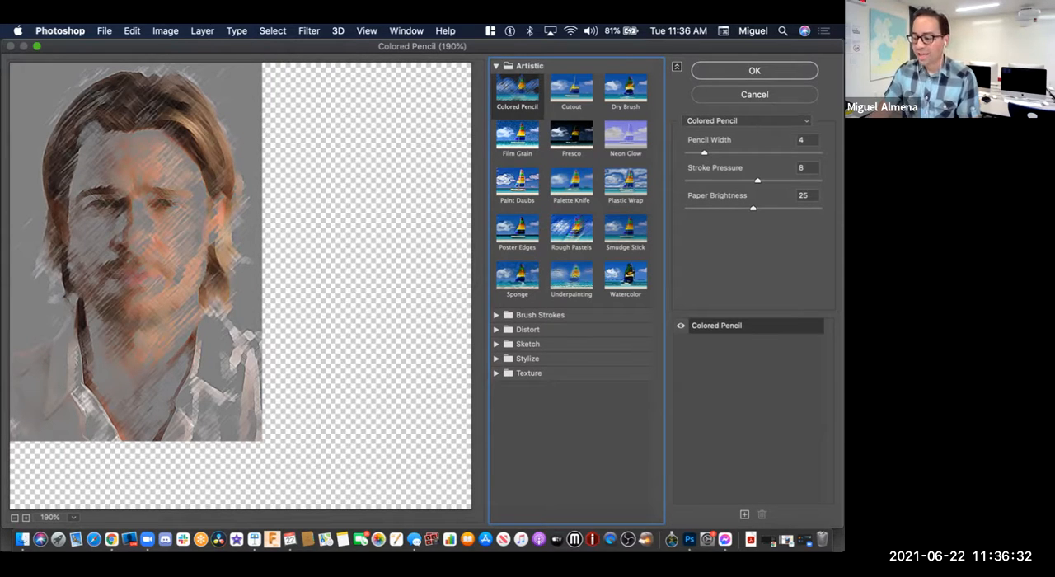
Step: Set the Colored Pencil filter's Pencil Width to 3, Stroke Pressure to 13 and Paper Brightness to 24
mouse_move(704, 153)
left_mouse_down()
mouse_move(737, 154)
mouse_move(706, 153)
left_mouse_up()
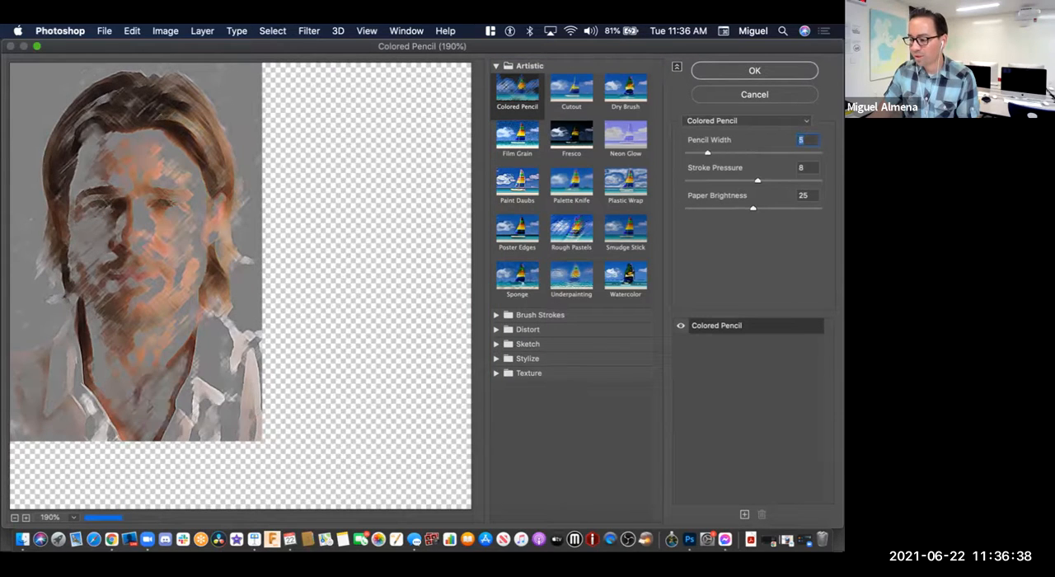
mouse_move(757, 180)
left_mouse_down()
mouse_move(738, 181)
mouse_move(783, 181)
left_mouse_up()
key("Up")
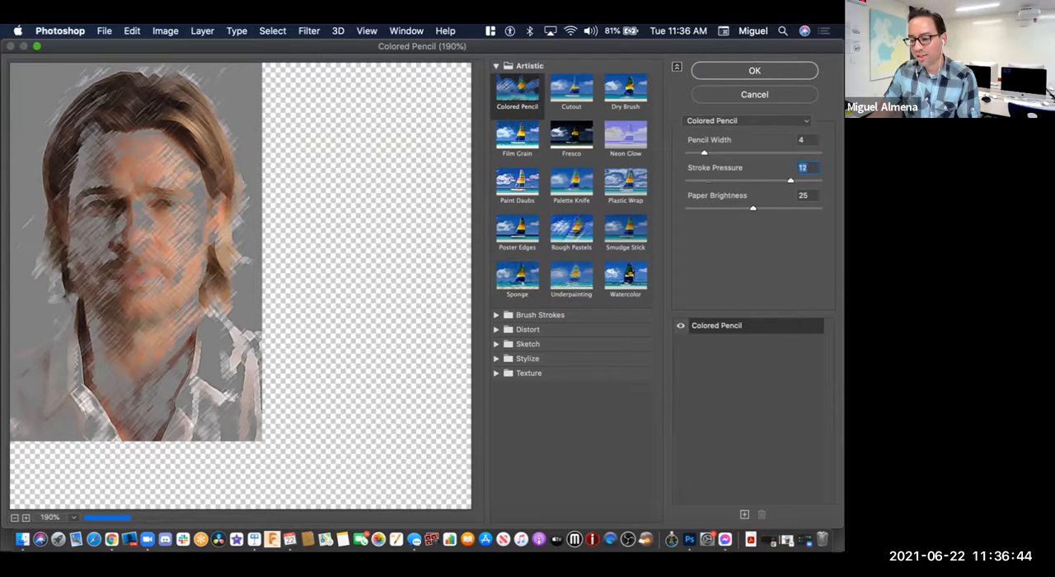
key("shift+Tab")
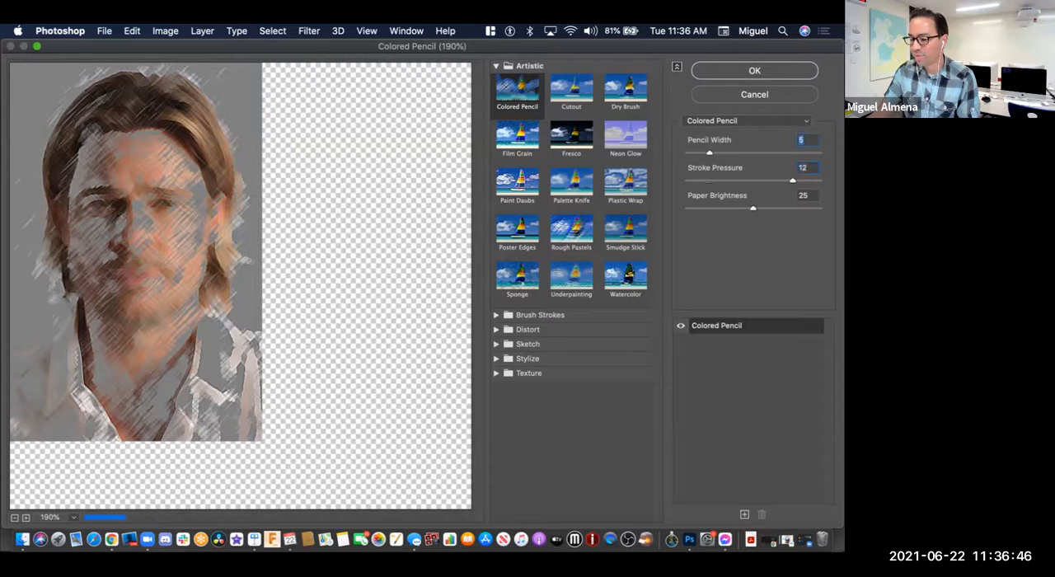
key("shift+Tab")
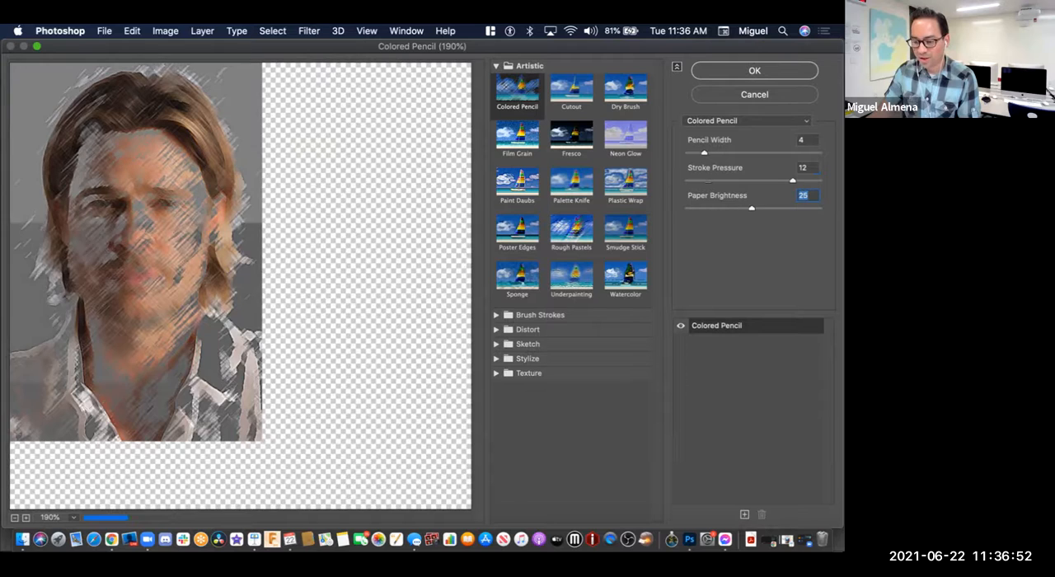
key("Down")
key("shift+Tab")
key("Up")
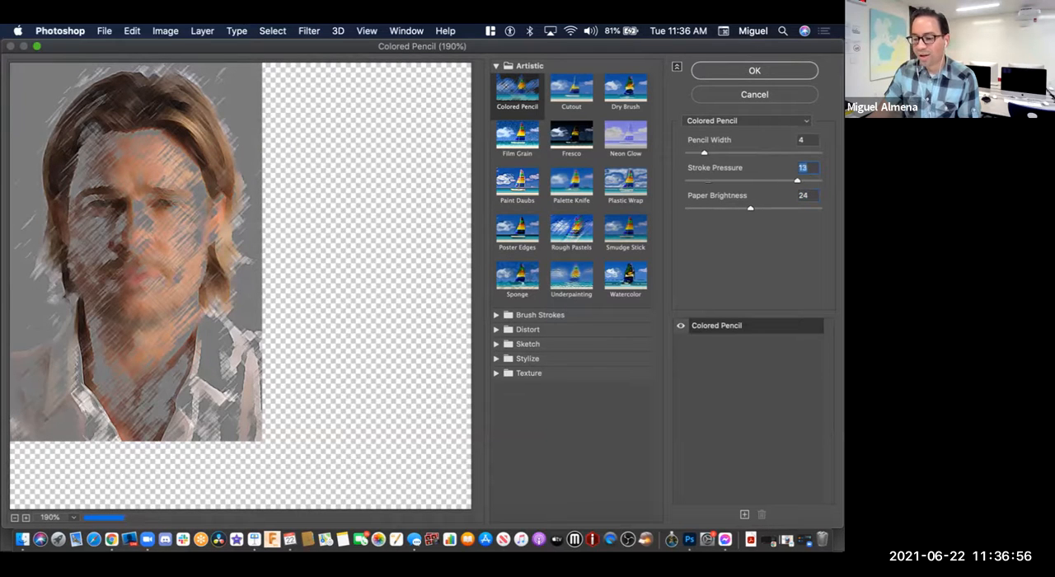
key("shift+Tab")
key("Up")
key("Down")
key("Down")
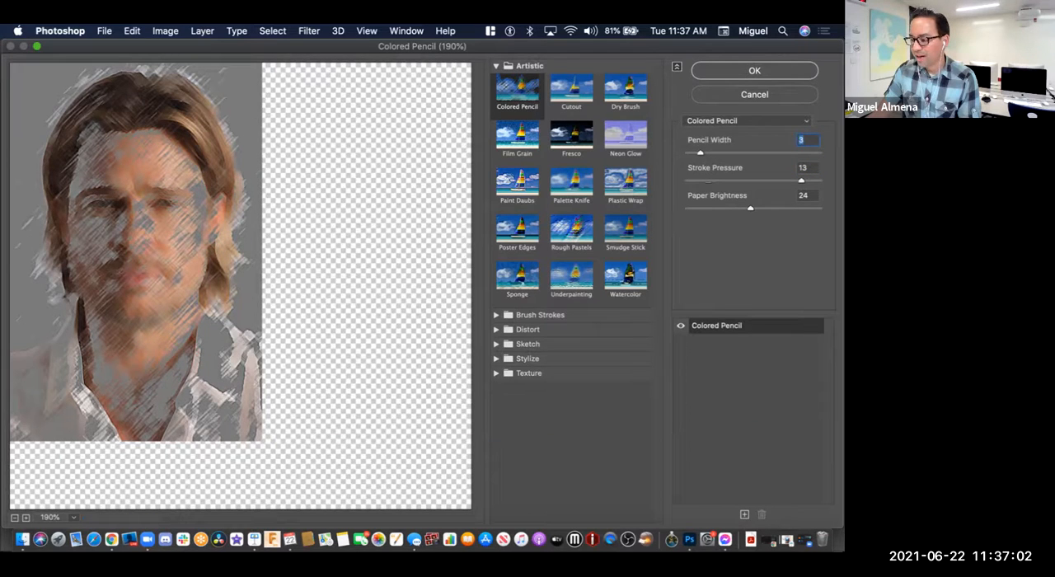
Step: Try the Conté Crayon filter on the headshot and look through the list of other filters
left_click(746, 120)
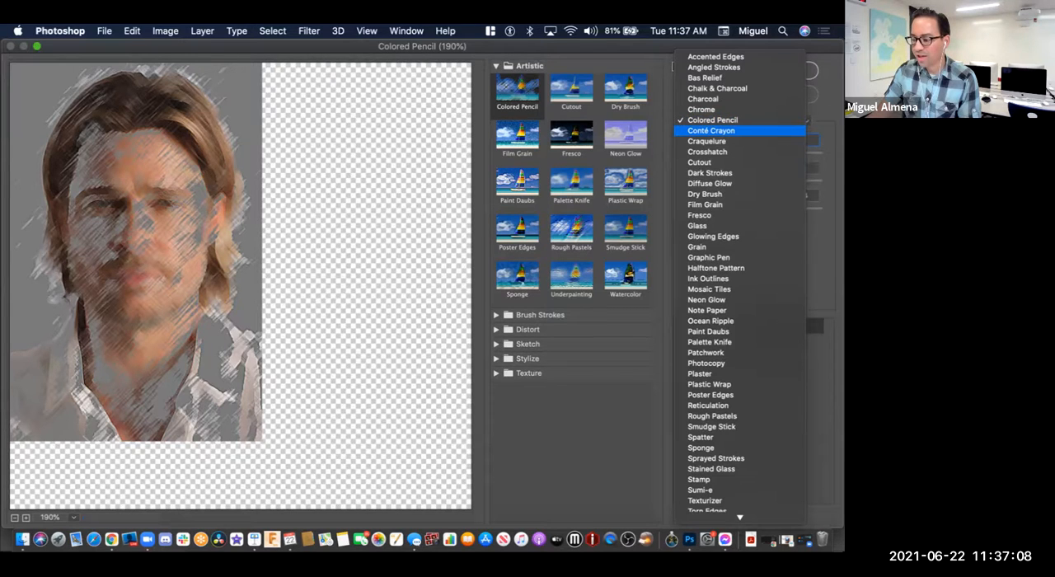
left_click(711, 131)
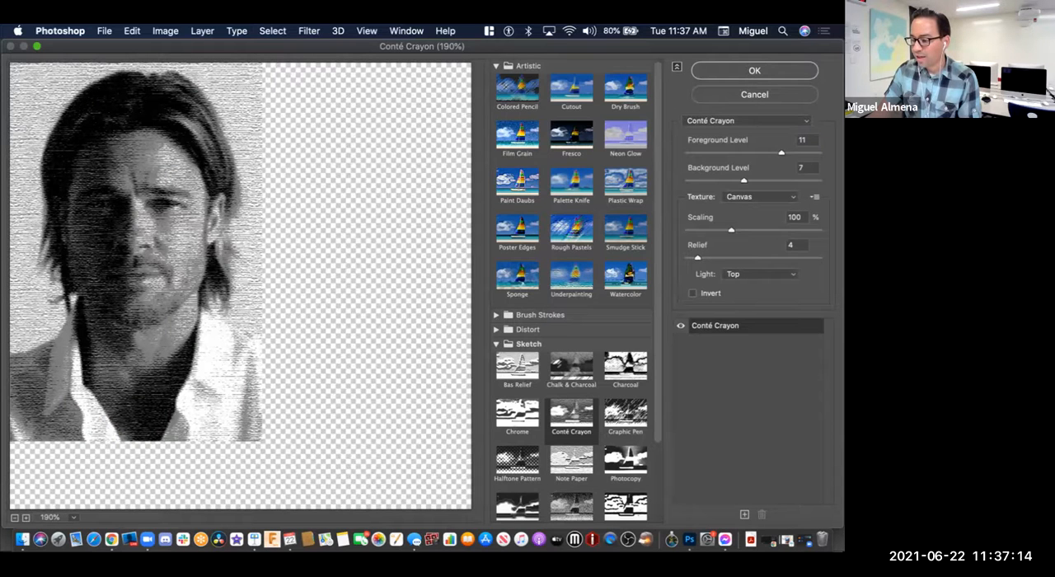
left_click(747, 120)
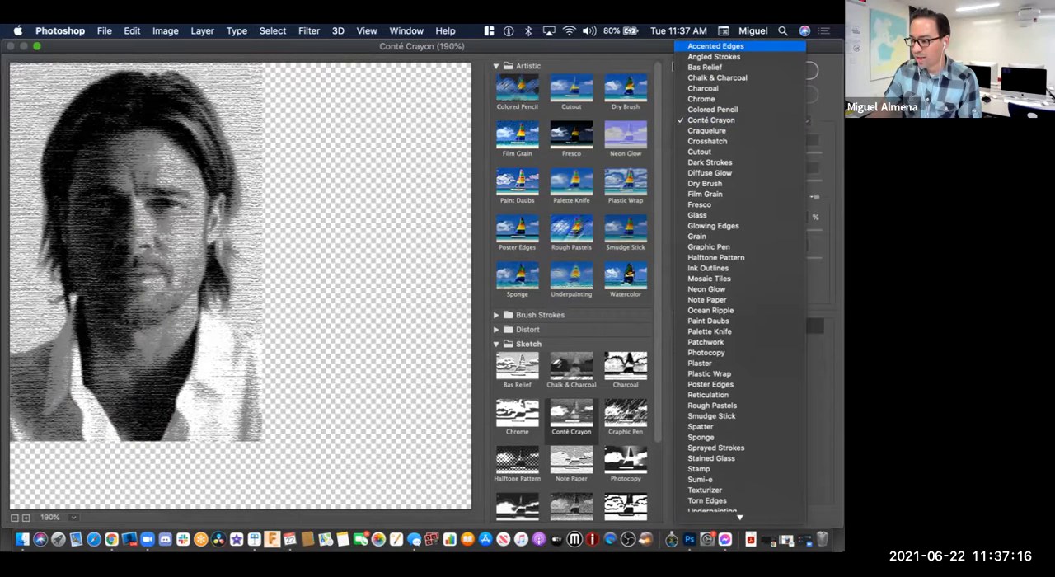
key("Escape")
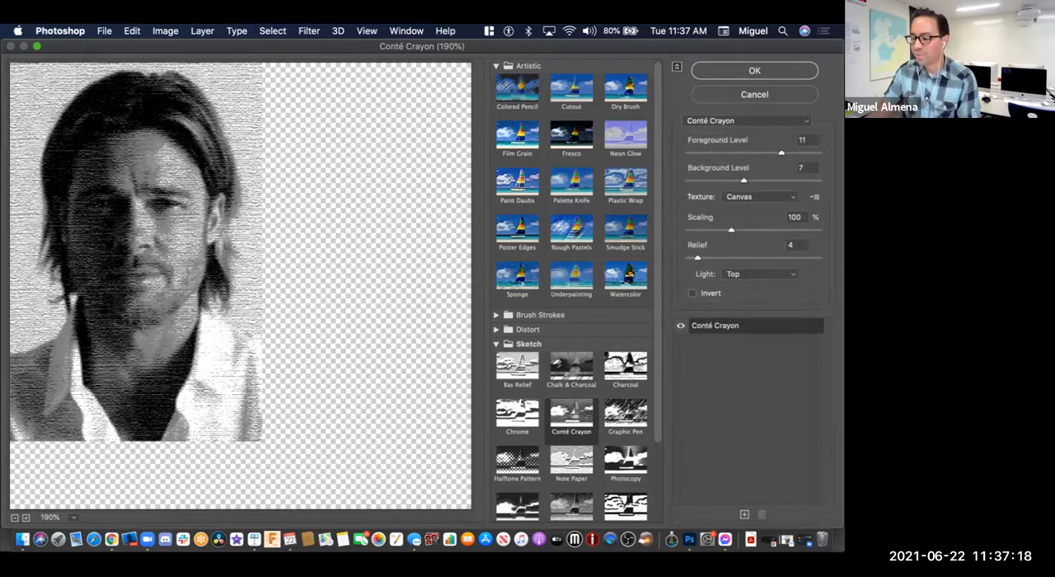
Step: Select the Colored Pencil filter again and apply it to Row 3 Image 1
left_click(518, 89)
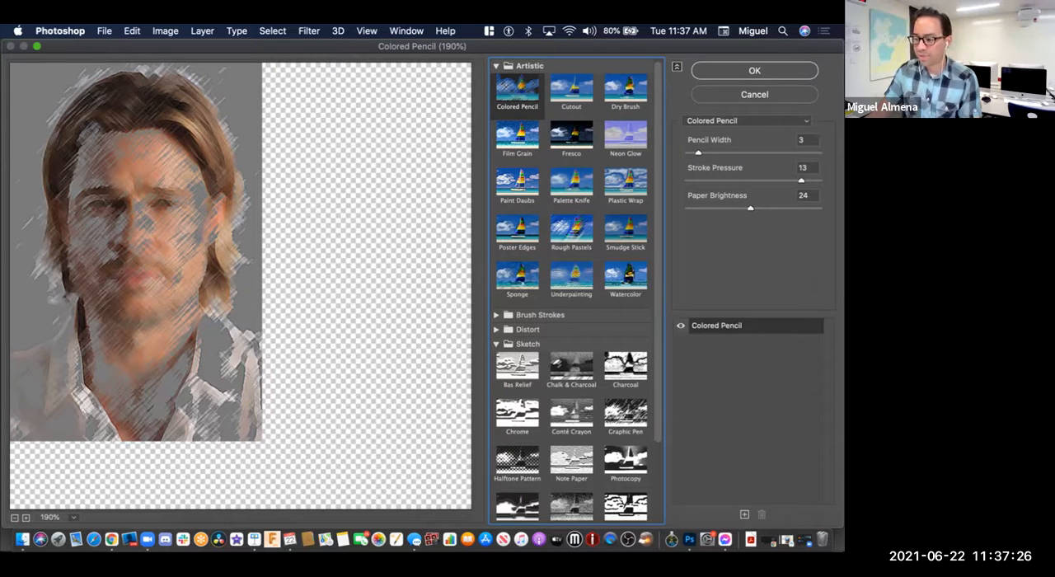
key("Return")
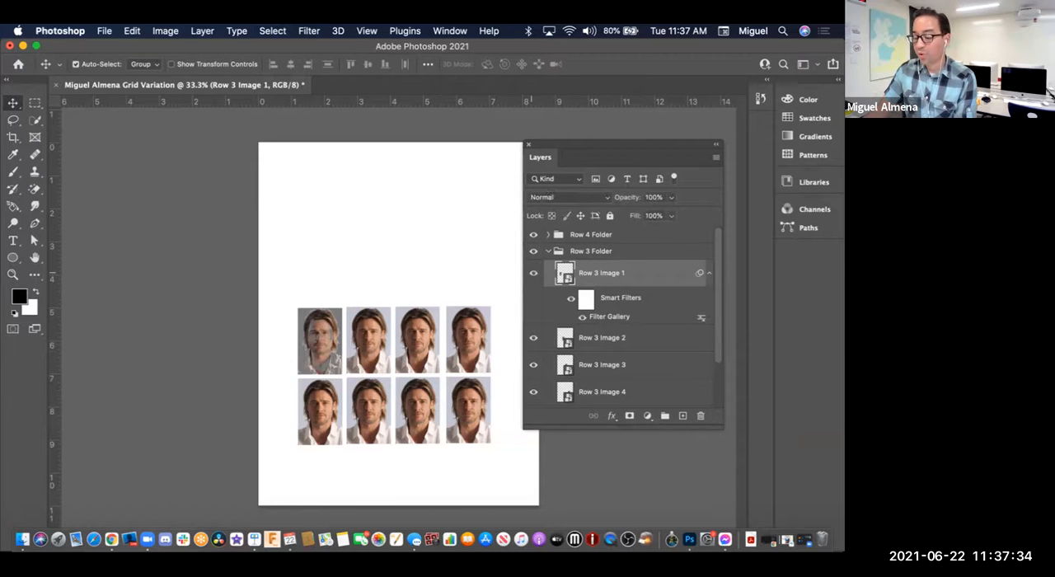
Step: Toggle the visibility of Row 3 Image 1 and of its Filter Gallery effect to check them in the grid
left_click(533, 273)
left_click(532, 273)
left_click(532, 272)
left_click(532, 273)
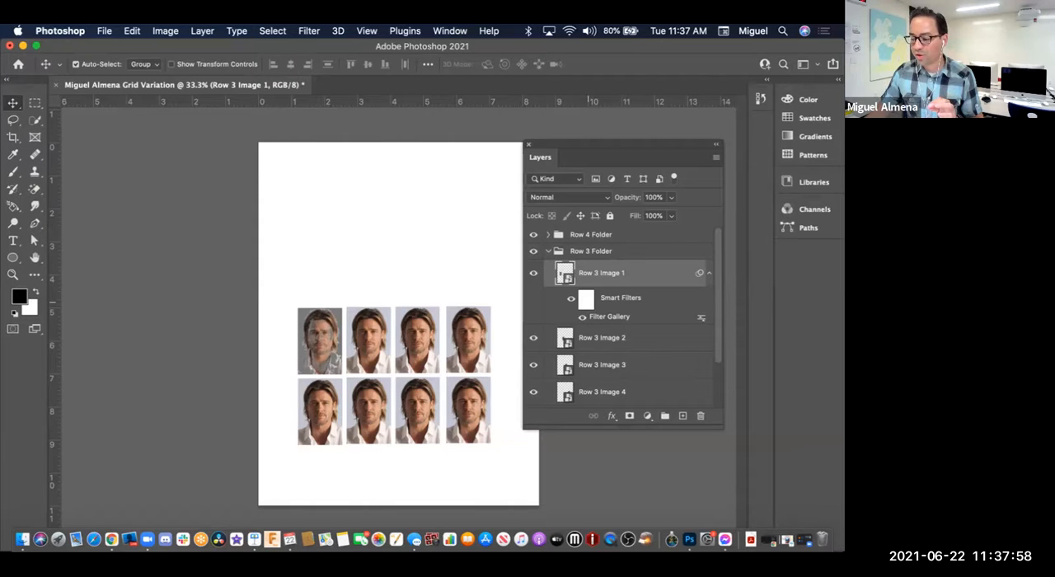
left_click(581, 317)
left_click(581, 316)
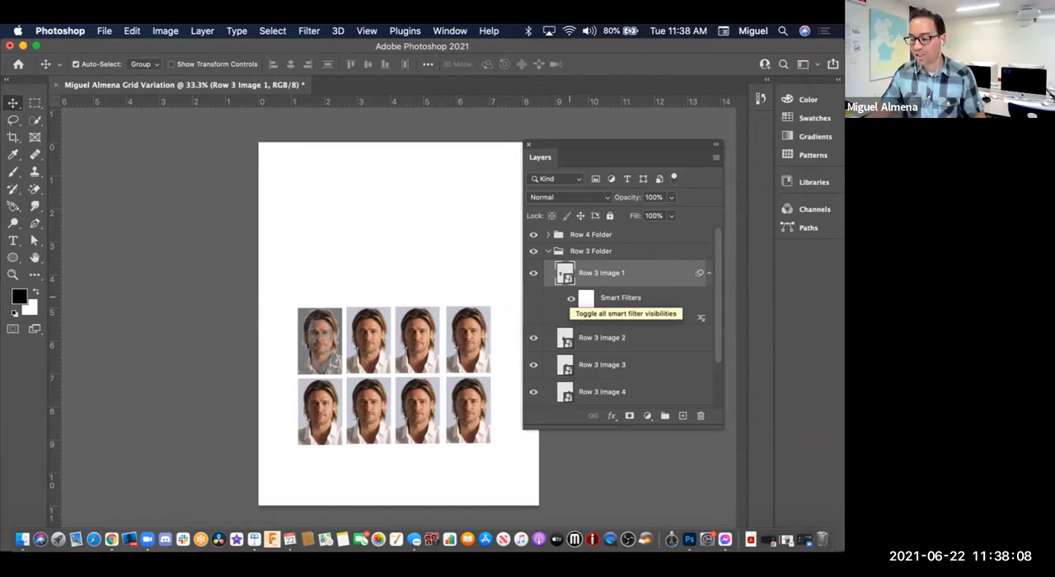
Step: Compare Row 3 Image 1 with and without its effect by toggling all its Smart Filters, leaving them visible
left_click(571, 297)
left_click(570, 299)
left_click(570, 298)
left_click(570, 298)
left_click(570, 299)
left_click(570, 298)
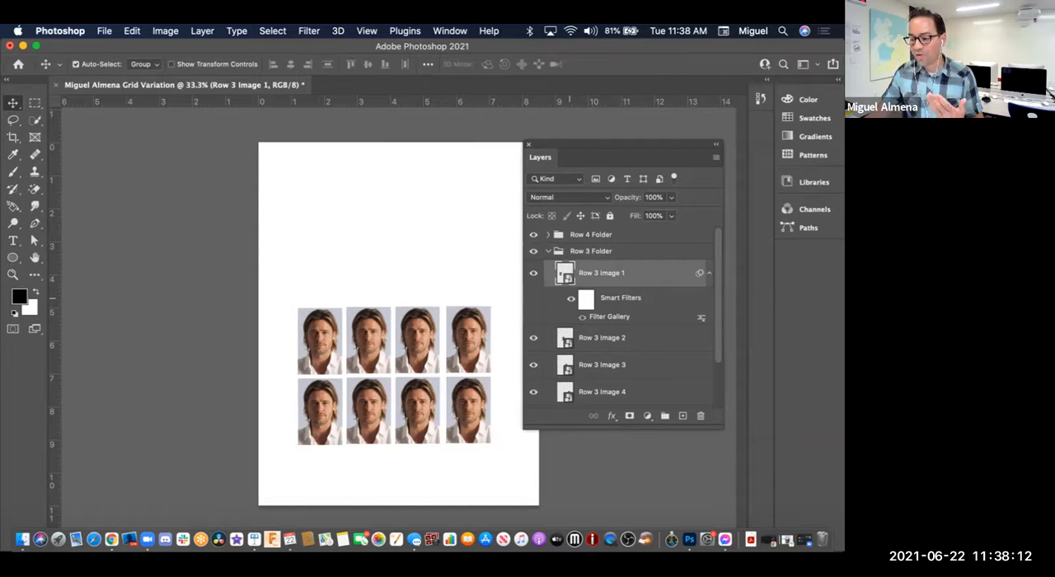
left_click(570, 298)
left_click(571, 298)
left_click(570, 299)
left_click(570, 298)
left_click(570, 299)
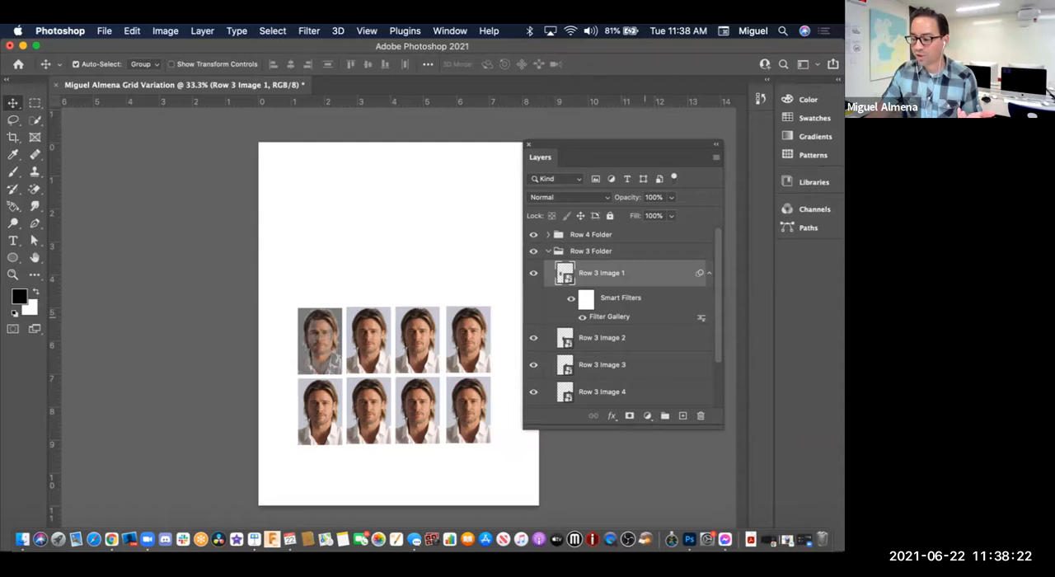
Step: Reopen the Filter Gallery settings of Row 3 Image 1, accept them unchanged, and toggle the layer's visibility
double_click(610, 316)
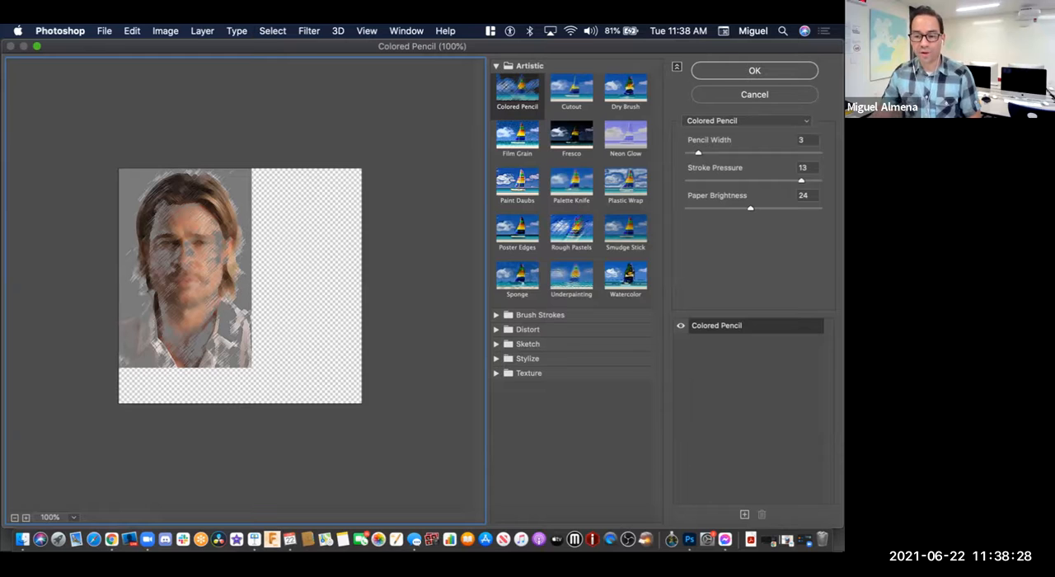
key("Return")
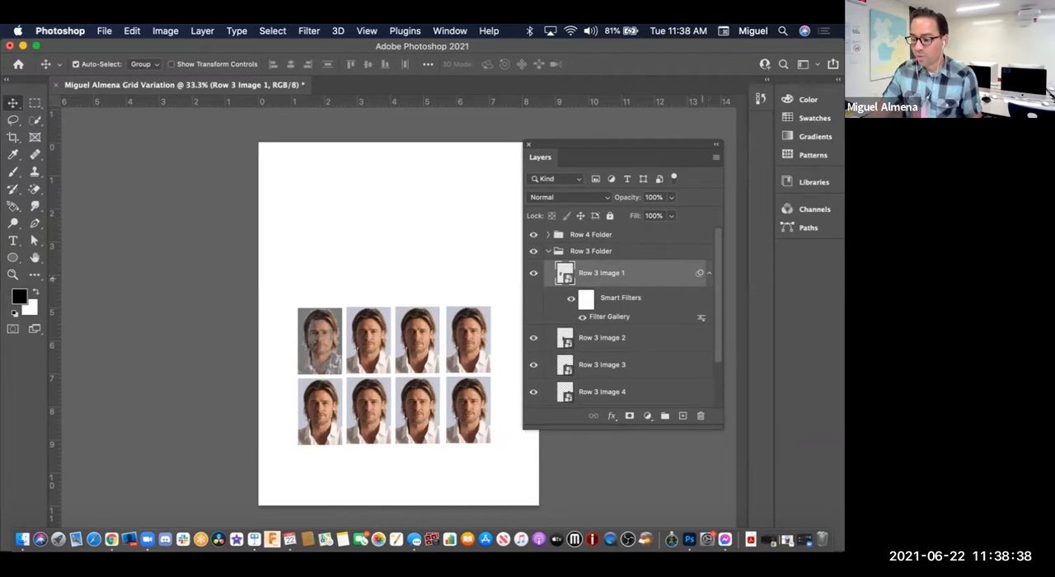
left_click(534, 273)
left_click(534, 272)
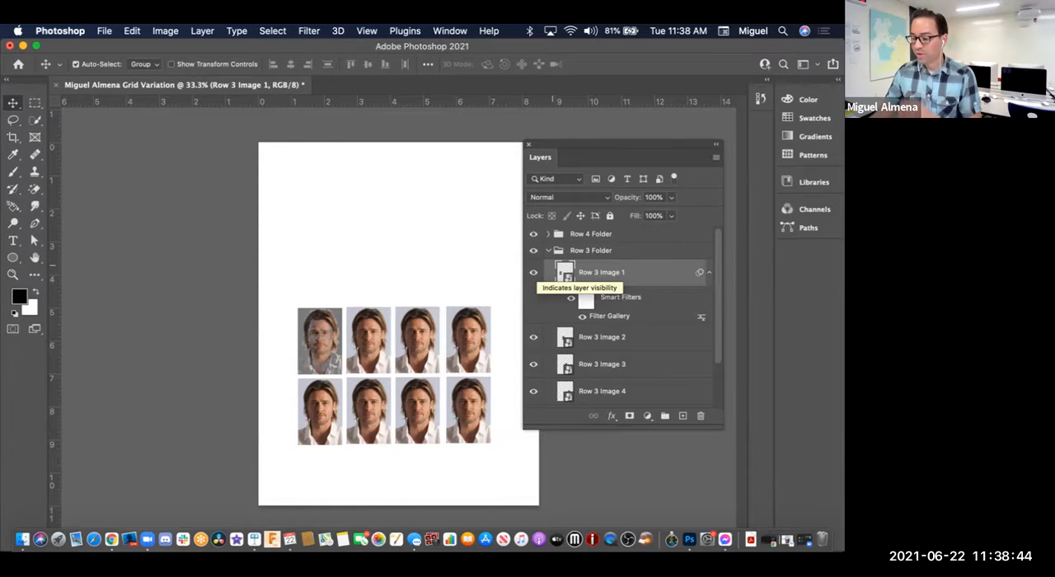
Step: Open the Filter Gallery for the Row 3 Image 2 layer
left_click(565, 338)
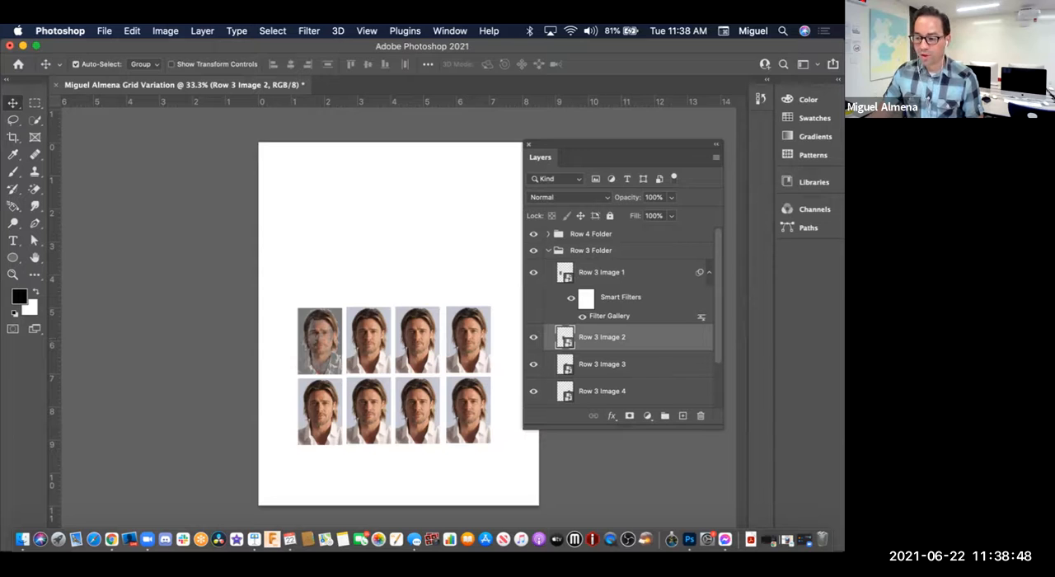
left_click(272, 31)
mouse_move(309, 30)
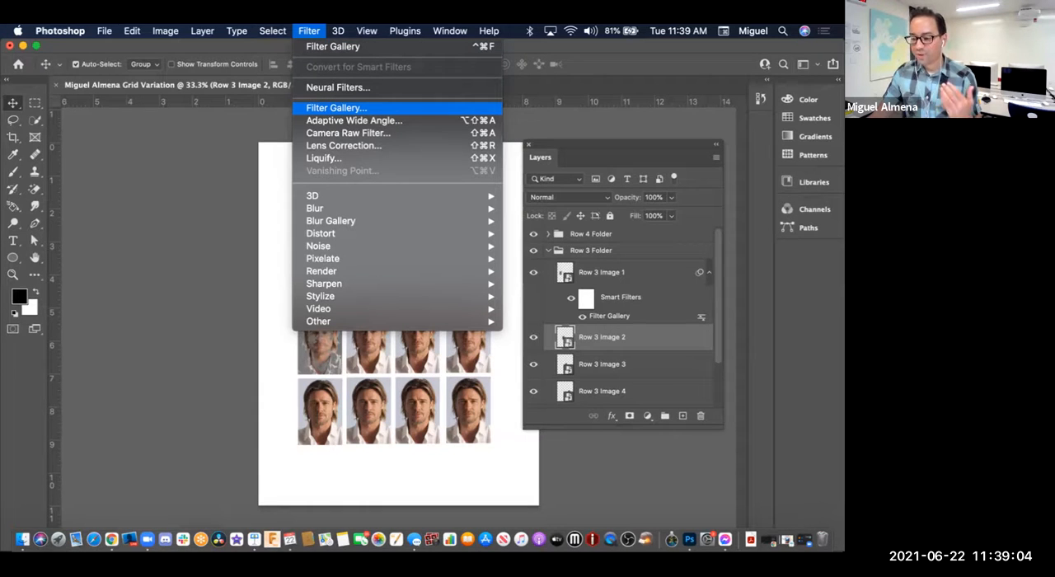
left_click(336, 108)
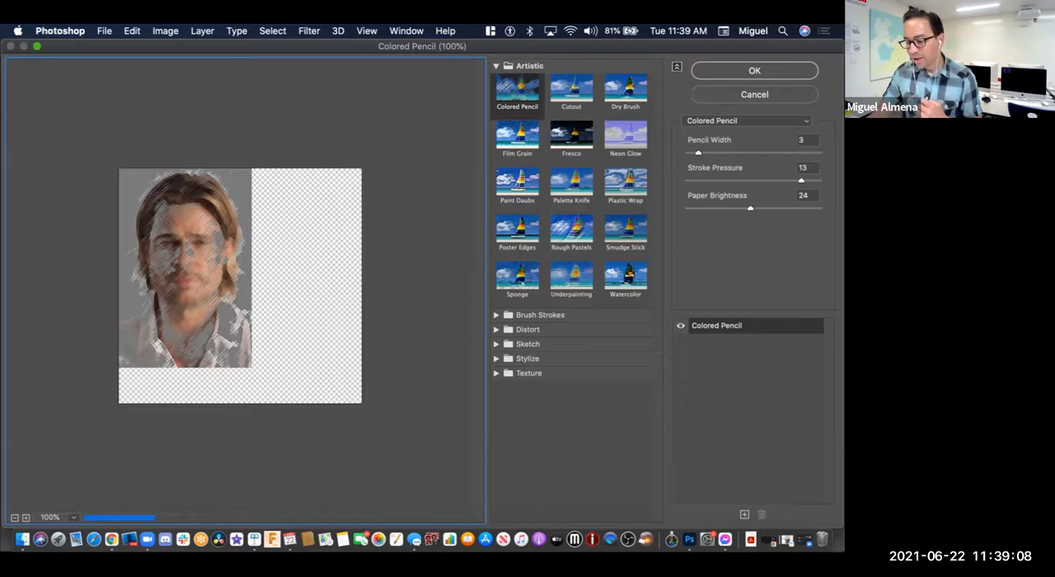
Step: Try the Cutout and Dry Brush filters on Row 3 Image 2, inspecting the face in the preview at 400%
left_click(571, 91)
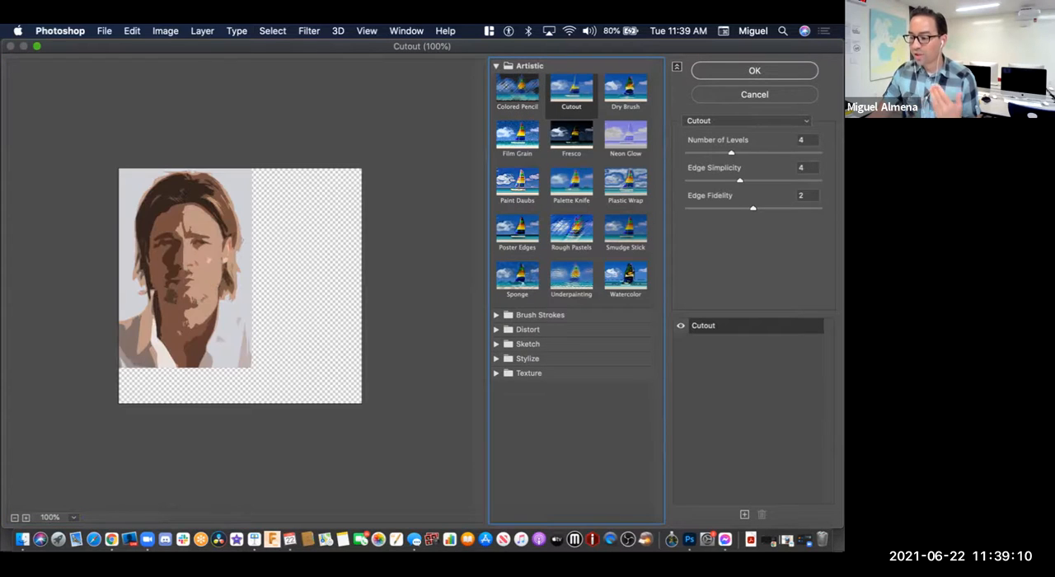
left_click(624, 87)
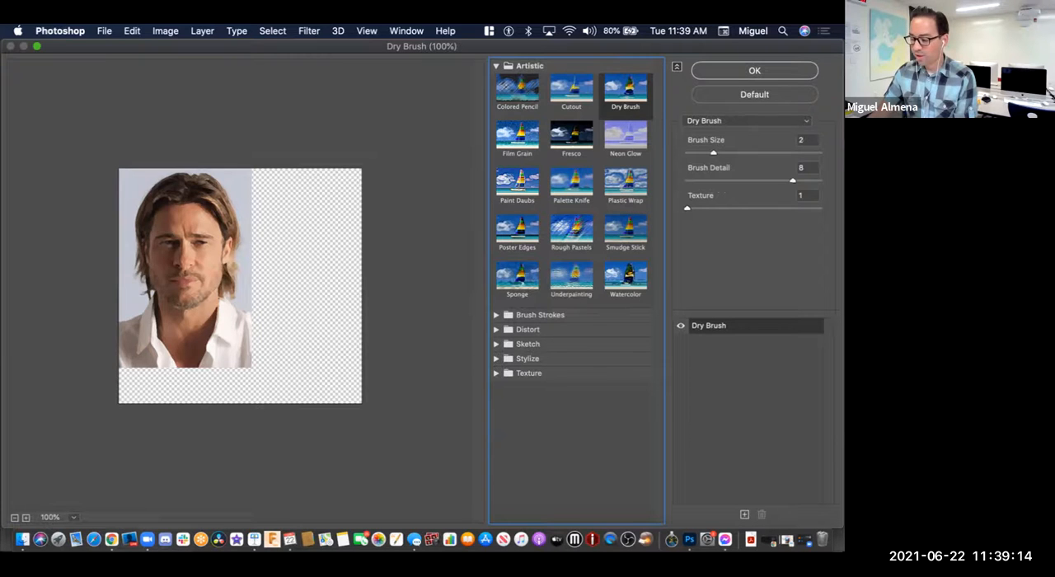
key("super+equal")
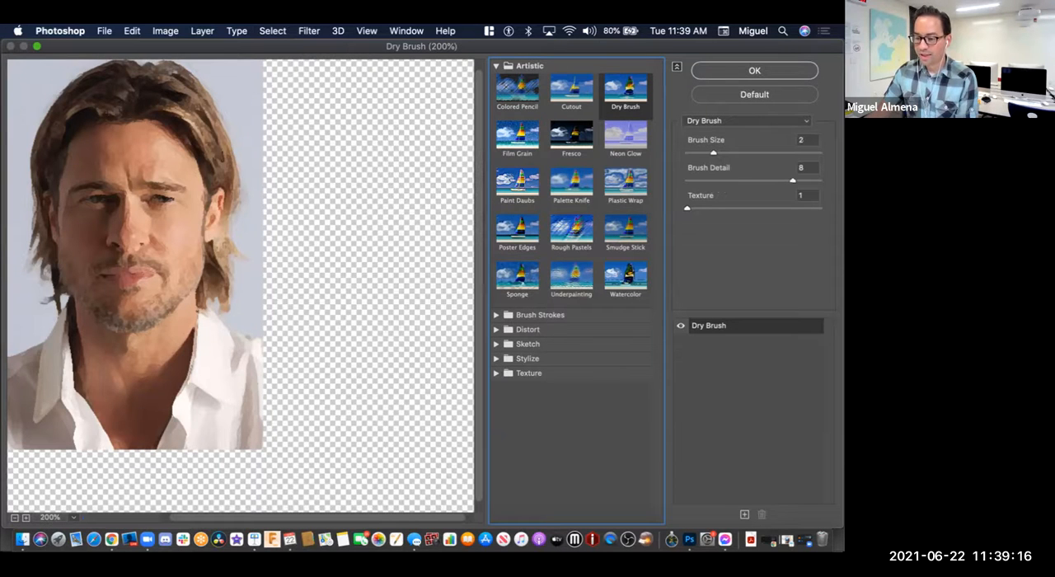
key("super+equal")
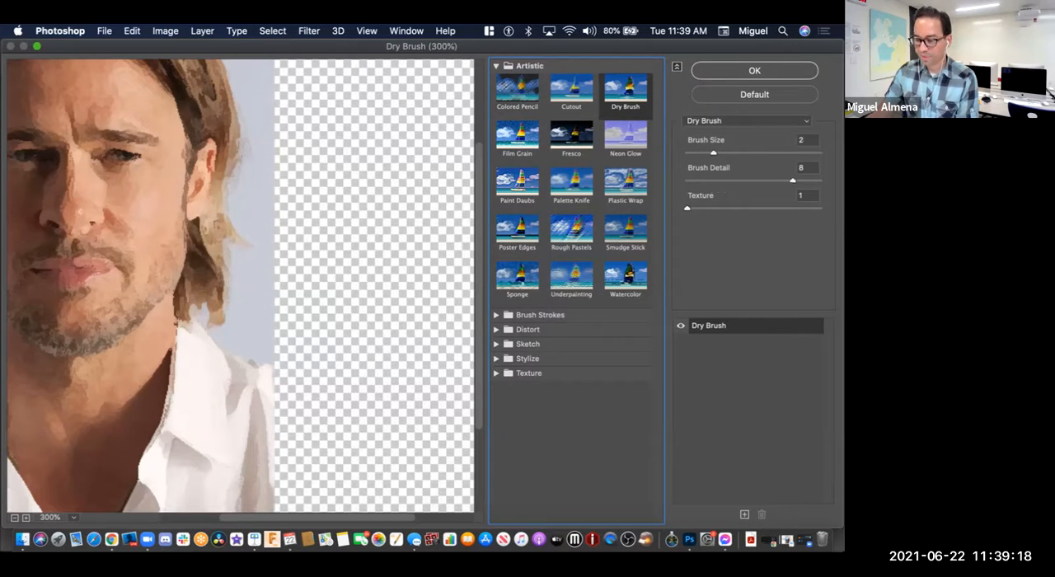
left_click_drag(173, 223, 302, 345)
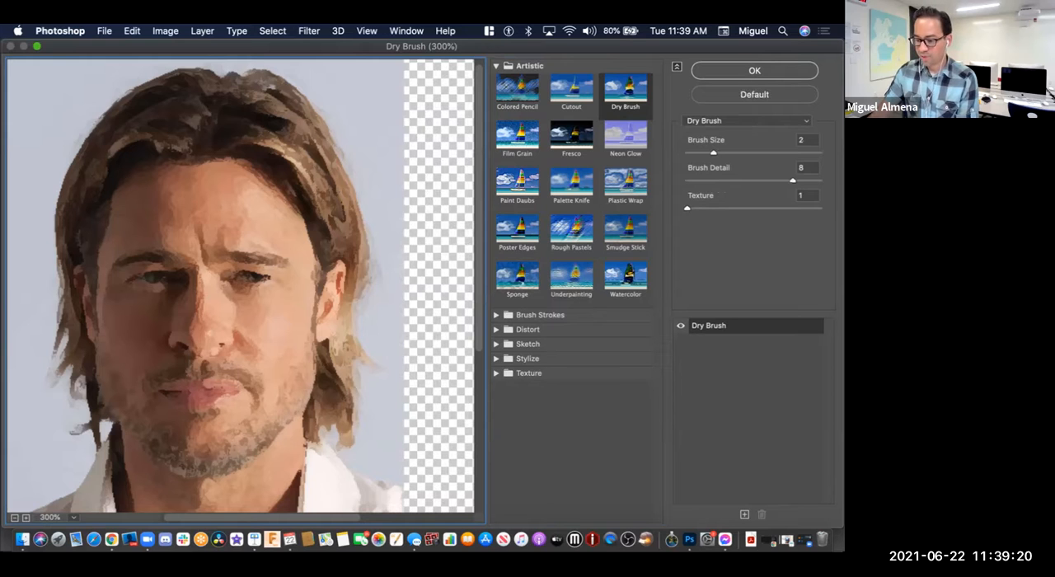
key("super+equal")
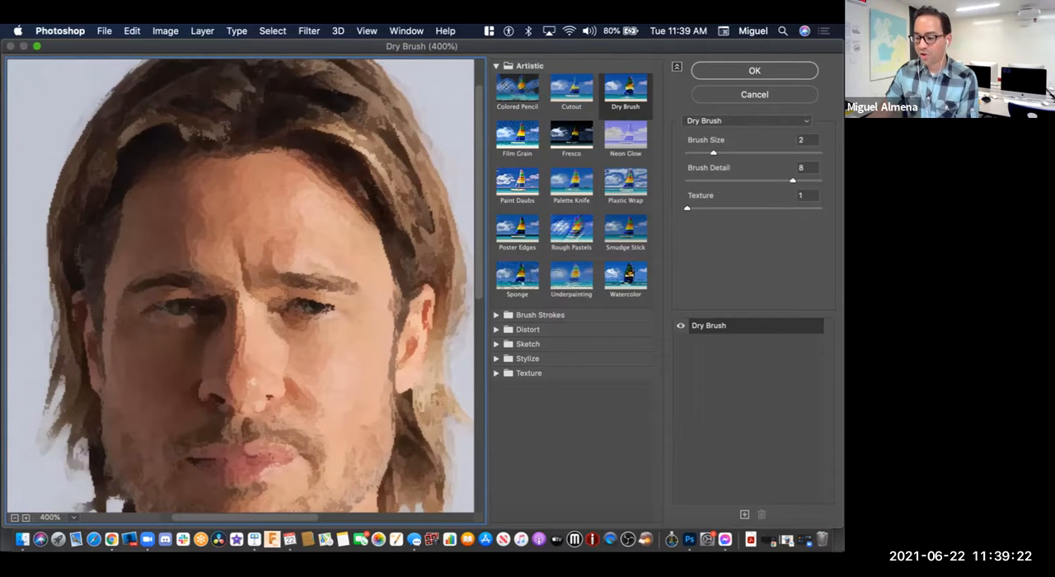
Step: Preview the Cutout filter again at 400%, and try Film Grain with adjusted grain settings
left_click(571, 89)
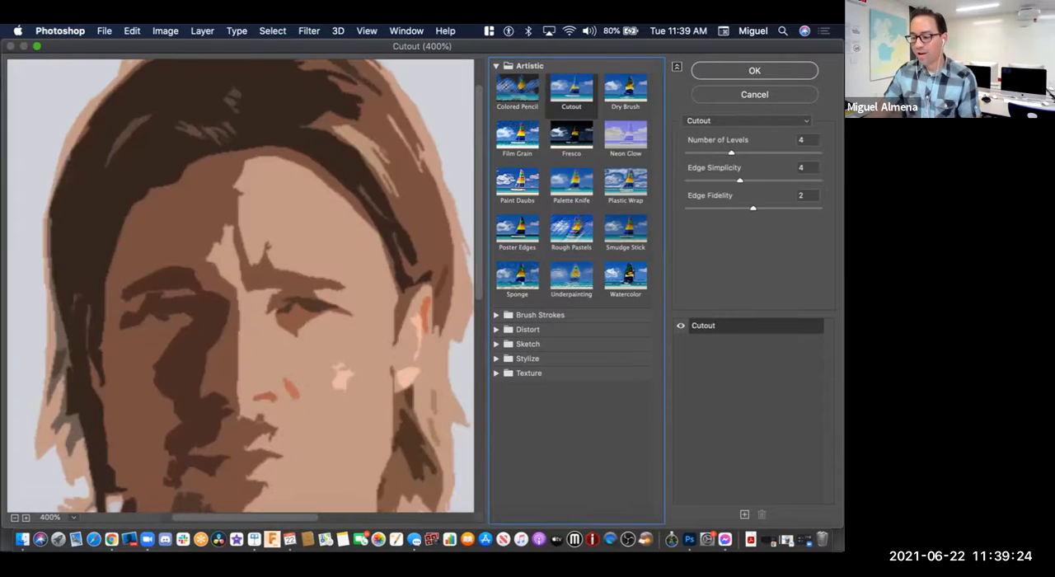
key("Right")
key("Right")
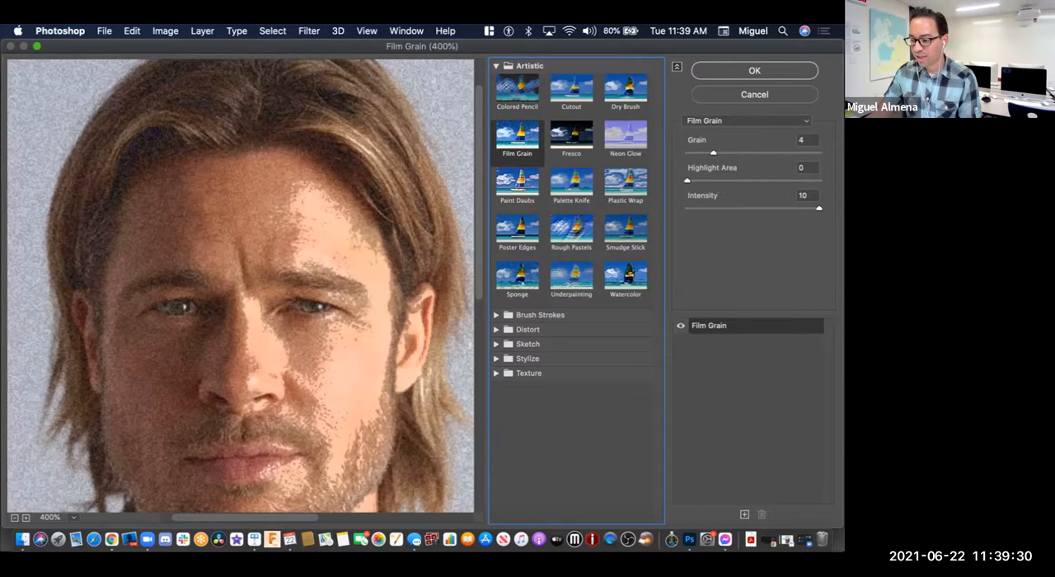
left_click_drag(713, 152, 706, 181)
Step: Try the Neon Glow filter with glow color f7e910 and a glow brightness of 16
left_click(626, 138)
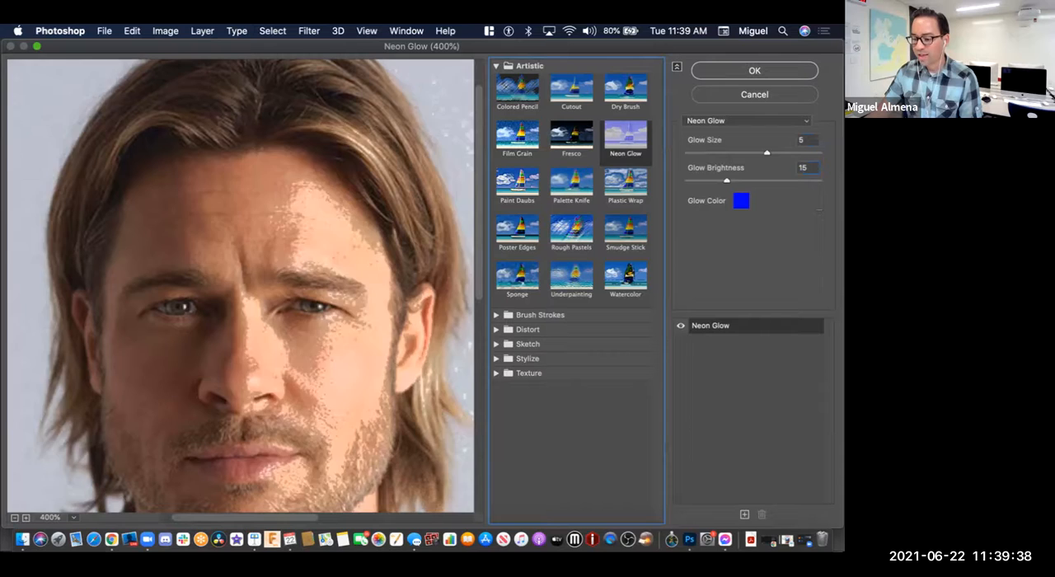
key("super")
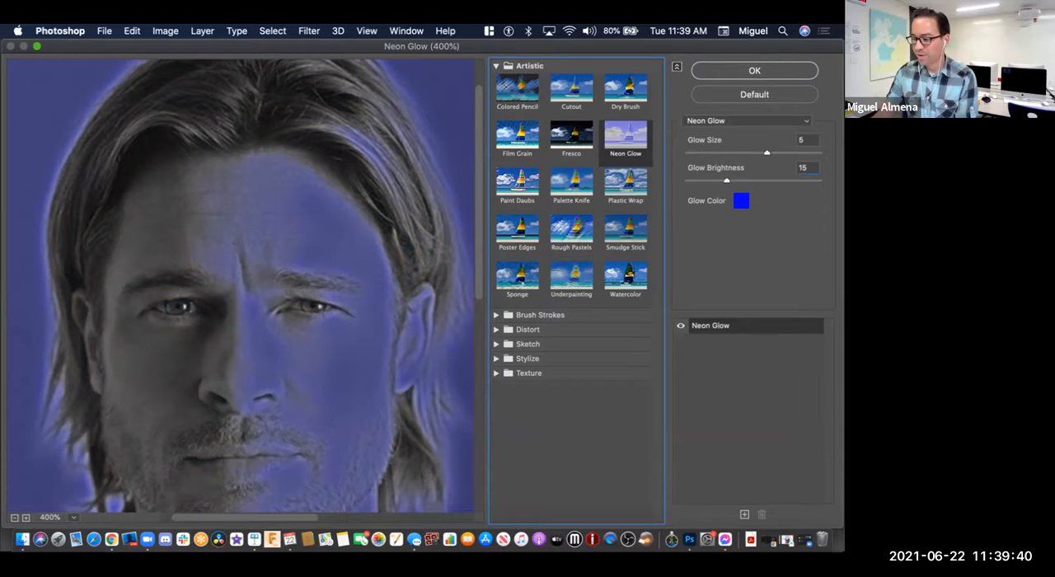
left_click(740, 201)
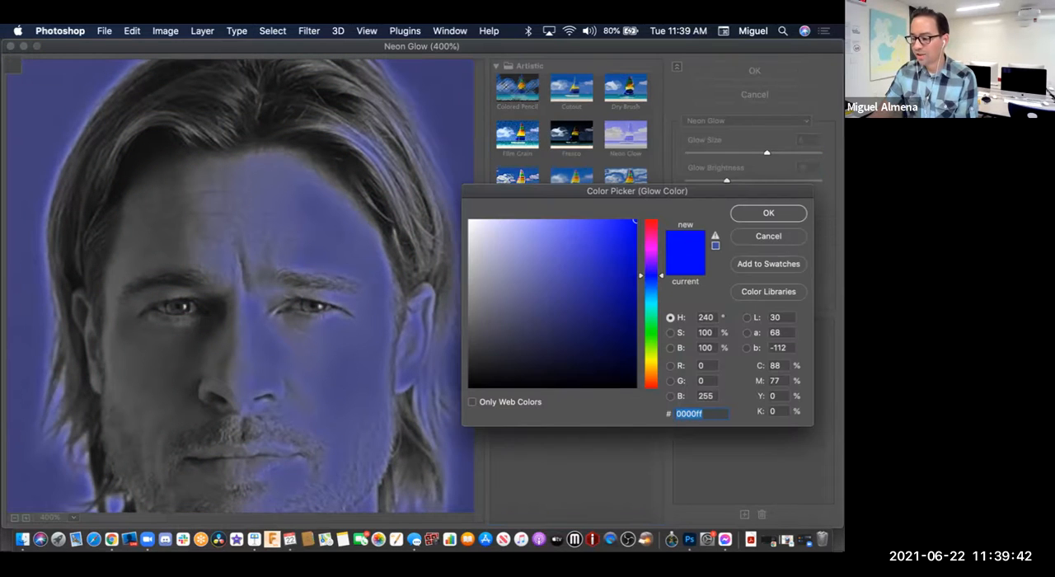
type("f7e910")
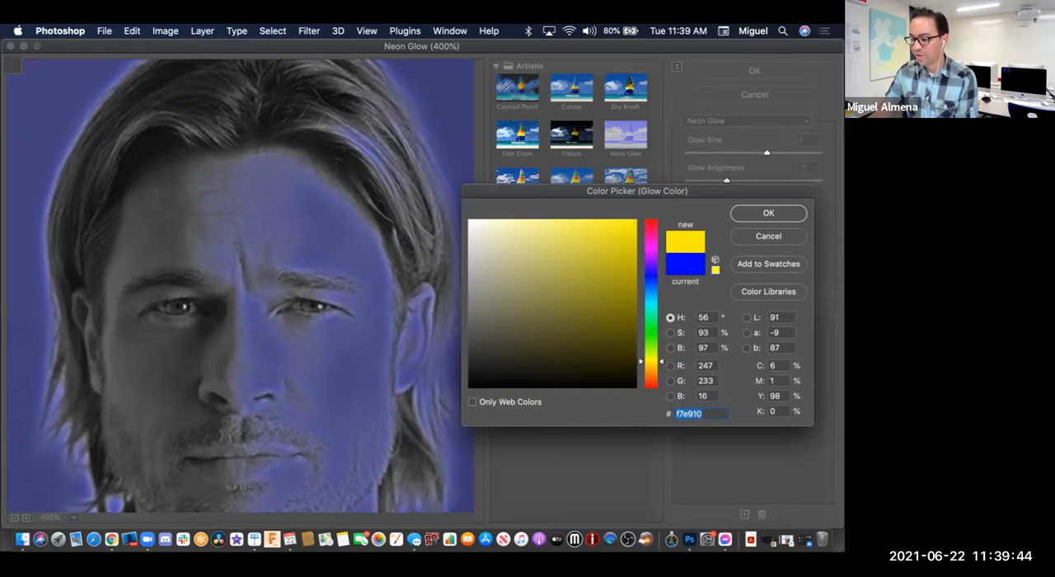
key("Return")
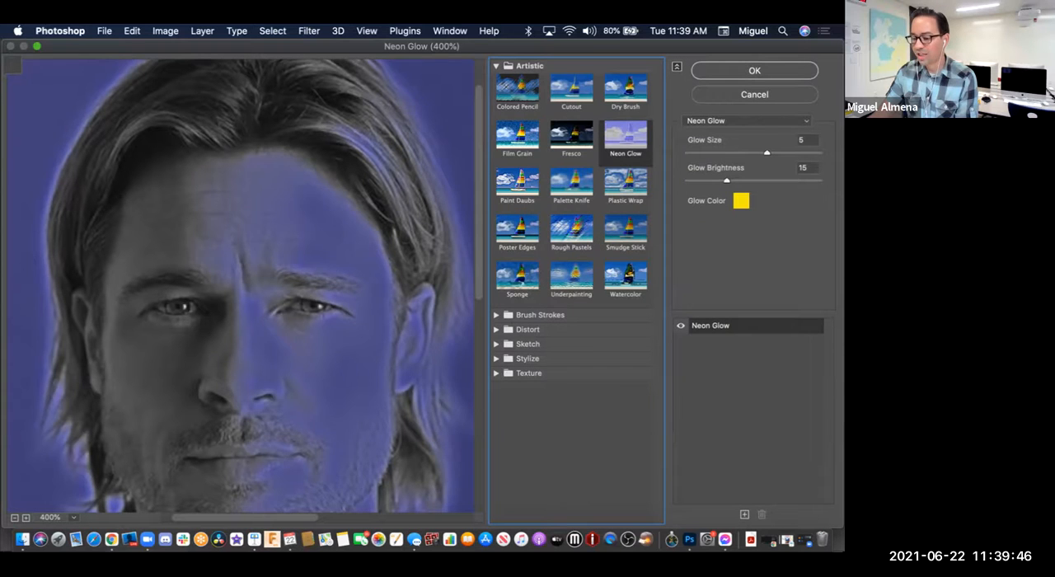
key("Up")
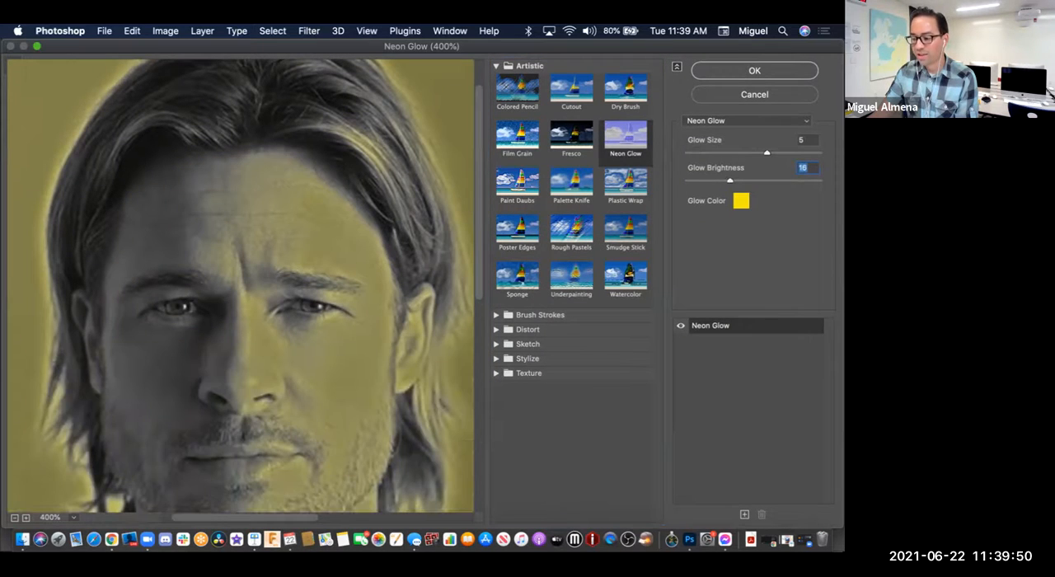
Step: Try Paint Daubs with brush size 6 and sharpness 8, and Watercolor with brush detail 5 and shadow intensity 0
left_click(517, 185)
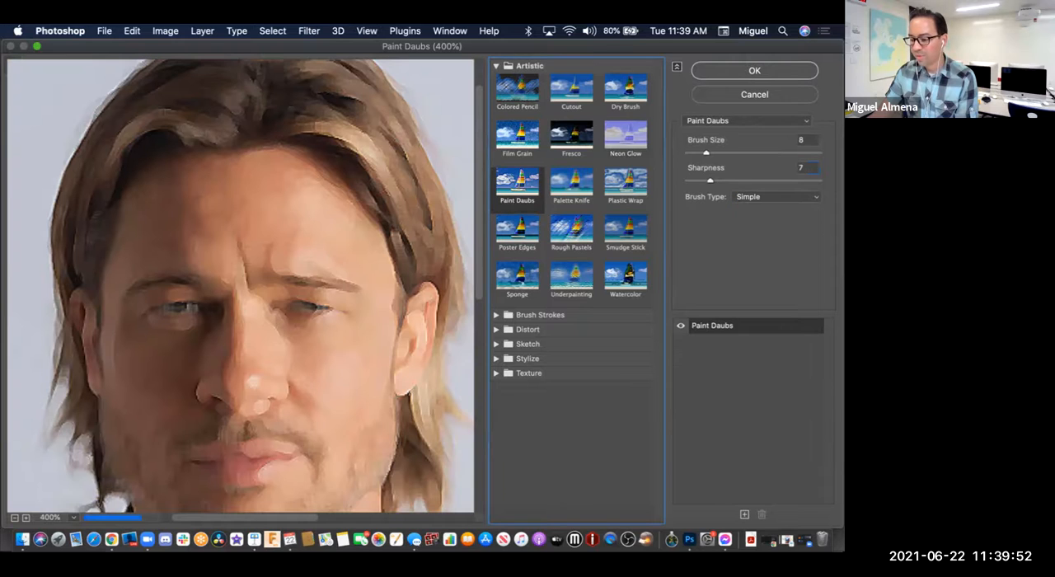
mouse_move(706, 152)
left_mouse_down()
mouse_move(724, 180)
mouse_move(713, 181)
left_mouse_up()
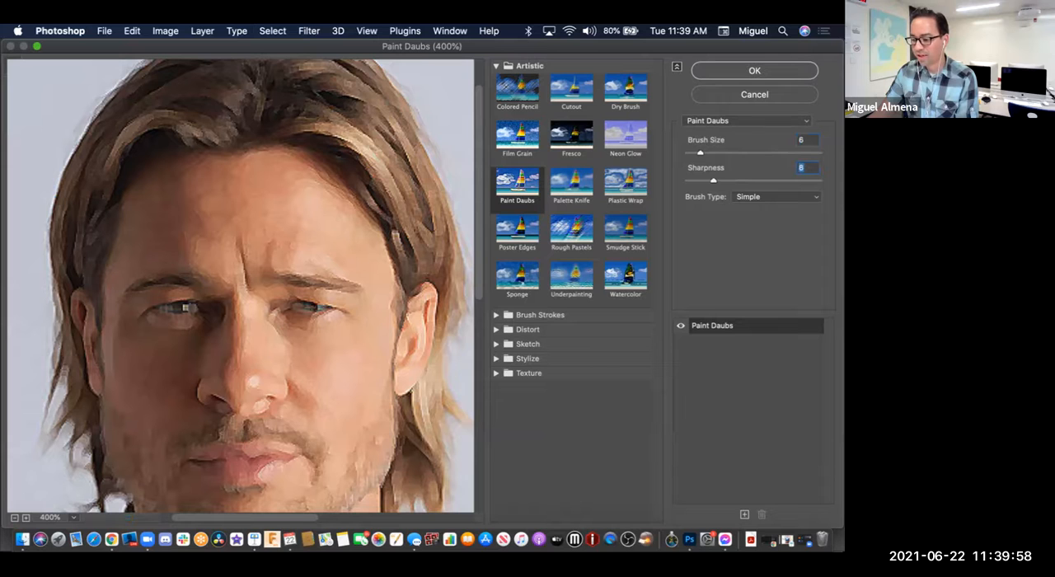
left_click(624, 277)
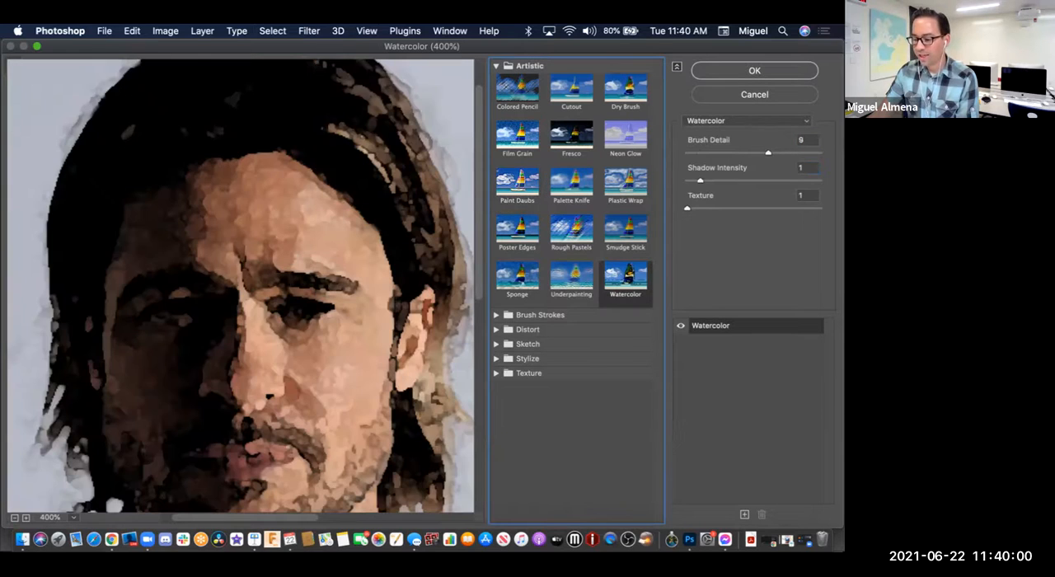
mouse_move(768, 152)
left_mouse_down()
mouse_move(707, 153)
mouse_move(778, 180)
mouse_move(687, 181)
mouse_move(716, 208)
mouse_move(688, 209)
left_mouse_up()
mouse_move(707, 153)
left_mouse_down()
mouse_move(723, 152)
mouse_move(734, 180)
mouse_move(687, 181)
left_mouse_up()
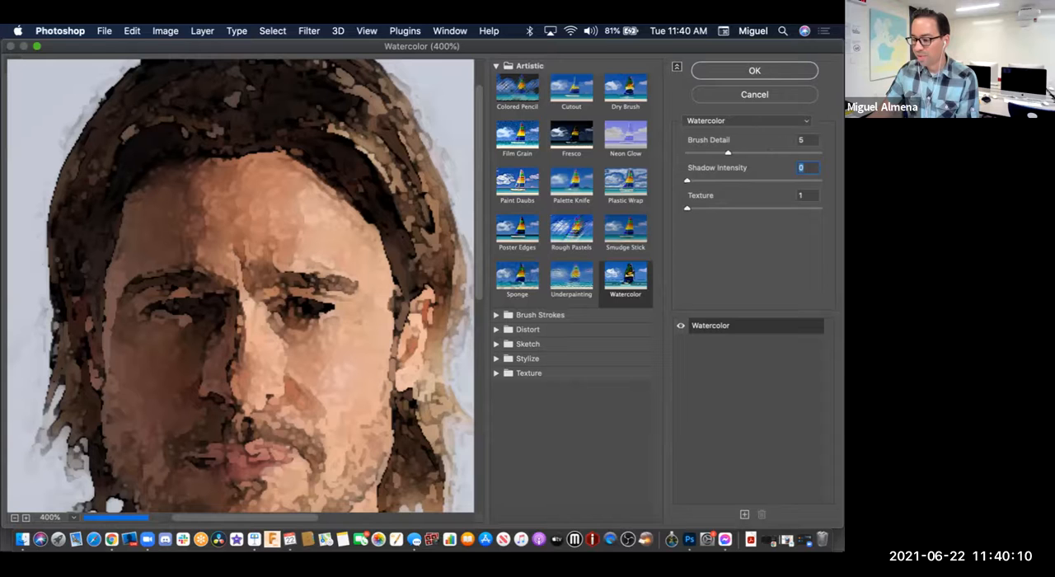
Step: Apply the Sponge filter to Row 3 Image 2 with brush size 2, definition 6 and smoothness 5
left_click(518, 277)
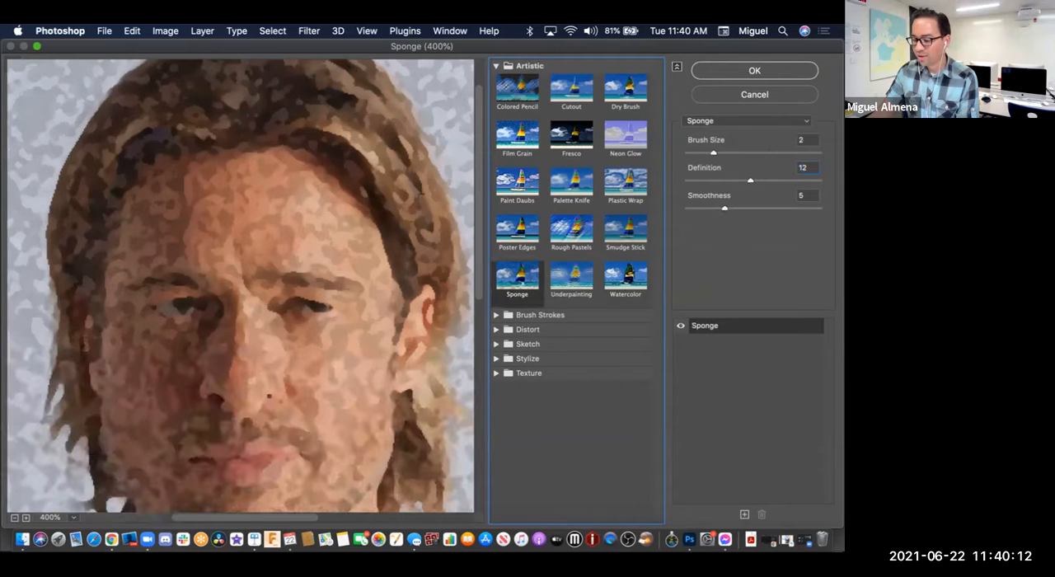
left_click_drag(752, 180, 721, 181)
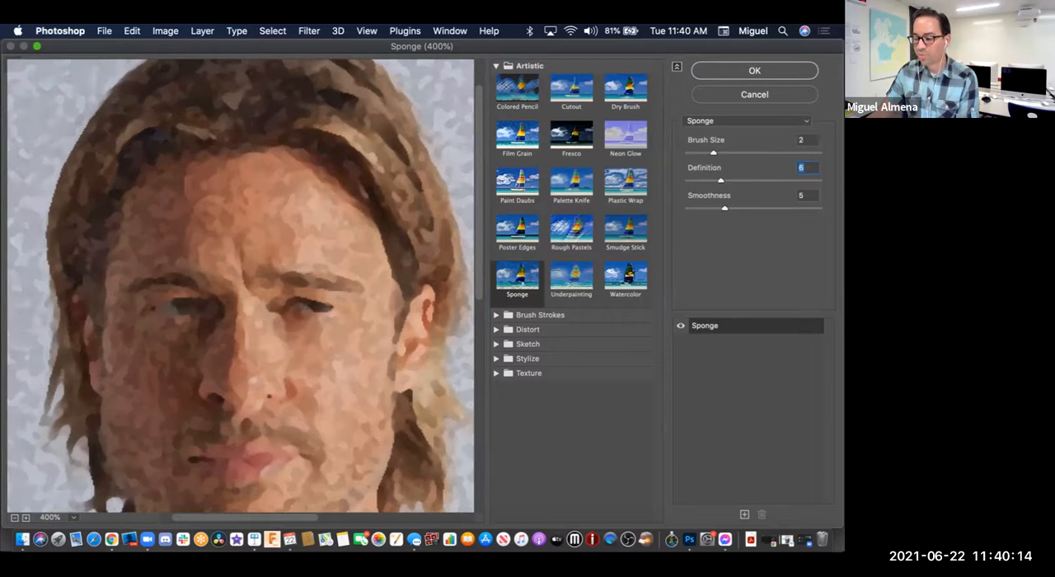
left_click(496, 315)
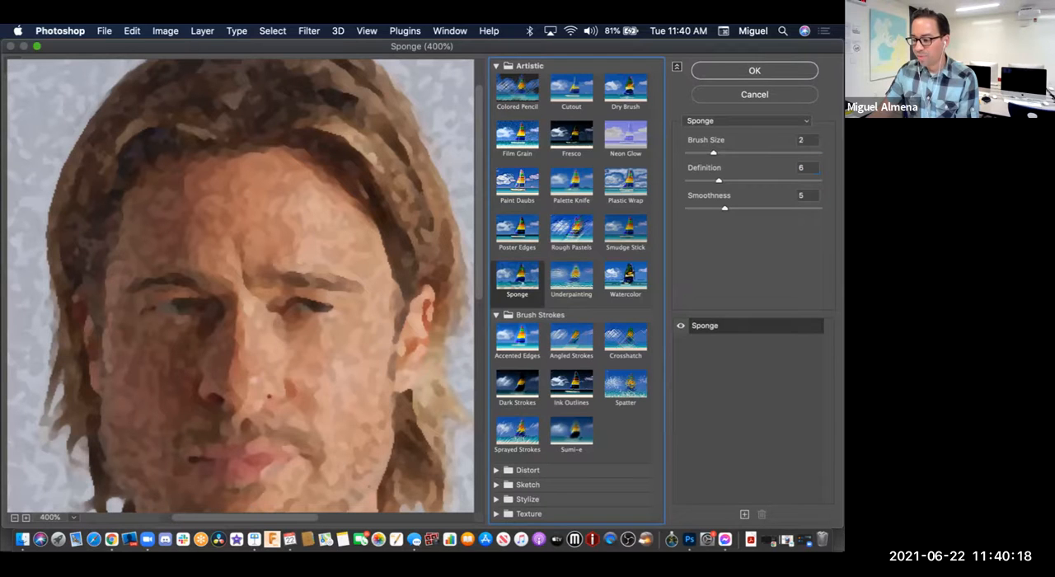
key("Return")
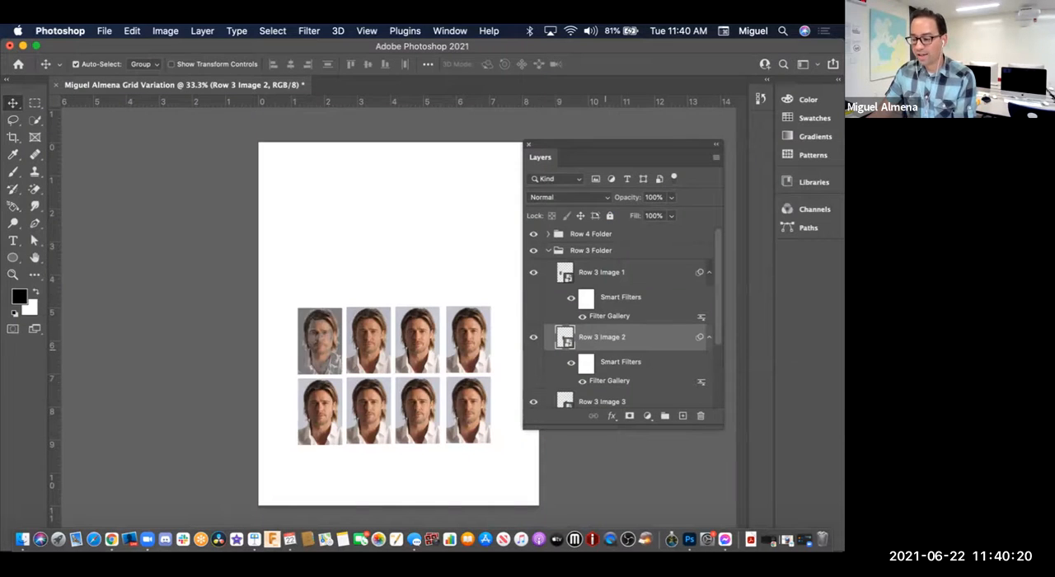
Step: Select the Row 3 Image 3 layer and open the Filter Gallery for it
scroll(613, 345, "down", 1)
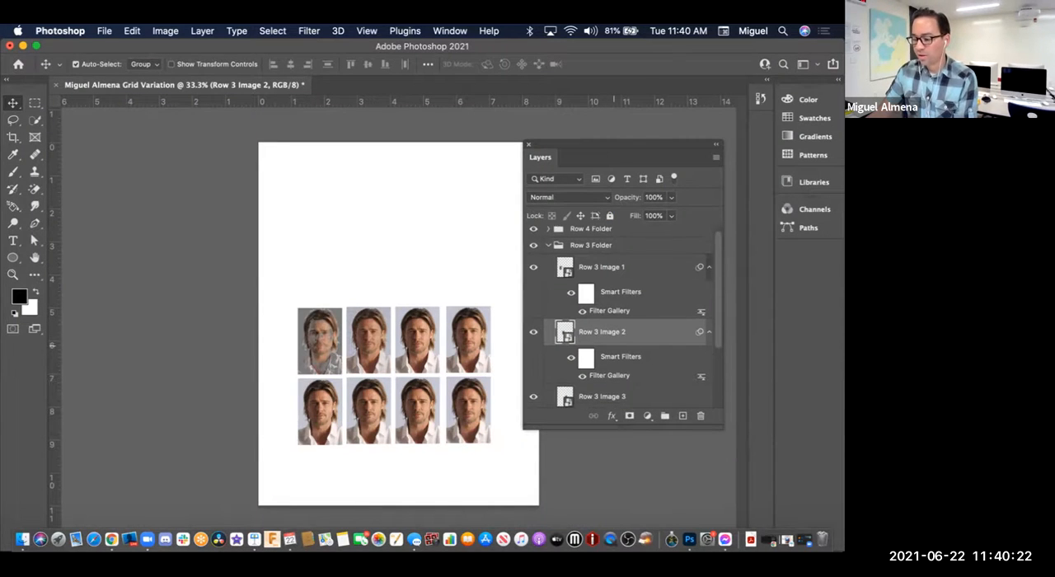
scroll(613, 345, "down", 4)
left_click(611, 351)
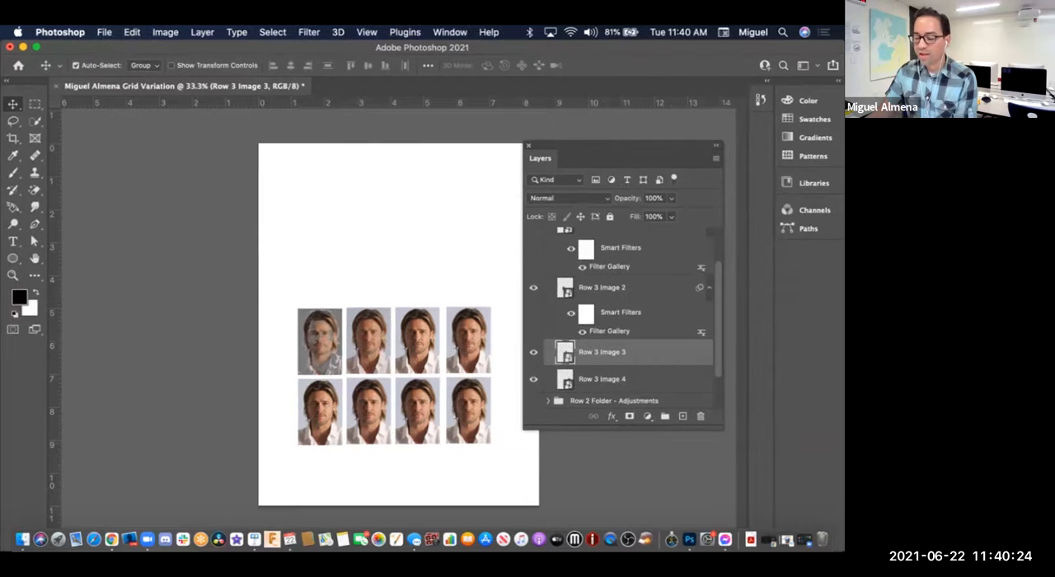
left_click(309, 31)
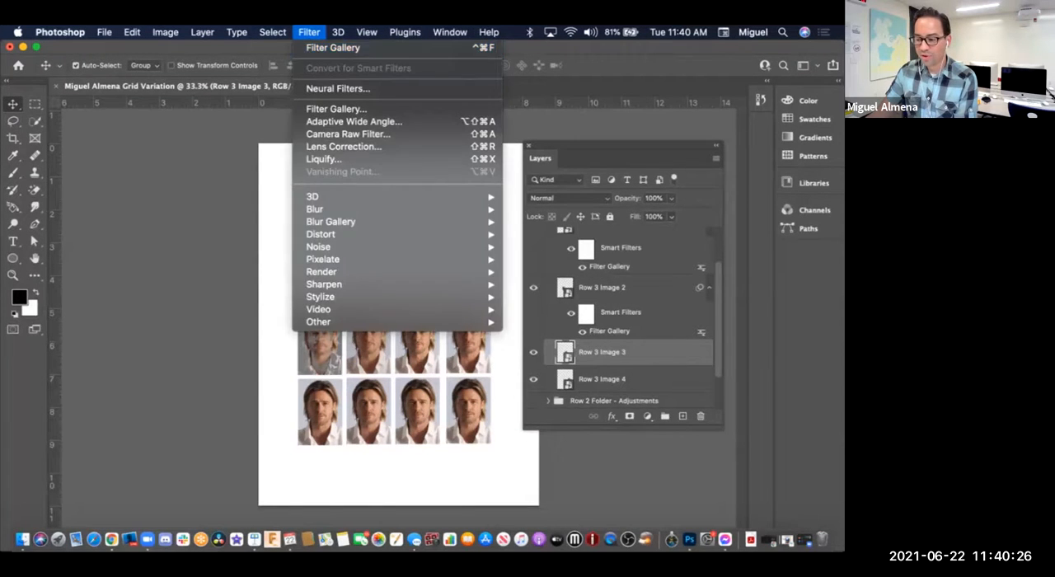
left_click(330, 44)
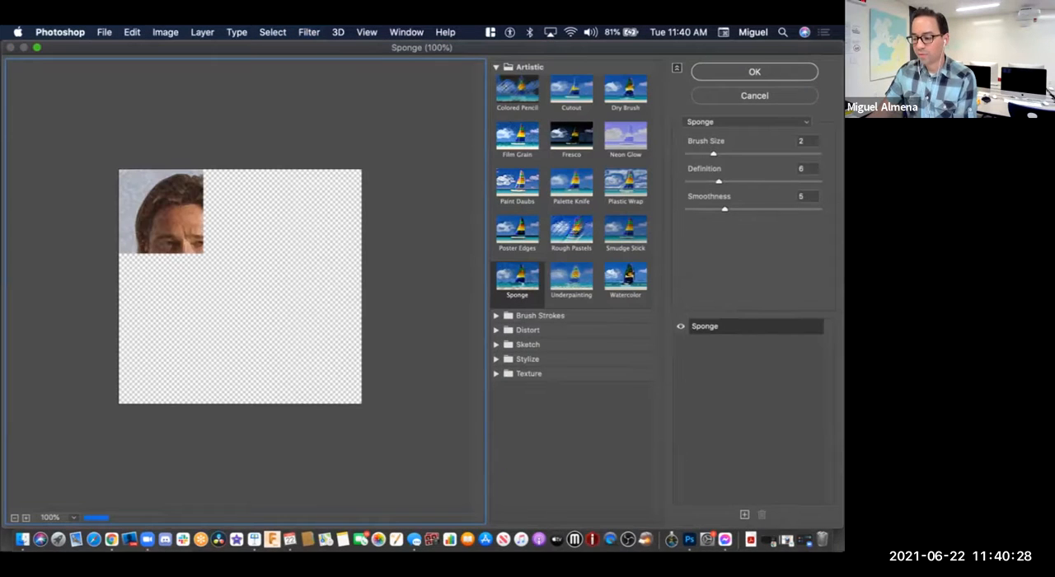
Step: Collapse the Artistic and Brush Strokes filter categories and expand the Distort category for Row 3 Image 3
left_click(496, 314)
key("super+plus")
key("super+plus")
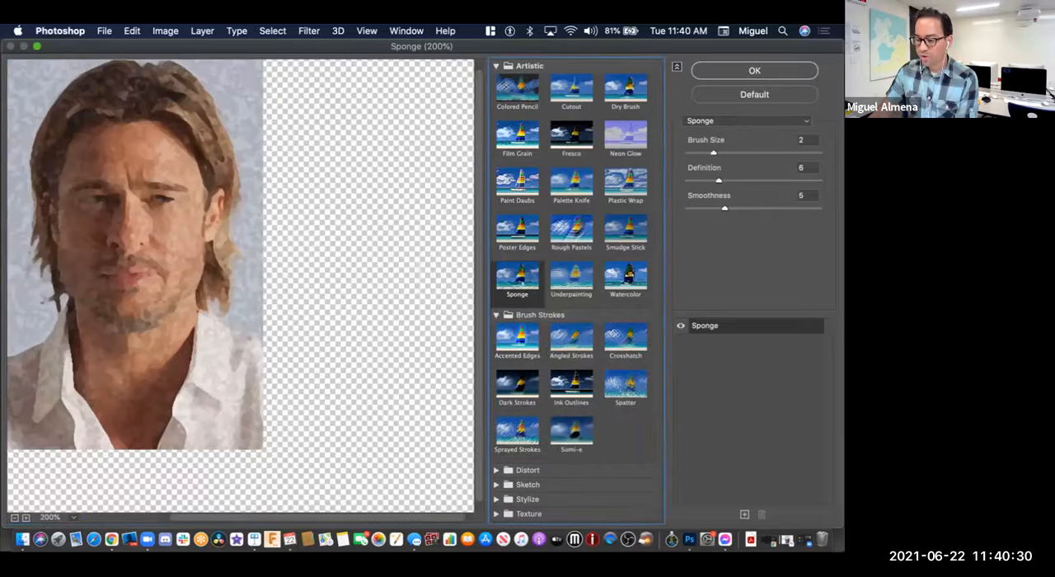
left_click_drag(198, 247, 327, 306)
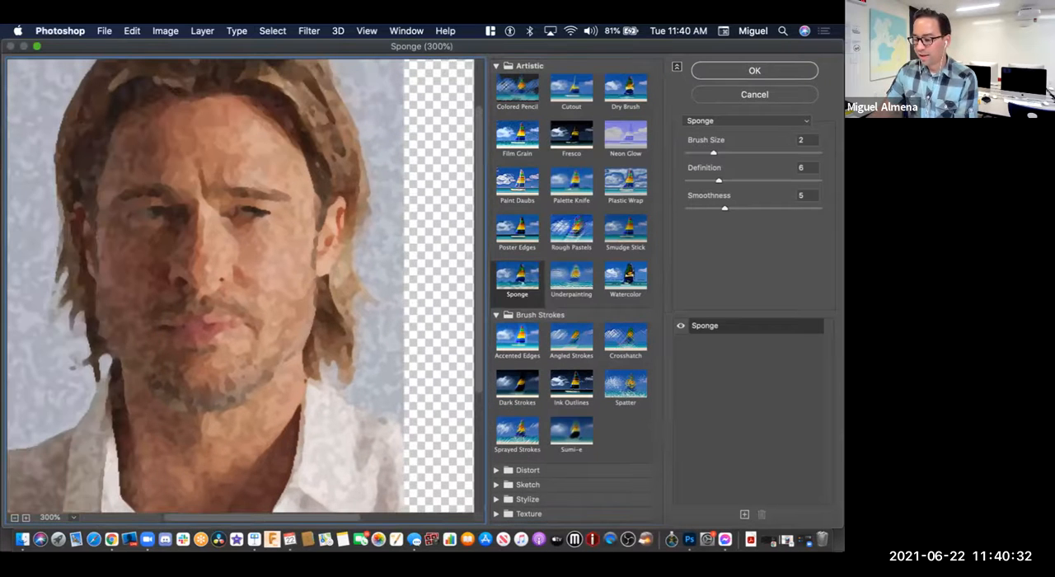
left_click(497, 315)
left_click(496, 66)
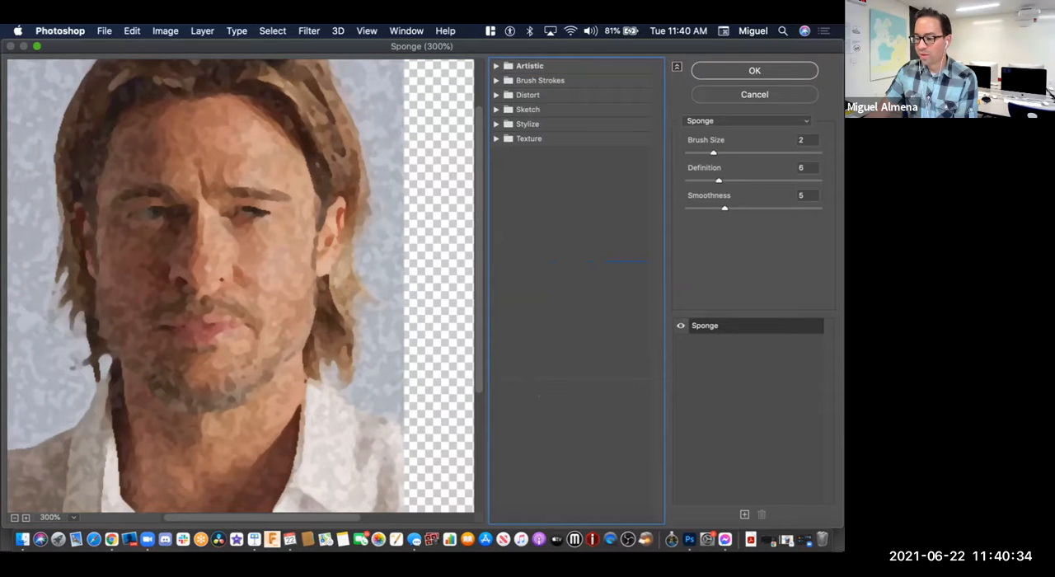
left_click(496, 95)
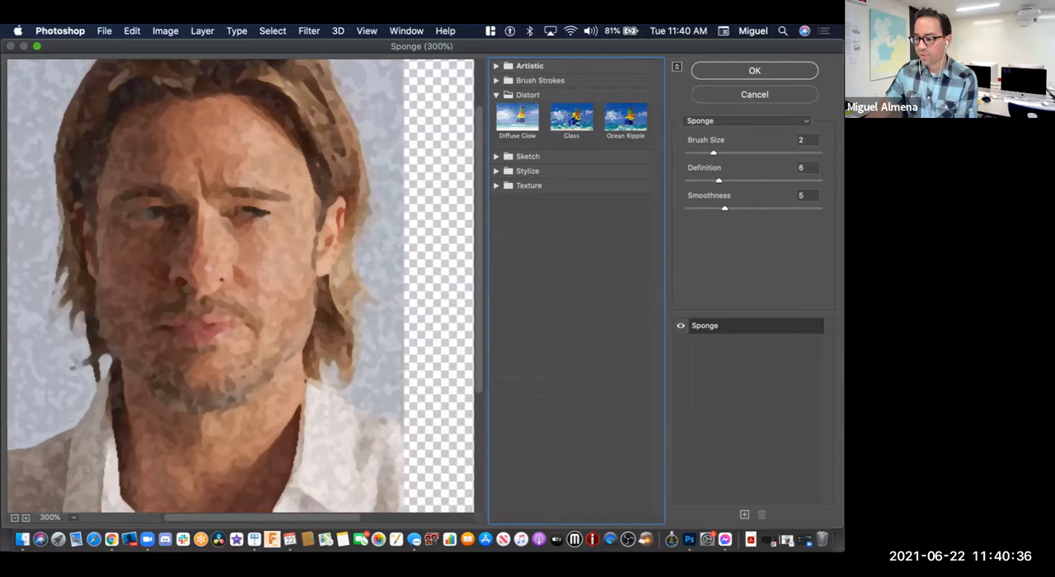
left_click(496, 95)
left_click(496, 80)
left_click(496, 80)
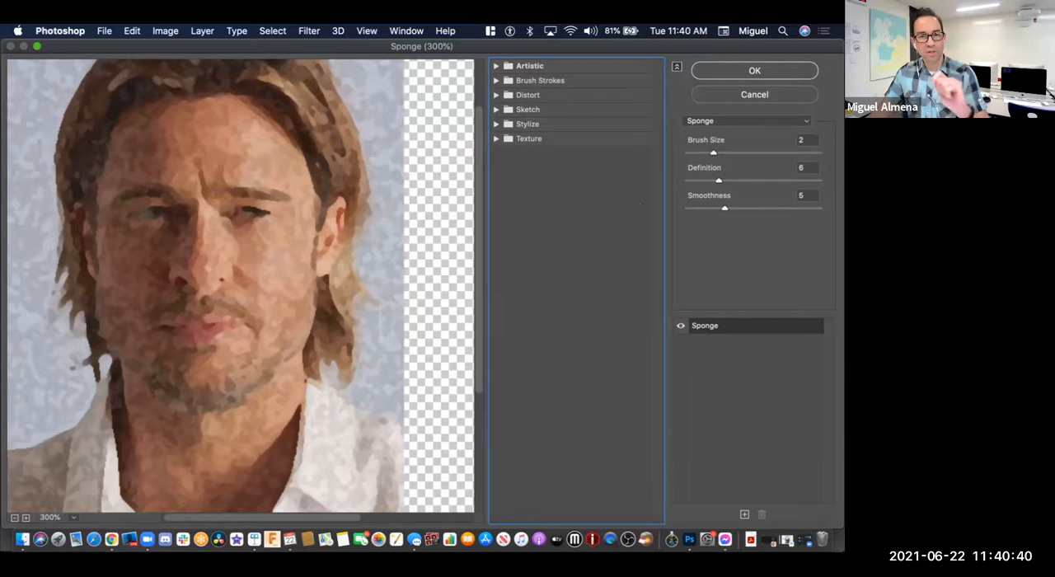
left_click(496, 95)
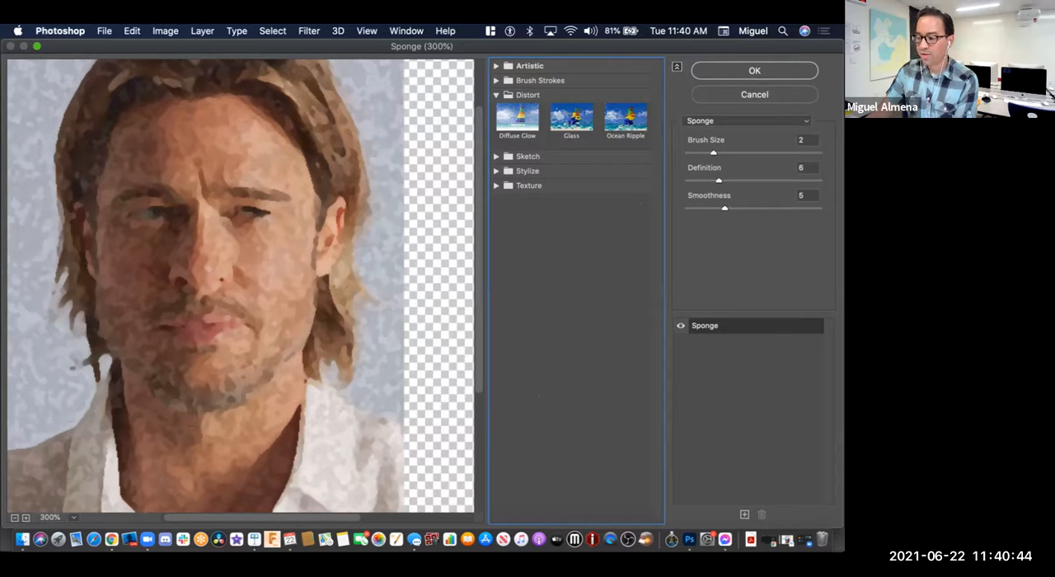
Step: Preview the Diffuse Glow filter on Row 3 Image 3 and inspect its grain on the face up close
left_click(517, 119)
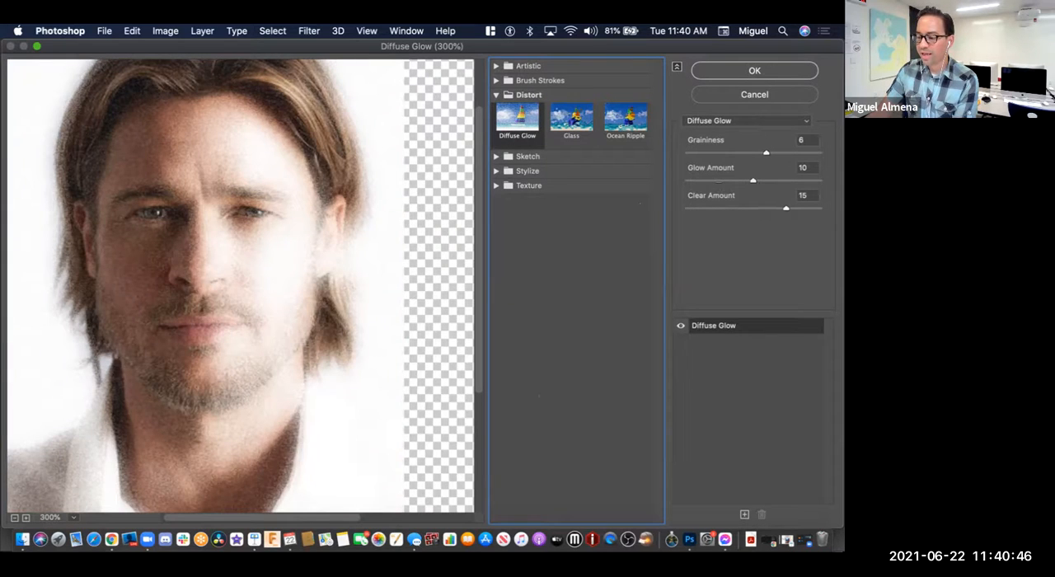
left_click_drag(239, 263, 240, 296)
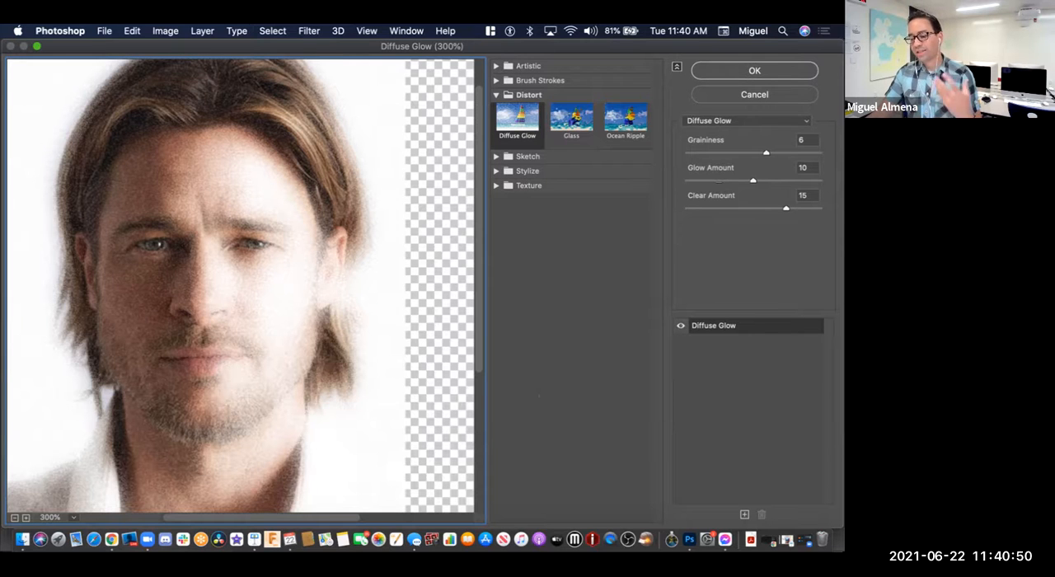
key("super+plus")
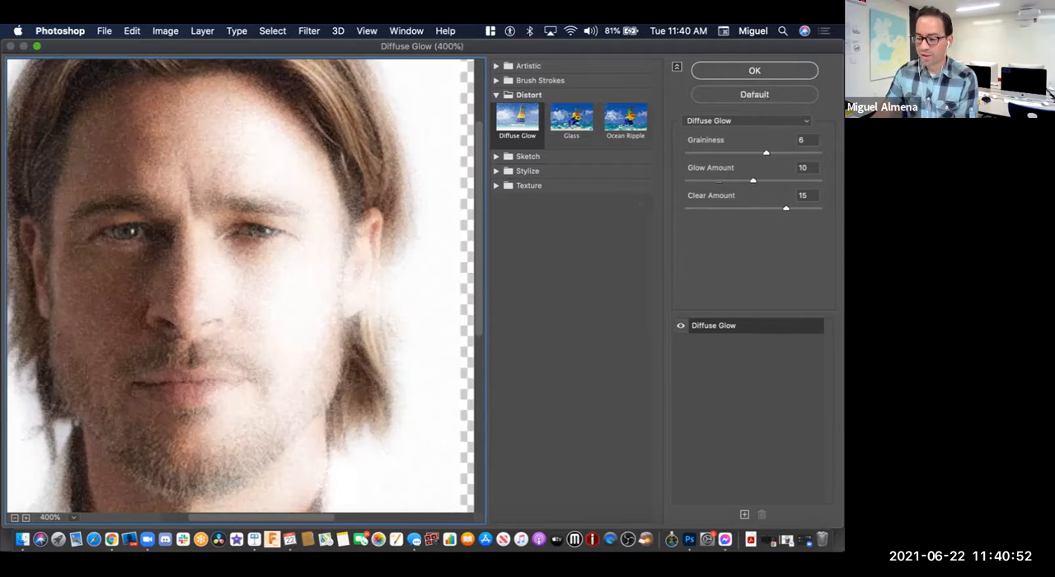
left_click_drag(240, 285, 273, 292)
key("super+minus")
key("super+plus")
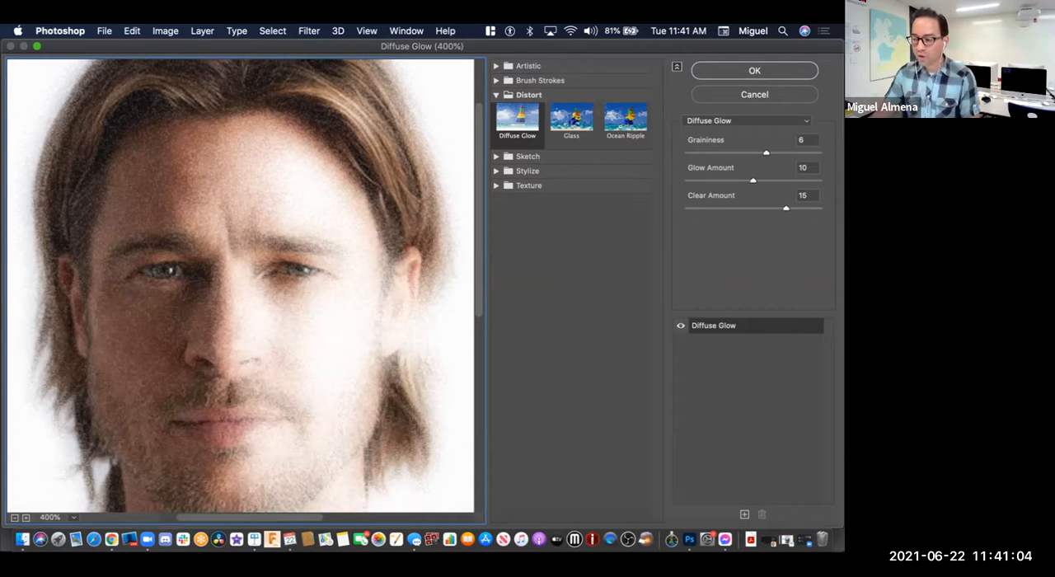
Step: Preview the Glass filter from the Distort category on Row 3 Image 3
left_click(571, 120)
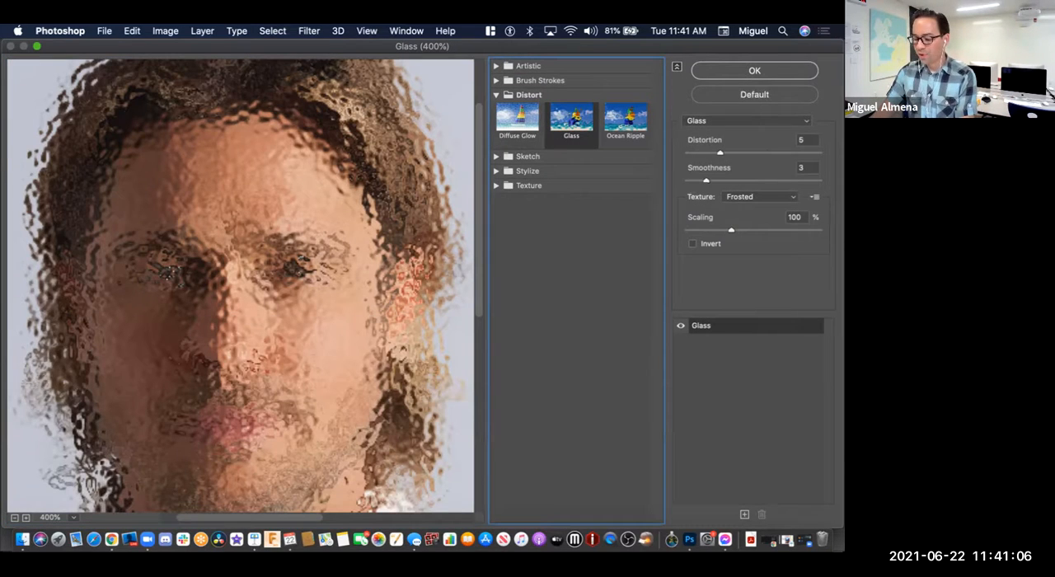
scroll(91, 484, "right", 3)
left_click_drag(186, 63, 225, 81)
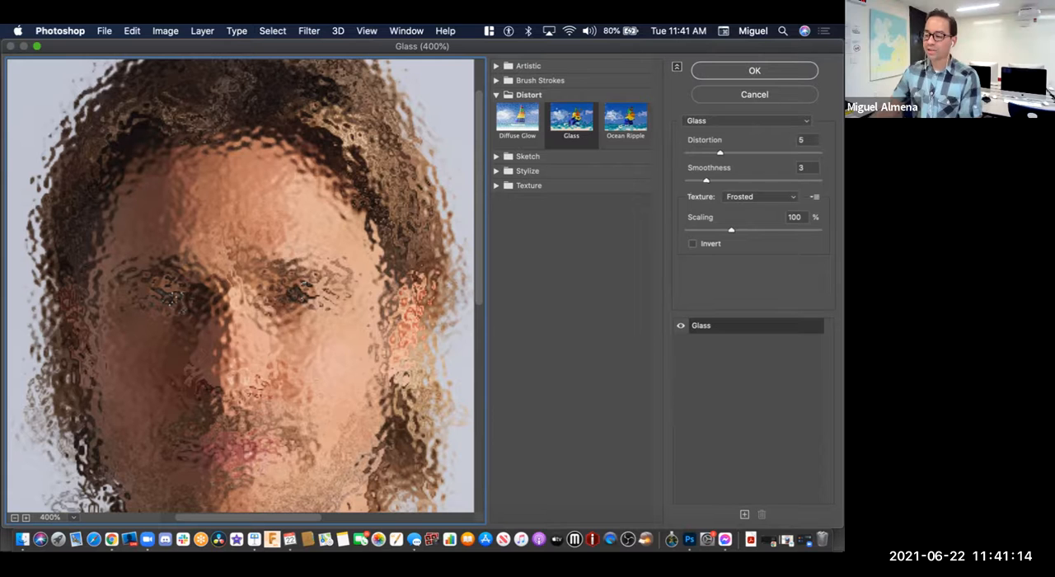
Step: Try the Ocean Ripple filter on Row 3 Image 3 with ripple size 11 and ripple magnitude 6
left_click(625, 121)
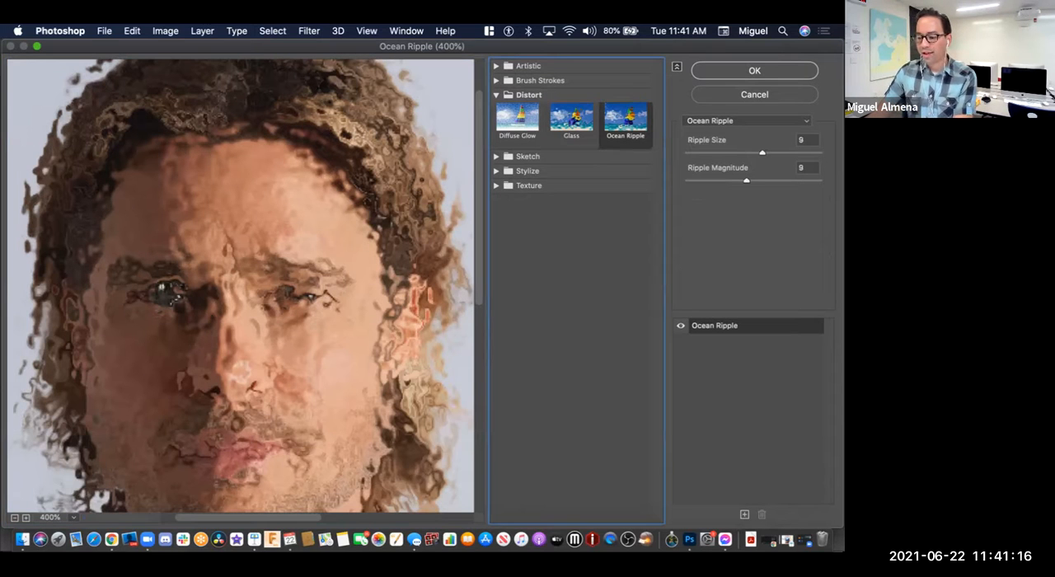
key("super+minus")
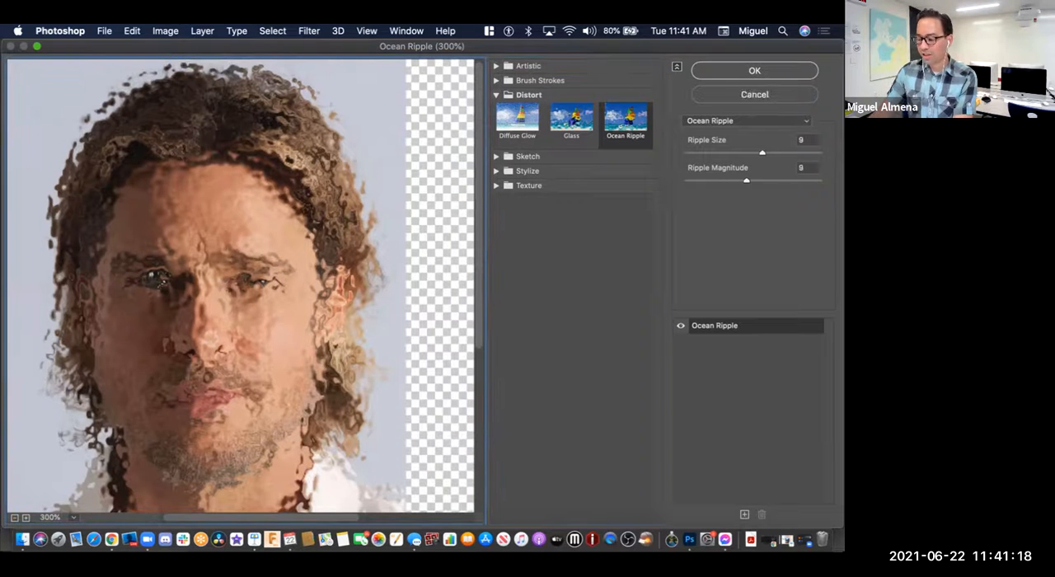
key("super+plus")
left_click_drag(227, 354, 242, 373)
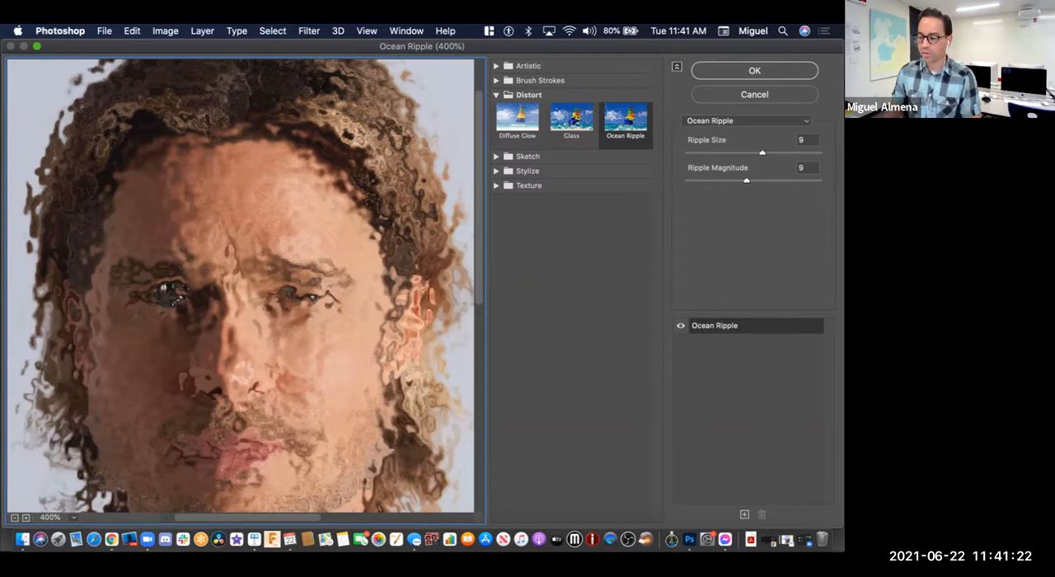
left_click_drag(762, 153, 728, 180)
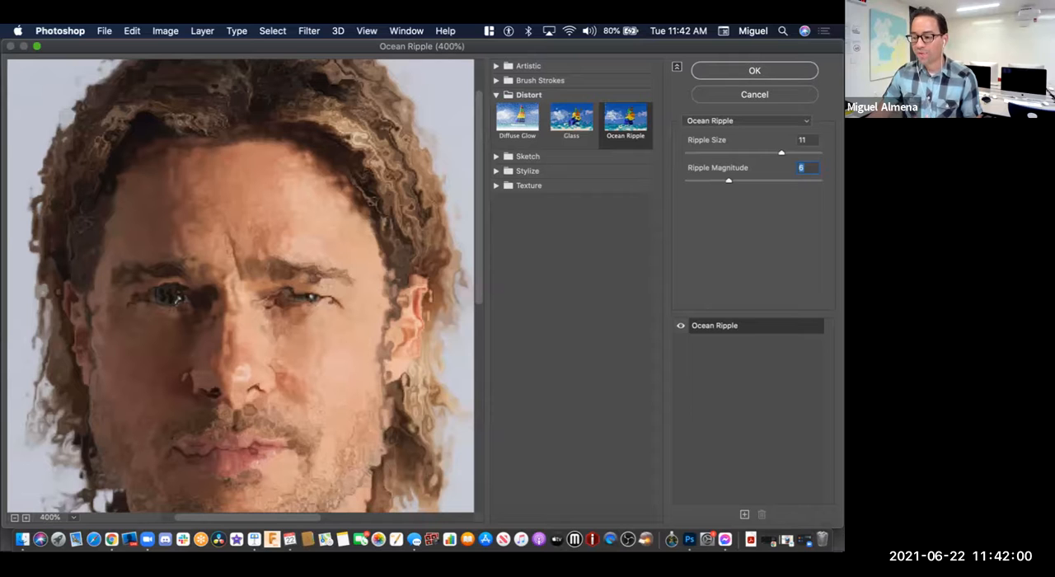
Step: Switch from the Distort to the Sketch category and preview Bas Relief, Chalk & Charcoal, Charcoal, Graphic Pen and Conté Crayon
left_click(496, 95)
left_click(496, 109)
left_click(518, 130)
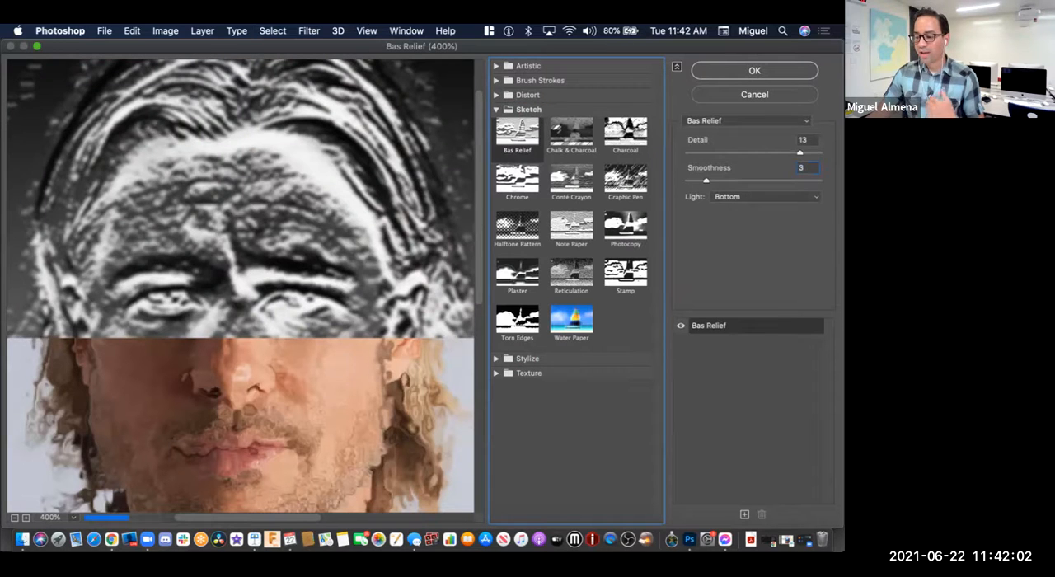
left_click(571, 132)
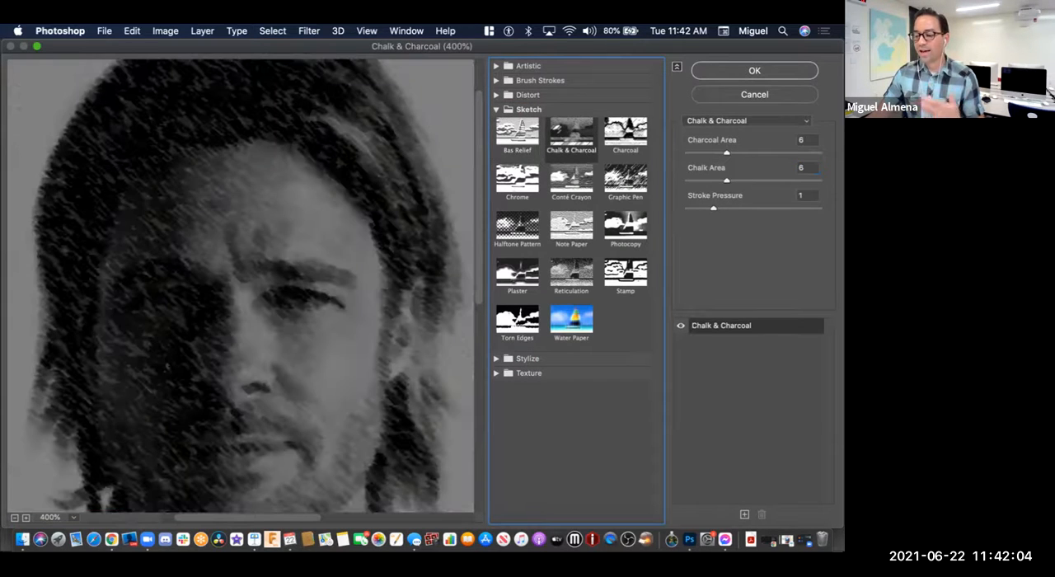
left_click(626, 132)
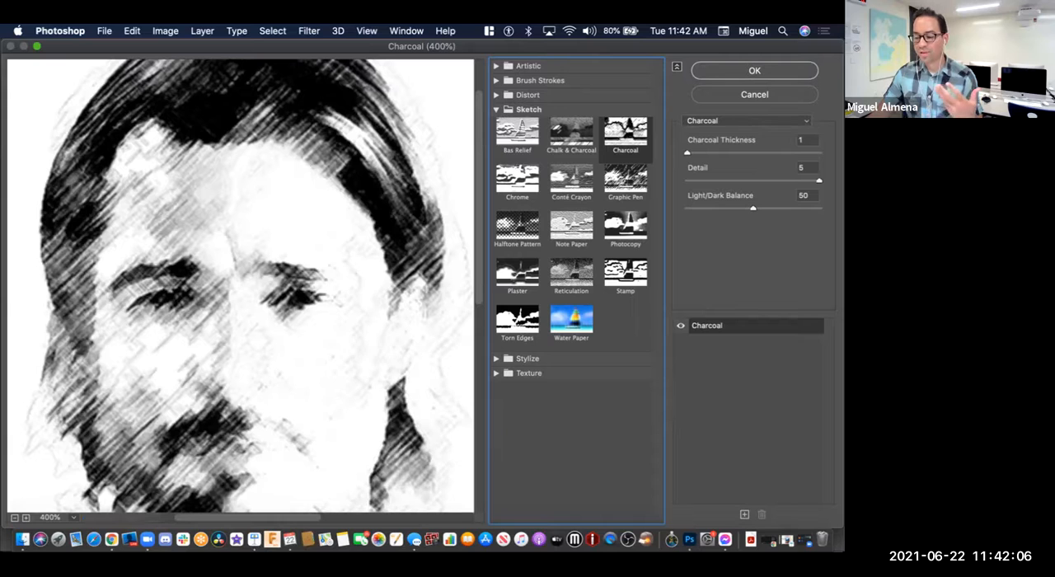
left_click(626, 178)
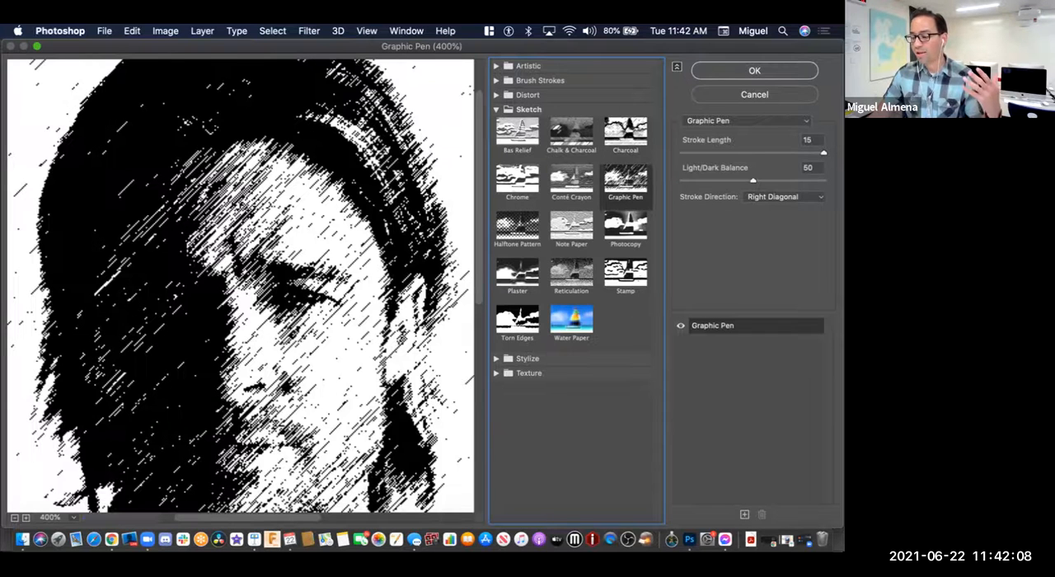
left_click(571, 179)
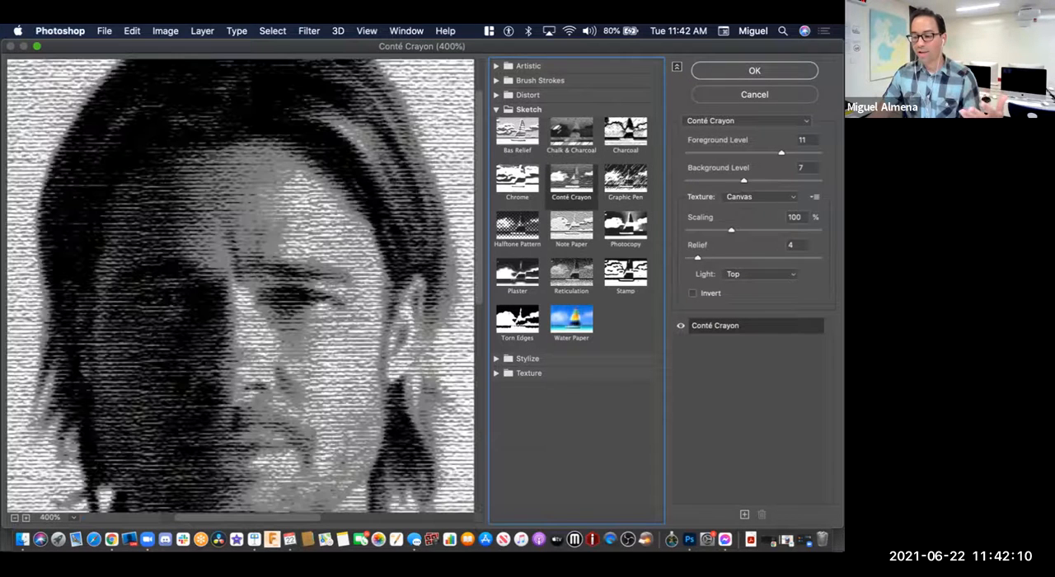
Step: Preview the Halftone Pattern, Graphic Pen, Stamp, Water Paper, Torn Edges and Plaster sketch filters on Row 3 Image 3
left_click(517, 226)
left_click(625, 179)
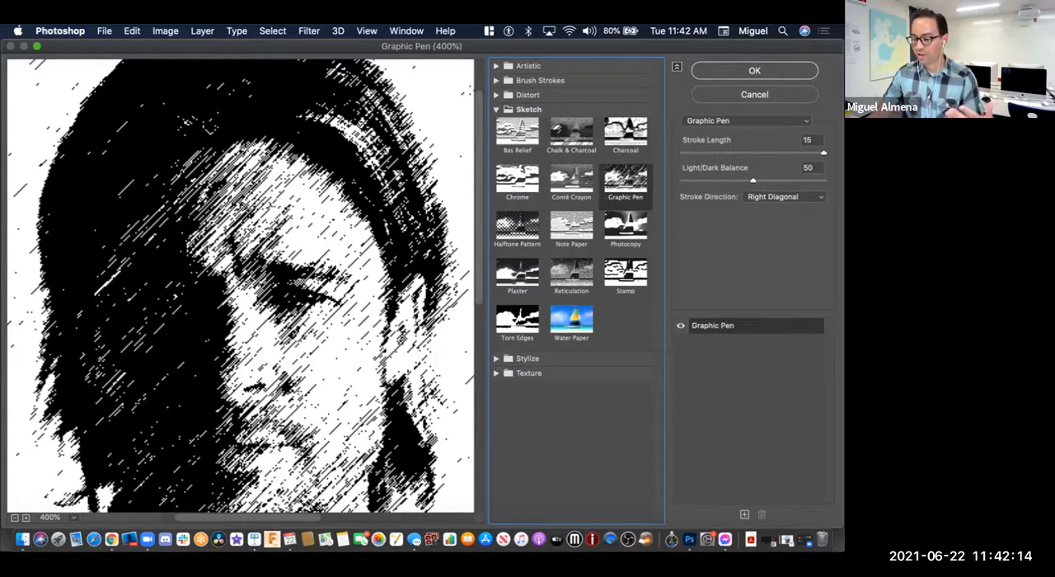
left_click(625, 273)
left_click(571, 319)
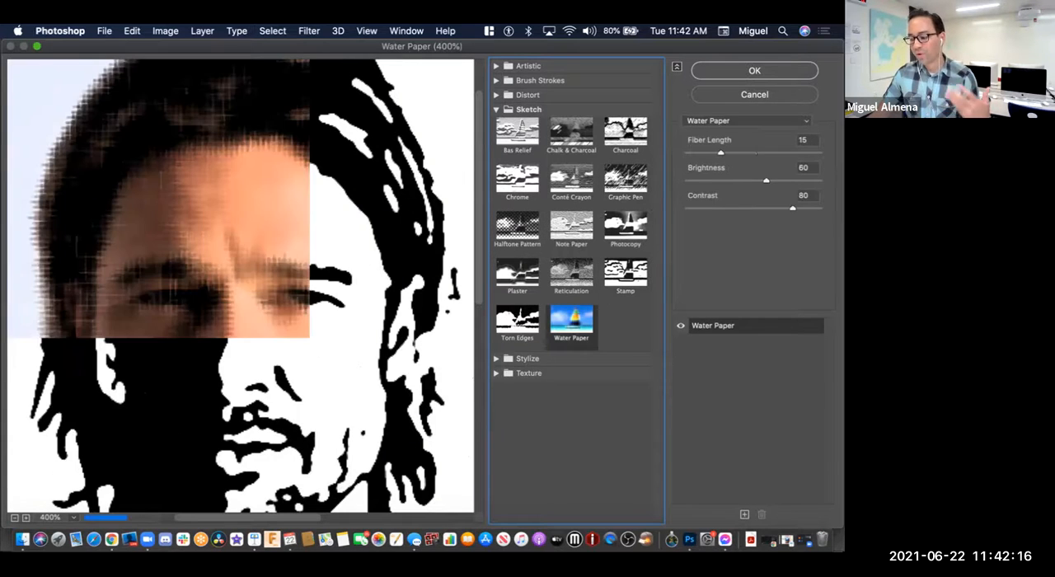
left_click(517, 320)
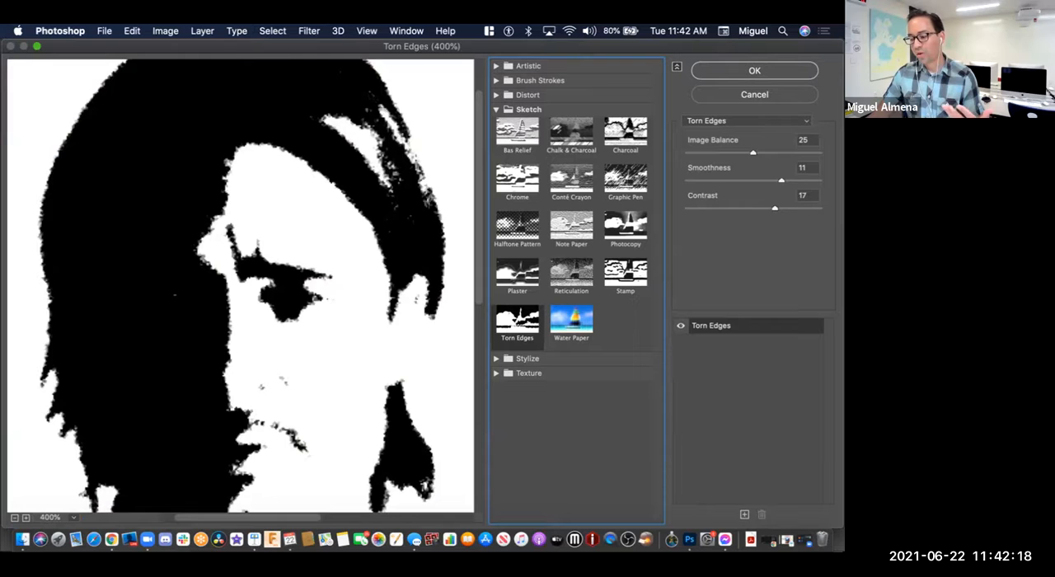
left_click(518, 273)
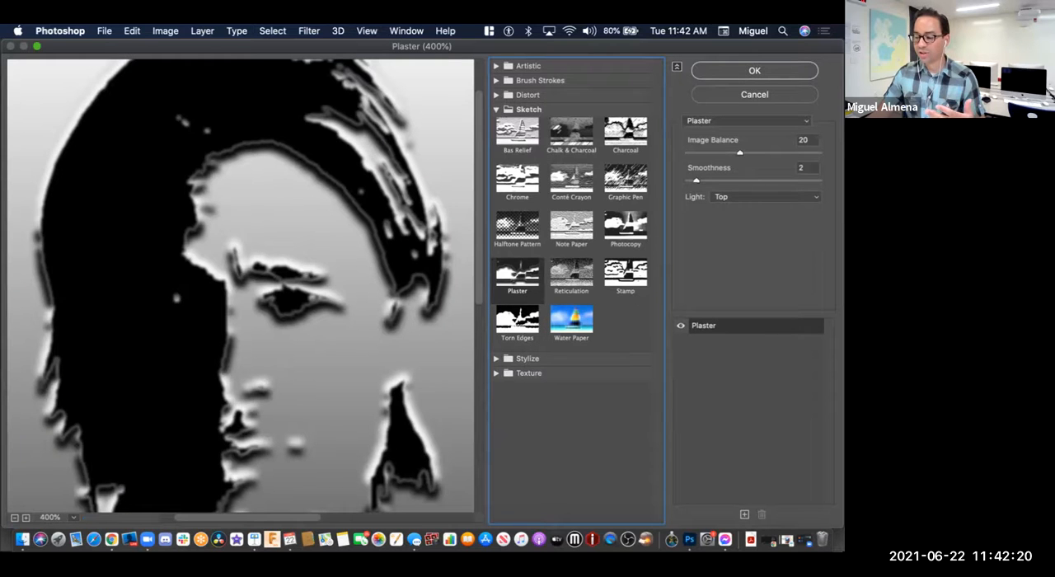
Step: Try the Chrome filter with detail 5 and smoothness 6, and switch back to Bas Relief
left_click(518, 178)
left_click_drag(740, 153, 700, 153)
mouse_move(779, 181)
left_mouse_down()
mouse_move(705, 180)
mouse_move(766, 180)
left_mouse_up()
left_click_drag(700, 153, 755, 153)
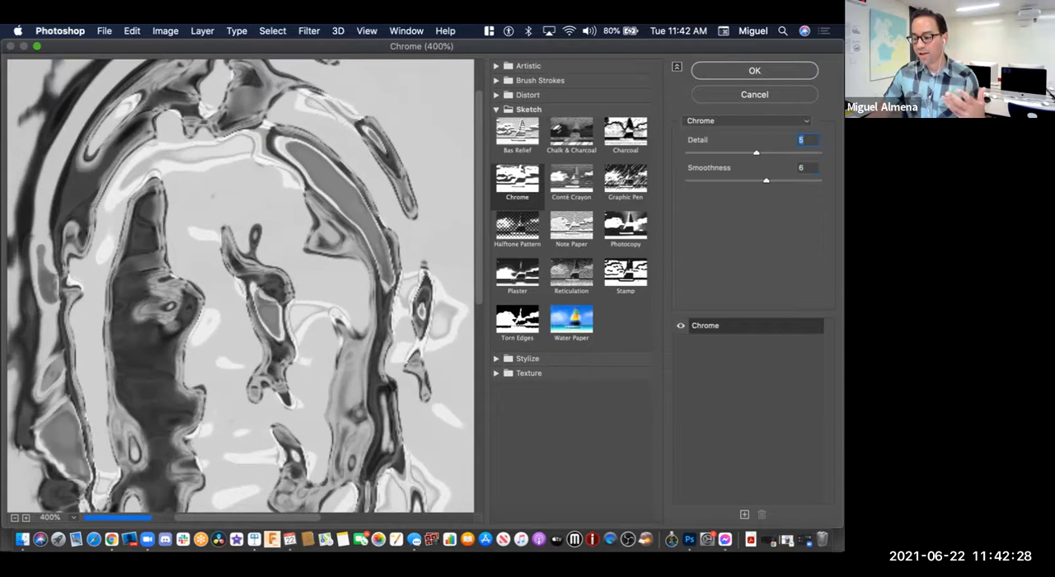
left_click(518, 134)
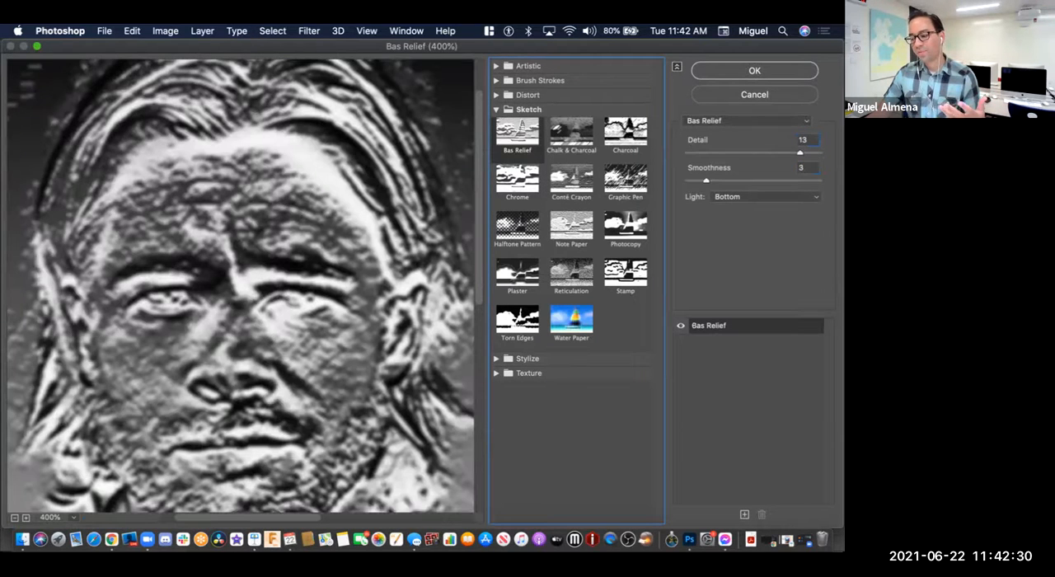
Step: Try the Glowing Edges filter from the Stylize category with edge brightness 11 and smoothness 4, checking the portrait at different magnifications
left_click(528, 359)
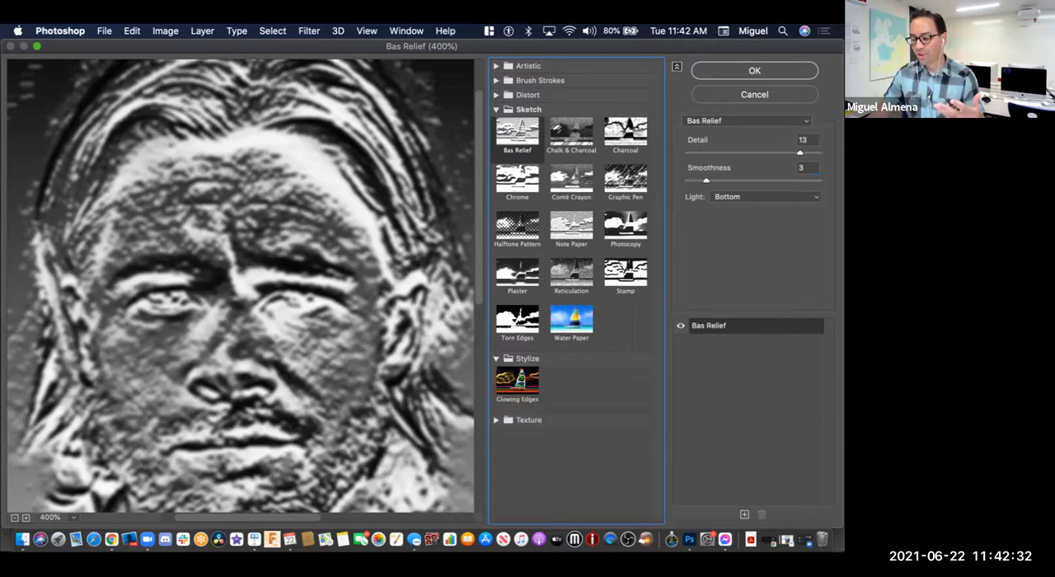
left_click(518, 381)
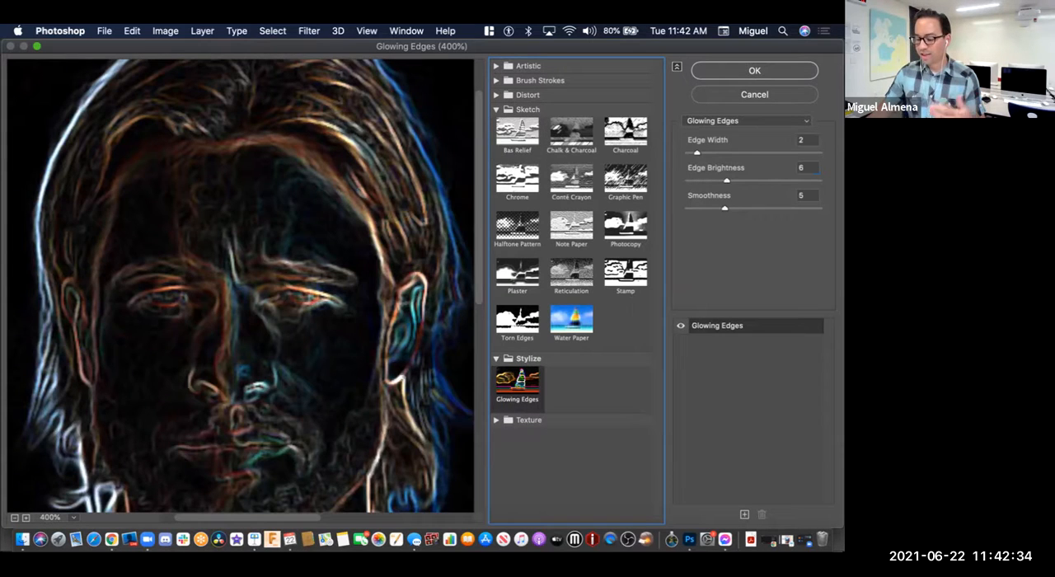
key("super+minus")
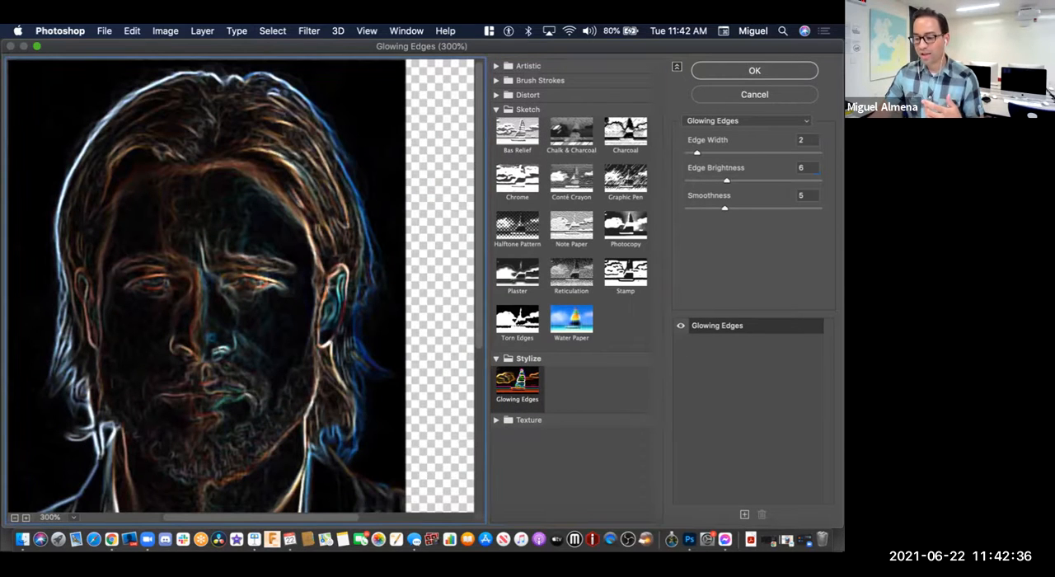
left_click_drag(697, 152, 760, 181)
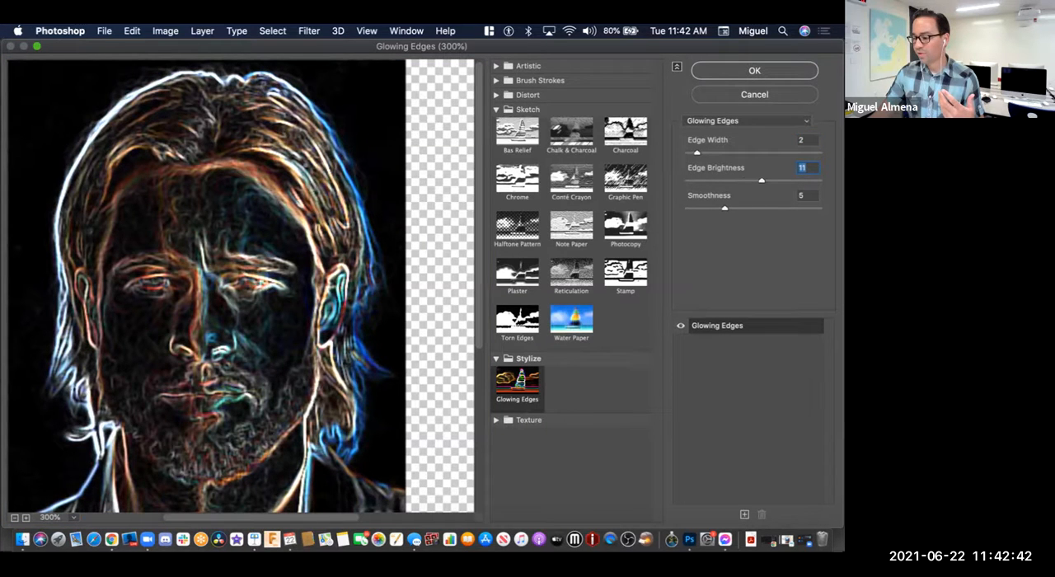
key("Tab")
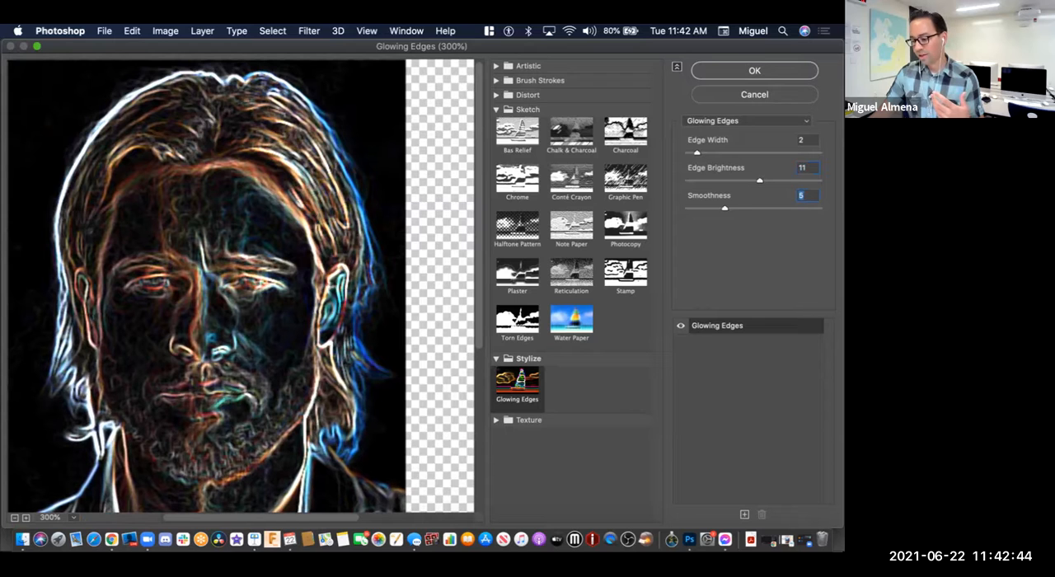
left_click_drag(725, 209, 719, 209)
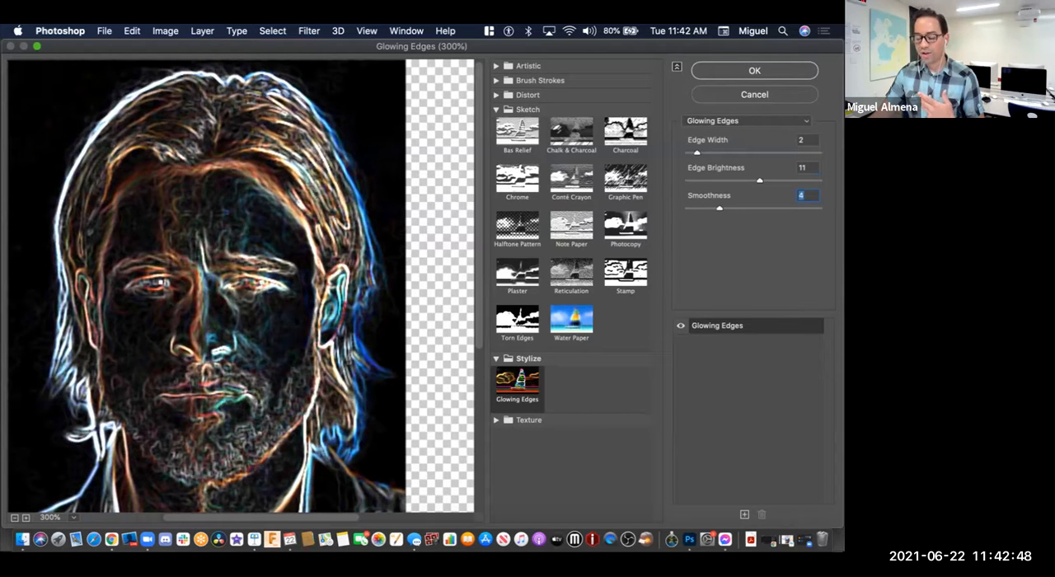
key("super+minus")
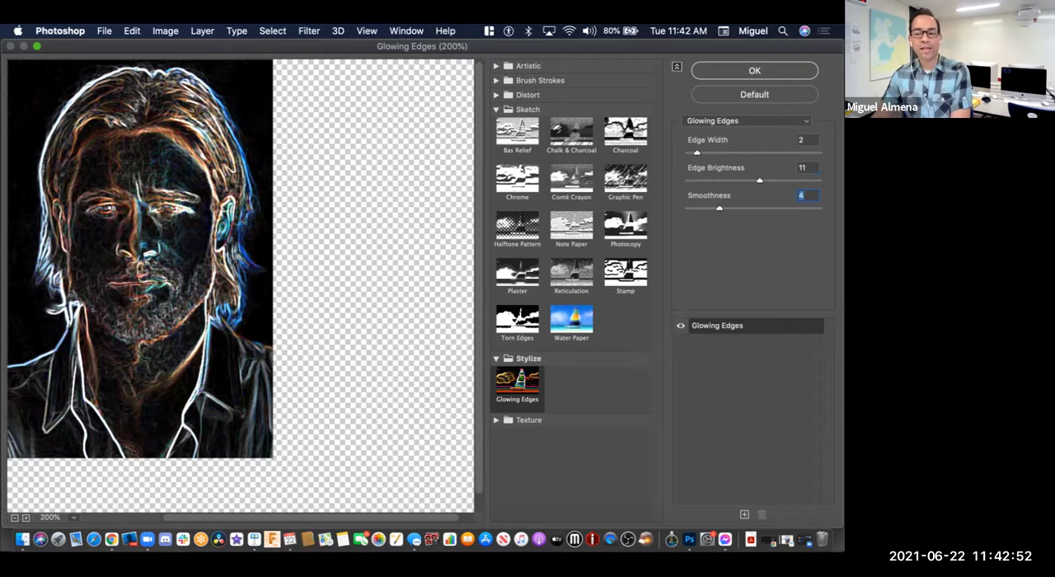
key("super+plus")
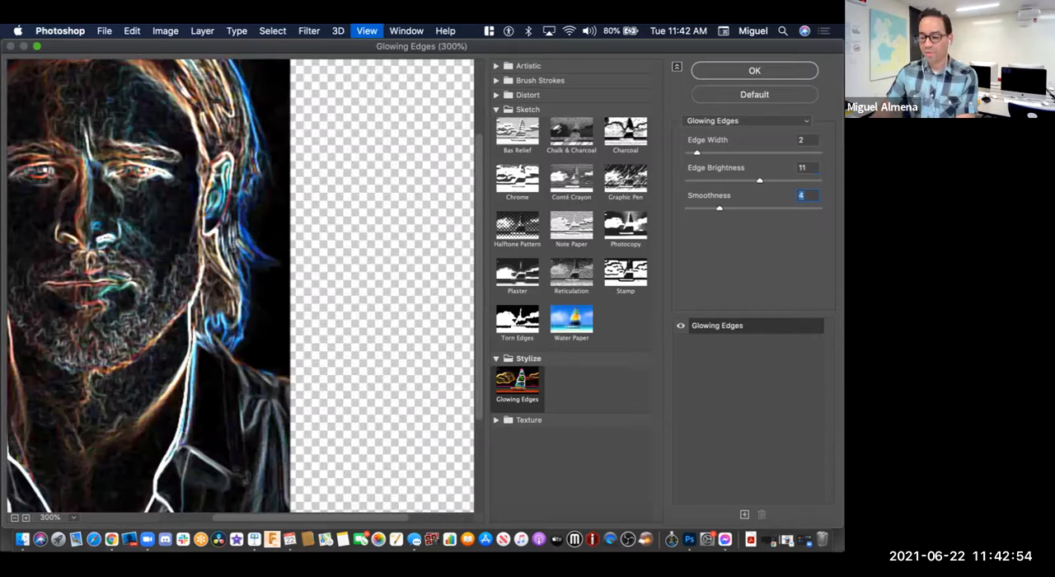
left_click_drag(189, 272, 304, 383)
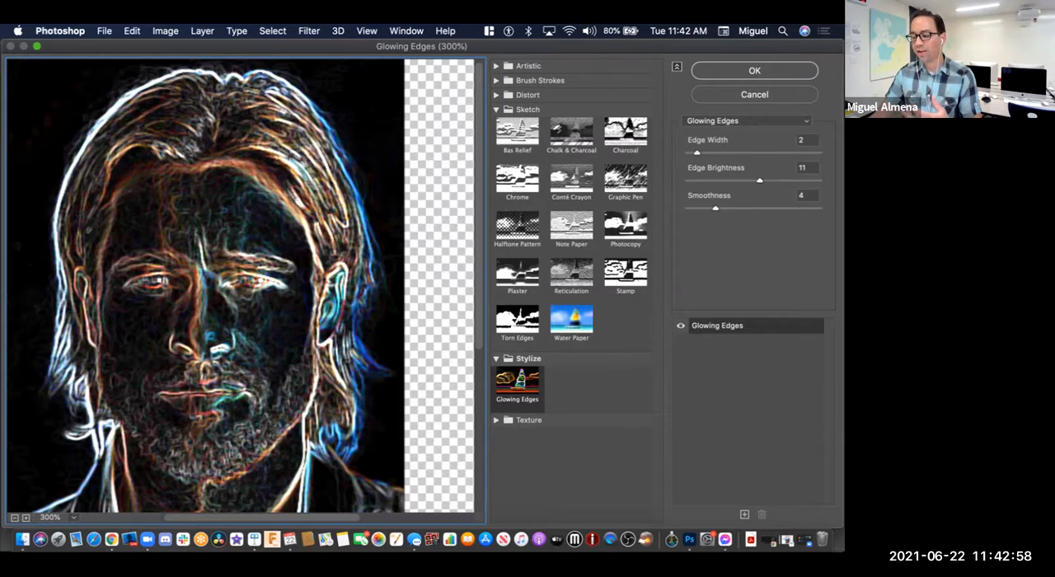
Step: Collapse the Stylize category, expand Texture, and preview the Craquelure and Grain filters on Row 3 Image 3
left_click(496, 359)
left_click(496, 373)
left_click(517, 397)
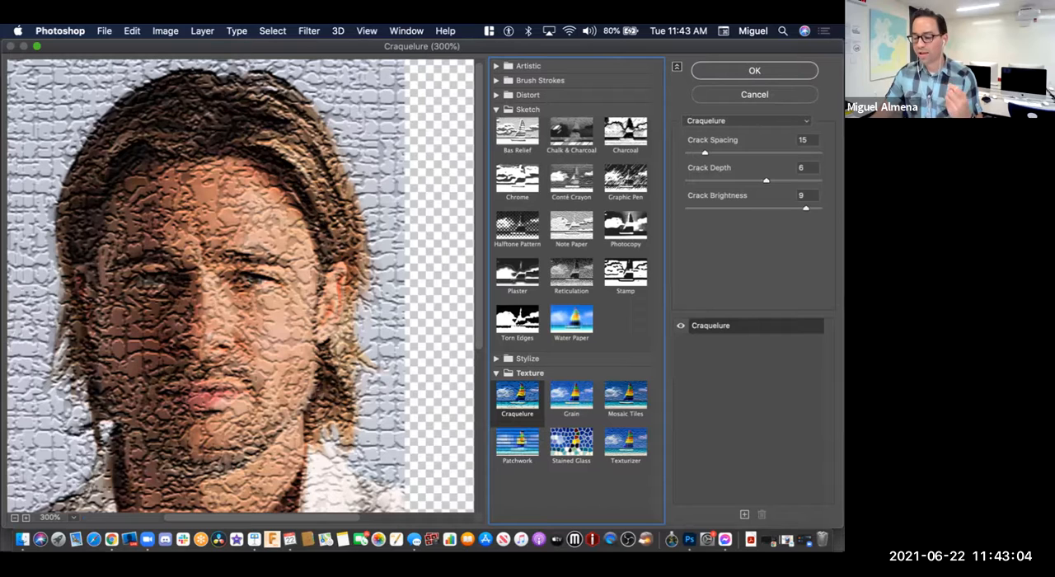
key("Right")
key("Left")
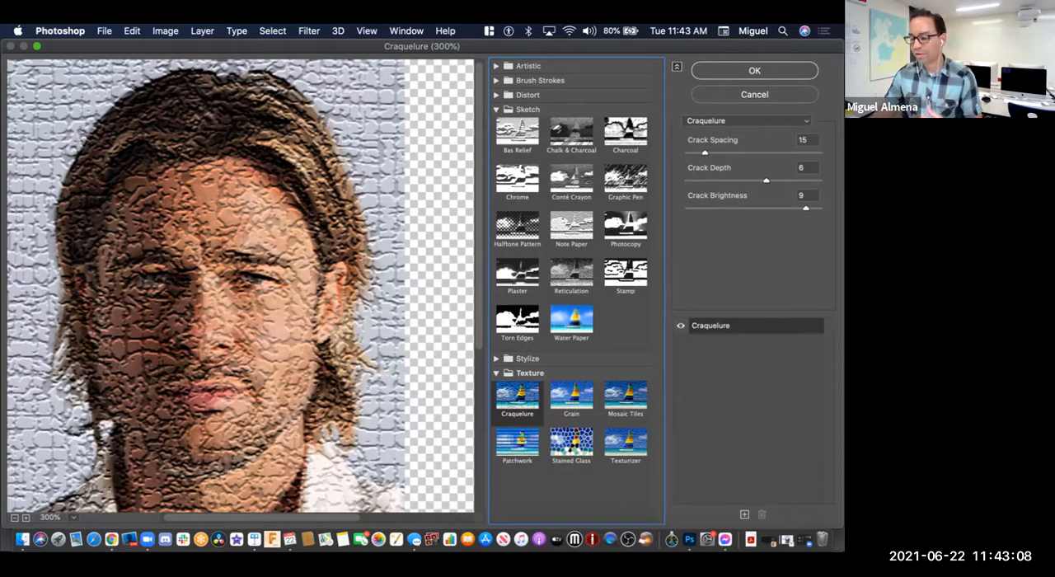
key("Right")
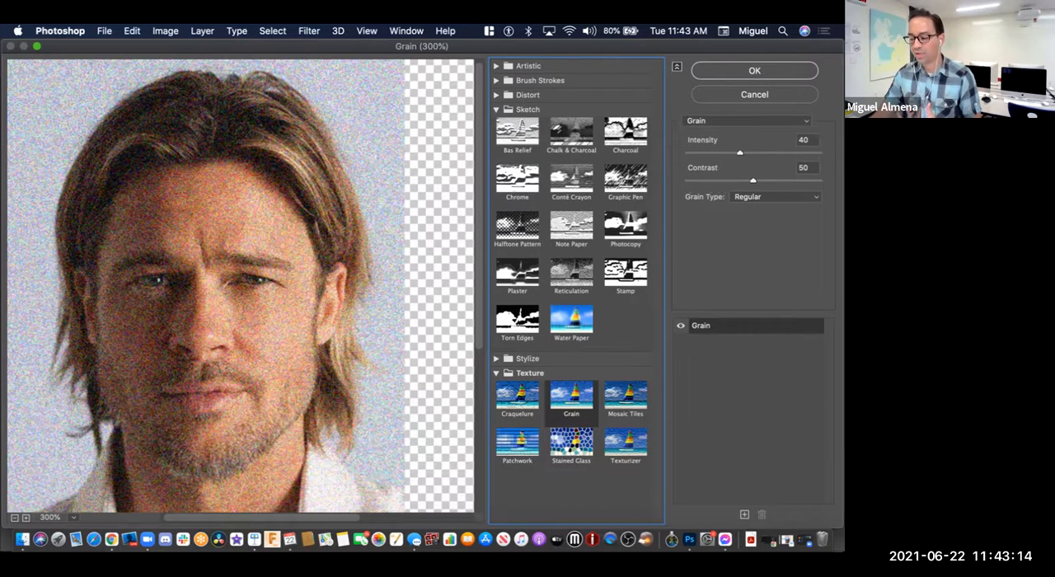
Step: Try the Mosaic Tiles filter with tile size 21 and the Patchwork filter with square size 3 on Row 3 Image 3
left_click(625, 397)
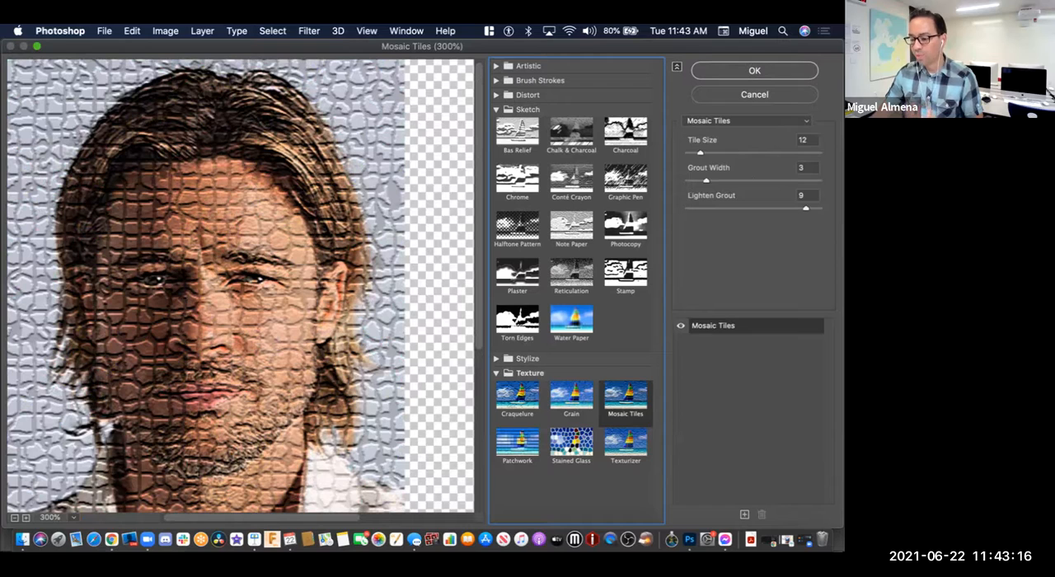
left_click_drag(700, 152, 713, 152)
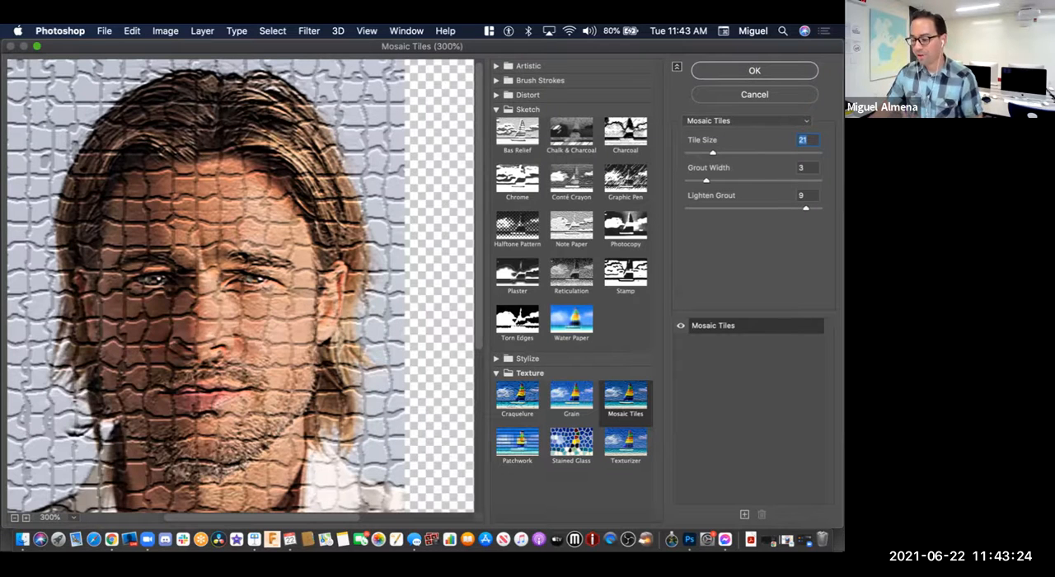
left_click(518, 443)
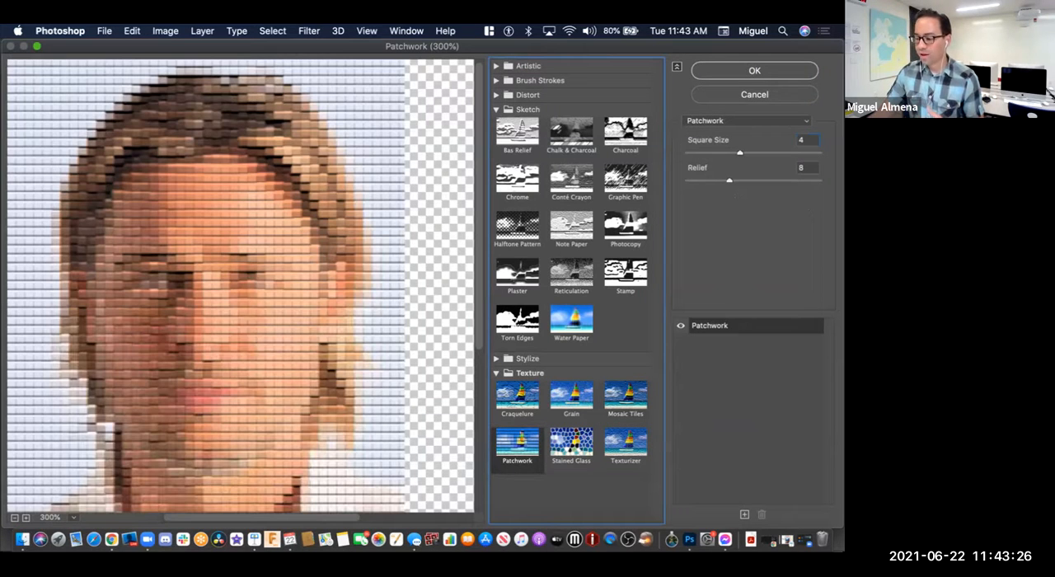
mouse_move(740, 153)
left_mouse_down()
mouse_move(695, 154)
mouse_move(720, 154)
left_mouse_up()
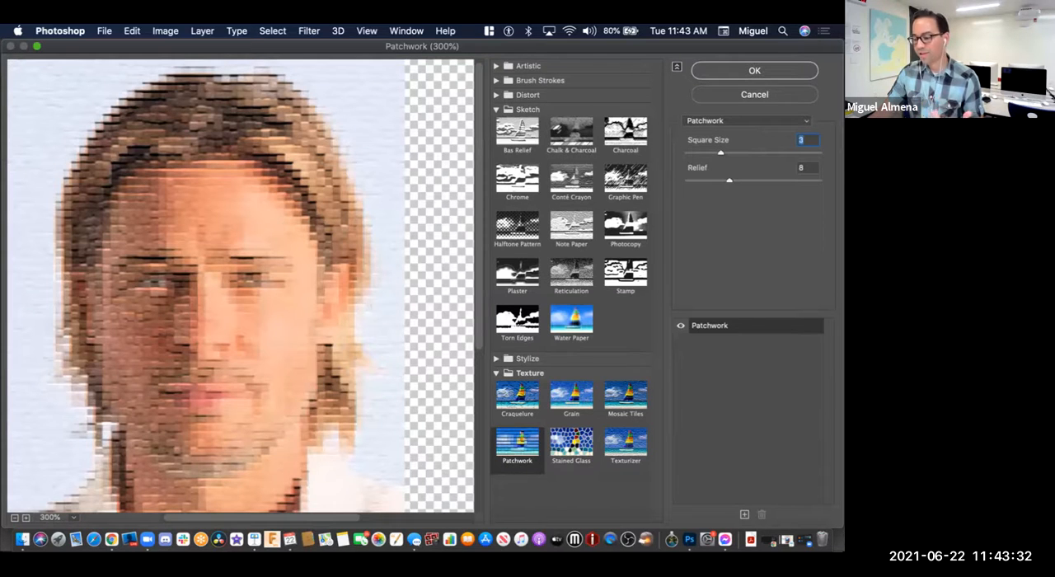
Step: Try the Stained Glass filter with cell sizes 3 and 5 and border thicknesses 2 and 3
left_click(571, 443)
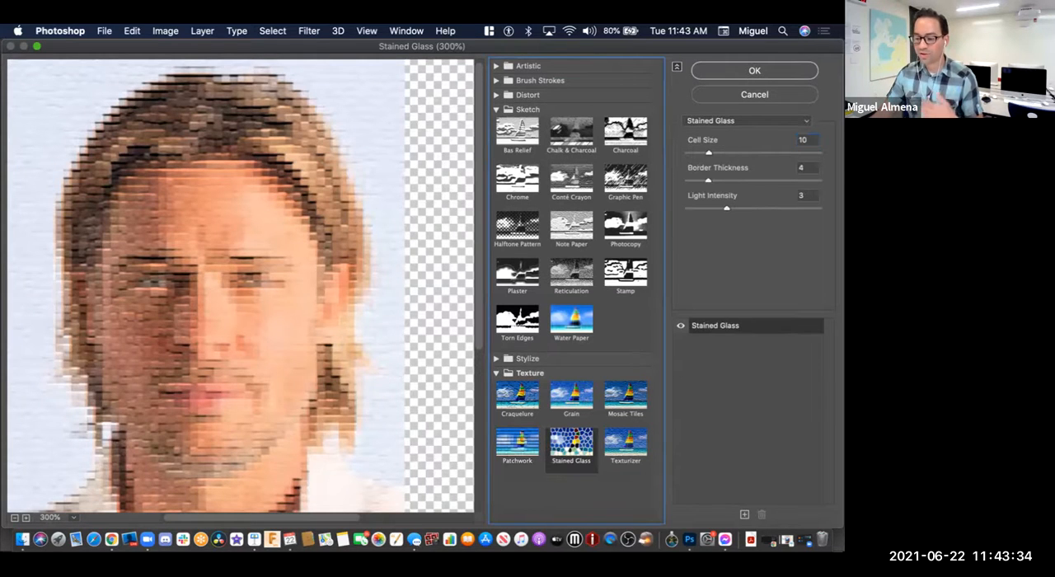
mouse_move(708, 153)
left_mouse_down()
mouse_move(692, 153)
mouse_move(707, 181)
mouse_move(688, 153)
mouse_move(709, 154)
mouse_move(690, 153)
left_mouse_up()
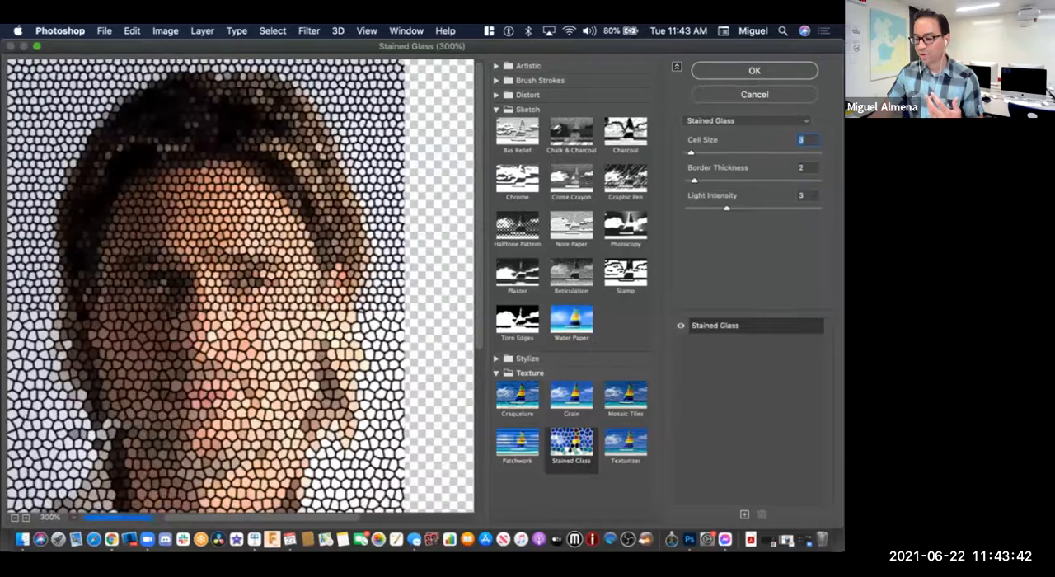
left_click_drag(727, 208, 691, 153)
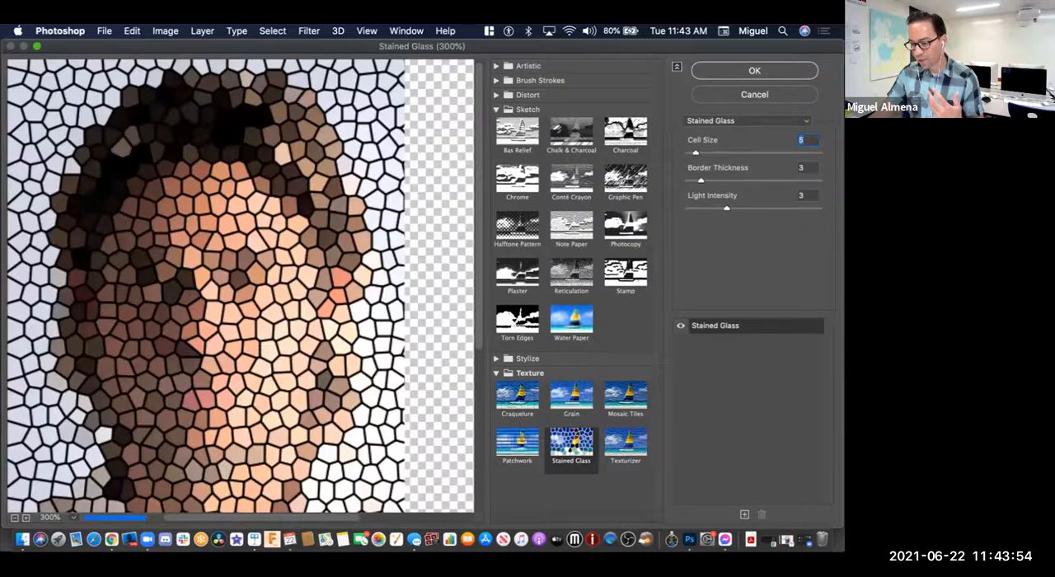
Step: Switch to the Texturizer filter, preview the Sandstone and Burlap textures, and choose Brick
left_click(625, 443)
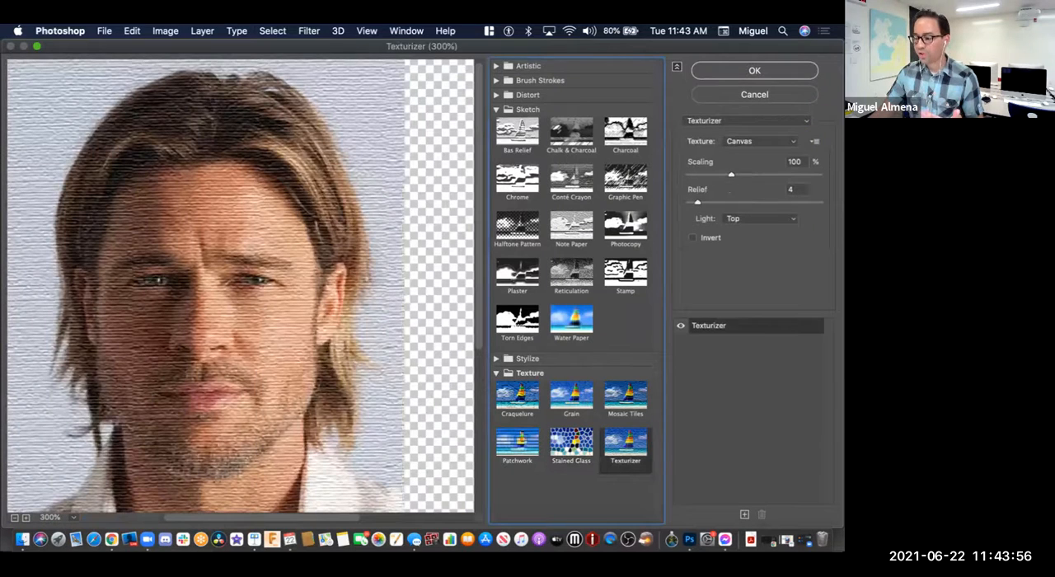
left_click(756, 141)
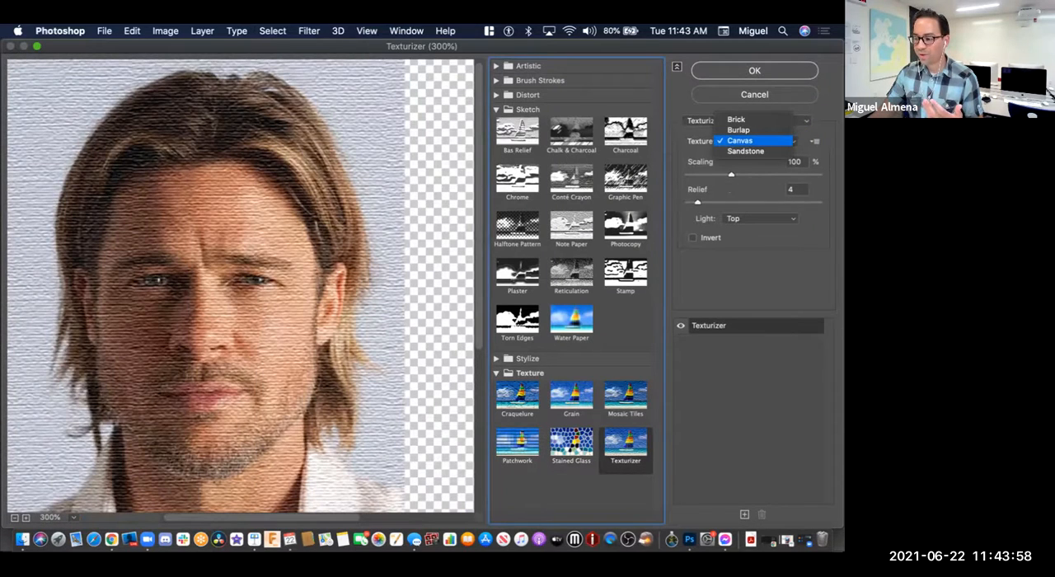
left_click(745, 150)
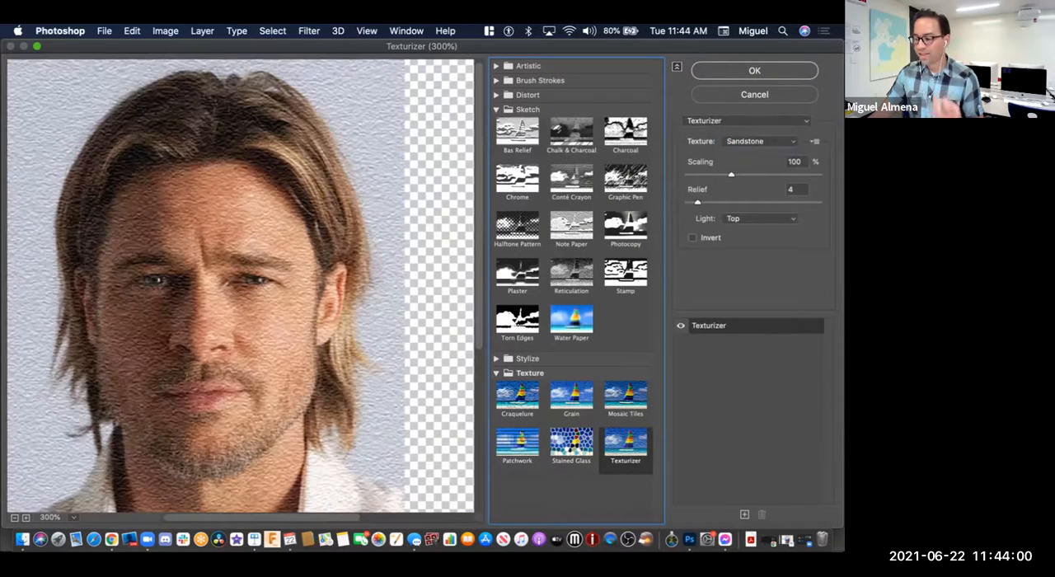
left_click(756, 141)
left_click(738, 118)
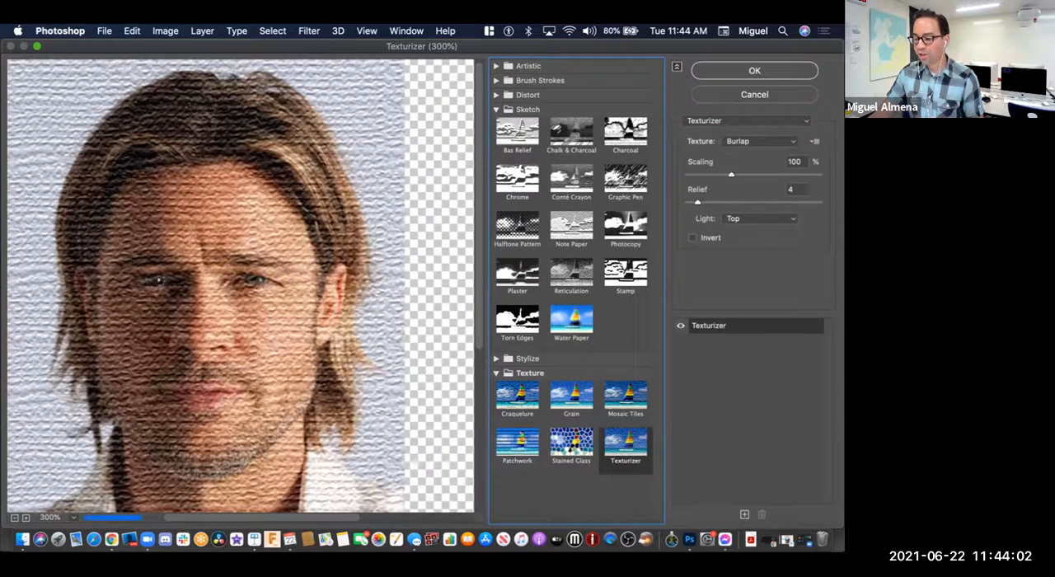
left_click(756, 141)
left_click(738, 129)
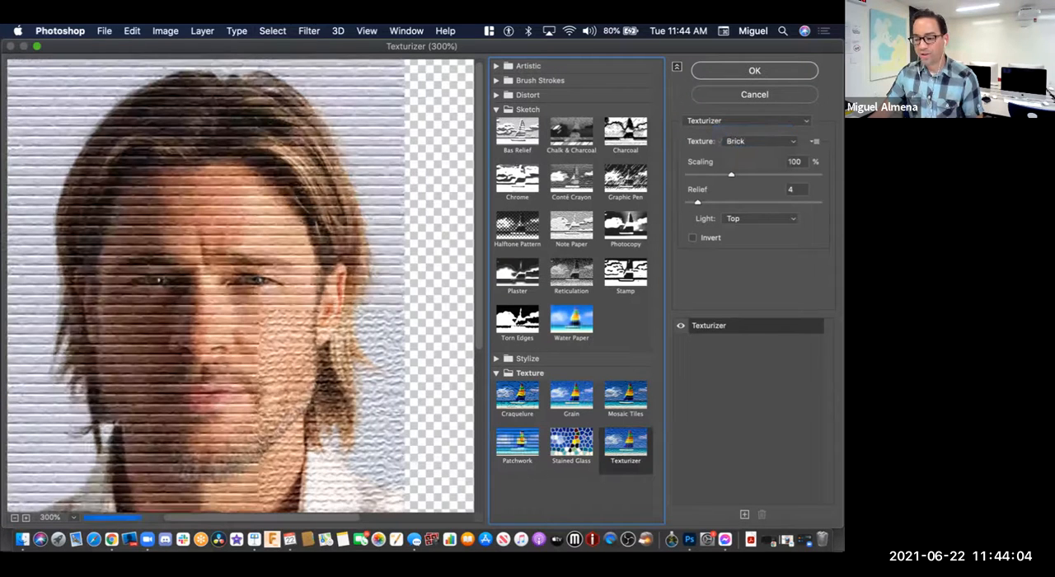
Step: Set the Brick texture to 101% scaling, relief 5 and Bottom Right light, test Invert, and apply the filter to Row 3 Image 3
left_click_drag(731, 175, 700, 202)
left_click(759, 218)
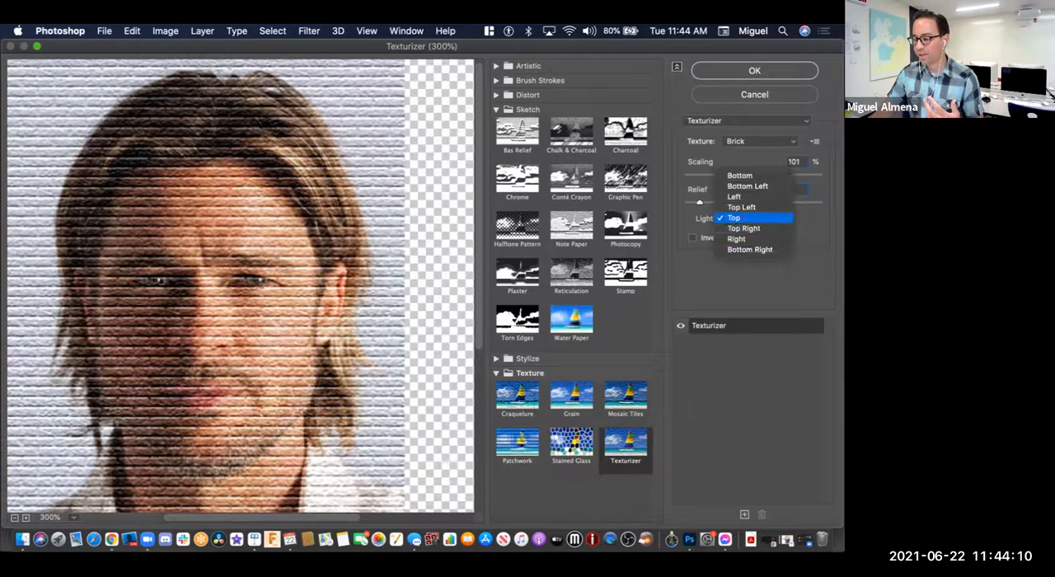
left_click(748, 228)
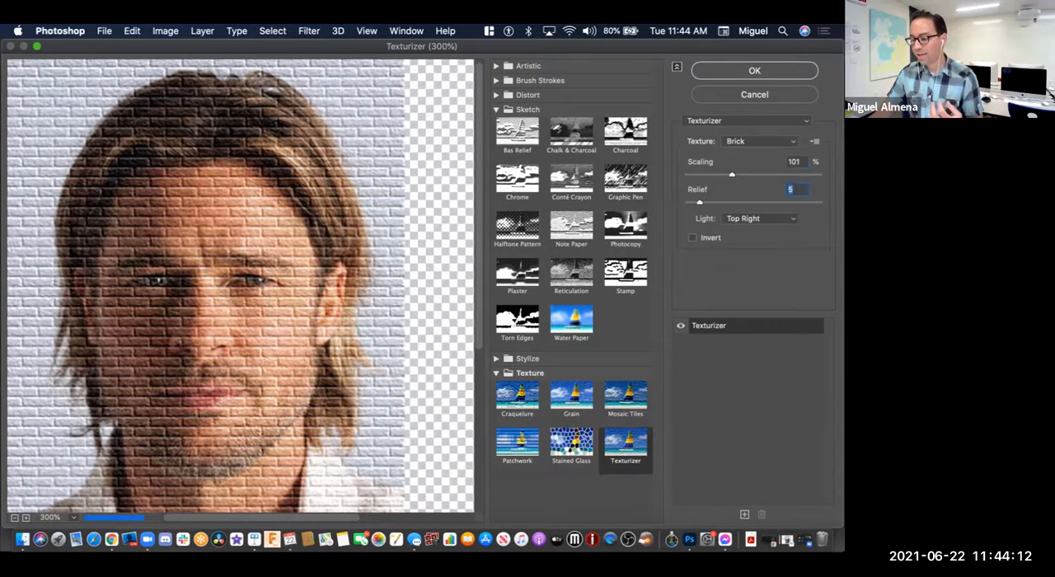
left_click(760, 218)
left_click(746, 239)
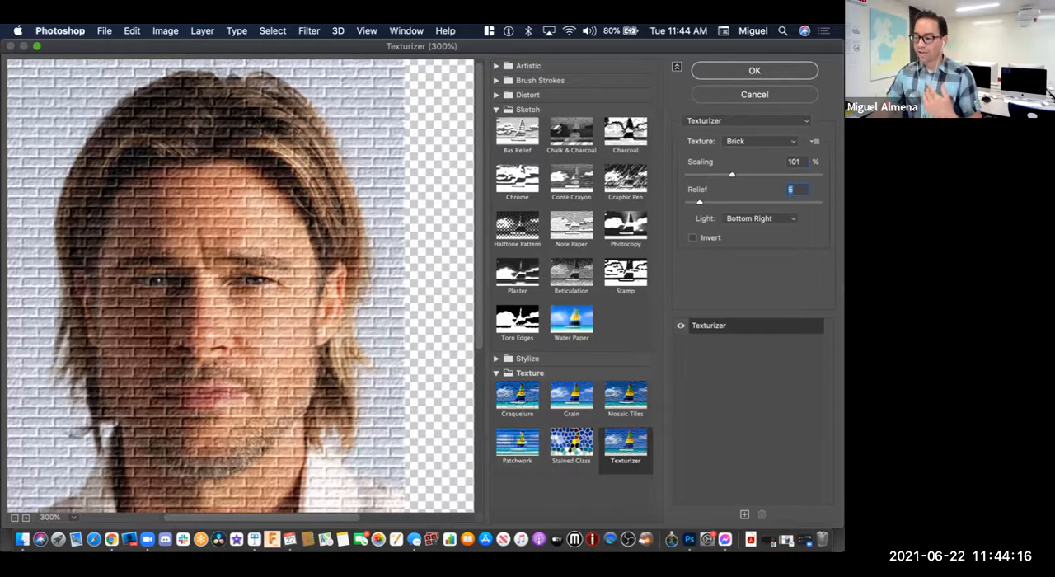
left_click(693, 237)
left_click(692, 238)
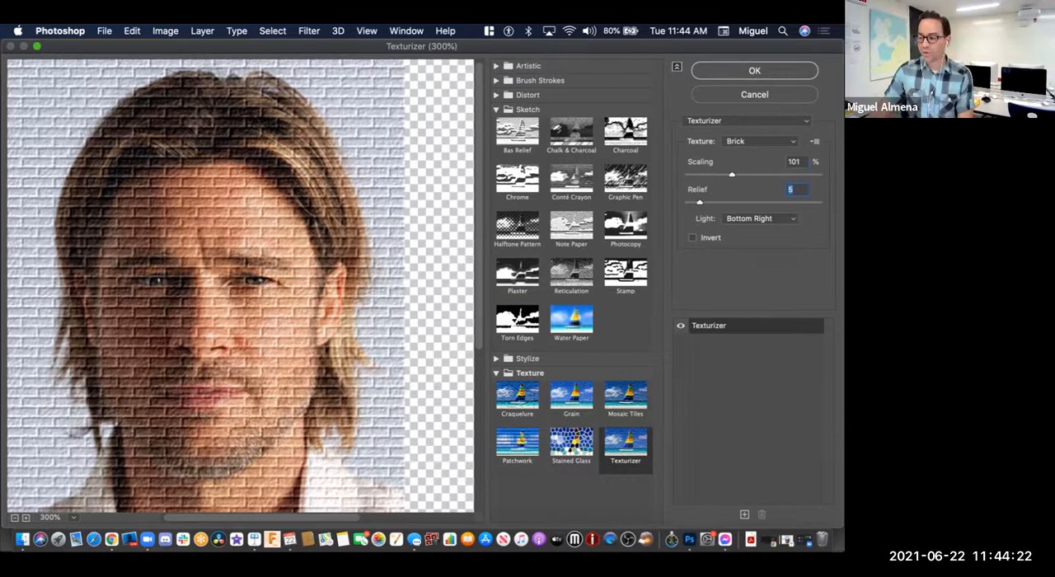
key("Return")
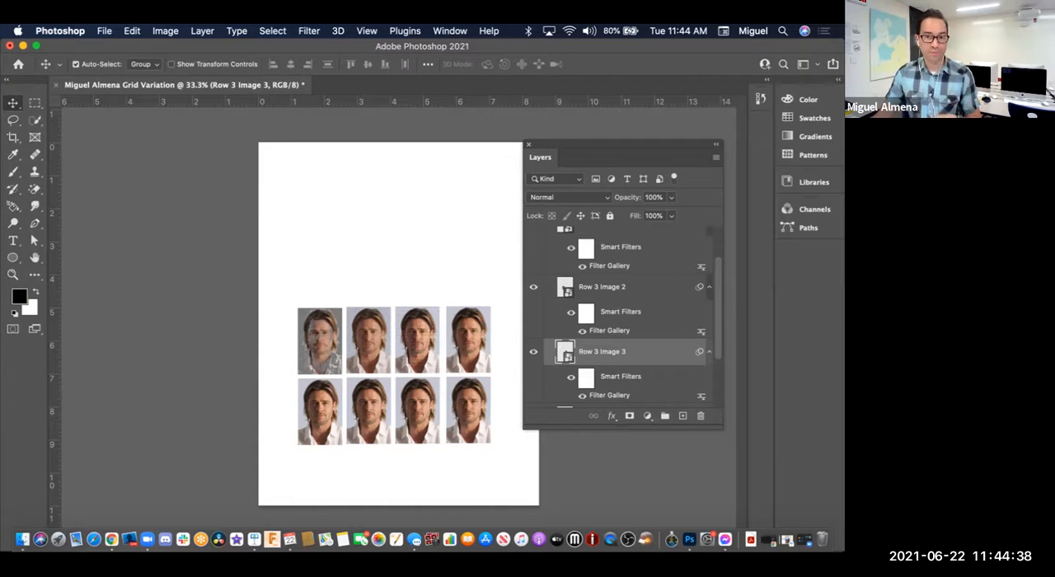
Step: Hide the Row 3 Image 2 and Row 3 Image 3 layers and show them again to check which portraits they control
left_click(533, 351)
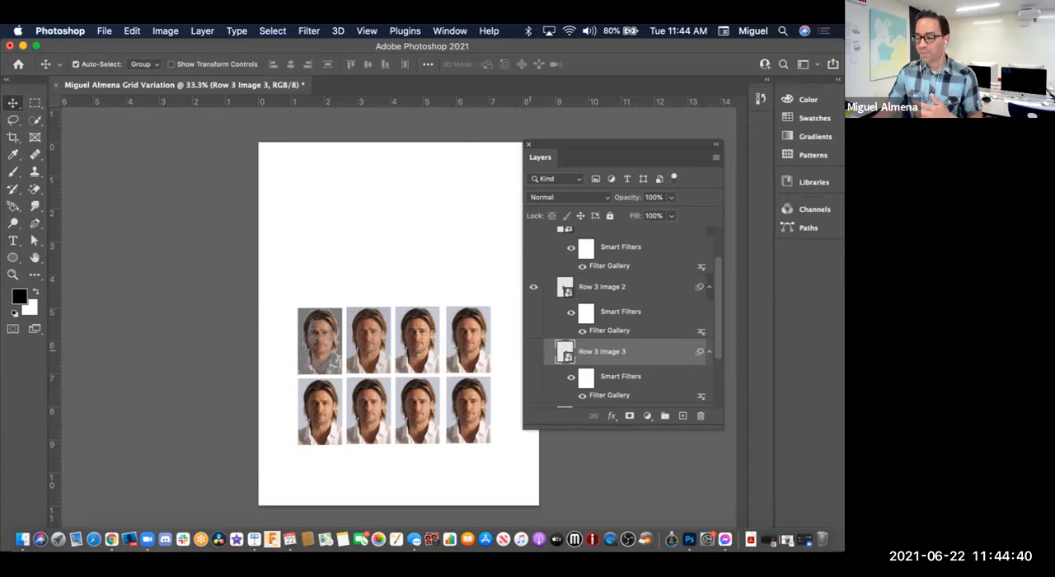
left_click(601, 287)
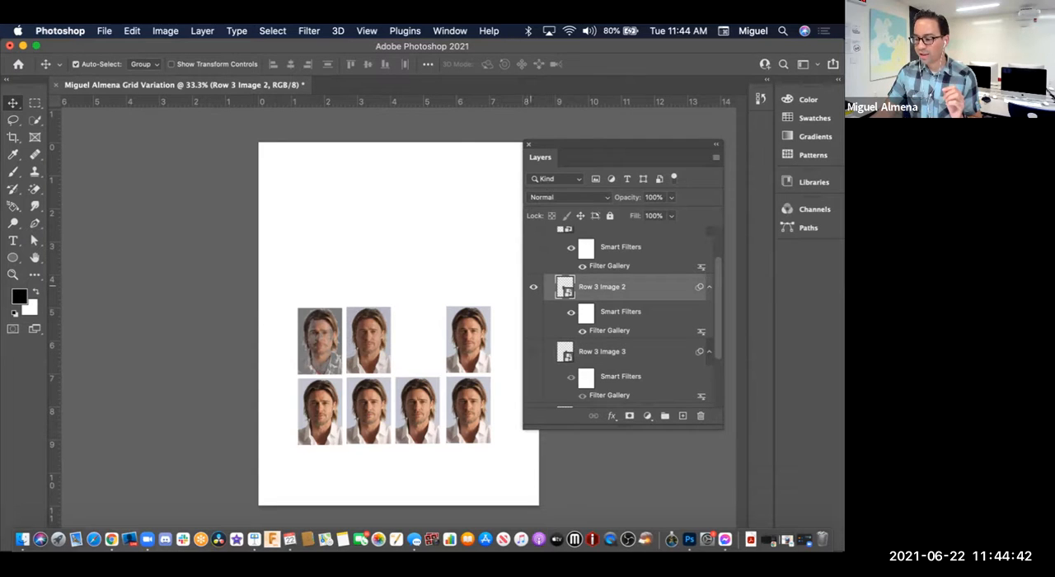
left_click(533, 286)
scroll(623, 316, "up", 1)
scroll(537, 290, "down", 5)
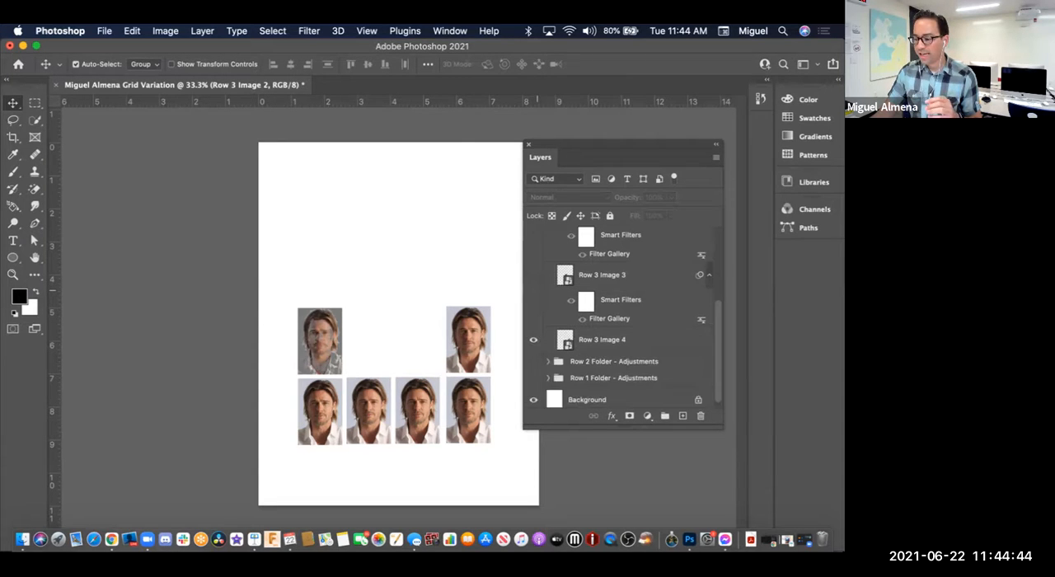
scroll(537, 290, "up", 1)
left_click(533, 231)
left_click(532, 295)
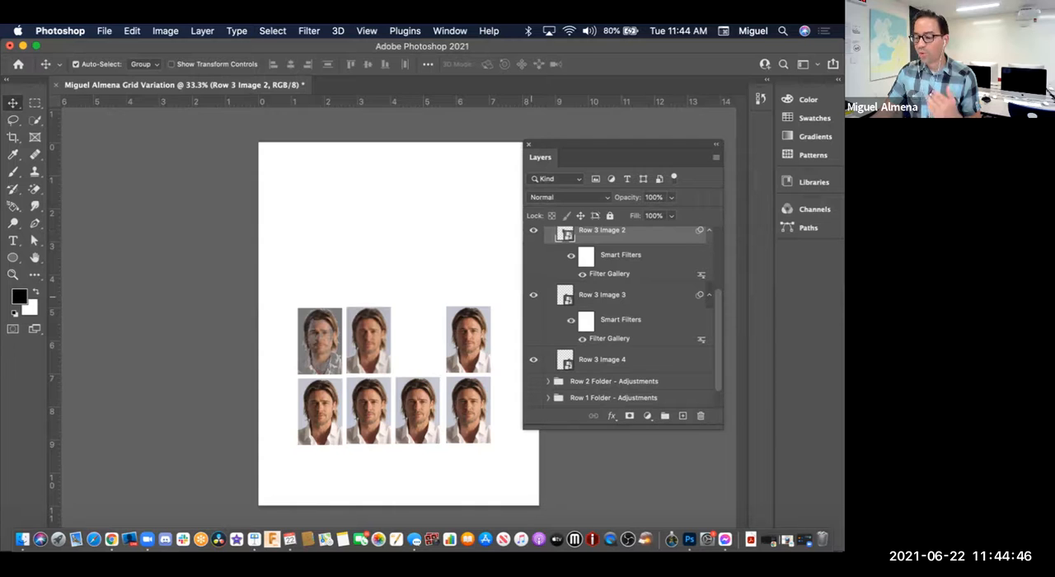
scroll(618, 322, "up", 3)
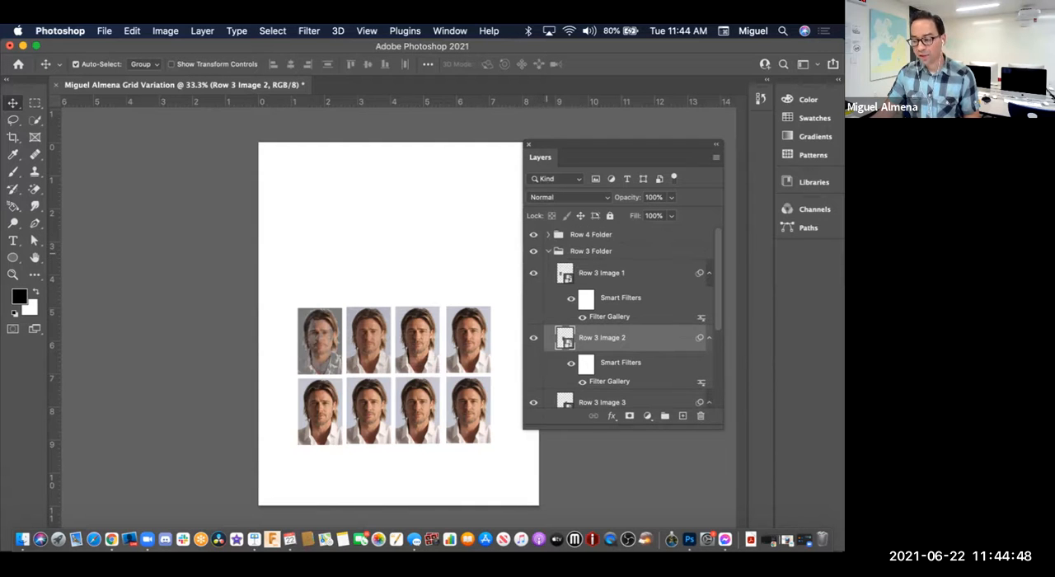
Step: Collapse and hide the Row 3 group and rename it "Row 3 Folder - Effects"
left_click(547, 251)
left_click(533, 251)
double_click(609, 250)
left_click(610, 251)
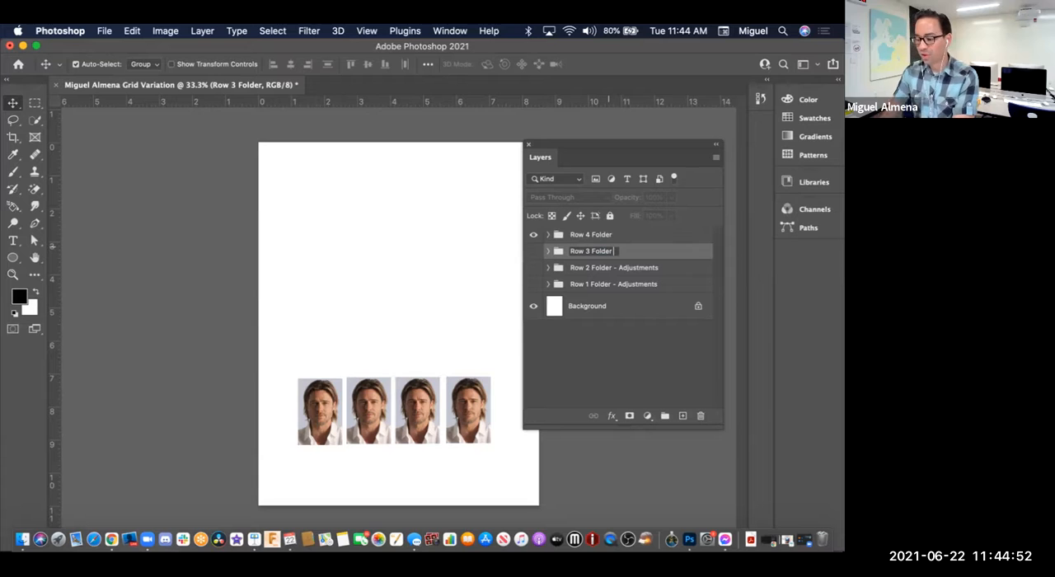
type("- Effect")
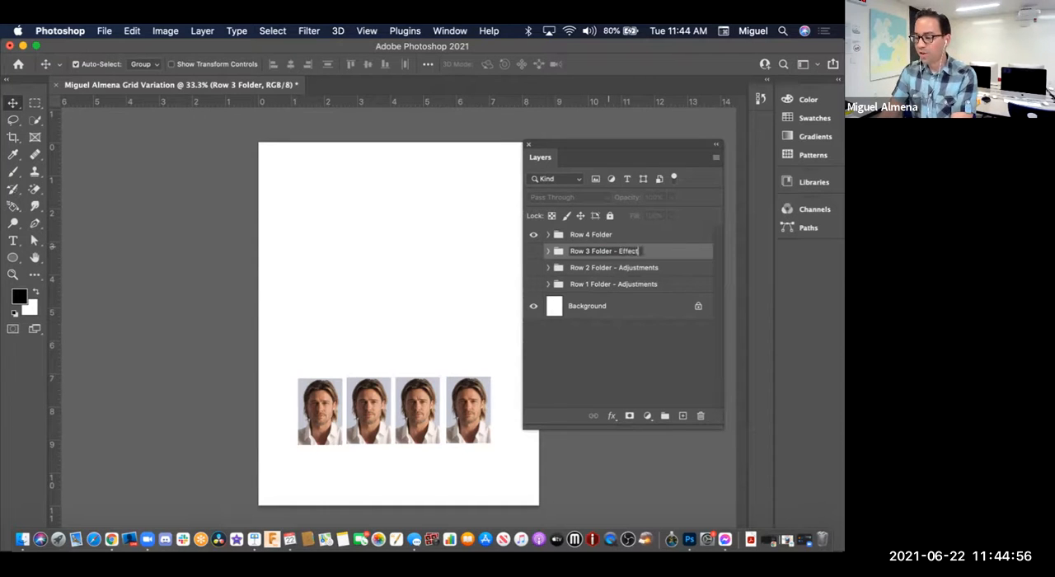
type("s")
key("Return")
Step: Rename the Row 4 group "Row 4 Folder - Neural Filter" and bring its portraits into close view
left_click(592, 235)
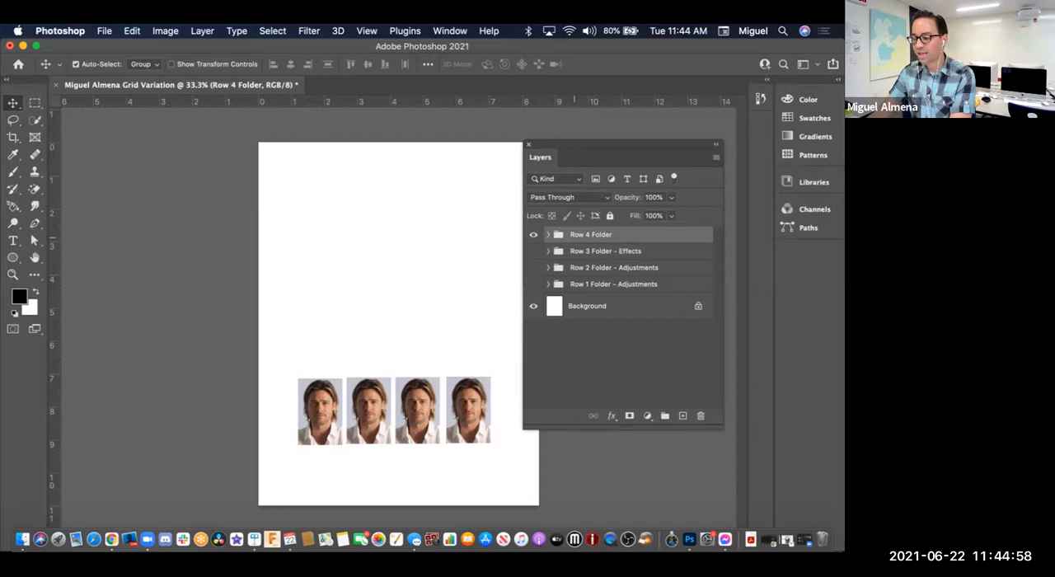
key("super+equal")
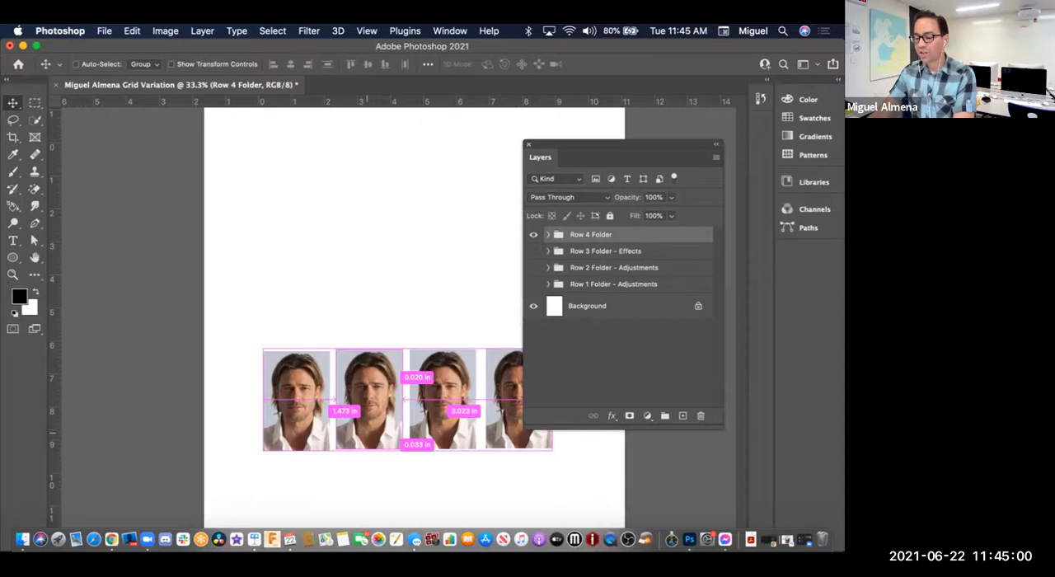
left_click(418, 440, "super")
left_click_drag(424, 440, 345, 349)
double_click(614, 234)
left_click(614, 234)
type("-")
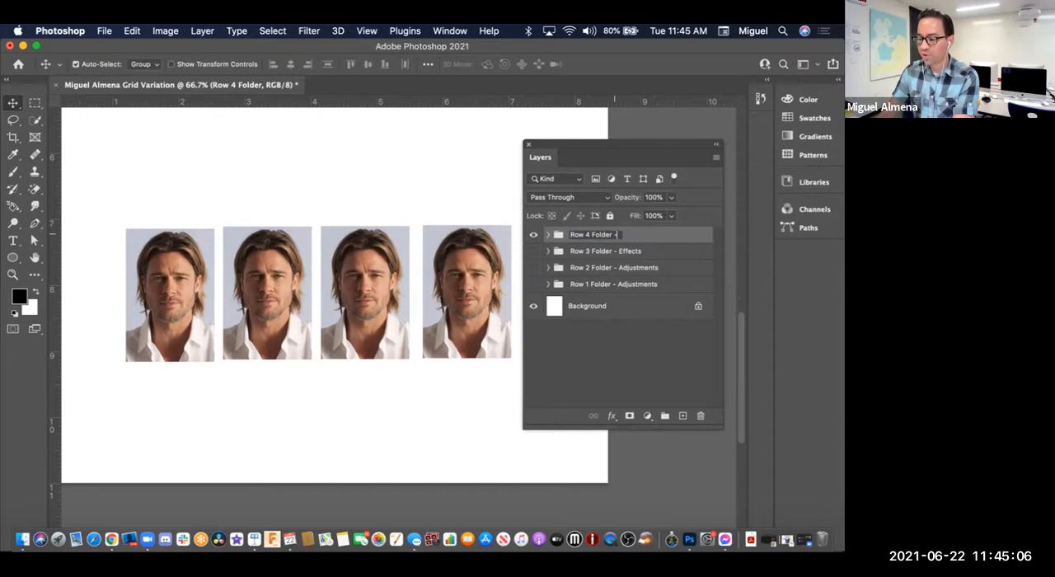
type(" Neural Filter")
key("Return")
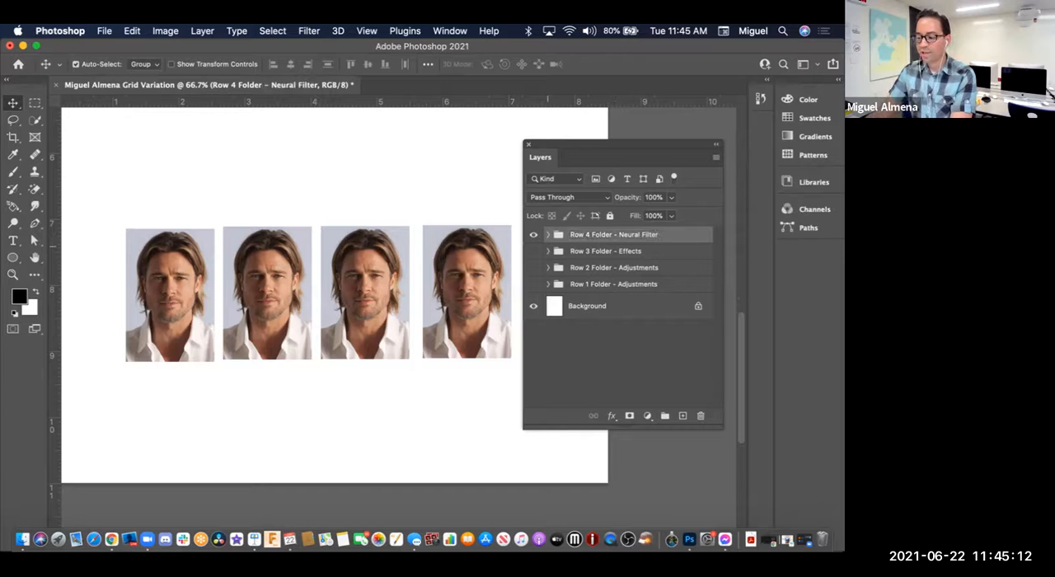
Step: Expand the Row 4 group, identify Row 4 Image 1 by toggling its visibility, and open Neural Filters for it
left_click(548, 234)
left_click(601, 255)
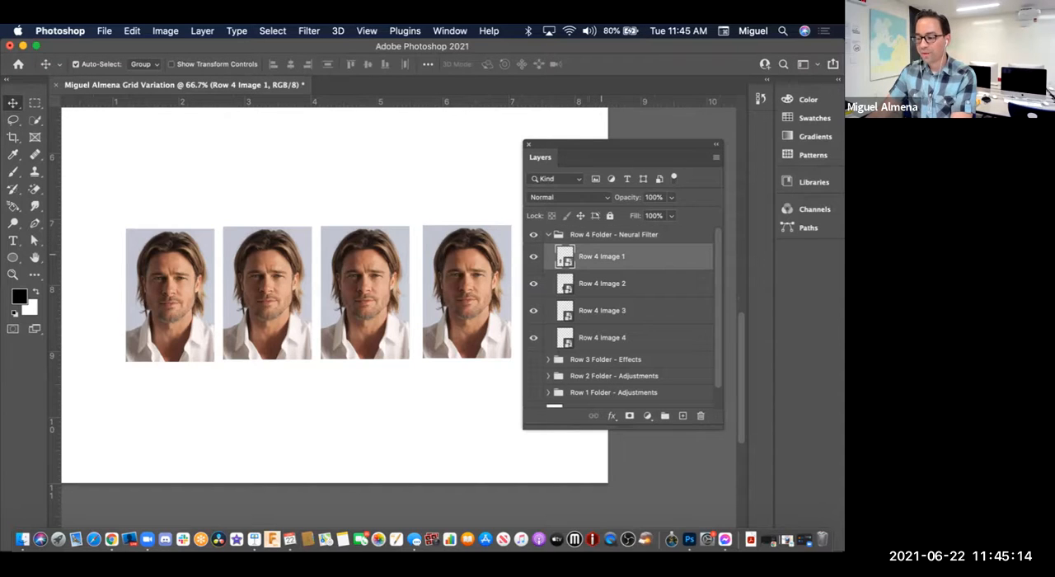
left_click(533, 256)
left_click(533, 256)
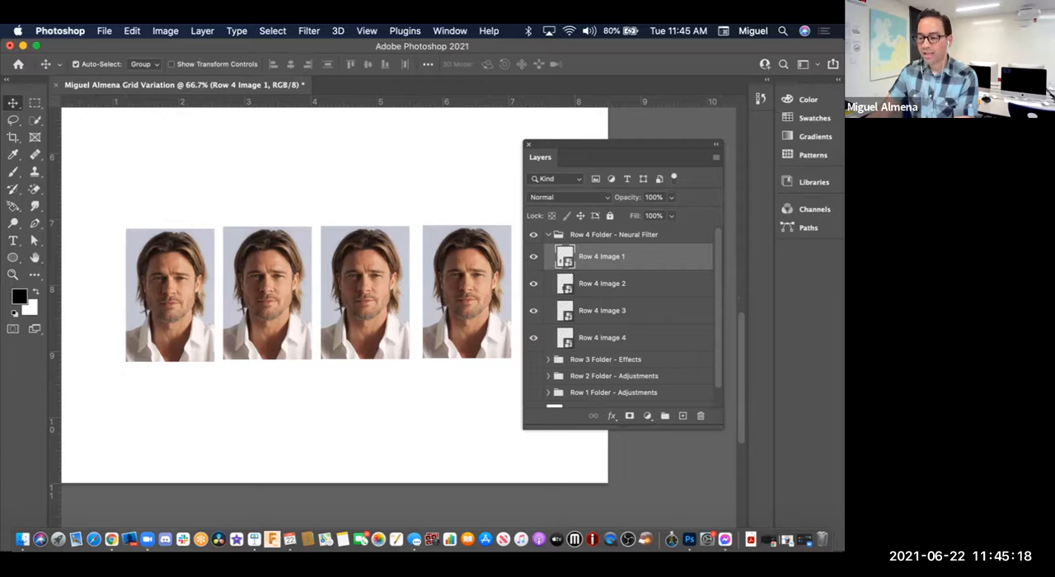
left_click(309, 31)
left_click(330, 85)
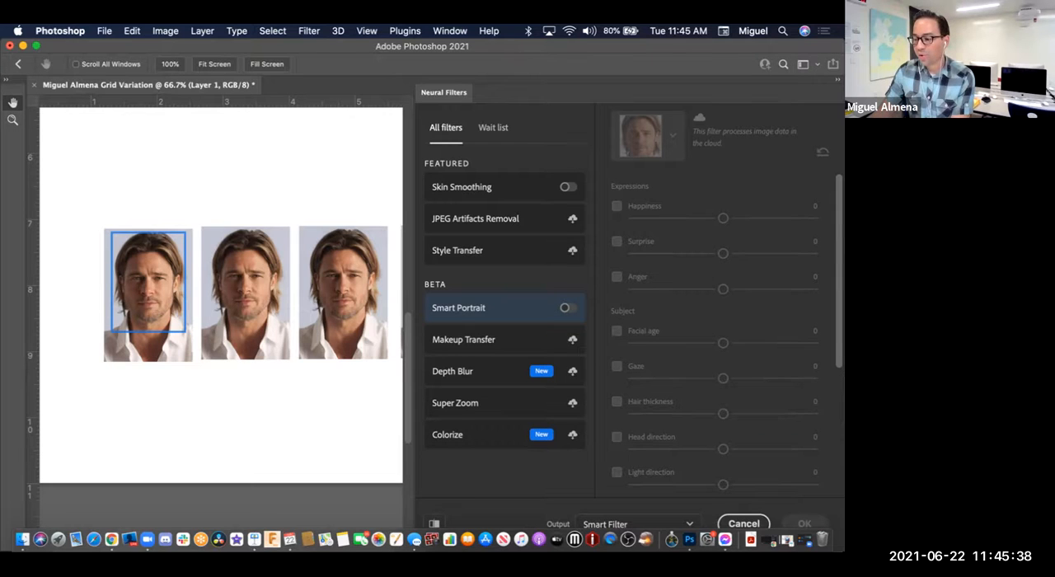
Step: Enable Smart Portrait for Row 4 Image 1 and set its Gaze to +40, viewing the face close up
left_click(130, 295, "super")
left_click(131, 295, "super")
left_click(130, 295, "super")
left_click_drag(169, 290, 184, 371)
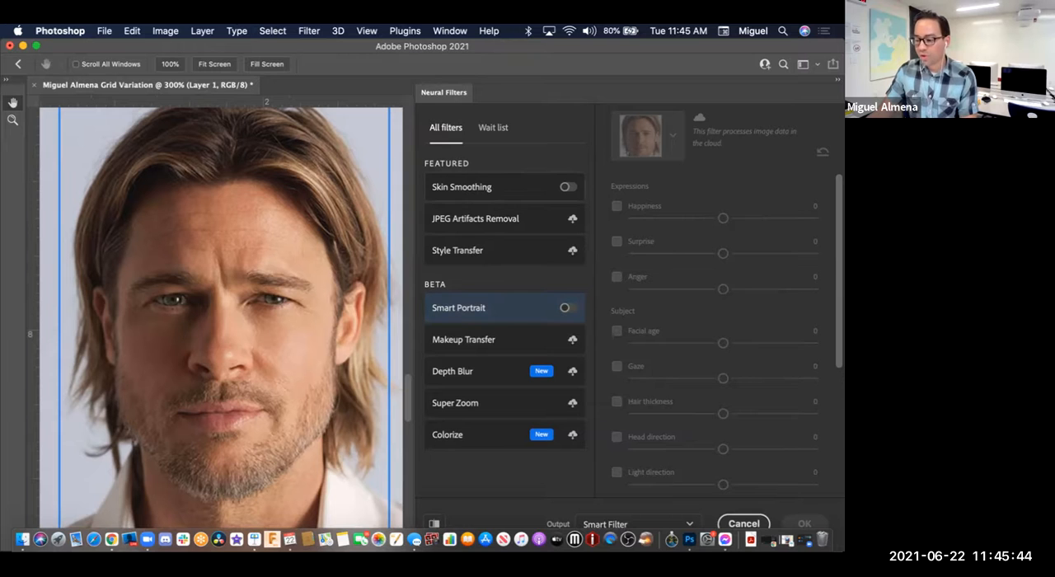
left_click(565, 307)
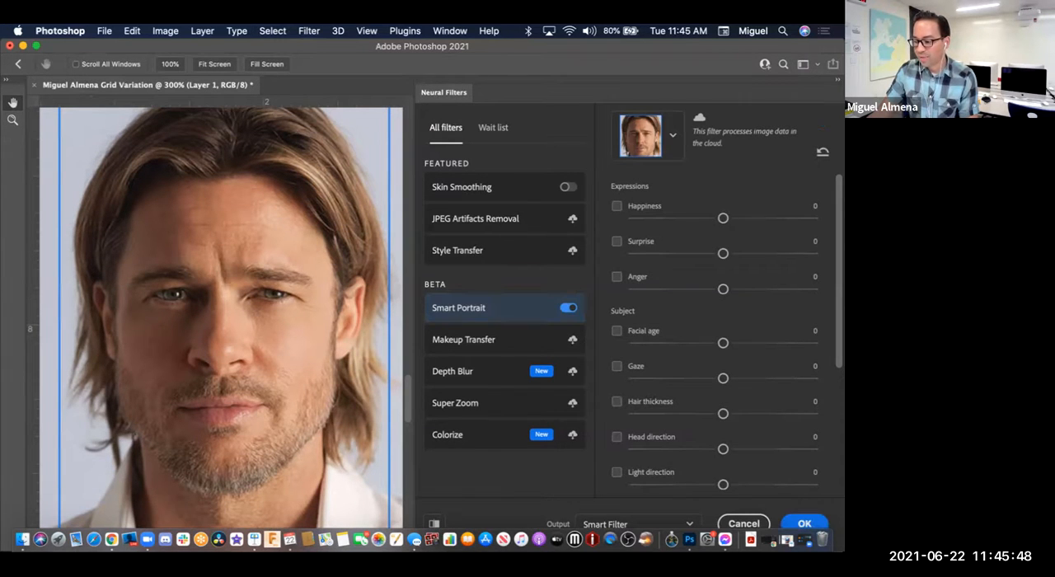
left_click(616, 366)
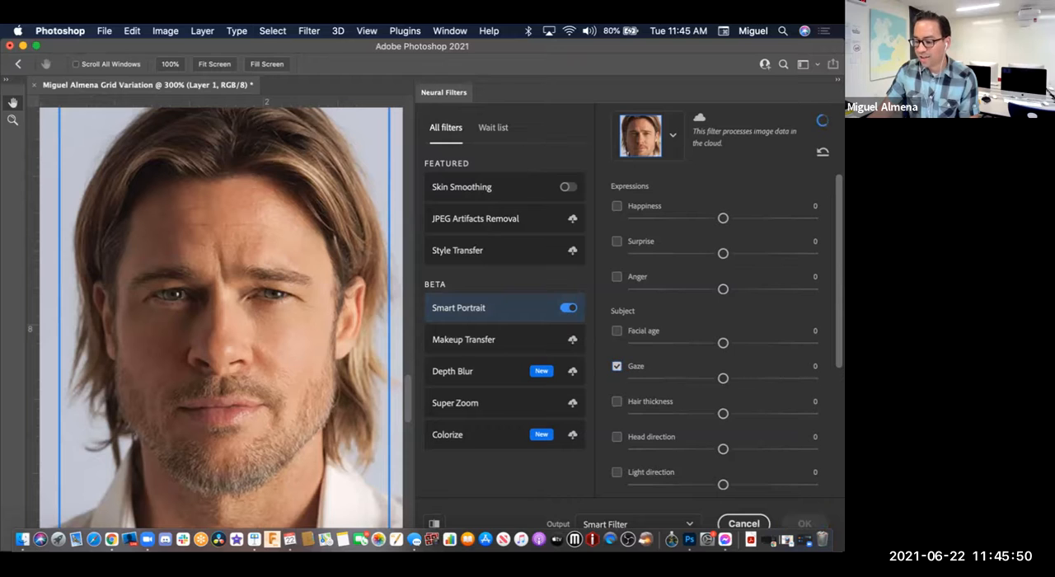
left_click_drag(722, 378, 794, 379)
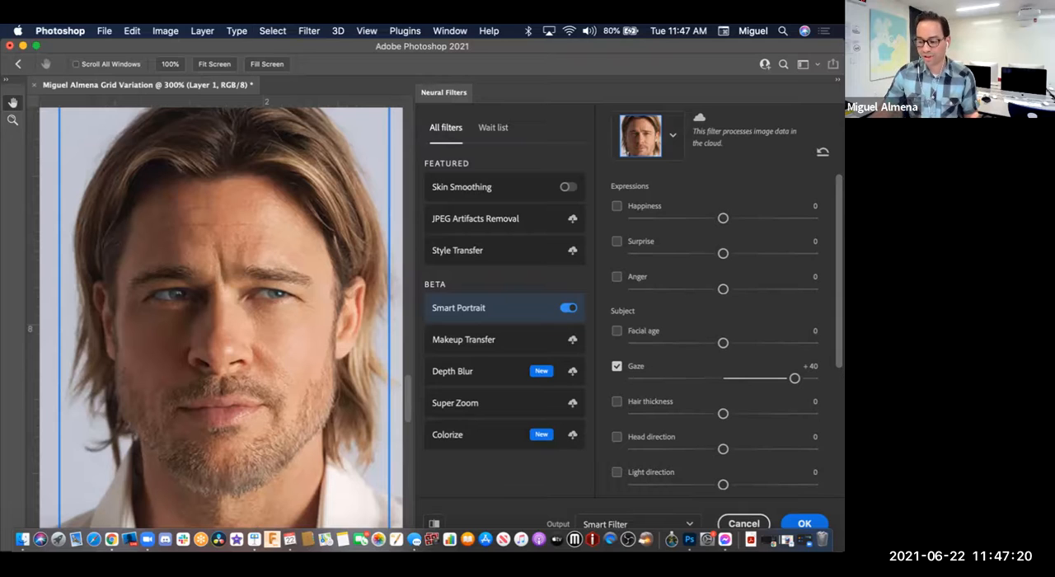
Step: Set the Smart Portrait Anger expression to +37 for Row 4 Image 1
left_click_drag(722, 289, 789, 289)
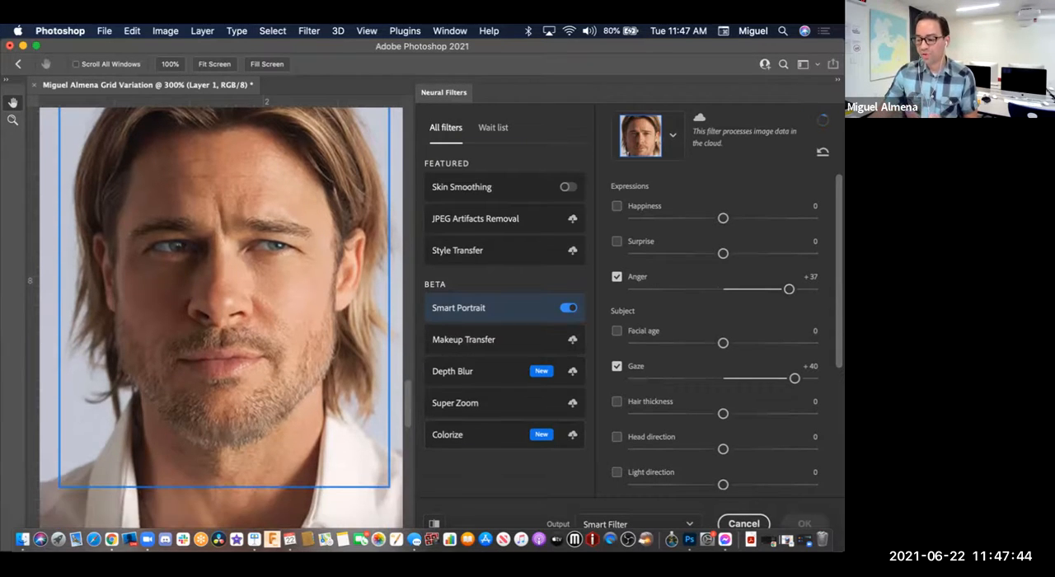
scroll(221, 318, "up", 1)
scroll(715, 346, "down", 1)
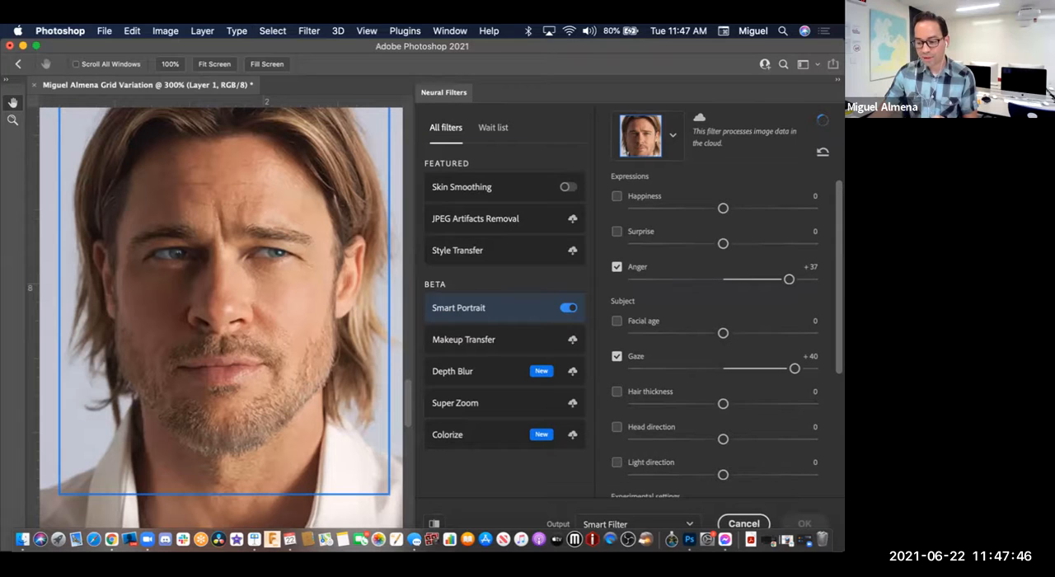
scroll(714, 329, "up", 1)
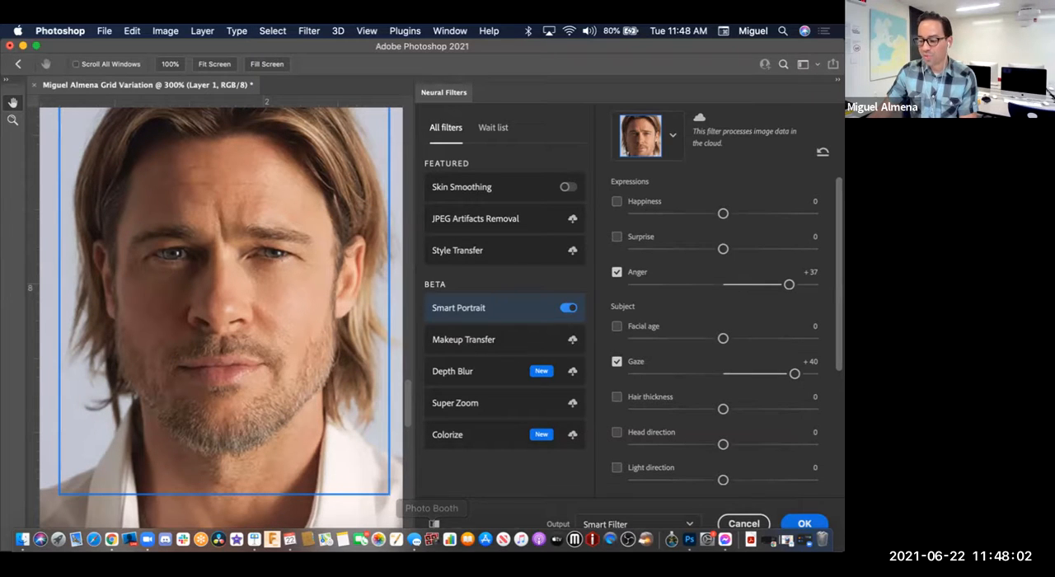
Step: Compare the original portrait with the Smart Portrait result by repeatedly toggling the before-and-after preview
left_click(435, 523)
left_click(434, 523)
left_click(435, 523)
left_click(434, 523)
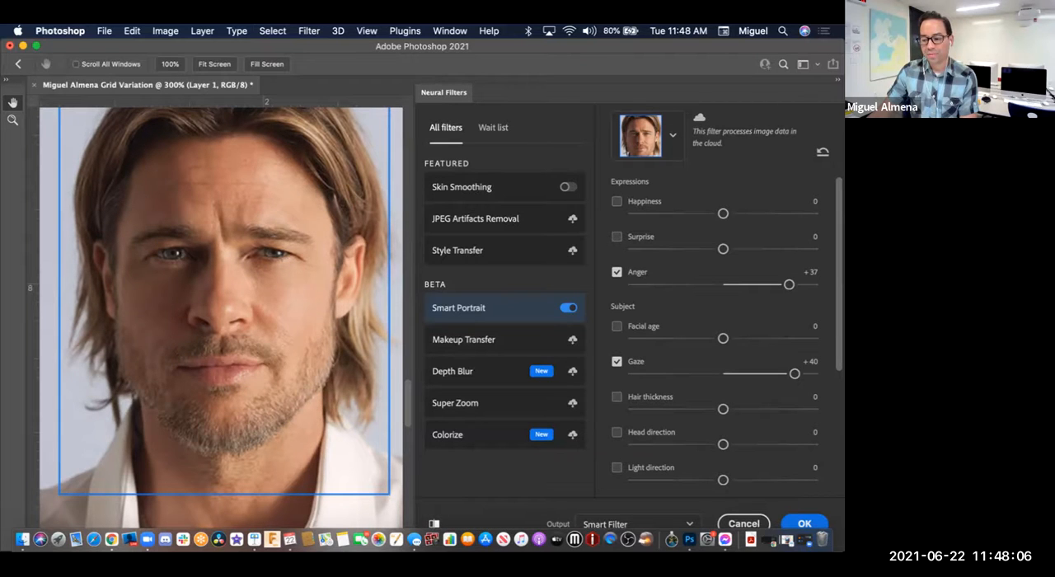
left_click(434, 523)
left_click(434, 523)
left_click(434, 523)
left_click(435, 523)
left_click(435, 523)
left_click(434, 523)
left_click(434, 523)
left_click(434, 523)
left_click(434, 523)
left_click(434, 523)
left_click(434, 523)
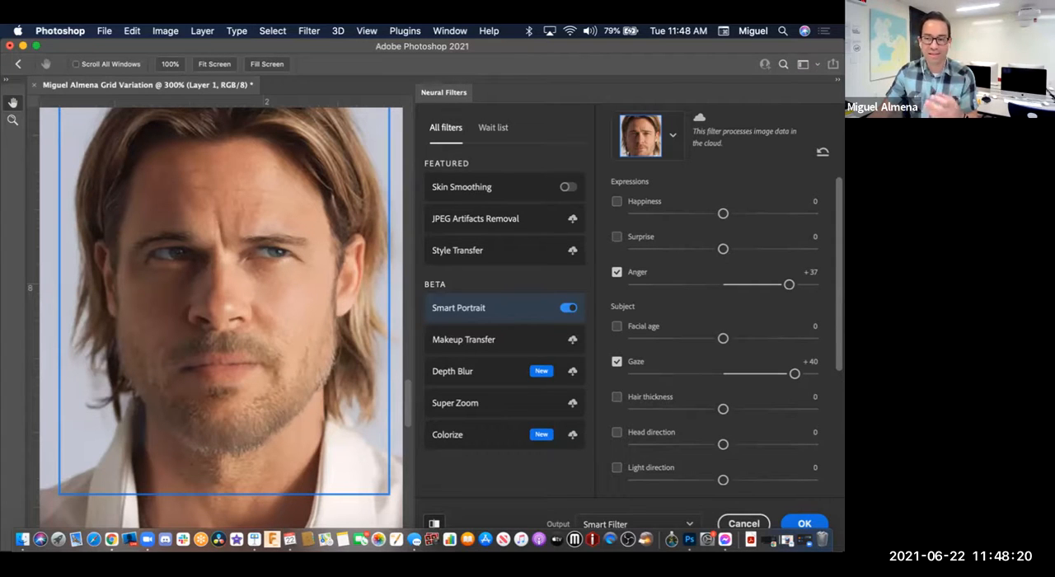
left_click(434, 524)
left_click(435, 523)
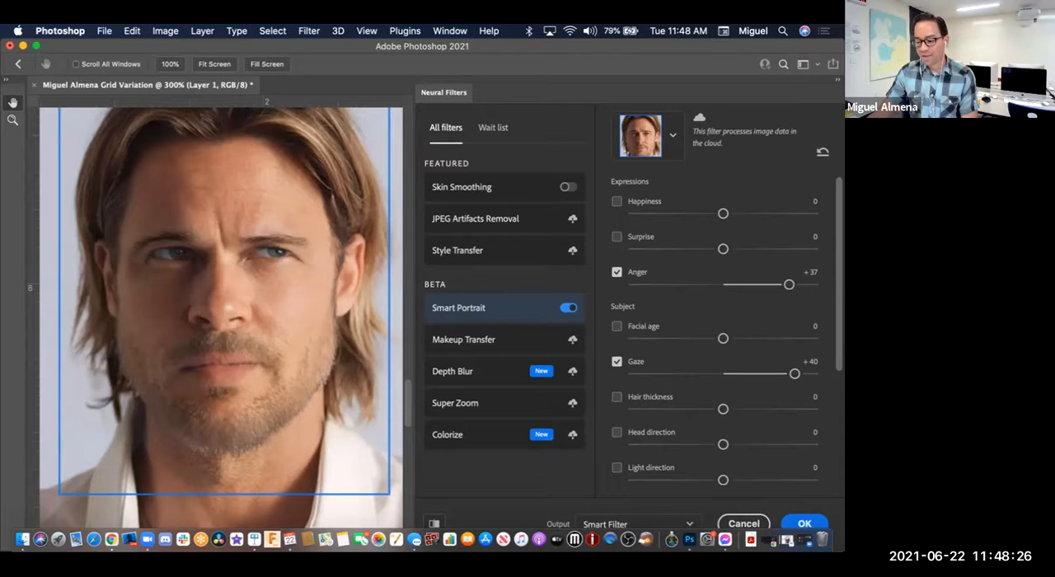
left_click(434, 523)
left_click(434, 523)
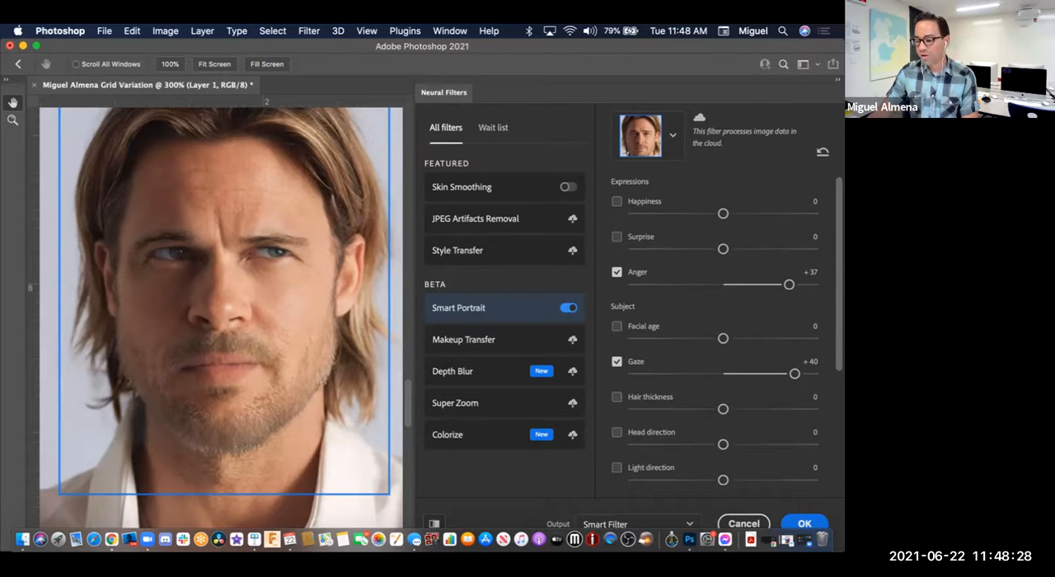
Step: Set the Smart Portrait Surprise expression to +50 for Row 4 Image 1
scroll(716, 338, "down", 1)
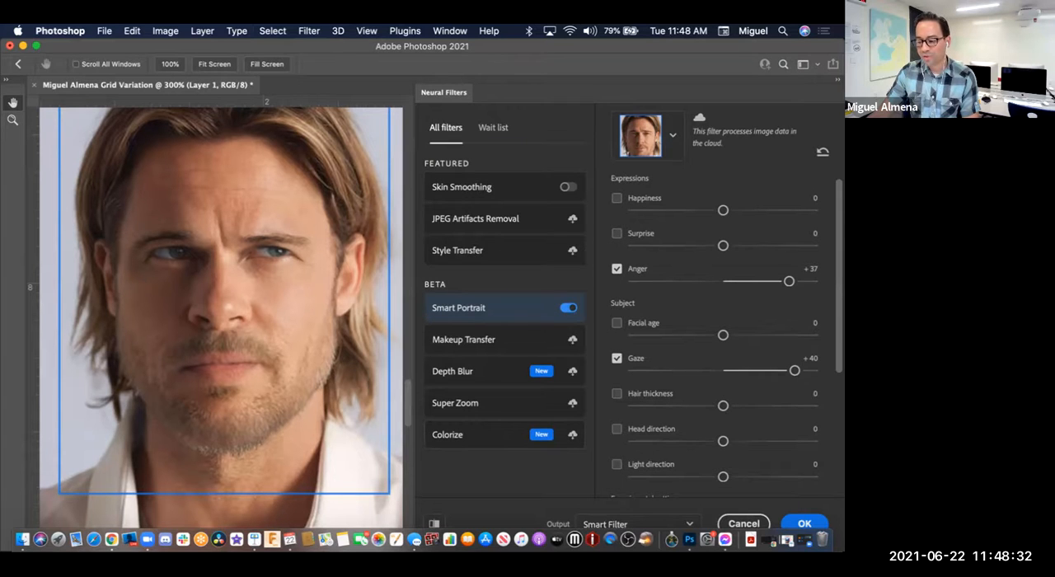
scroll(220, 317, "down", 2)
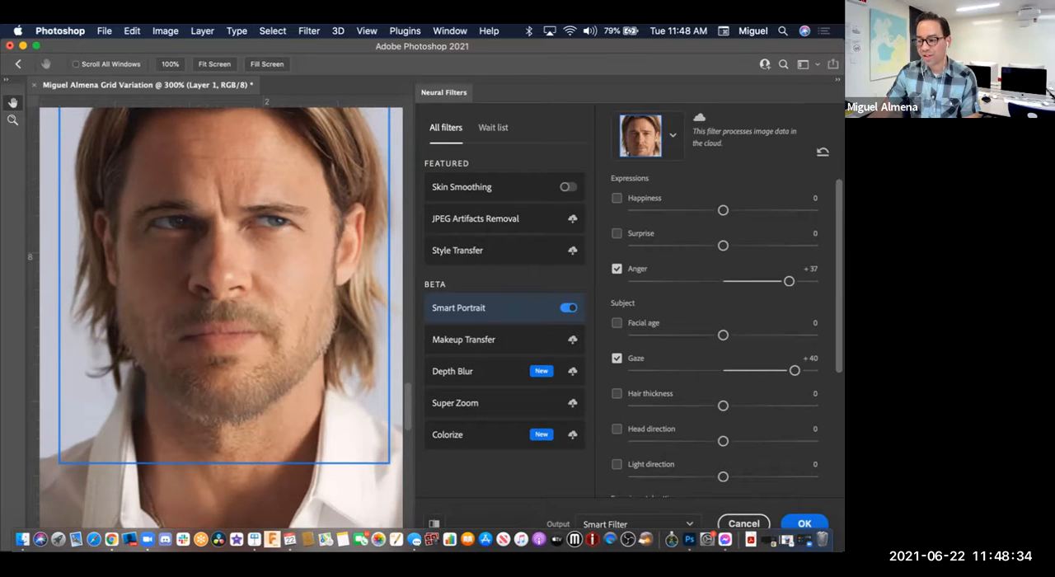
scroll(221, 318, "up", 4)
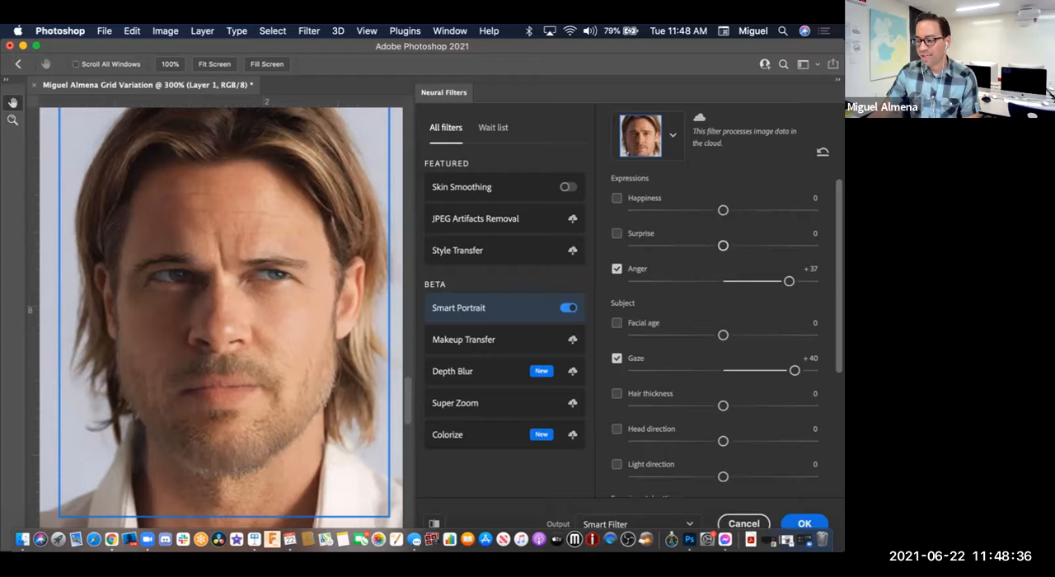
left_click_drag(722, 245, 812, 245)
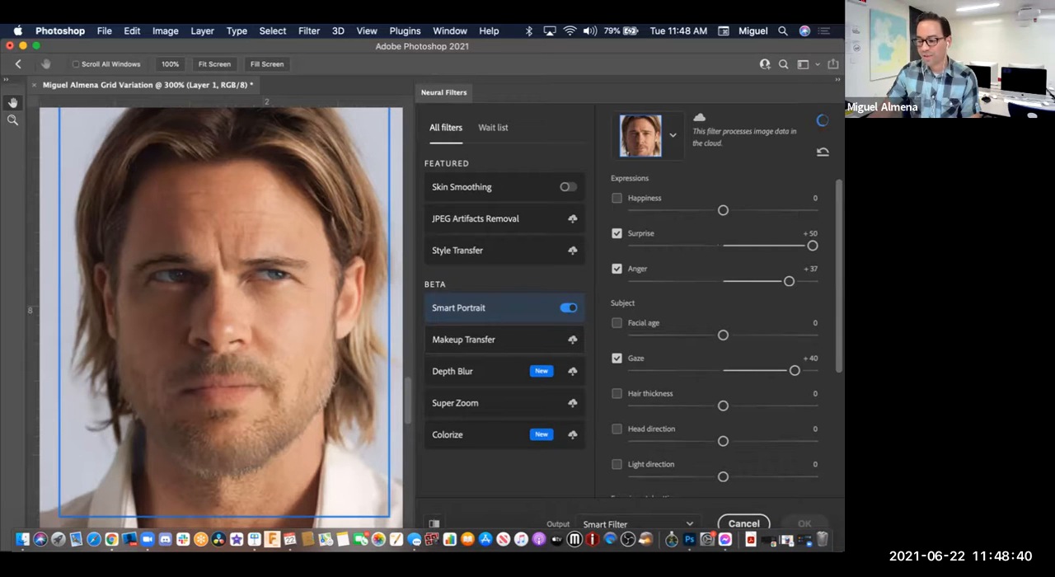
mouse_move(504, 340)
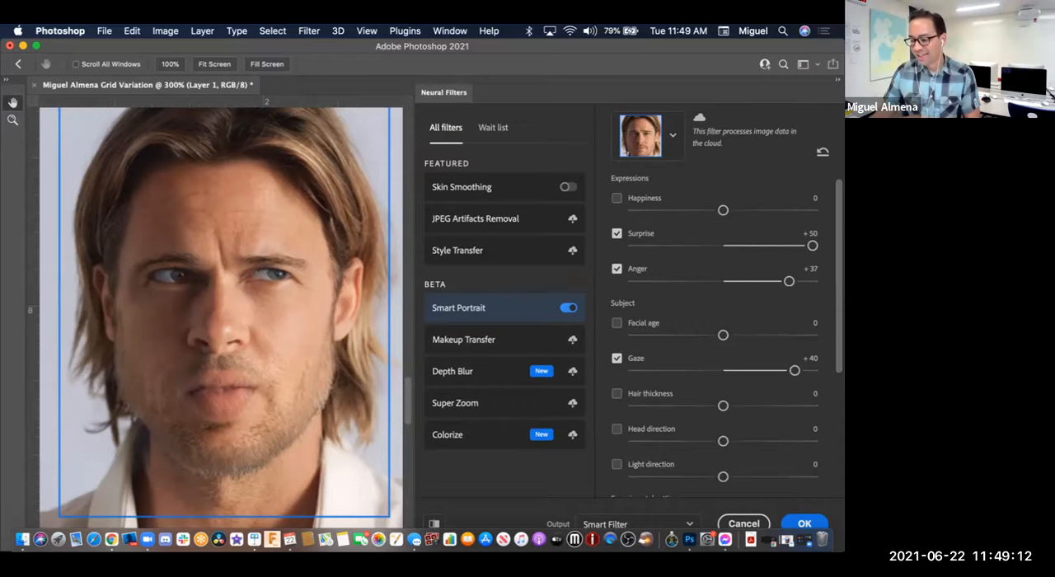
Step: Disable the Anger expression, then rate the Smart Portrait results as satisfactory and skip the feedback form
left_click(617, 268)
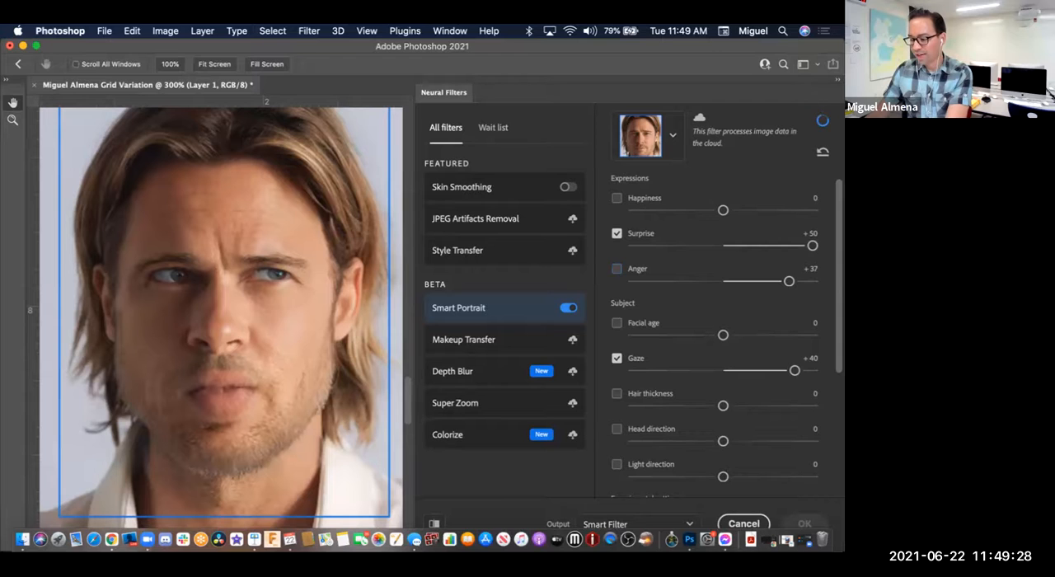
scroll(725, 330, "down", 5)
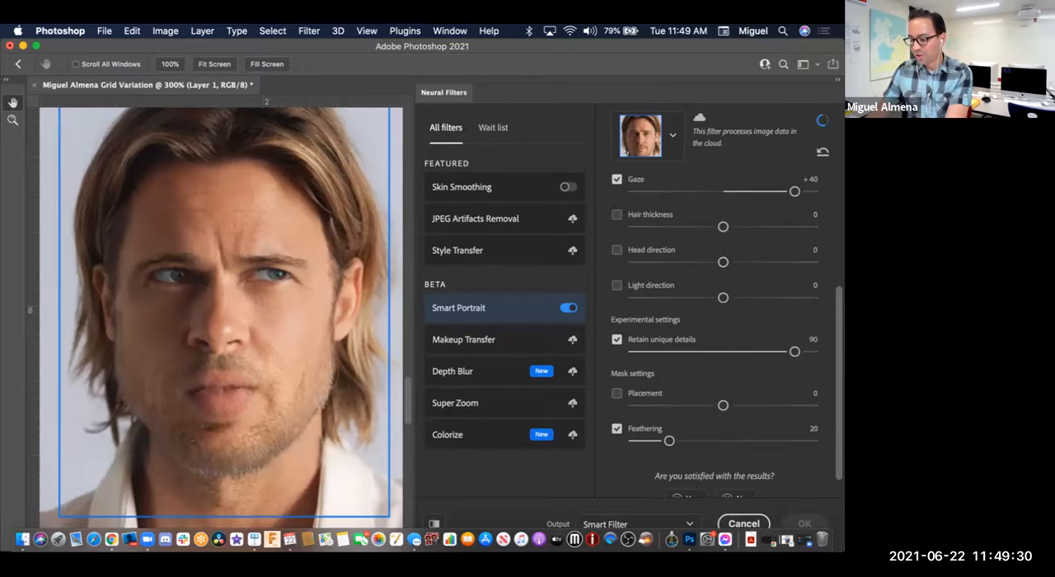
scroll(713, 330, "down", 1)
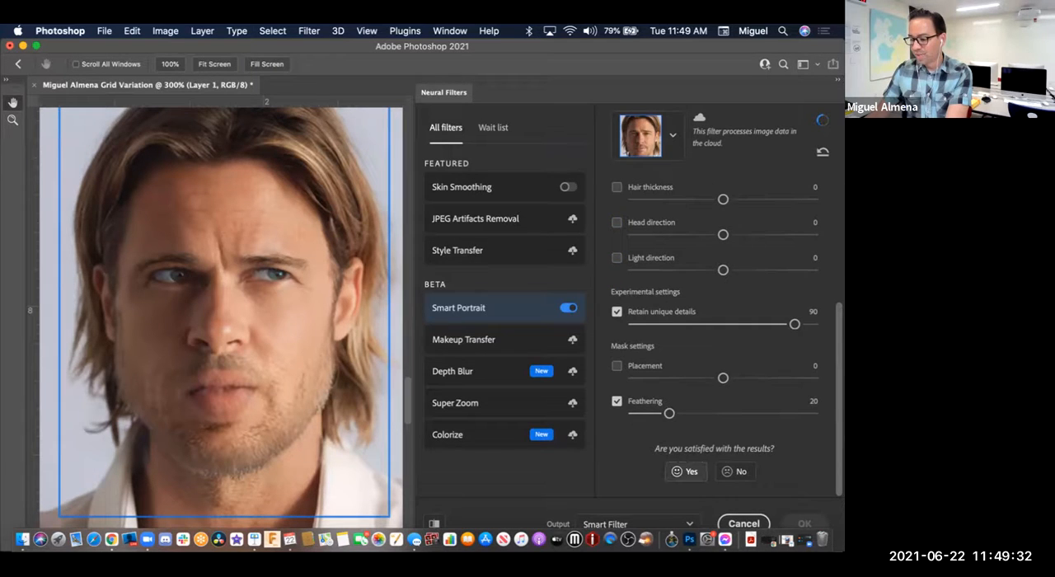
left_click(685, 470)
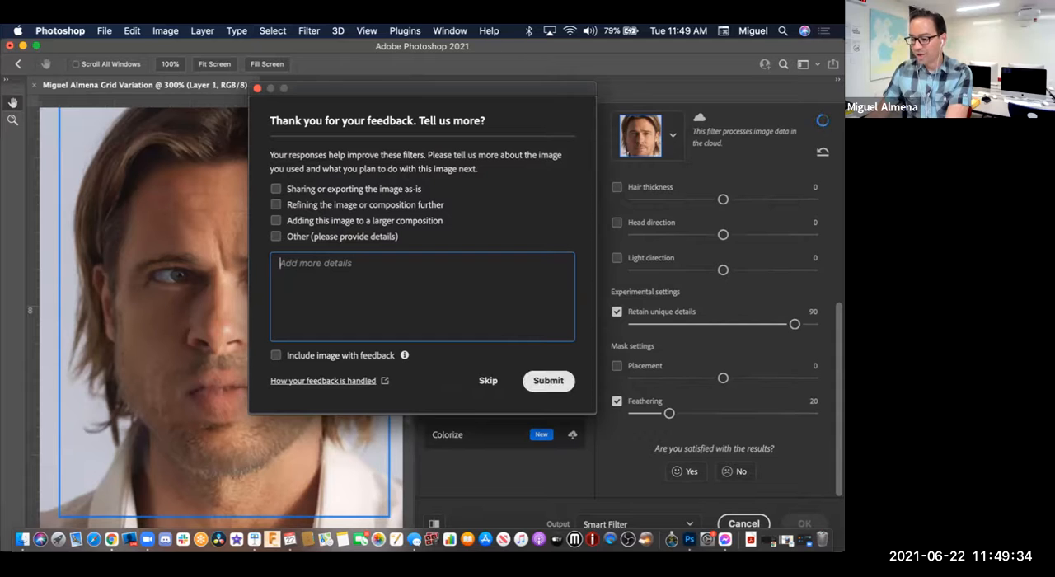
left_click(487, 381)
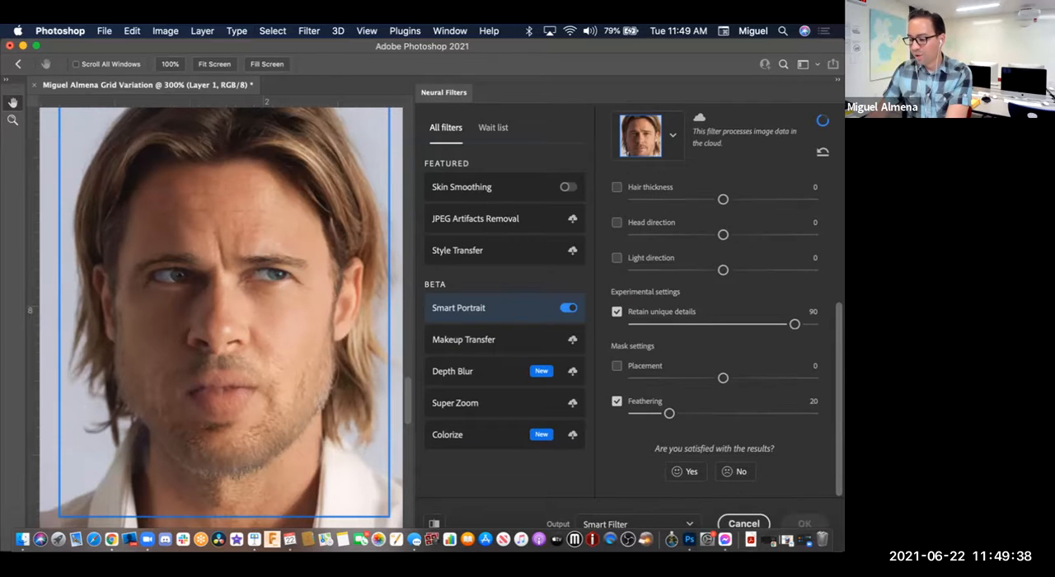
Step: Keep Smart Filter as the output type and cancel the Neural Filters changes for Row 4 Image 1
left_click(634, 524)
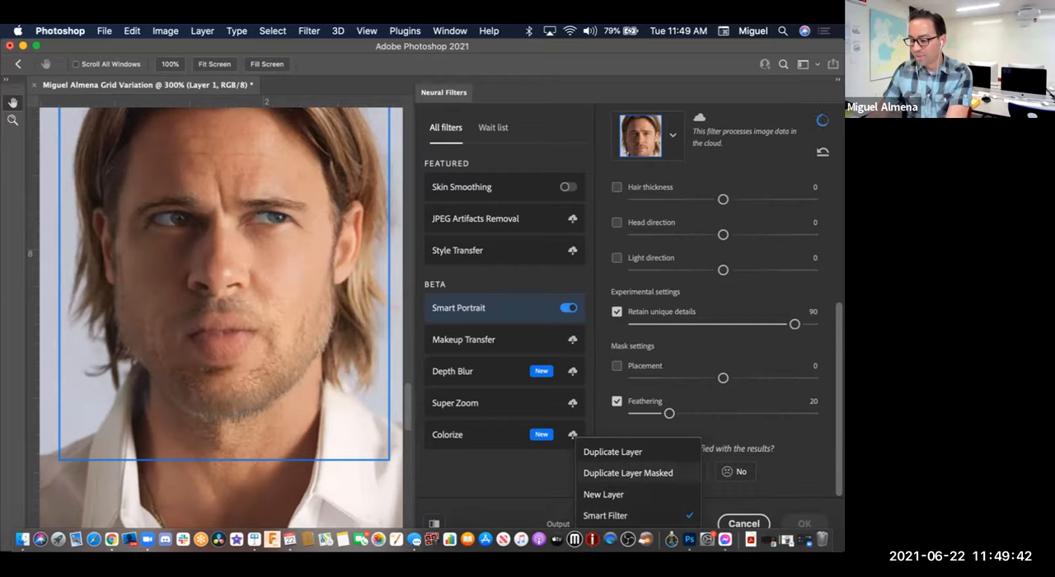
left_click(605, 515)
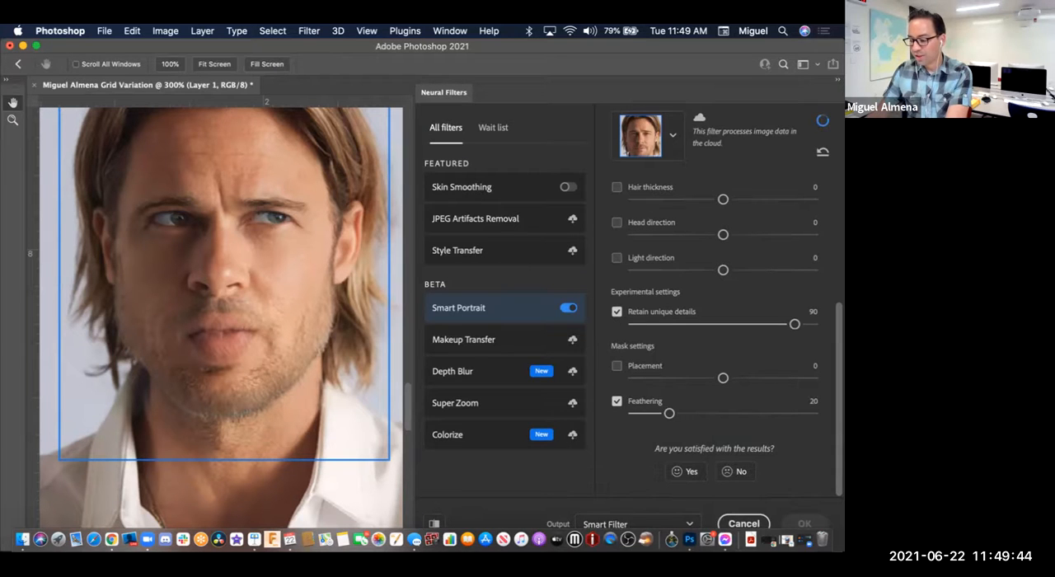
scroll(714, 347, "up", 1)
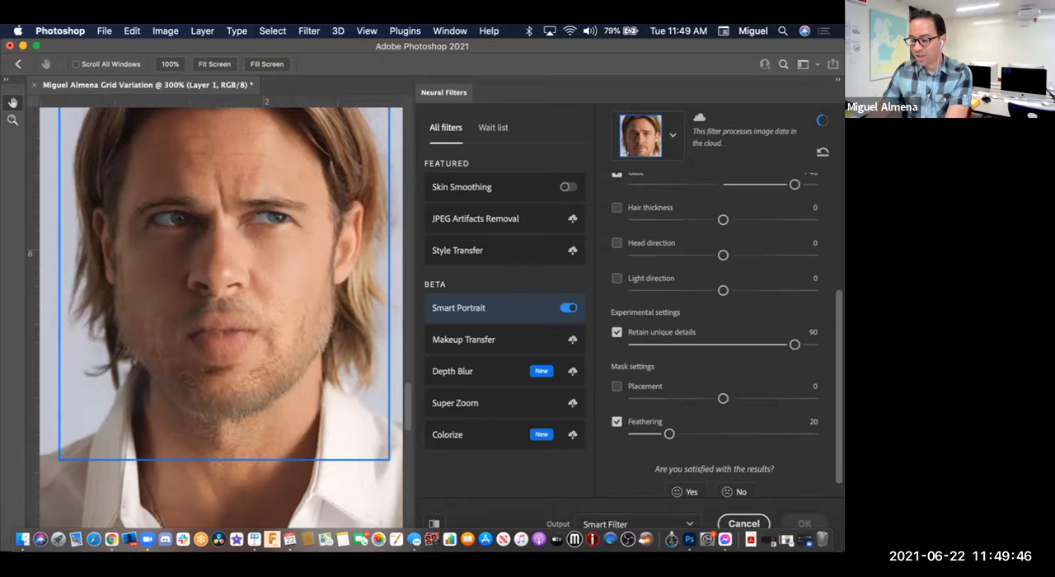
left_click(744, 523)
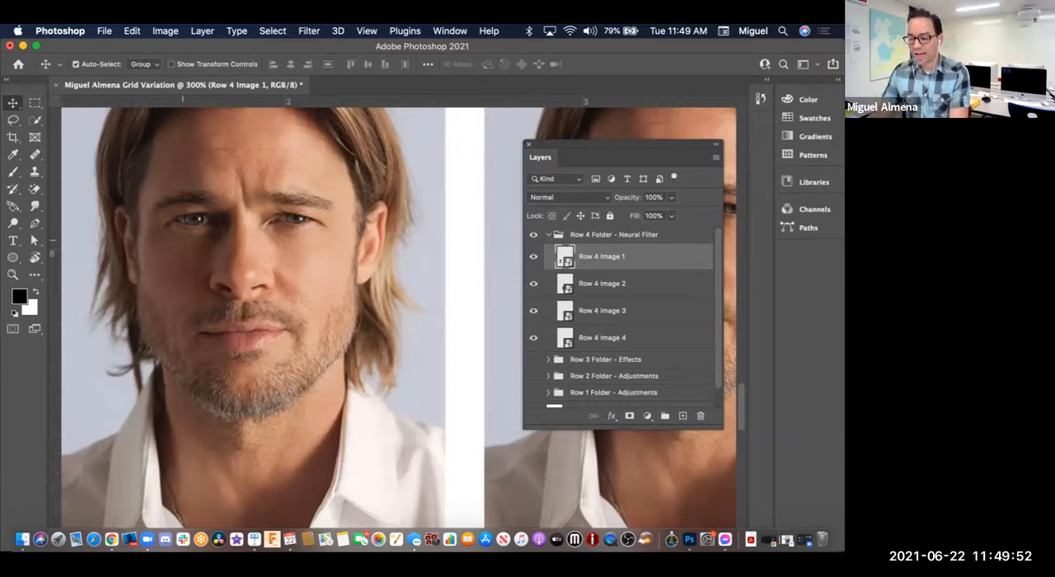
Step: Collapse the Row 4 Folder - Neural Filter group and make the Row 3, Row 2 and Row 1 groups visible to show the whole grid
left_click(548, 234)
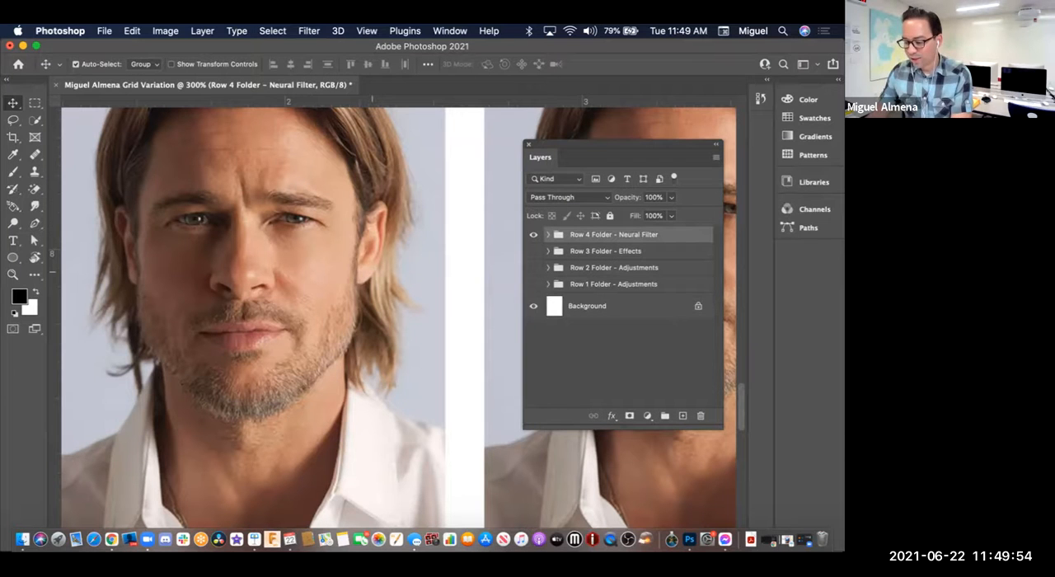
key("super+minus")
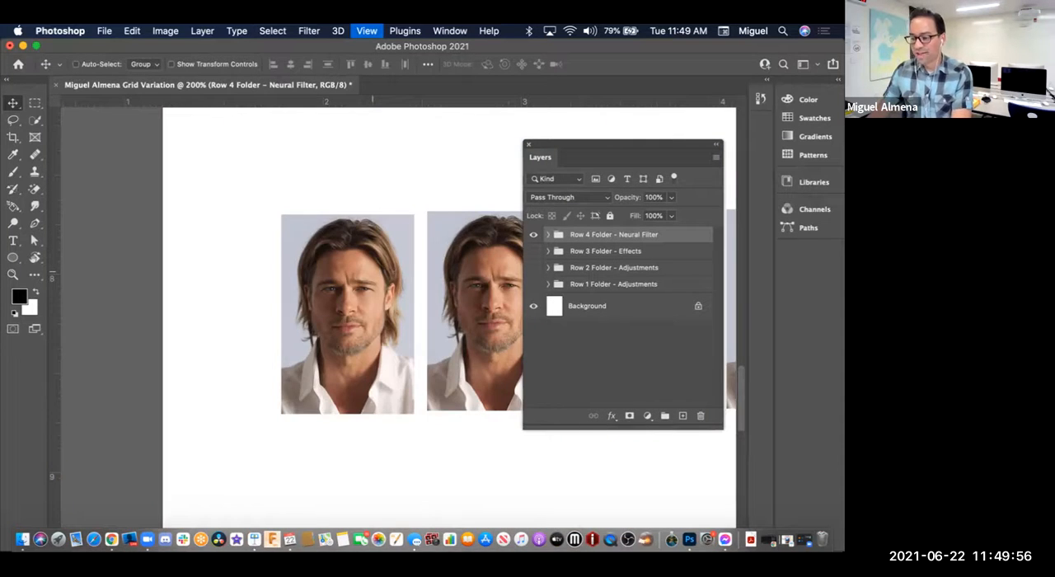
key("super+minus")
key("super+minus")
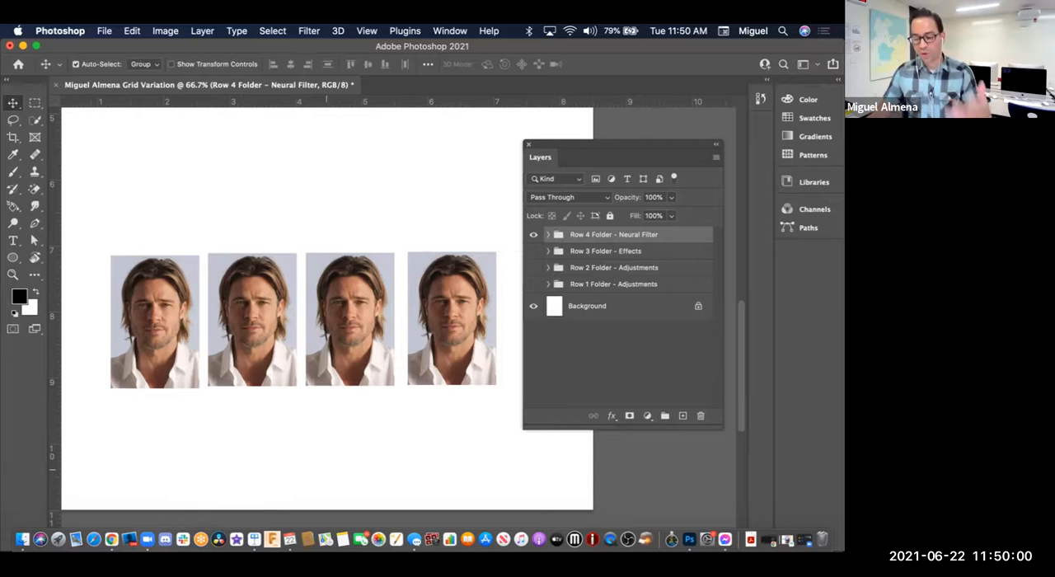
left_click(533, 251)
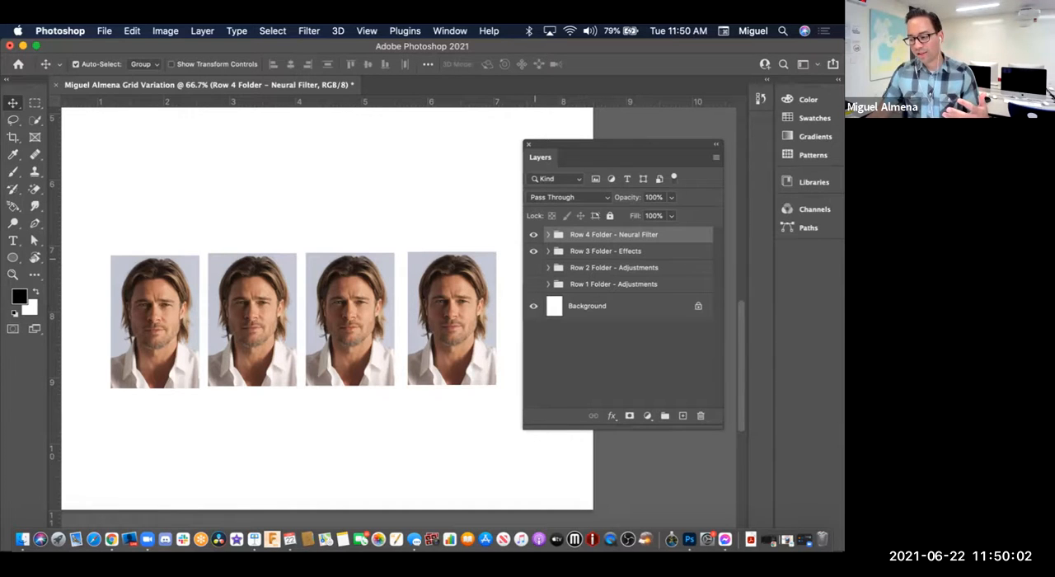
left_click(533, 268)
left_click(533, 285)
scroll(483, 293, "up", 2)
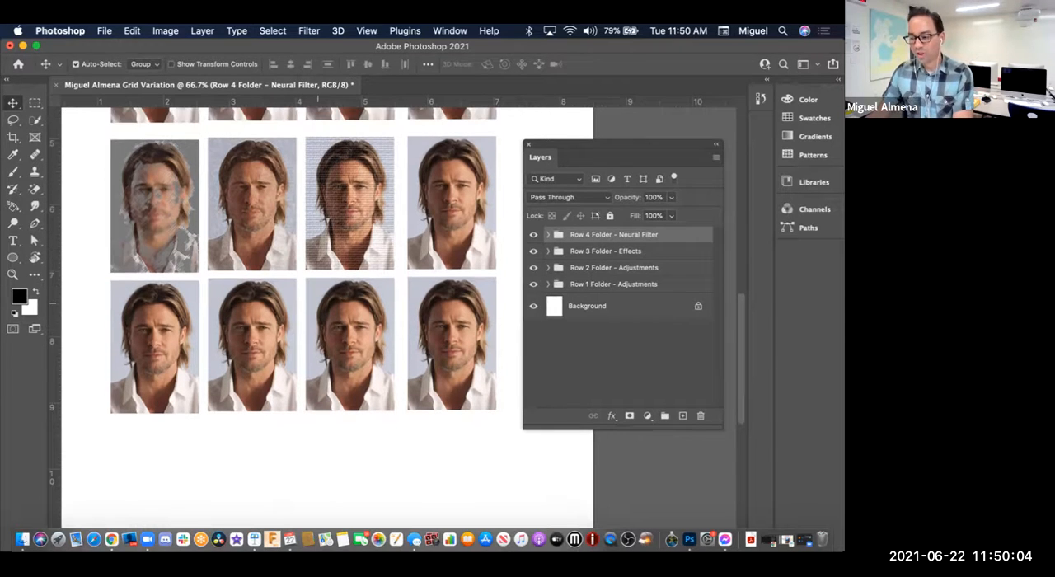
key("super+minus")
scroll(285, 330, "up", 4)
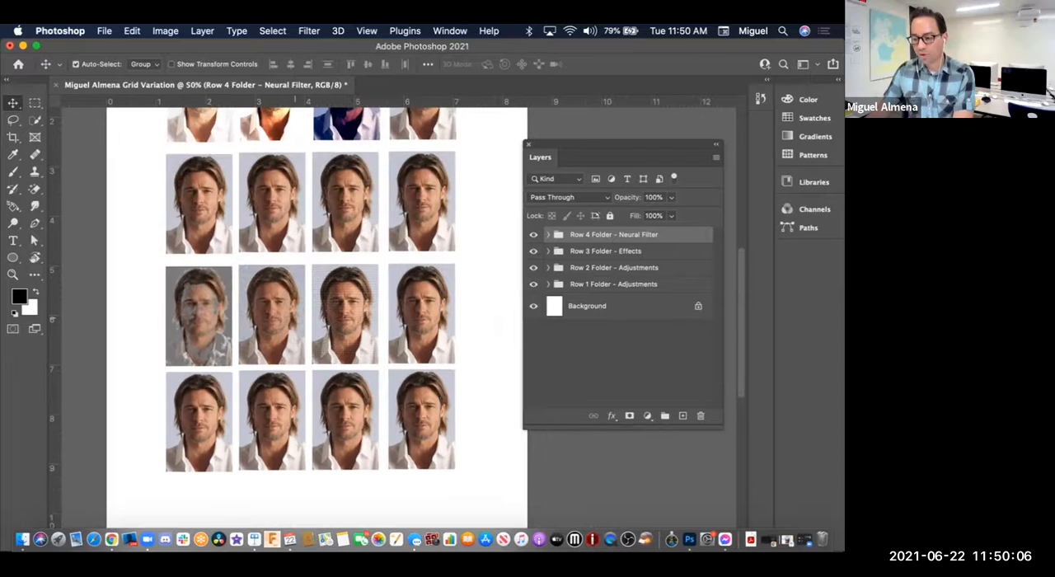
scroll(285, 329, "up", 1)
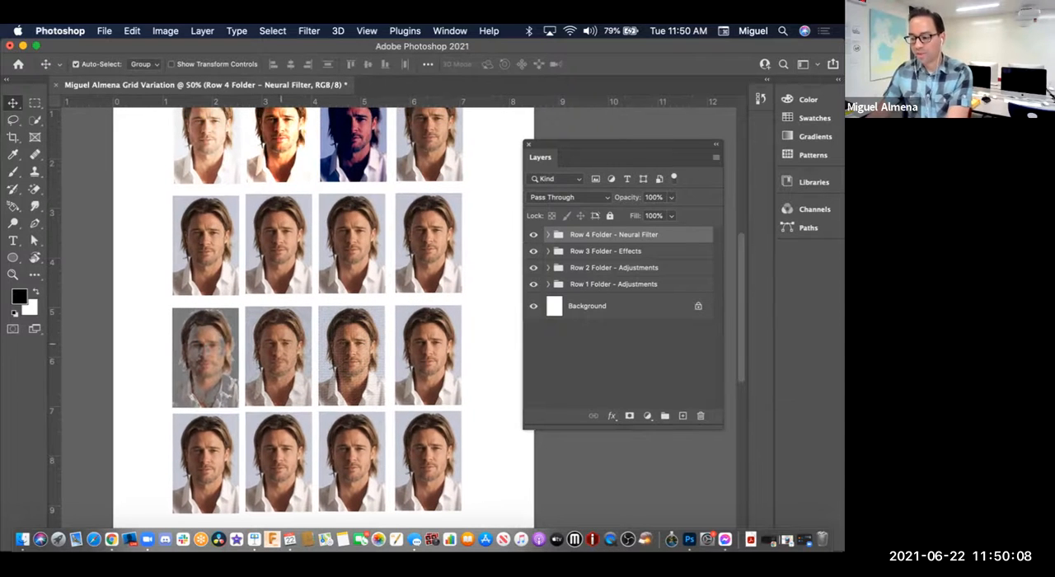
scroll(327, 357, "down", 1)
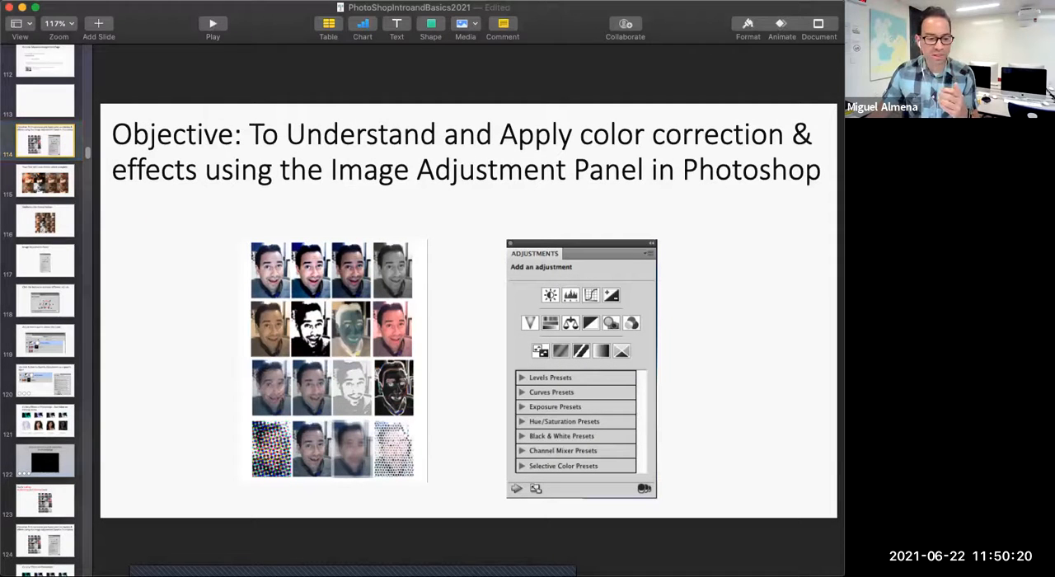
Step: Review the example grid slides and the image adjustment objective slide in the PhotoShopIntroandBasics2021 presentation in Keynote
key("Down")
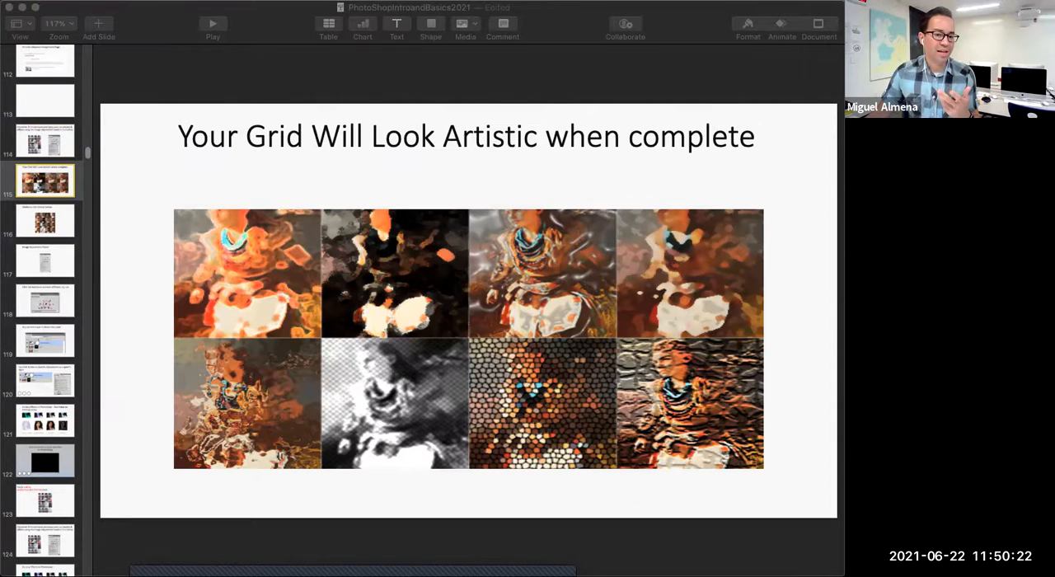
key("Down")
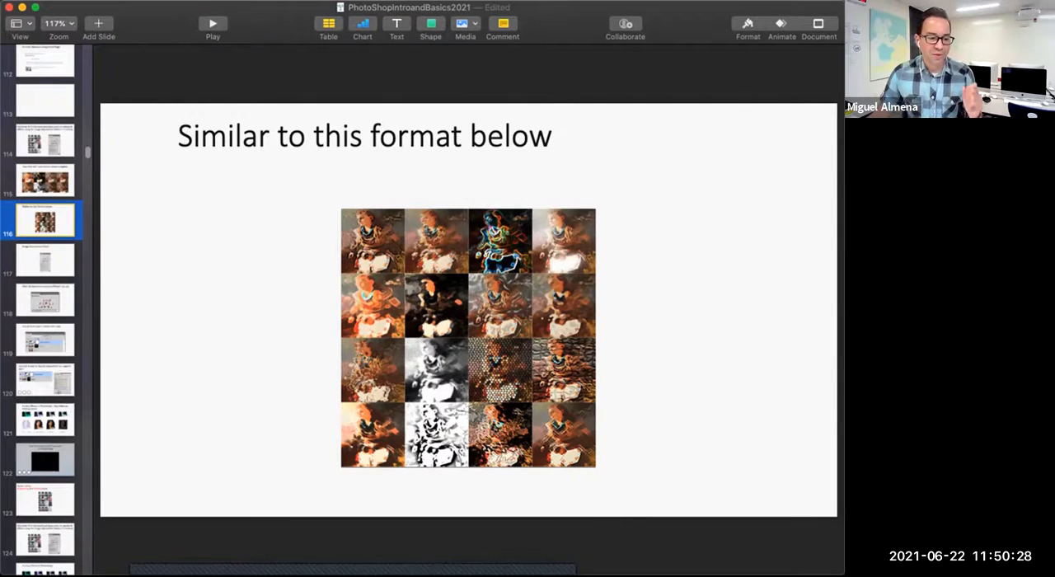
left_click(46, 500)
key("Down")
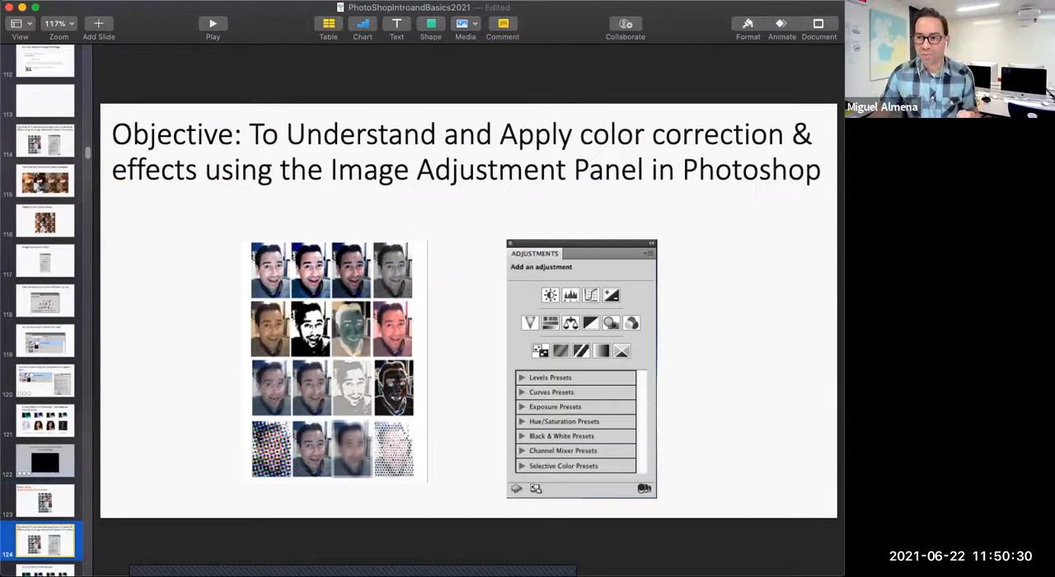
scroll(46, 330, "down", 3)
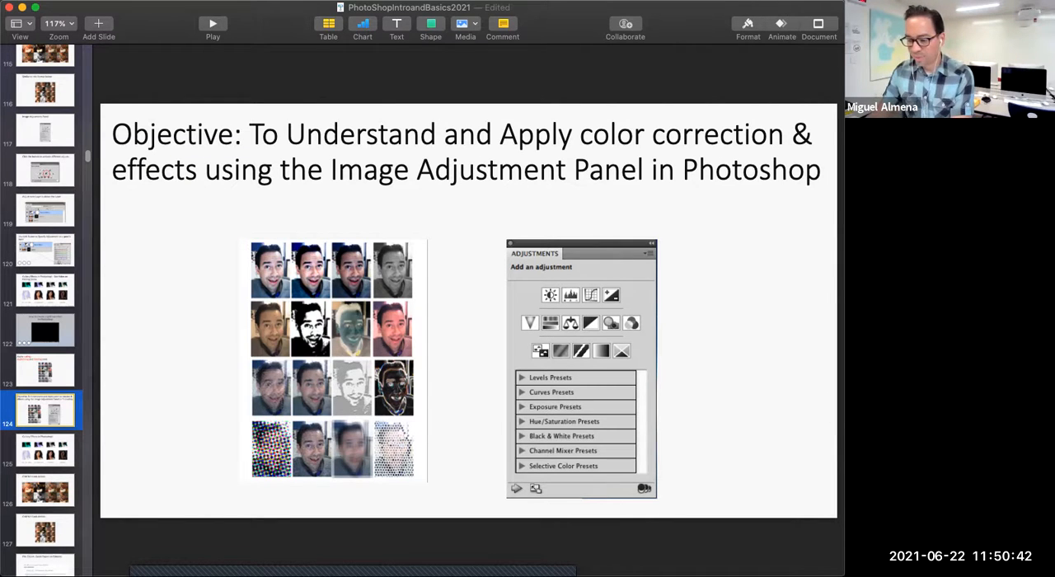
key("super+Tab")
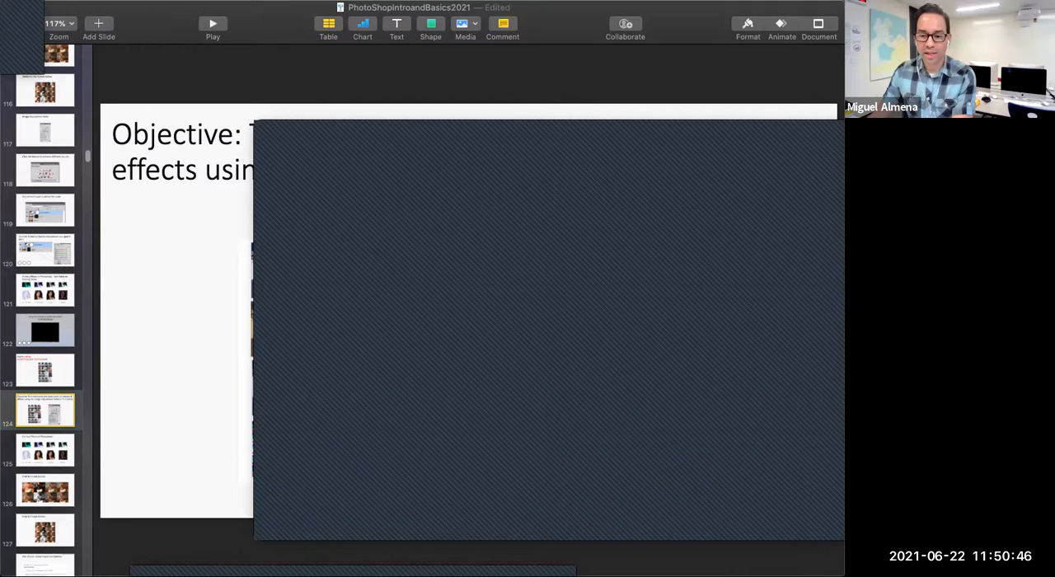
key("super+Tab")
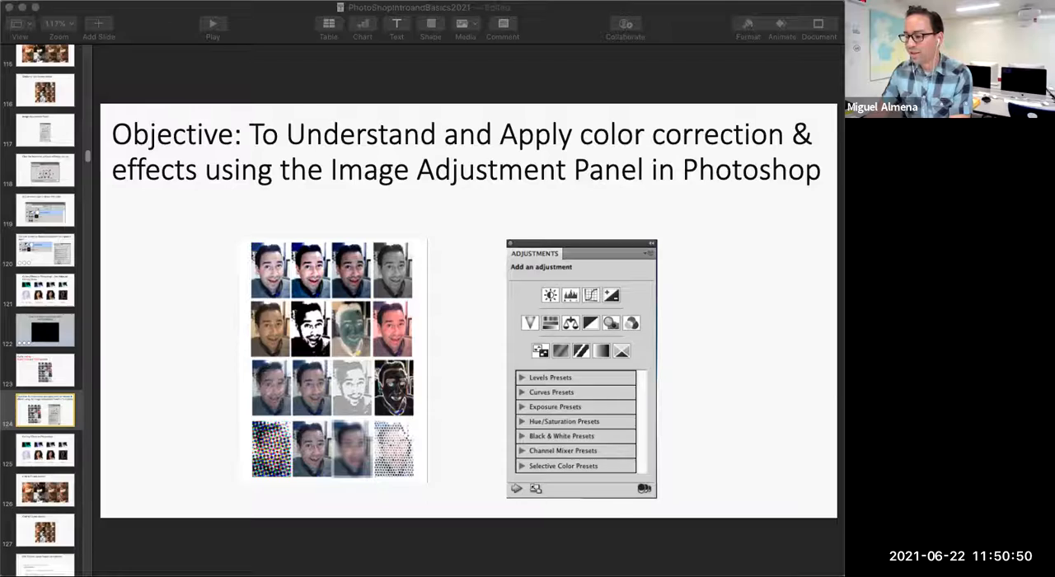
Step: Switch to Photoshop and annotate its invite-to-edit control with a red circle and an arrow pointing at it
key("super+Tab")
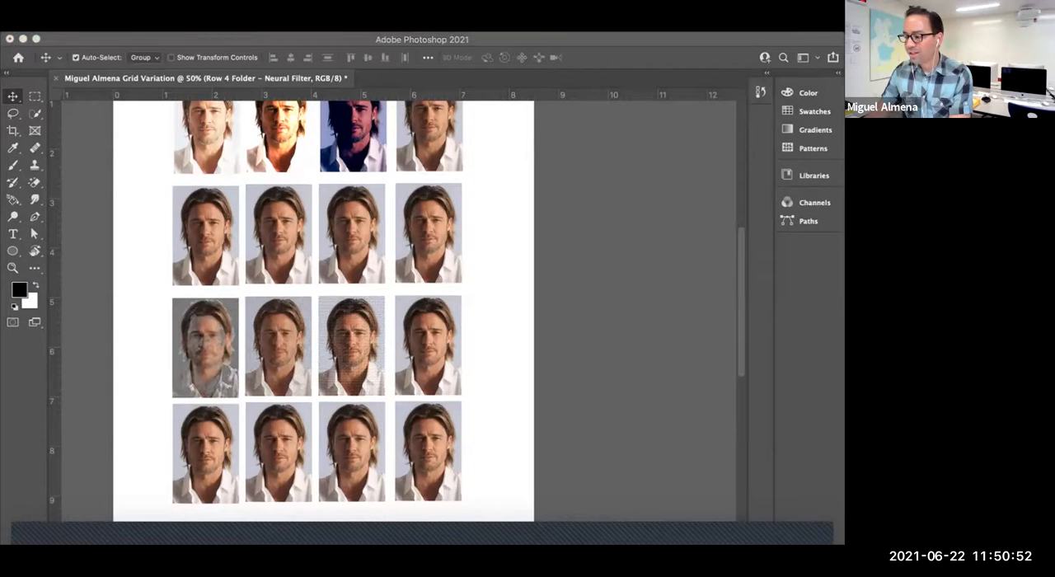
mouse_move(768, 47)
left_mouse_down()
mouse_move(757, 79)
mouse_move(599, 196)
left_mouse_up()
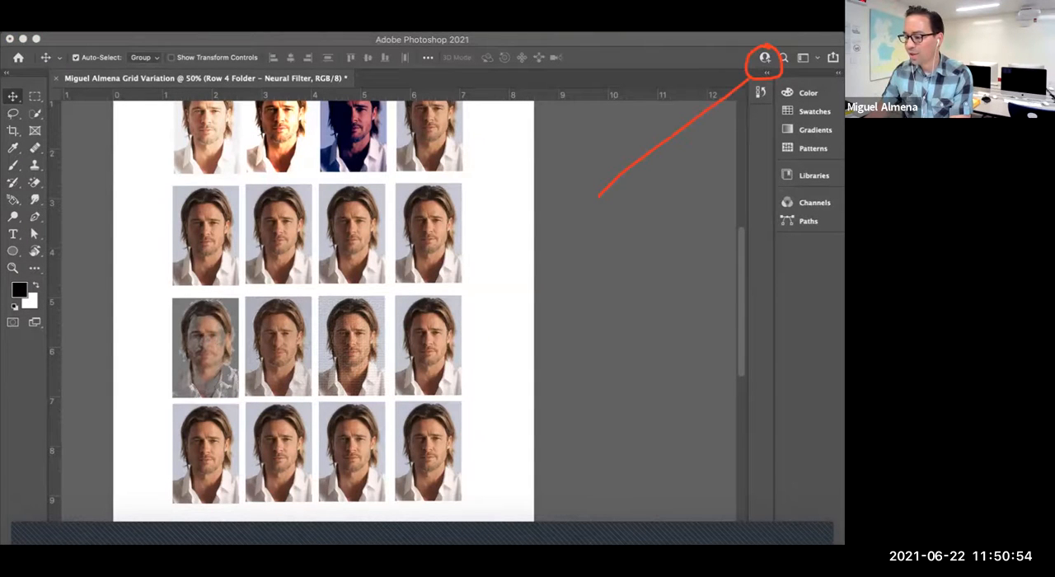
left_click_drag(722, 80, 744, 98)
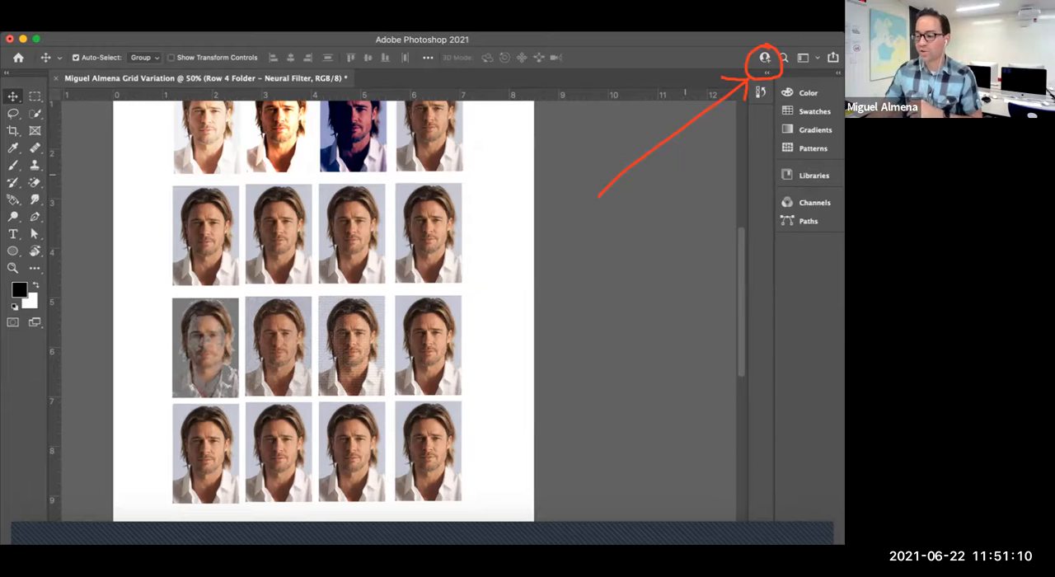
Step: Save the grid as a cloud document for sharing, in a new Cloud documents folder named Grid Variation
left_click(765, 58)
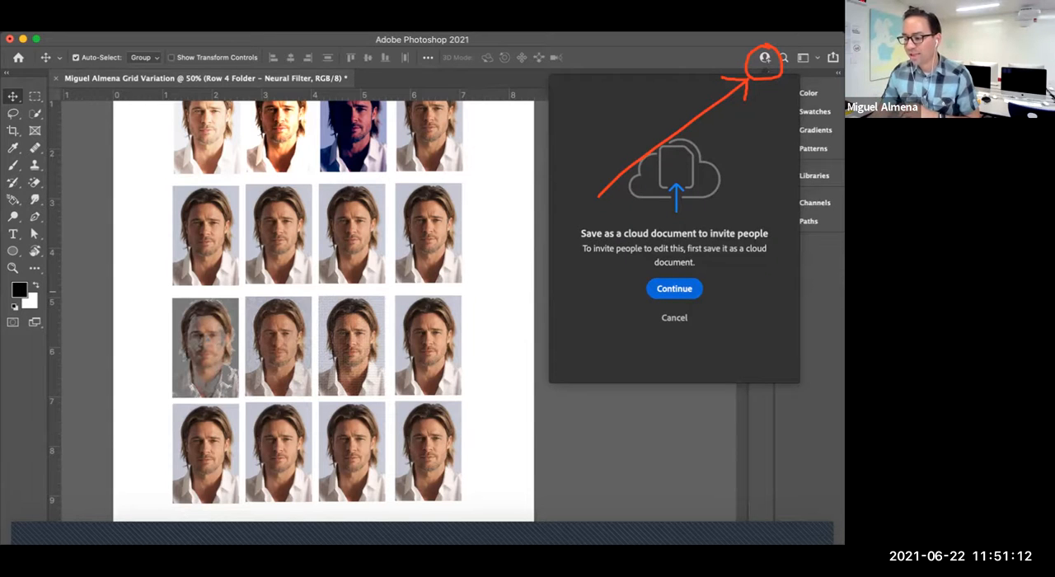
left_click(674, 289)
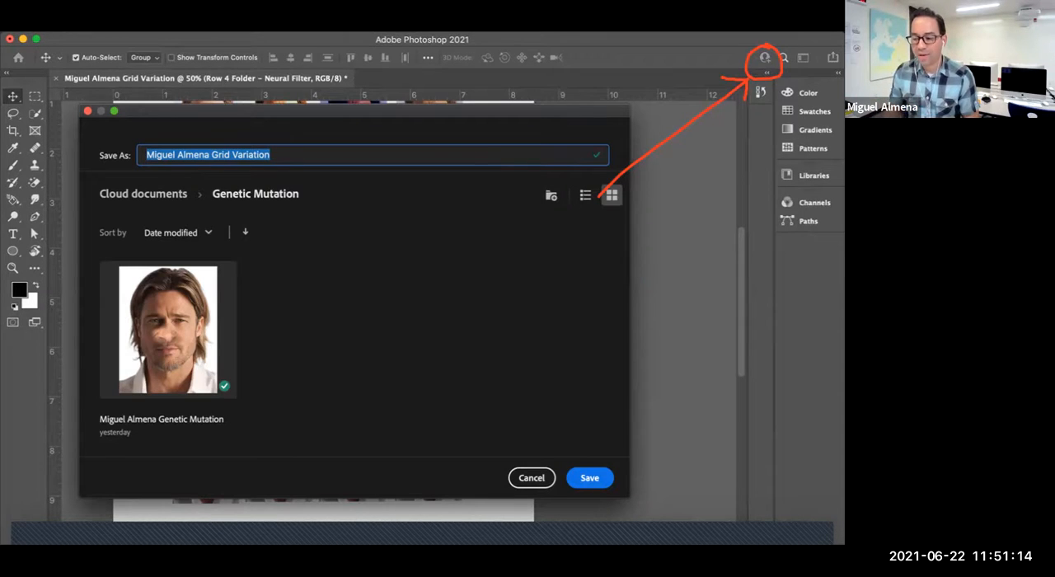
left_click(144, 195)
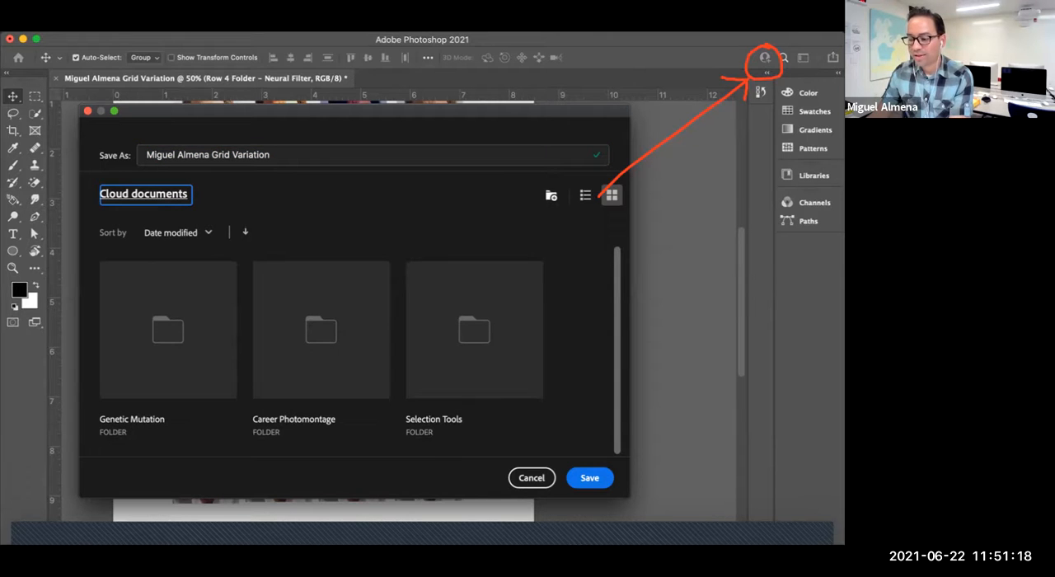
left_click(551, 195)
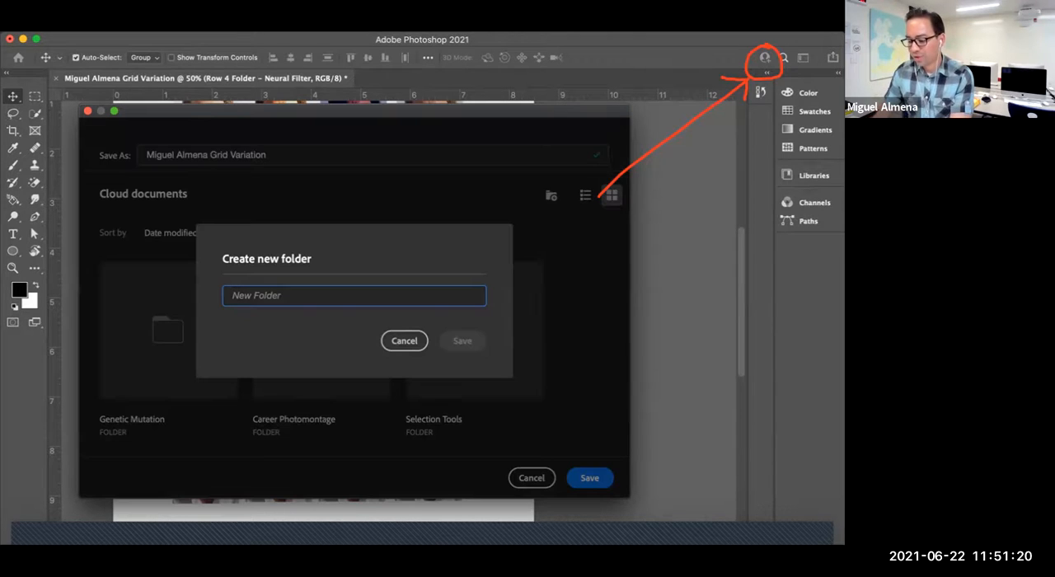
type("Grid Variation")
key("Return")
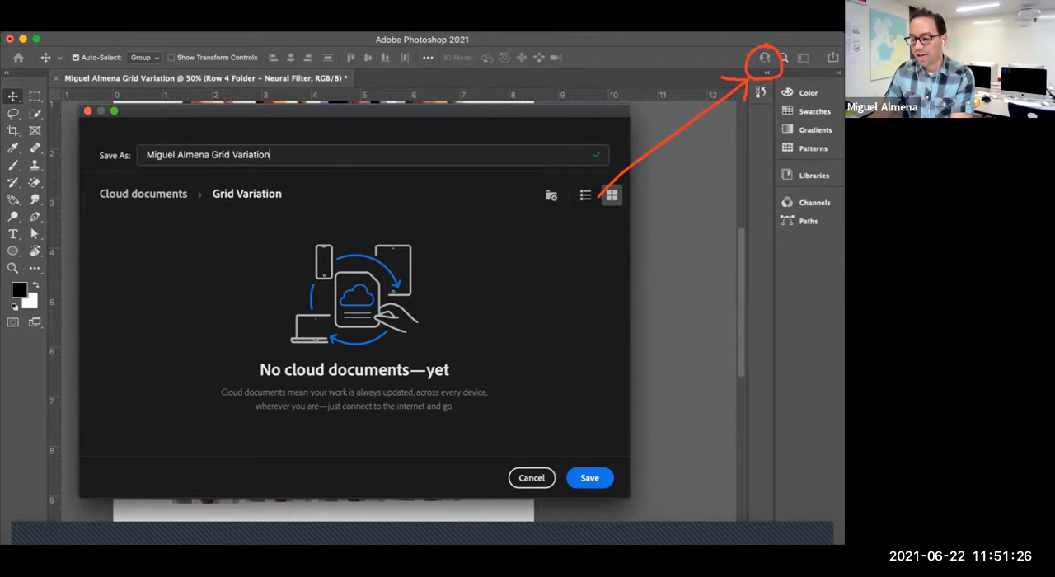
key("Return")
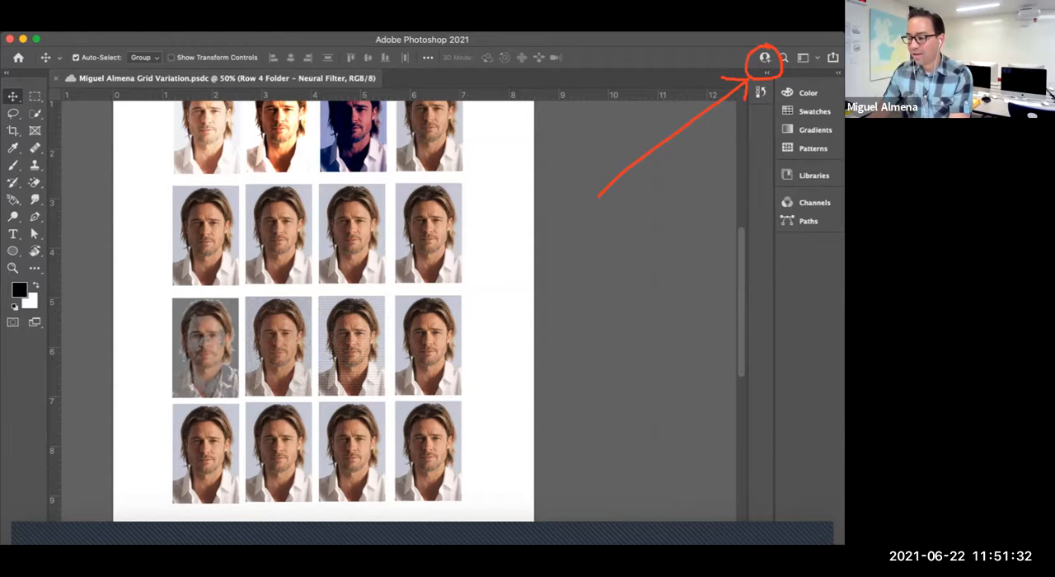
Step: Open the cloud document's invitation to edit and add the instructor by e-mail address as an invitee
left_click(764, 57)
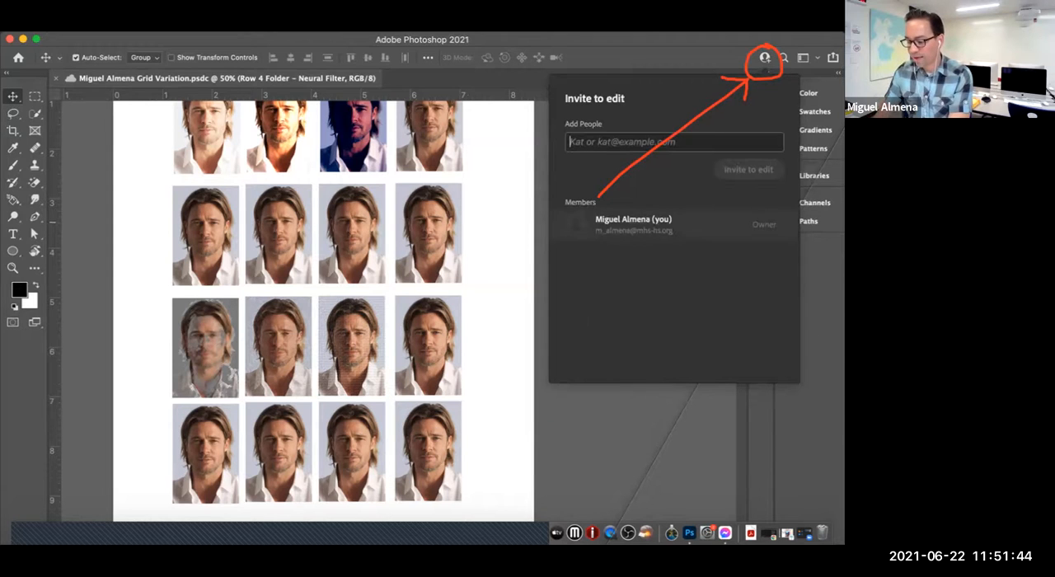
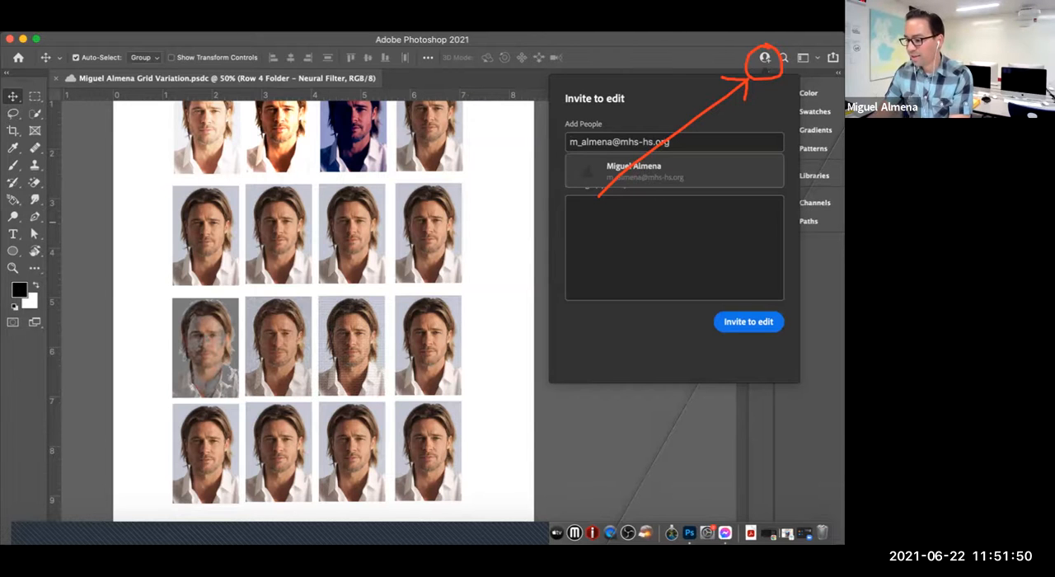
key("Return")
key("Tab")
type("d")
key("BackSpace")
type("asdf")
key("BackSpace")
key("BackSpace")
key("BackSpace")
key("BackSpace")
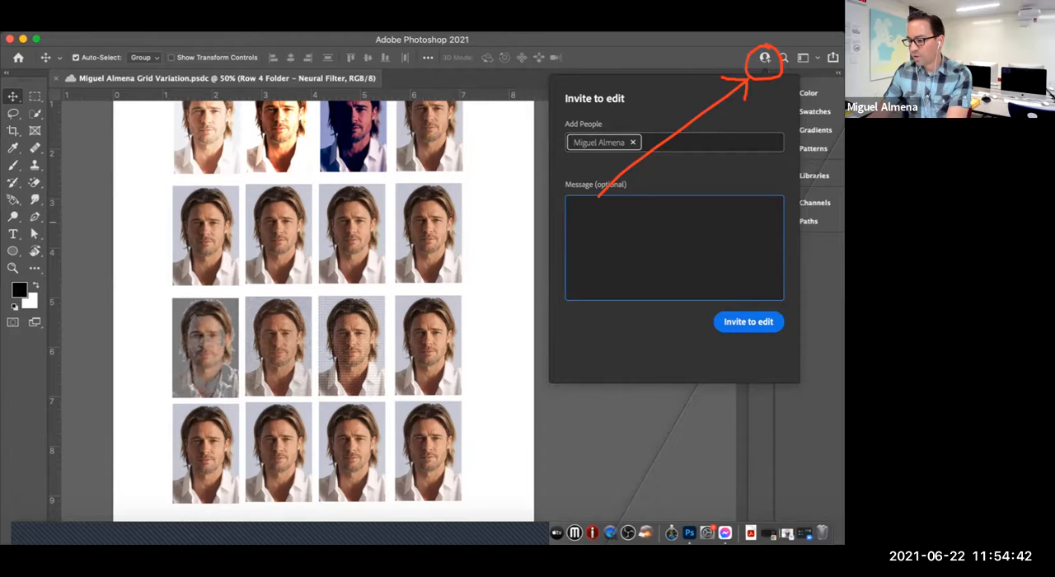
Step: Remove the added invitee and re-enter the instructor's e-mail address in the invitation
left_click(633, 143)
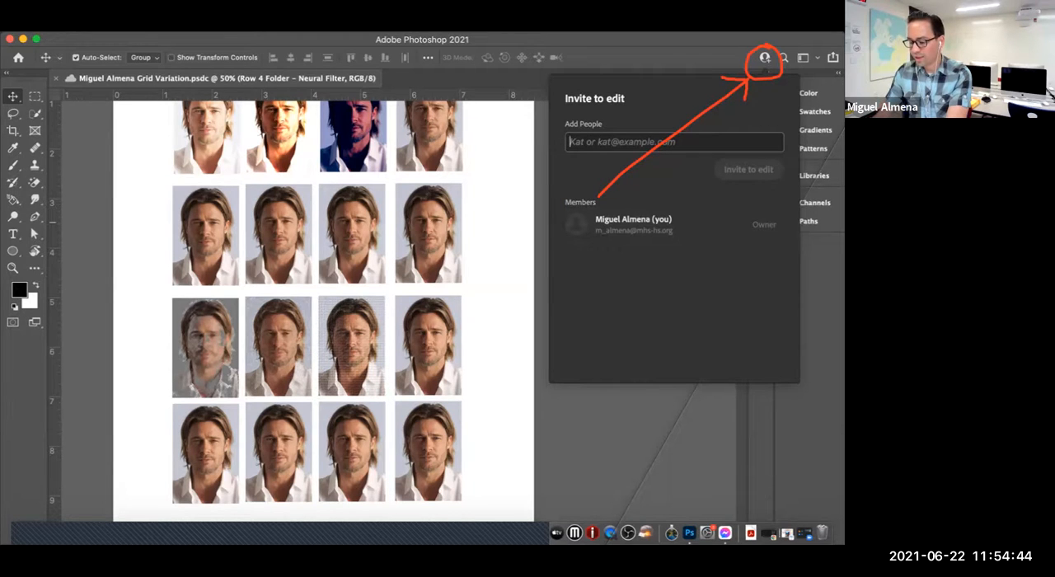
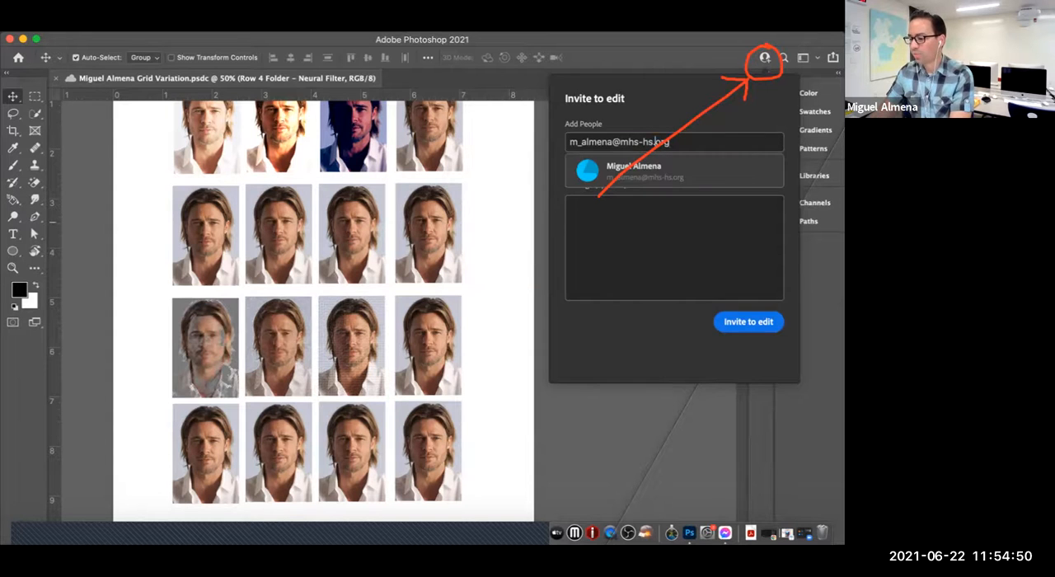
key("super+a")
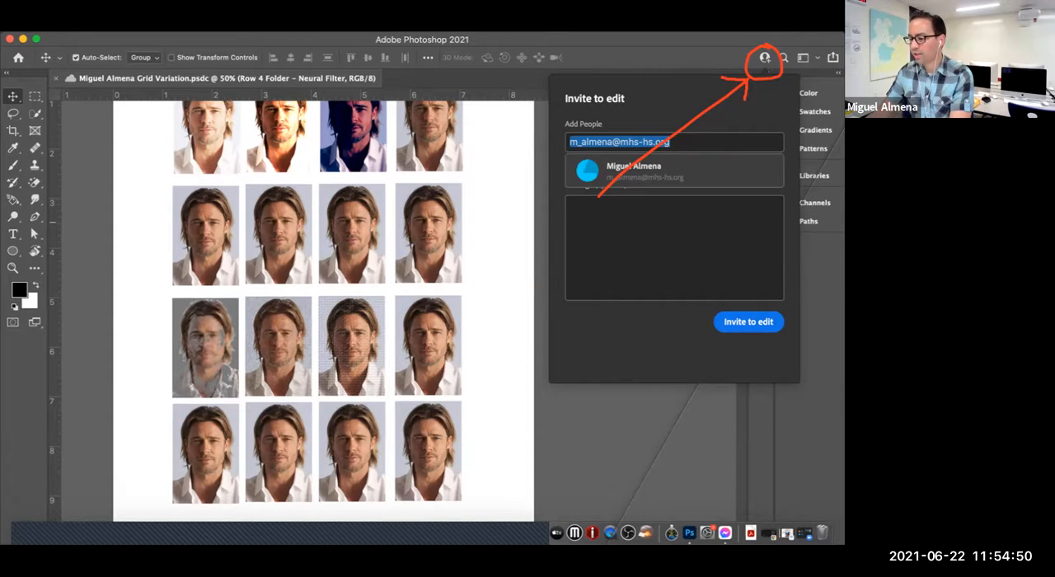
key("Right")
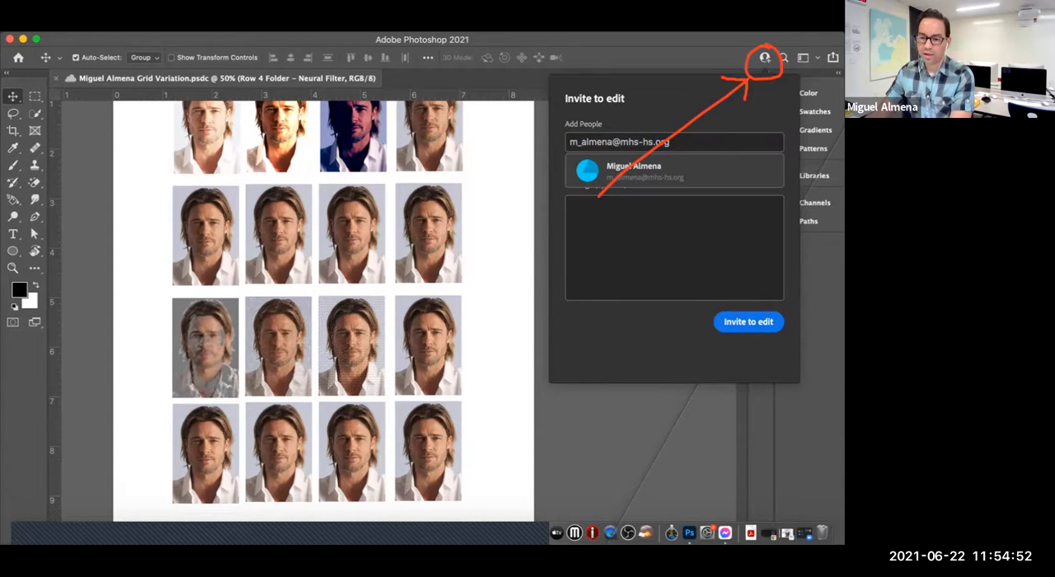
key("super+a")
key("Right")
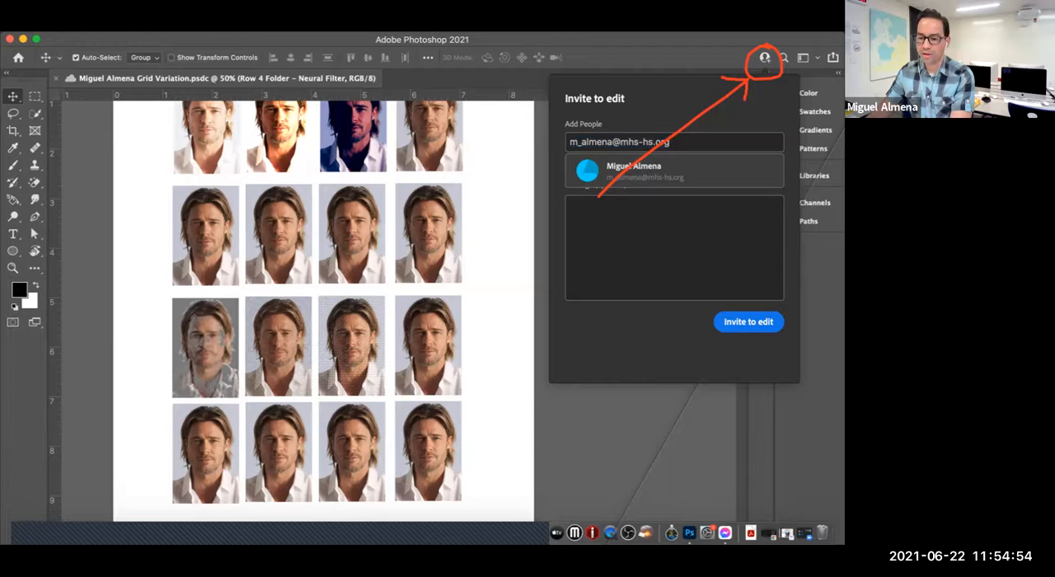